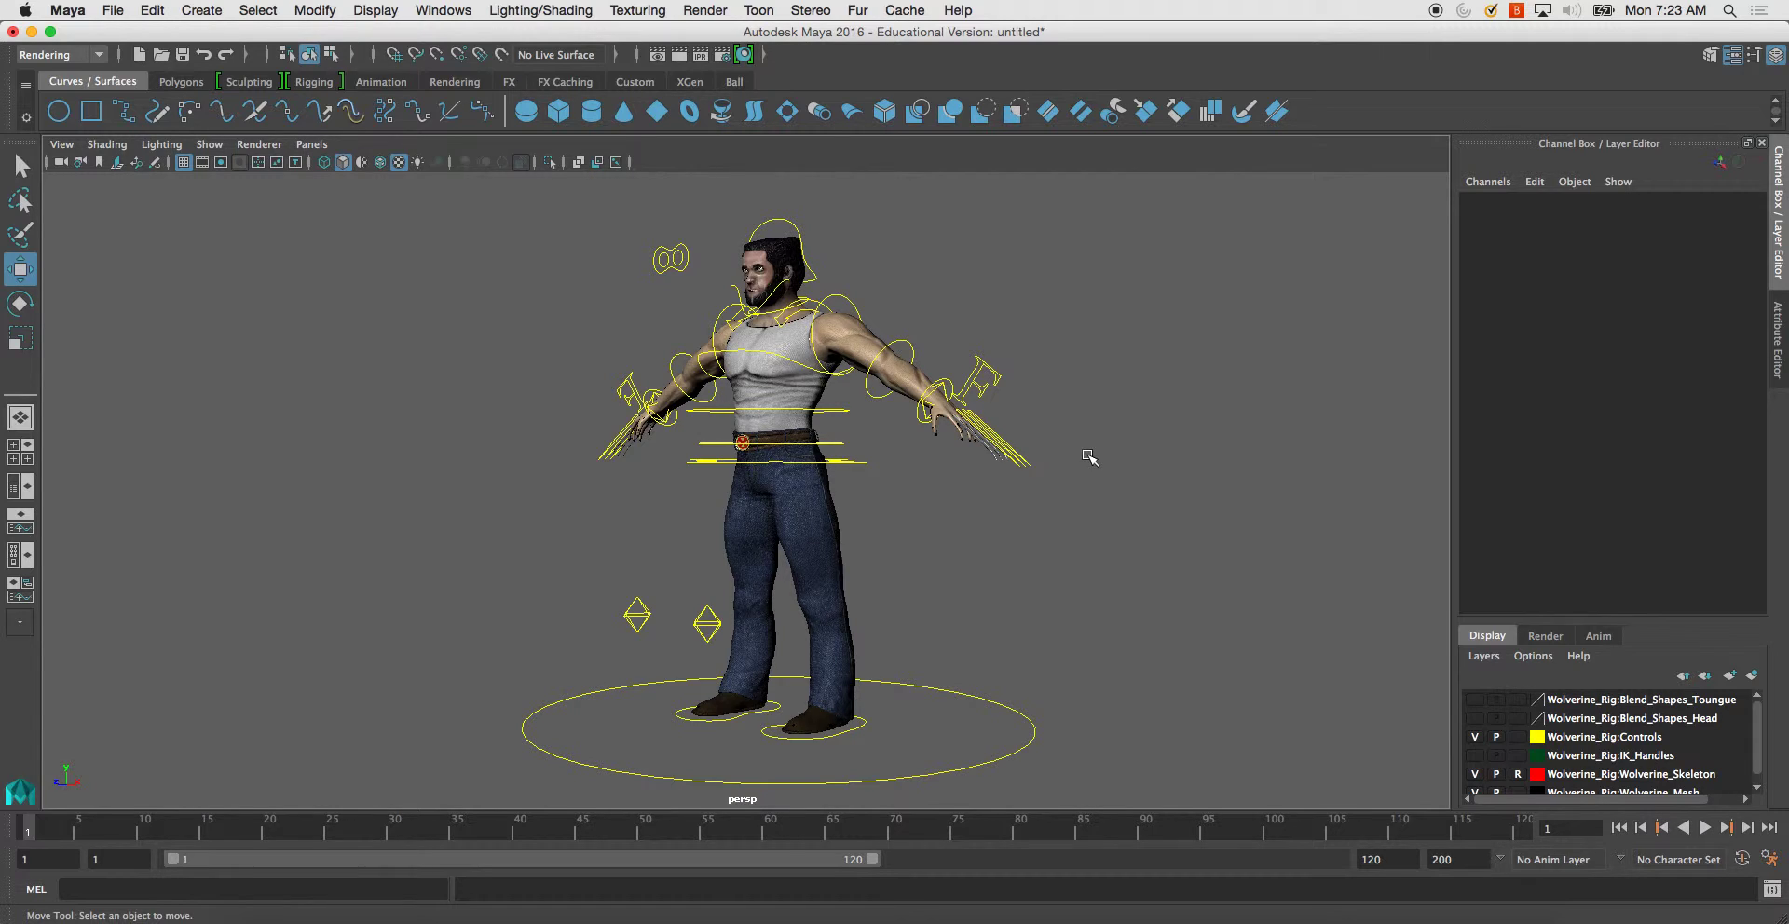
# - Orbit around the Wolverine character and switch to the Polygons shelf
pyautogui.moveTo(1090, 457)
pyautogui.keyDown('alt'); pyautogui.mouseDown()
pyautogui.moveTo(1030, 512)
pyautogui.moveTo(986, 507)
pyautogui.moveTo(936, 444)
pyautogui.mouseUp(); pyautogui.keyUp('alt')
pyautogui.click(181, 81)
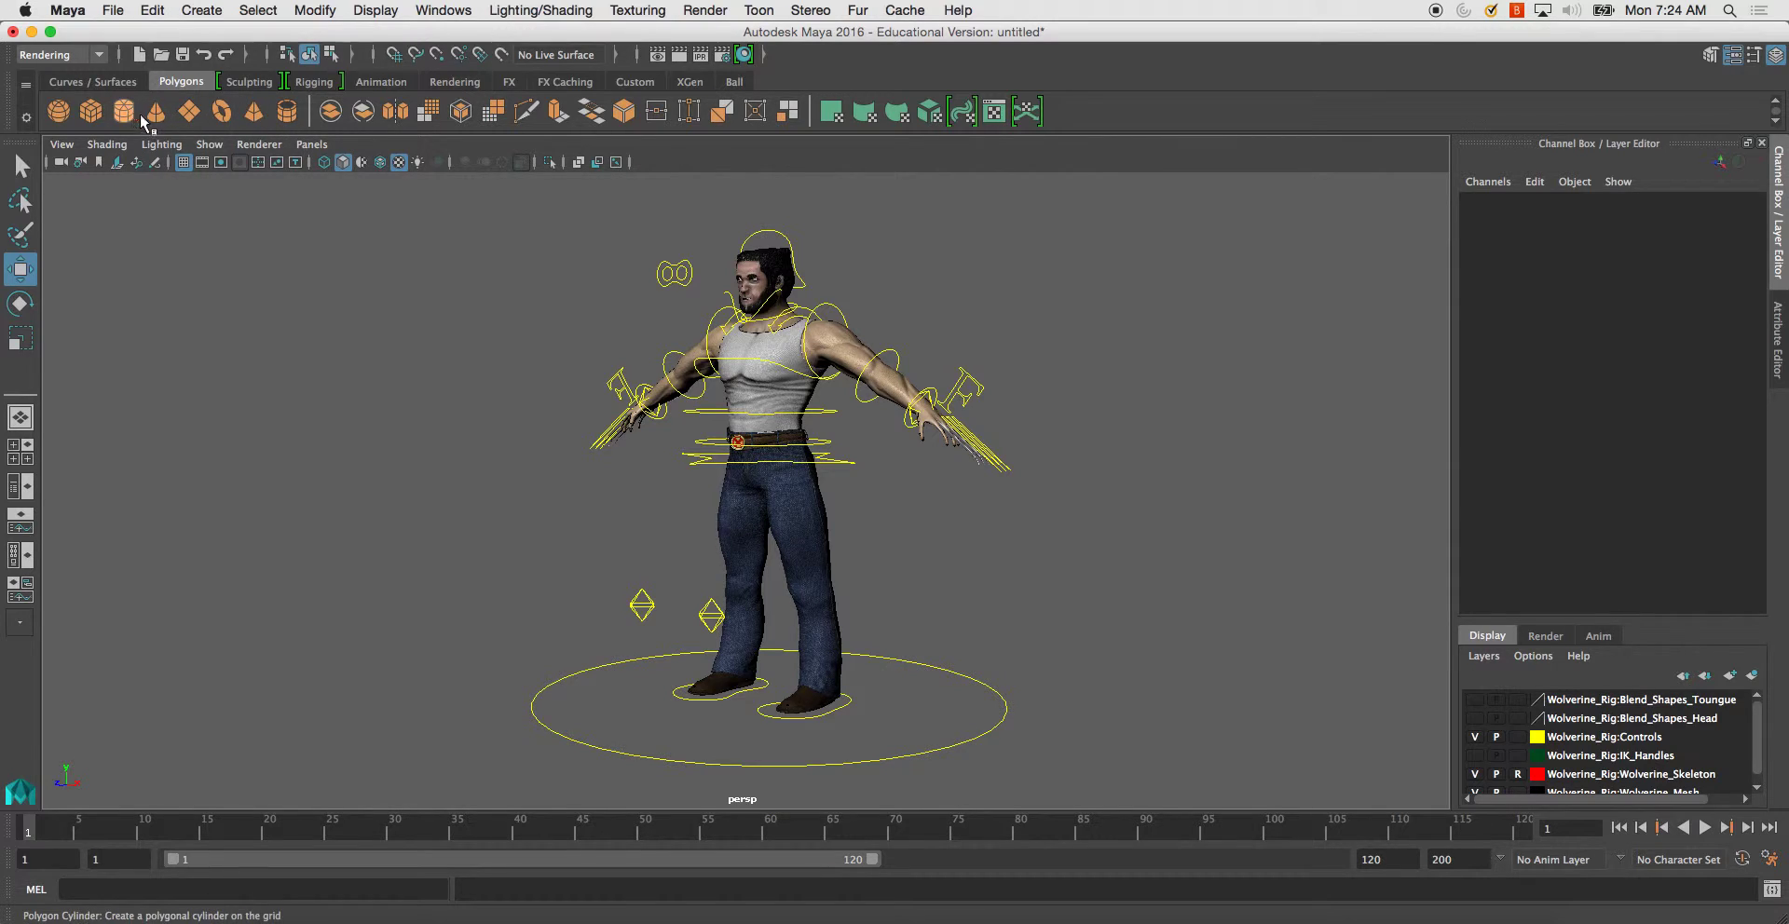
# - Create a polygon plane, scale it to about 35 units and lower it to the feet
pyautogui.click(194, 112)
pyautogui.keyDown('alt'); pyautogui.moveTo(658, 515); pyautogui.dragTo(658, 523); pyautogui.keyUp('alt')
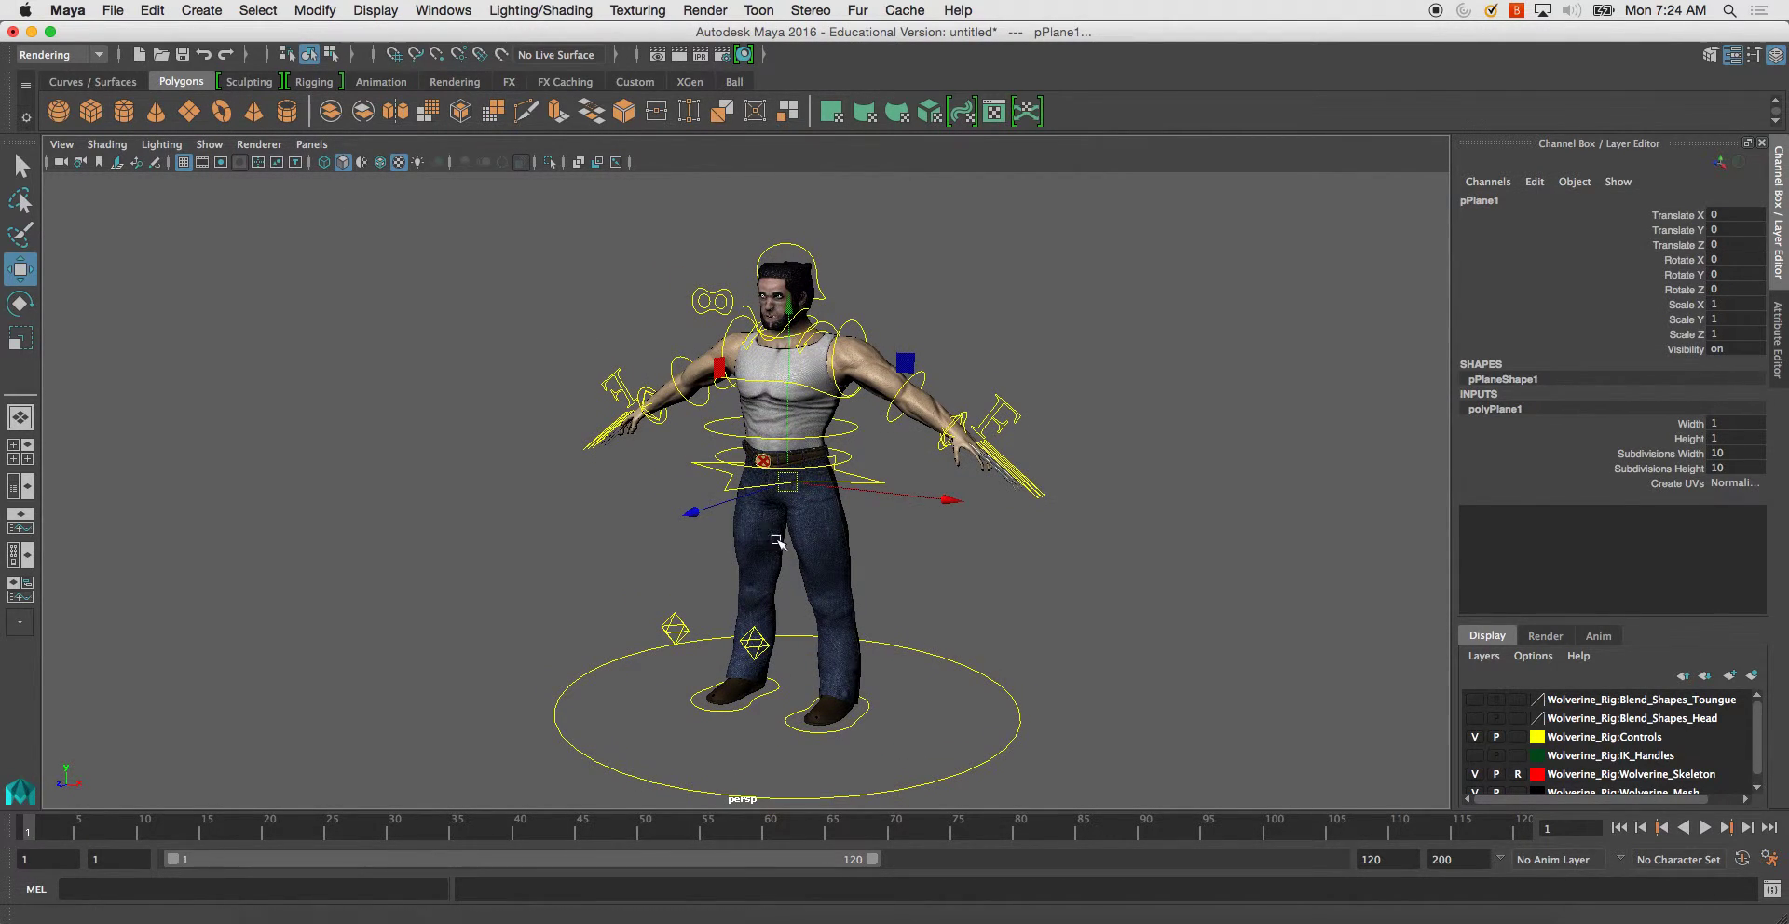
pyautogui.press('r')
pyautogui.moveTo(788, 484); pyautogui.dragTo(895, 470)
pyautogui.press('w')
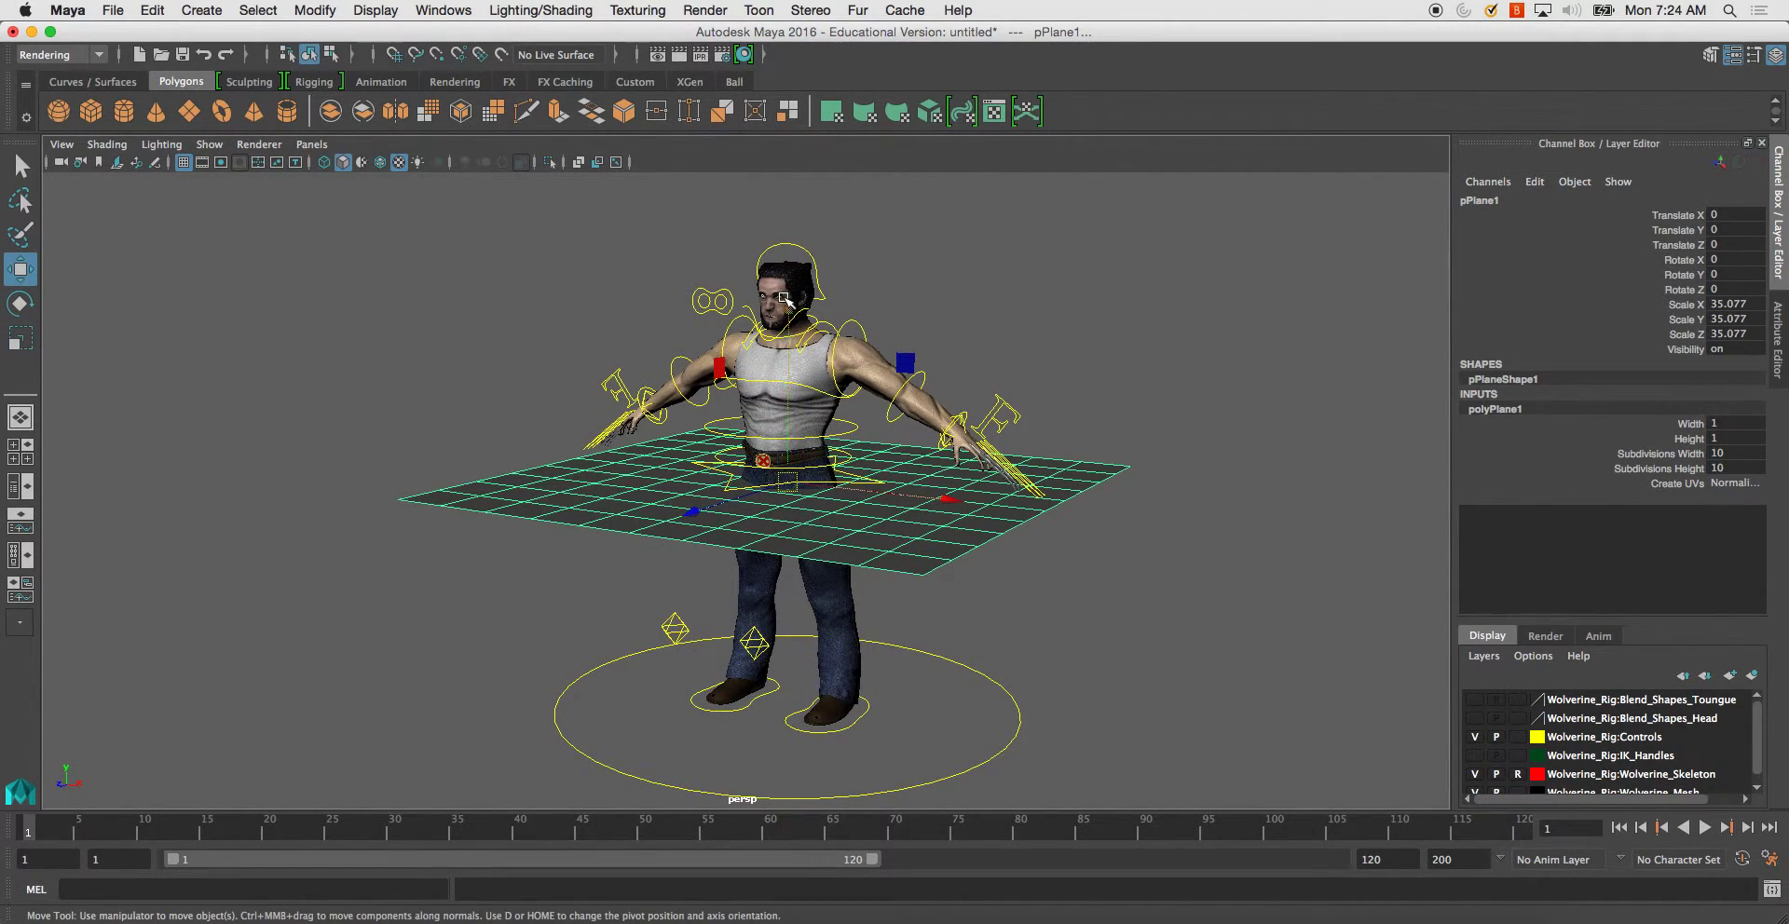
pyautogui.moveTo(786, 298); pyautogui.dragTo(788, 531)
# - In the side view, raise the plane level with the soles of the feet
pyautogui.press('space')
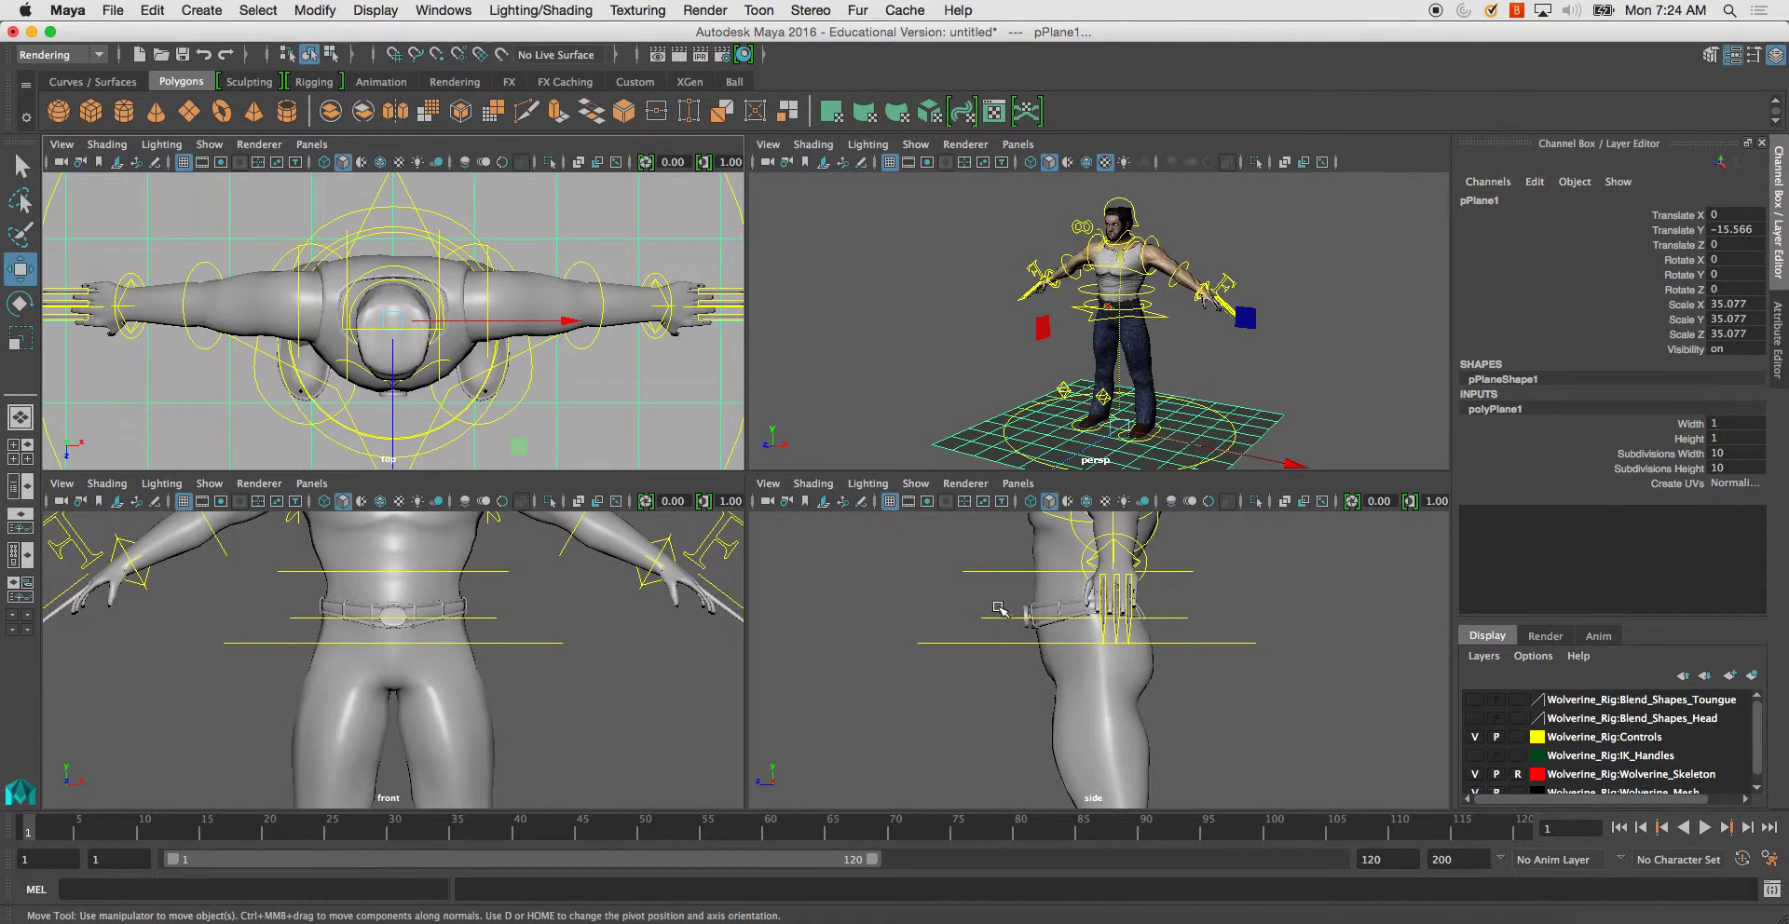
pyautogui.press('space')
pyautogui.press('f')
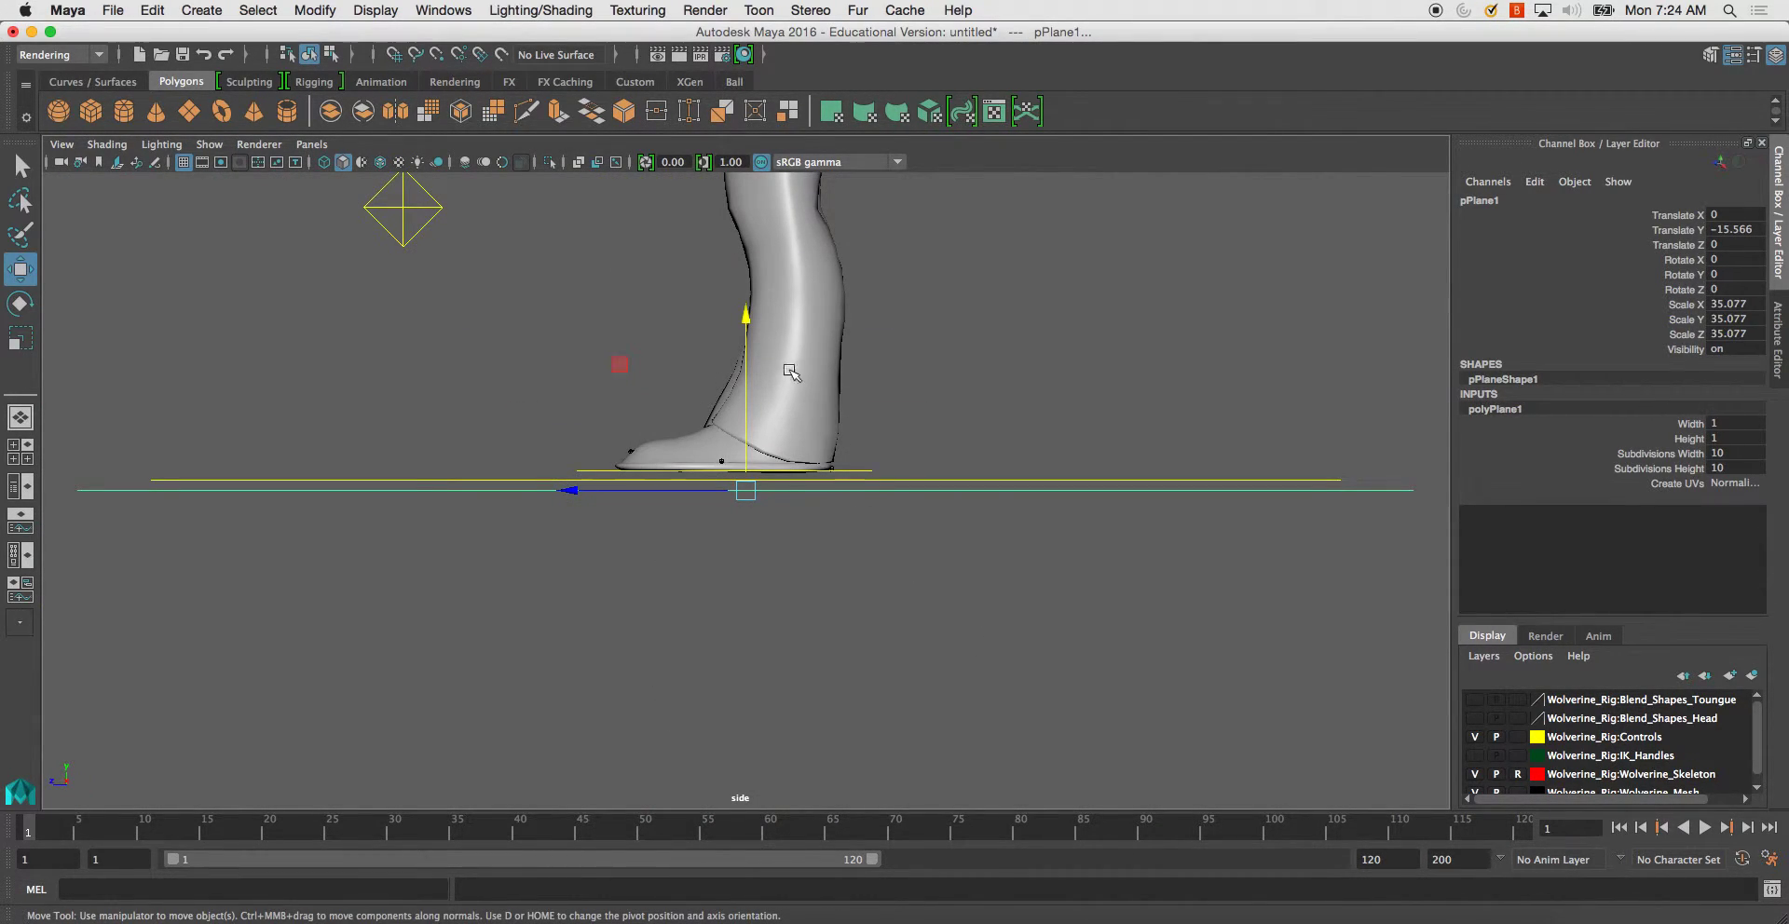
pyautogui.moveTo(745, 314); pyautogui.dragTo(745, 295)
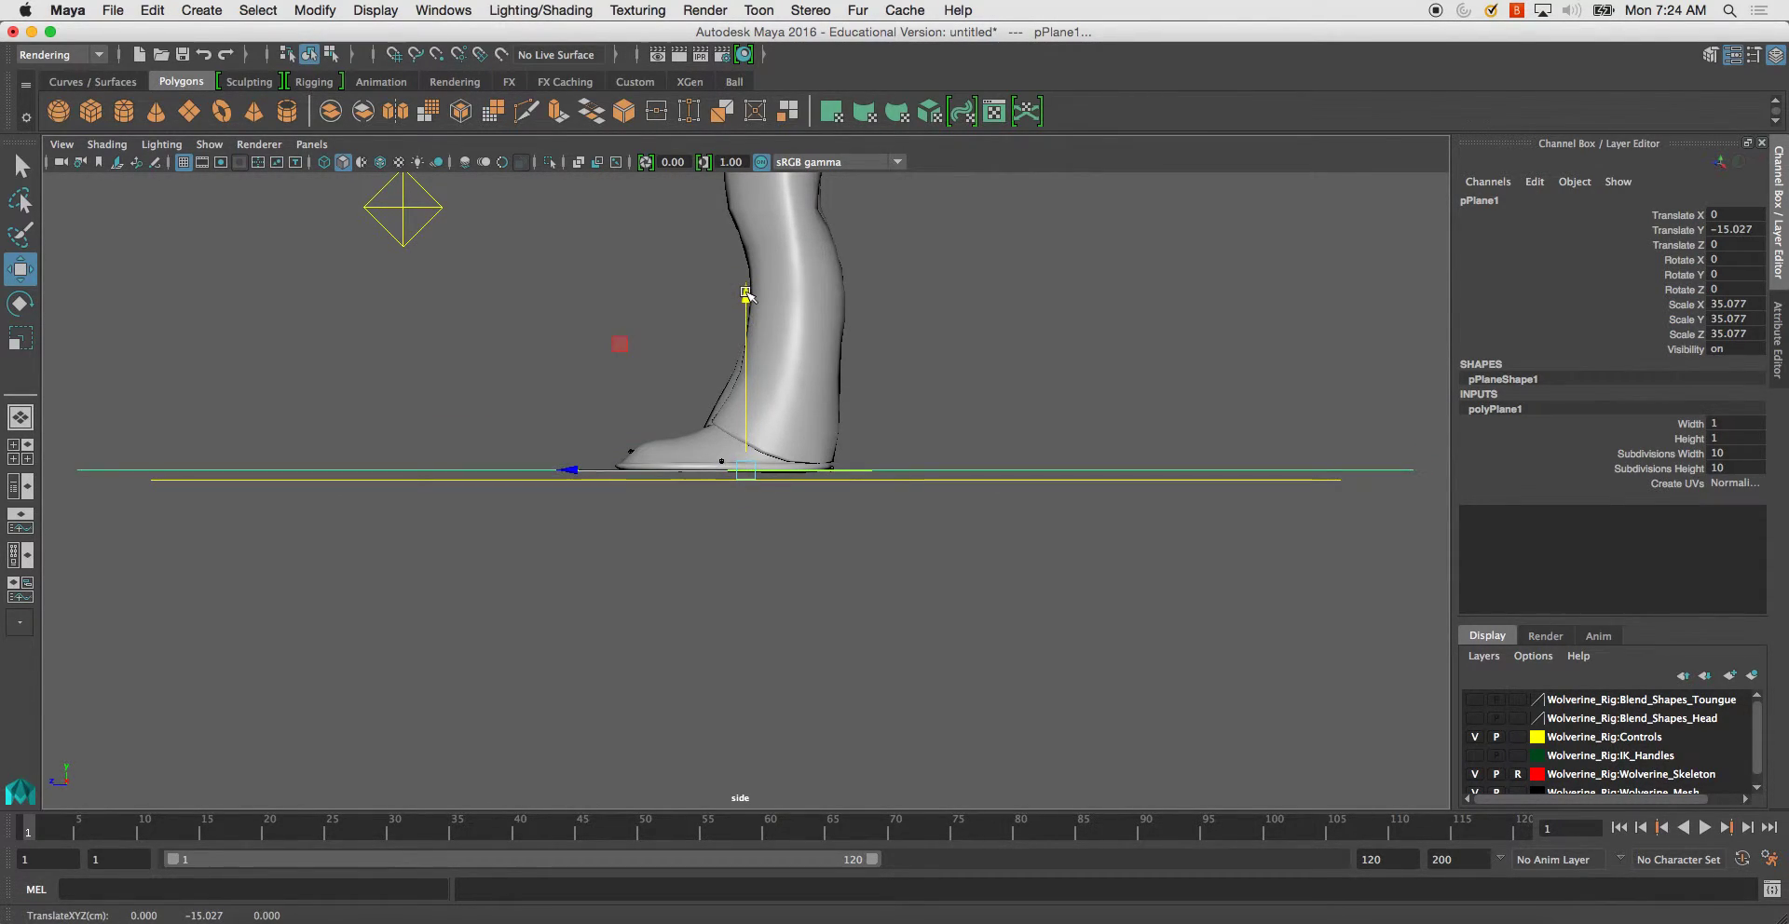
# - Scale the plane up further, to about 112 units, forming a large floor
pyautogui.press('r')
pyautogui.moveTo(745, 471); pyautogui.dragTo(1179, 560)
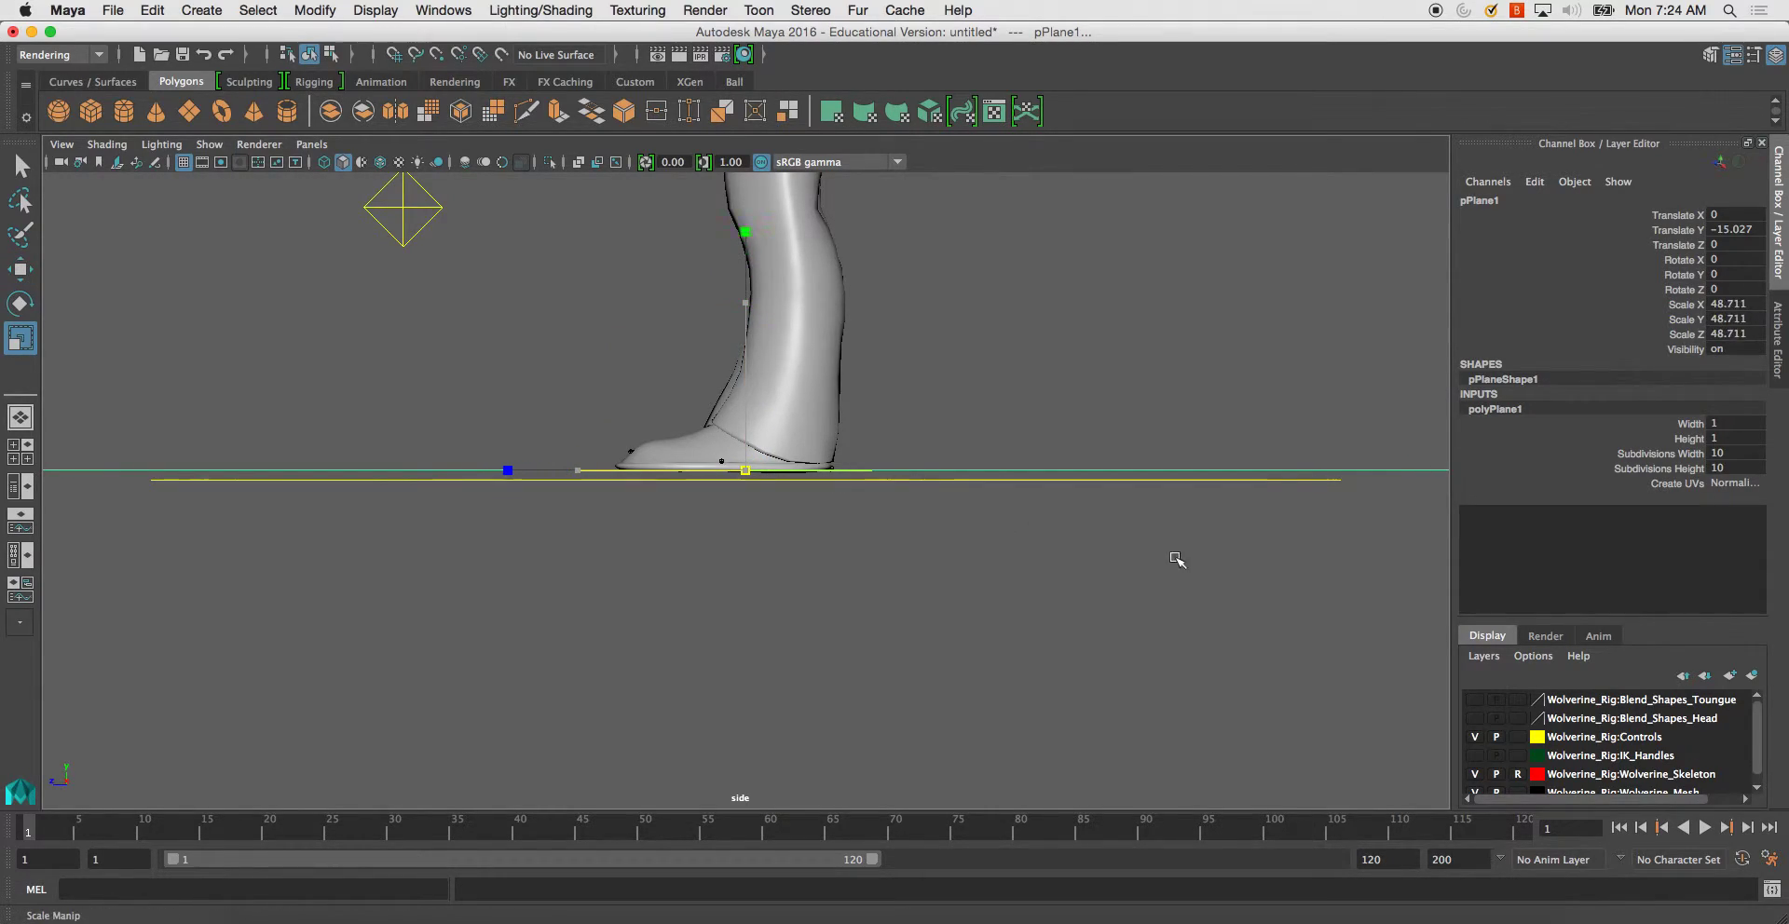
pyautogui.press('space')
pyautogui.press('space')
pyautogui.press('f')
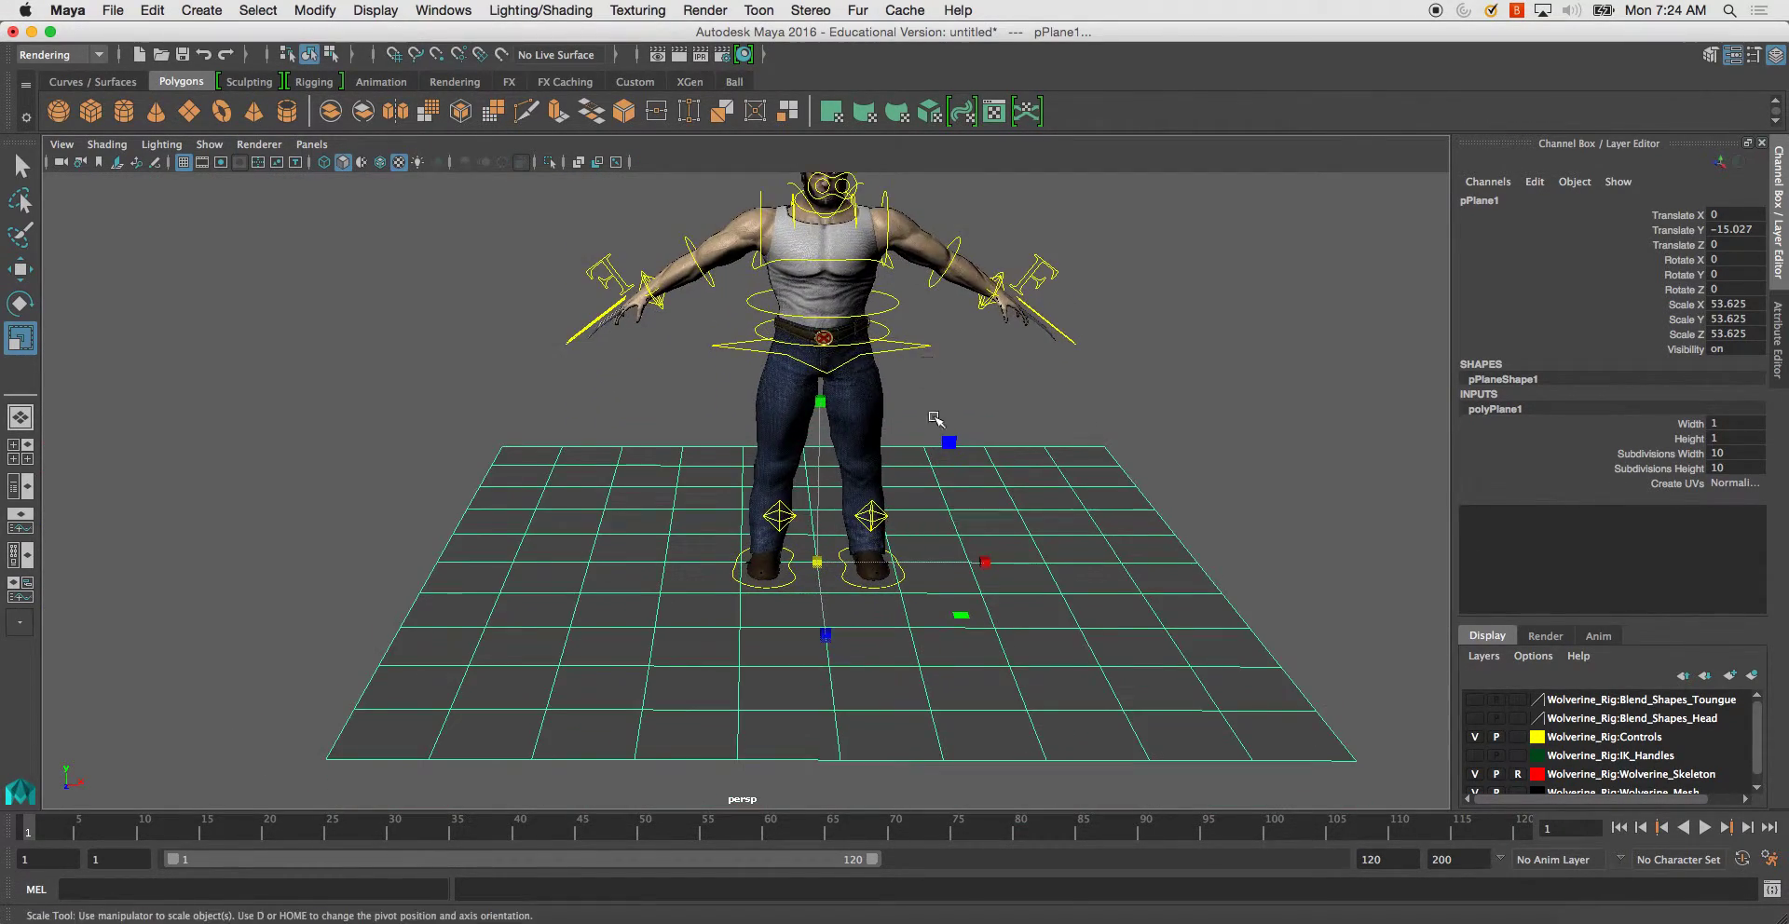
pyautogui.click(1065, 497)
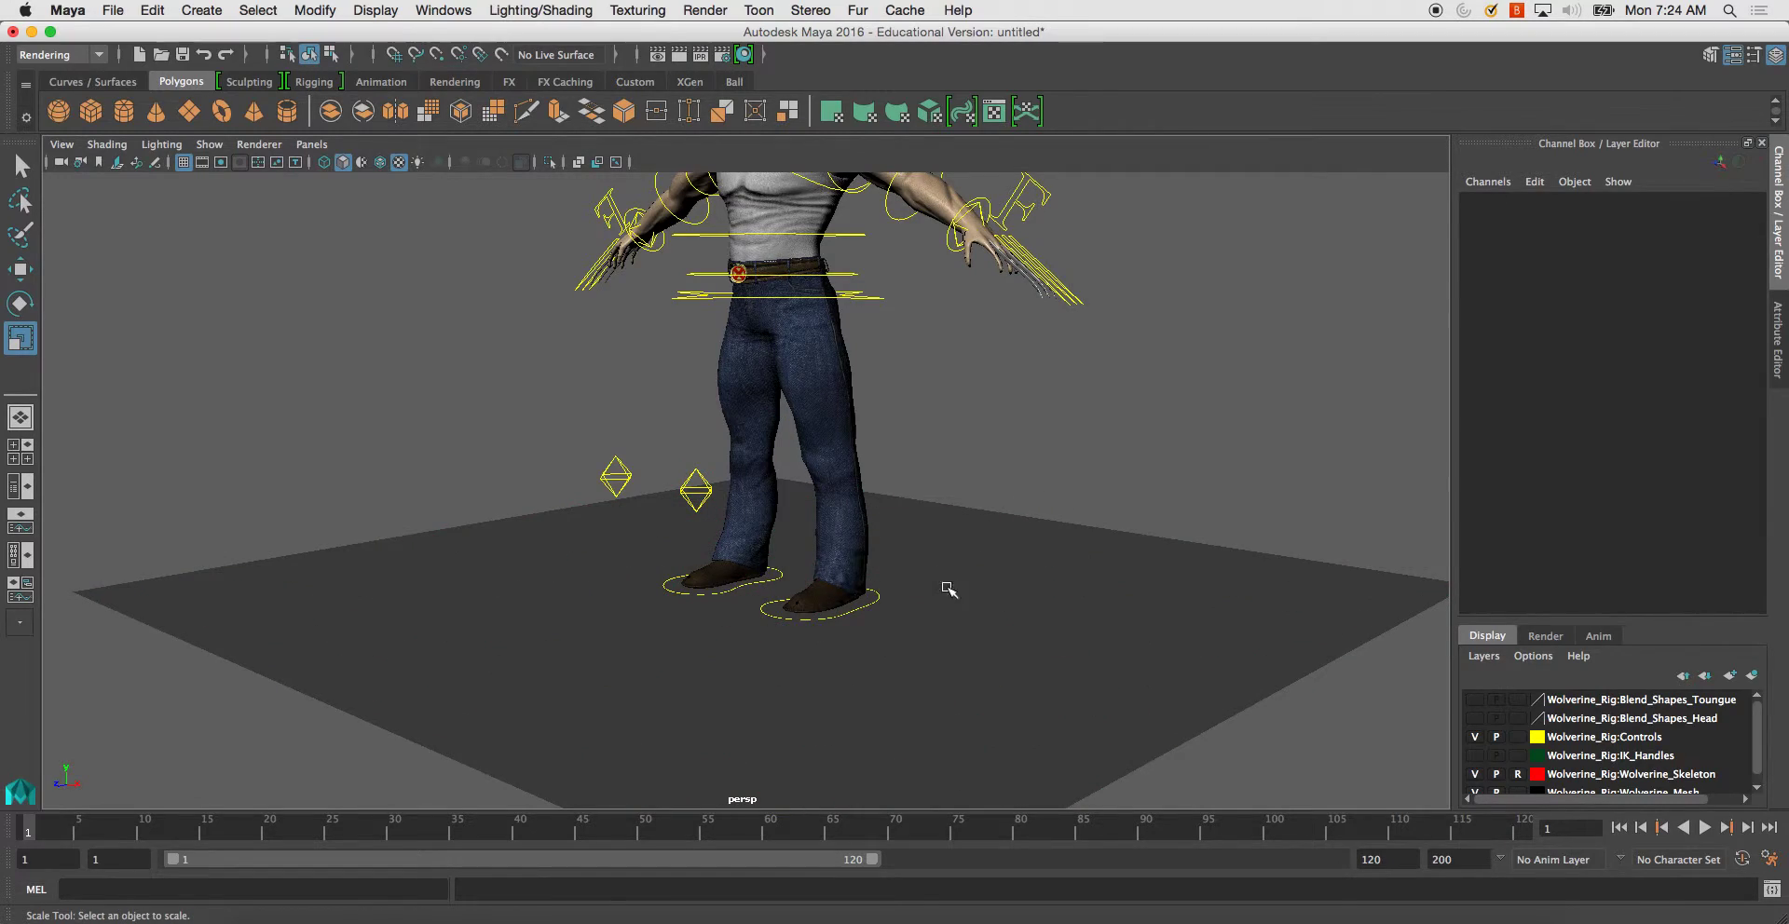
pyautogui.click(1019, 601)
pyautogui.moveTo(786, 591); pyautogui.dragTo(960, 649)
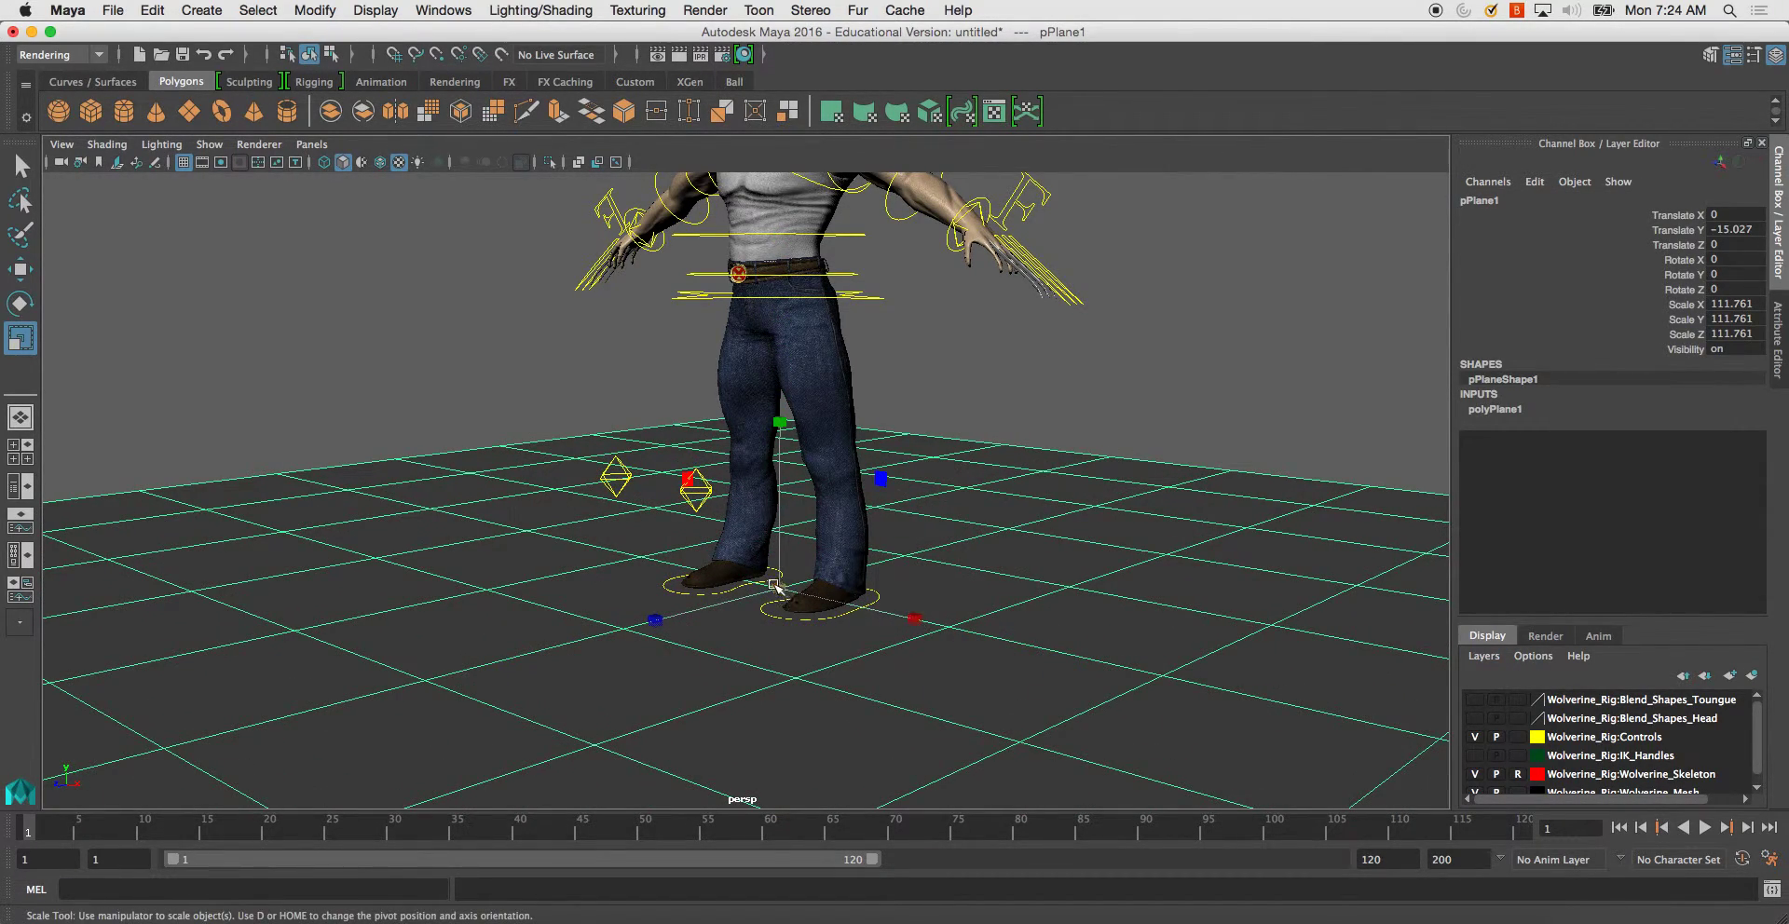
pyautogui.click(1258, 391)
pyautogui.moveTo(1258, 392)
pyautogui.keyDown('alt'); pyautogui.mouseDown()
pyautogui.moveTo(1038, 479)
pyautogui.moveTo(1069, 482)
pyautogui.mouseUp(); pyautogui.keyUp('alt')
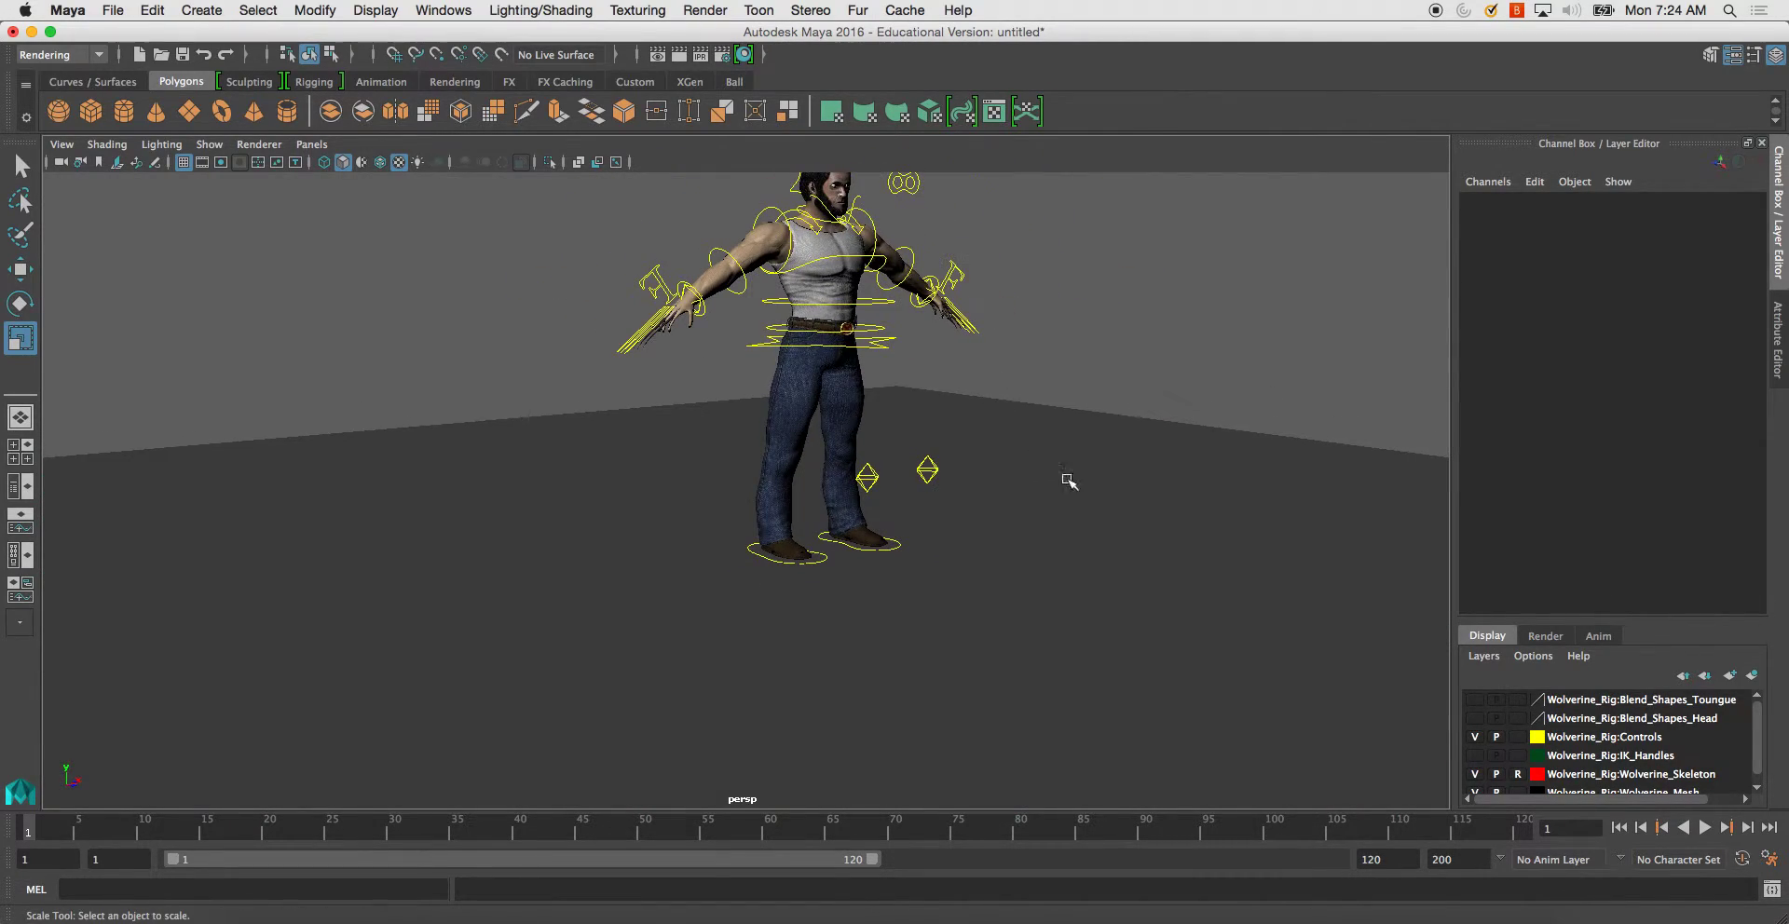
# - Put the selected plane on a new display layer named Ground_Plane
pyautogui.click(1069, 481)
pyautogui.moveTo(1006, 543)
pyautogui.keyDown('alt'); pyautogui.mouseDown()
pyautogui.moveTo(838, 540)
pyautogui.moveTo(894, 540)
pyautogui.mouseUp(); pyautogui.keyUp('alt')
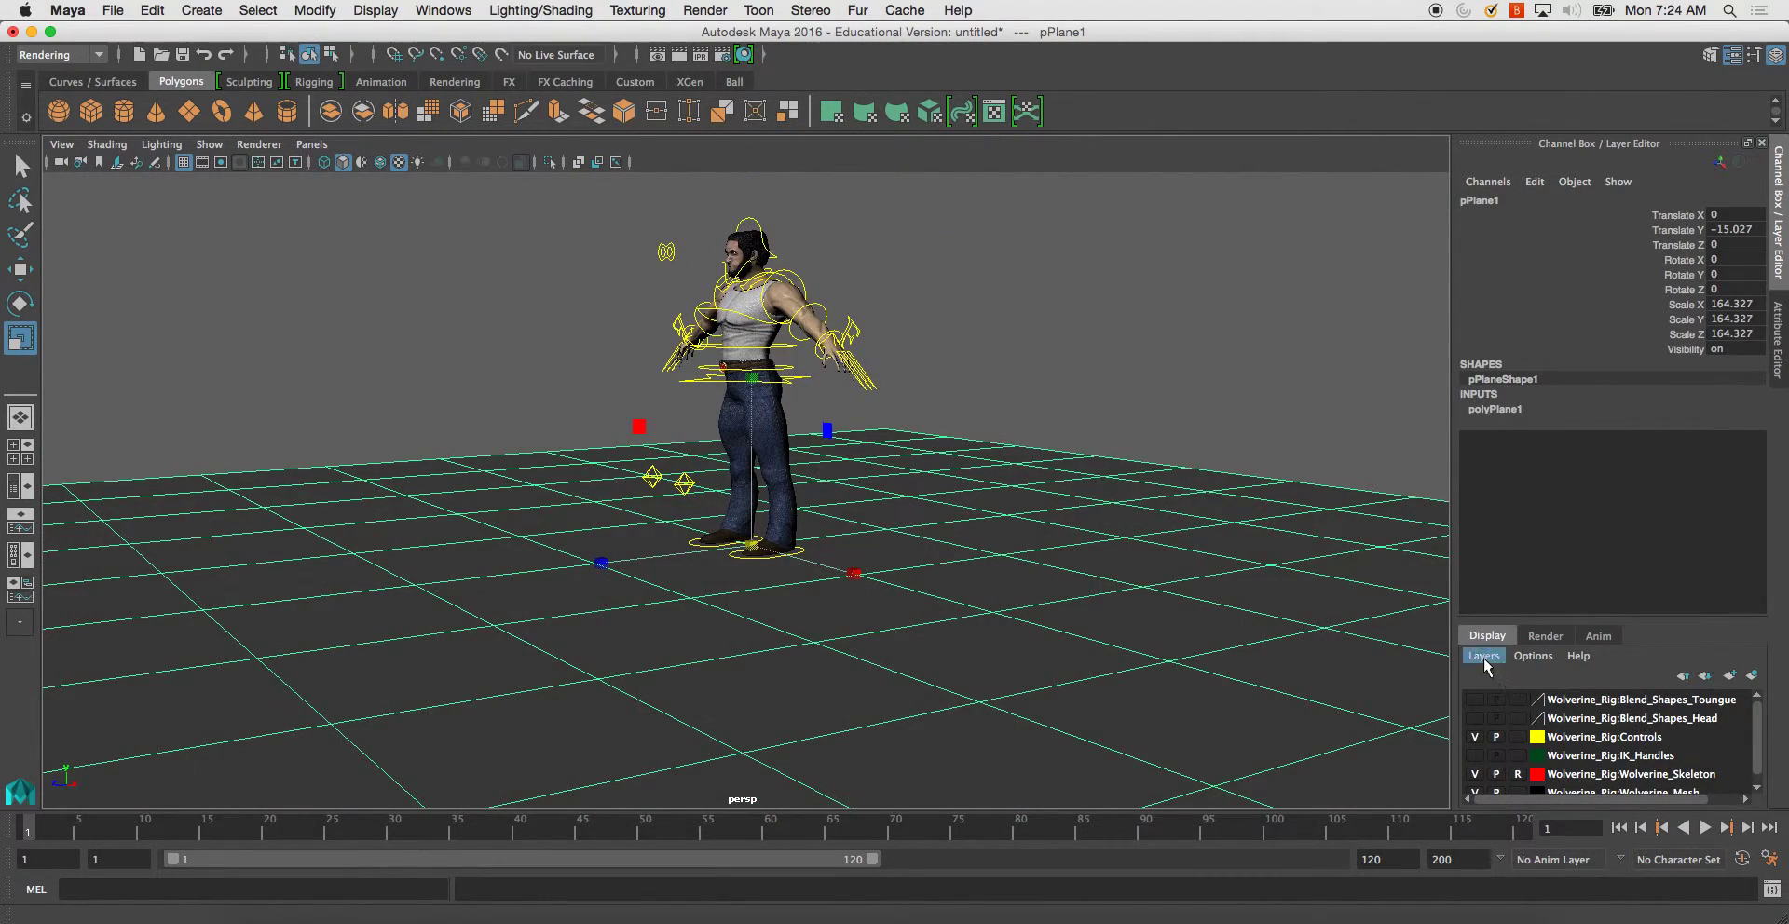
pyautogui.click(1486, 657)
pyautogui.click(1528, 694)
pyautogui.doubleClick(1574, 699)
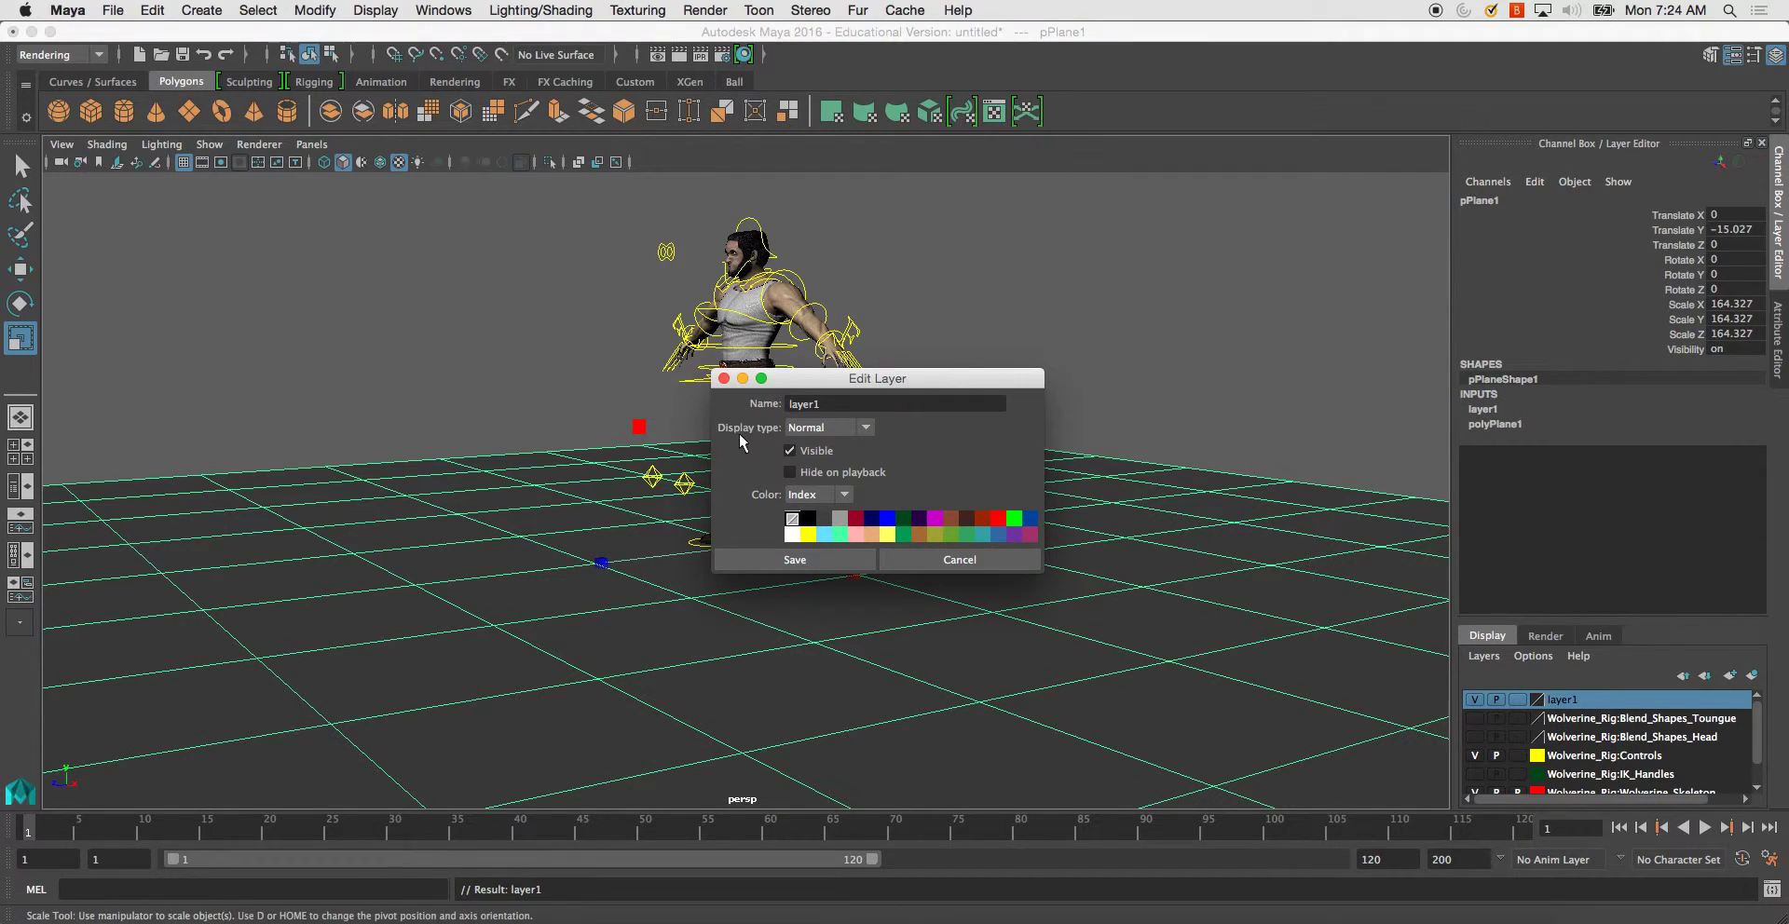
pyautogui.moveTo(829, 399); pyautogui.dragTo(694, 386)
pyautogui.write('Ground_Plan')
pyautogui.click(794, 559)
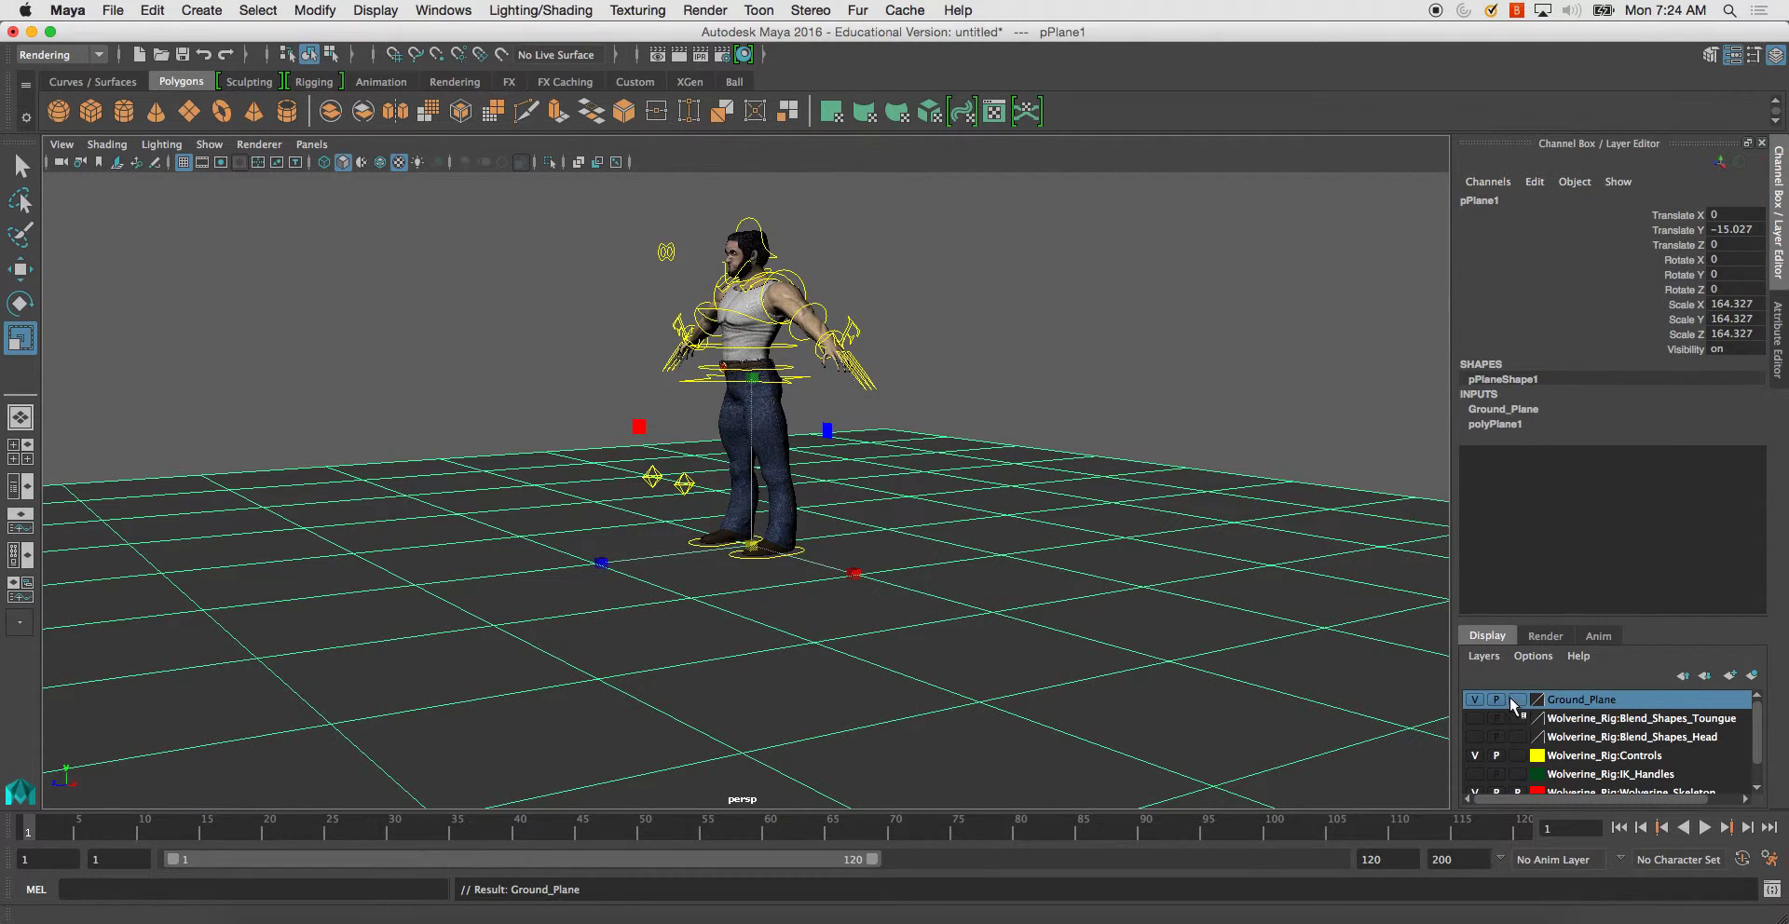
# - Set the Ground_Plane layer to Reference so the floor can't be selected
pyautogui.click(1510, 699)
pyautogui.click(824, 573)
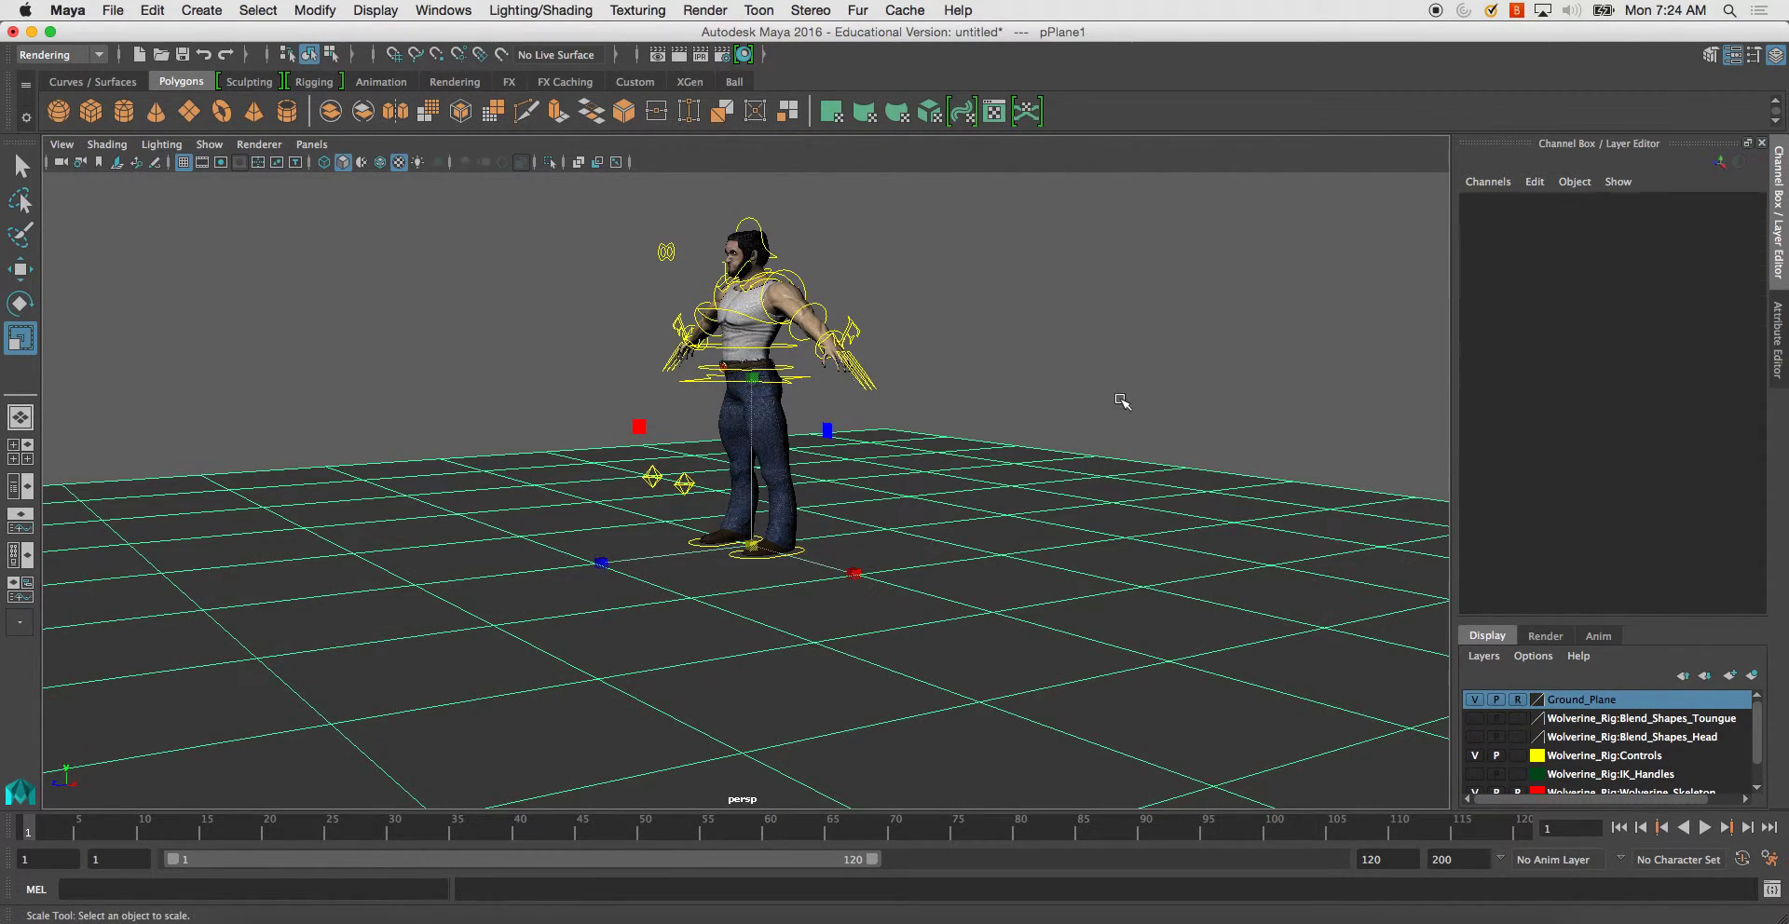
pyautogui.keyDown('alt'); pyautogui.moveTo(824, 573); pyautogui.dragTo(935, 463); pyautogui.keyUp('alt')
pyautogui.keyDown('alt'); pyautogui.moveTo(934, 463); pyautogui.dragTo(1178, 664, button='right'); pyautogui.keyUp('alt')
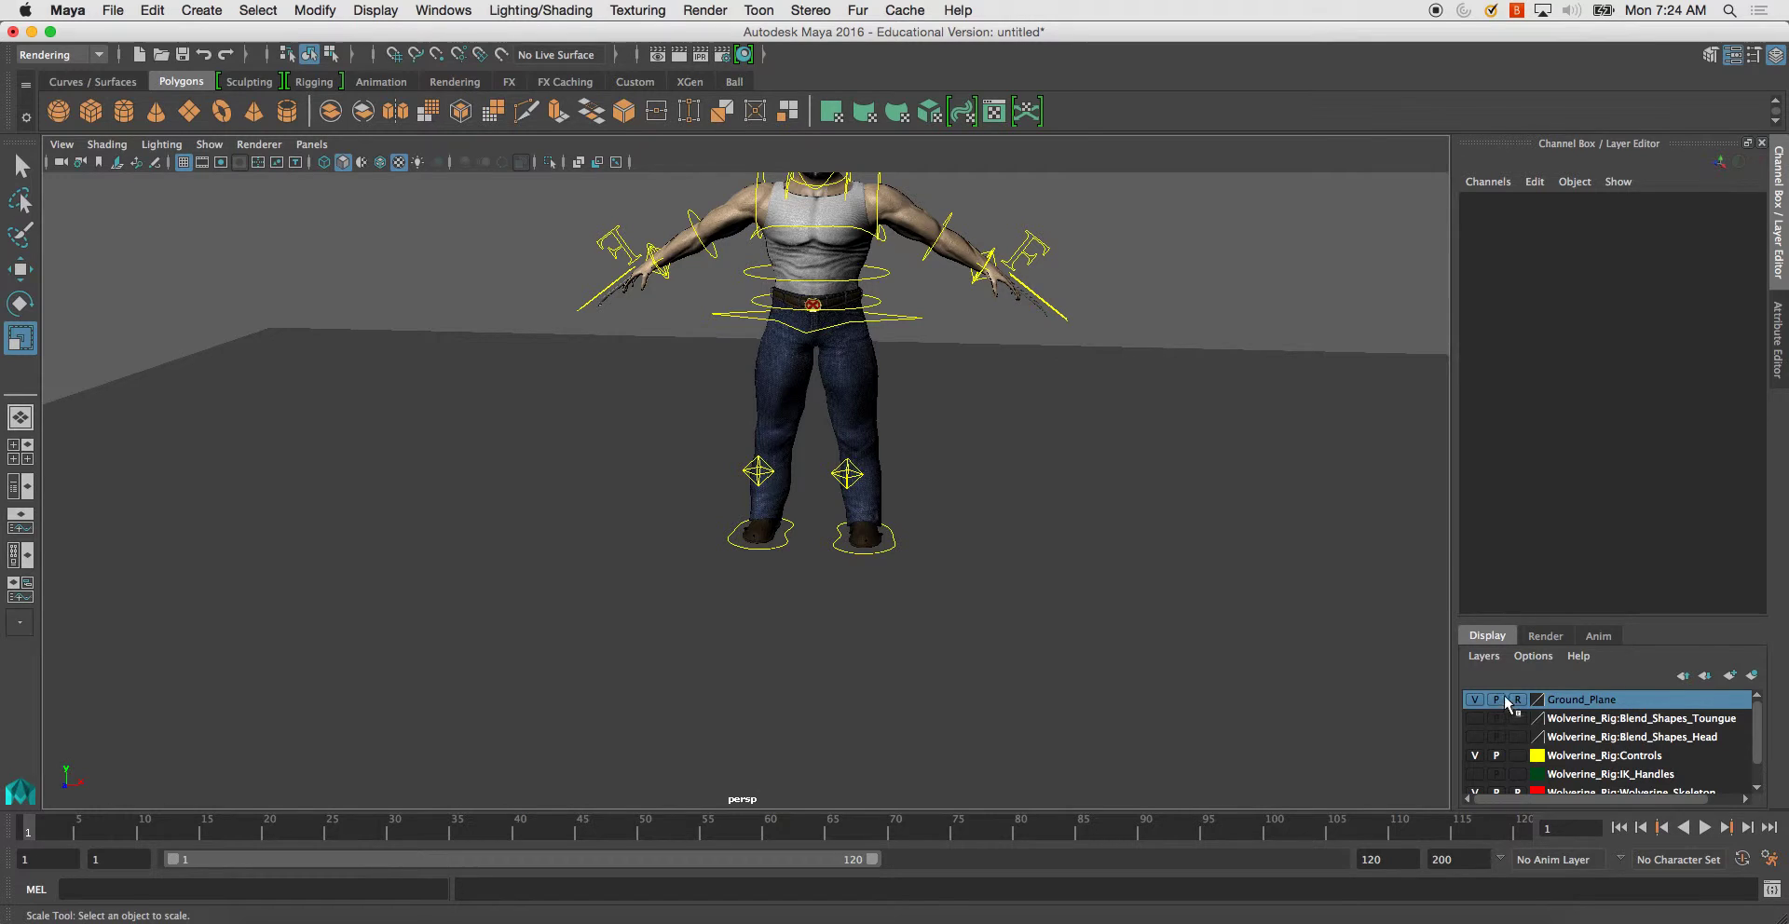
pyautogui.keyDown('alt'); pyautogui.moveTo(931, 466); pyautogui.dragTo(1030, 499); pyautogui.keyUp('alt')
pyautogui.keyDown('alt'); pyautogui.moveTo(1030, 499); pyautogui.dragTo(978, 522, button='right'); pyautogui.keyUp('alt')
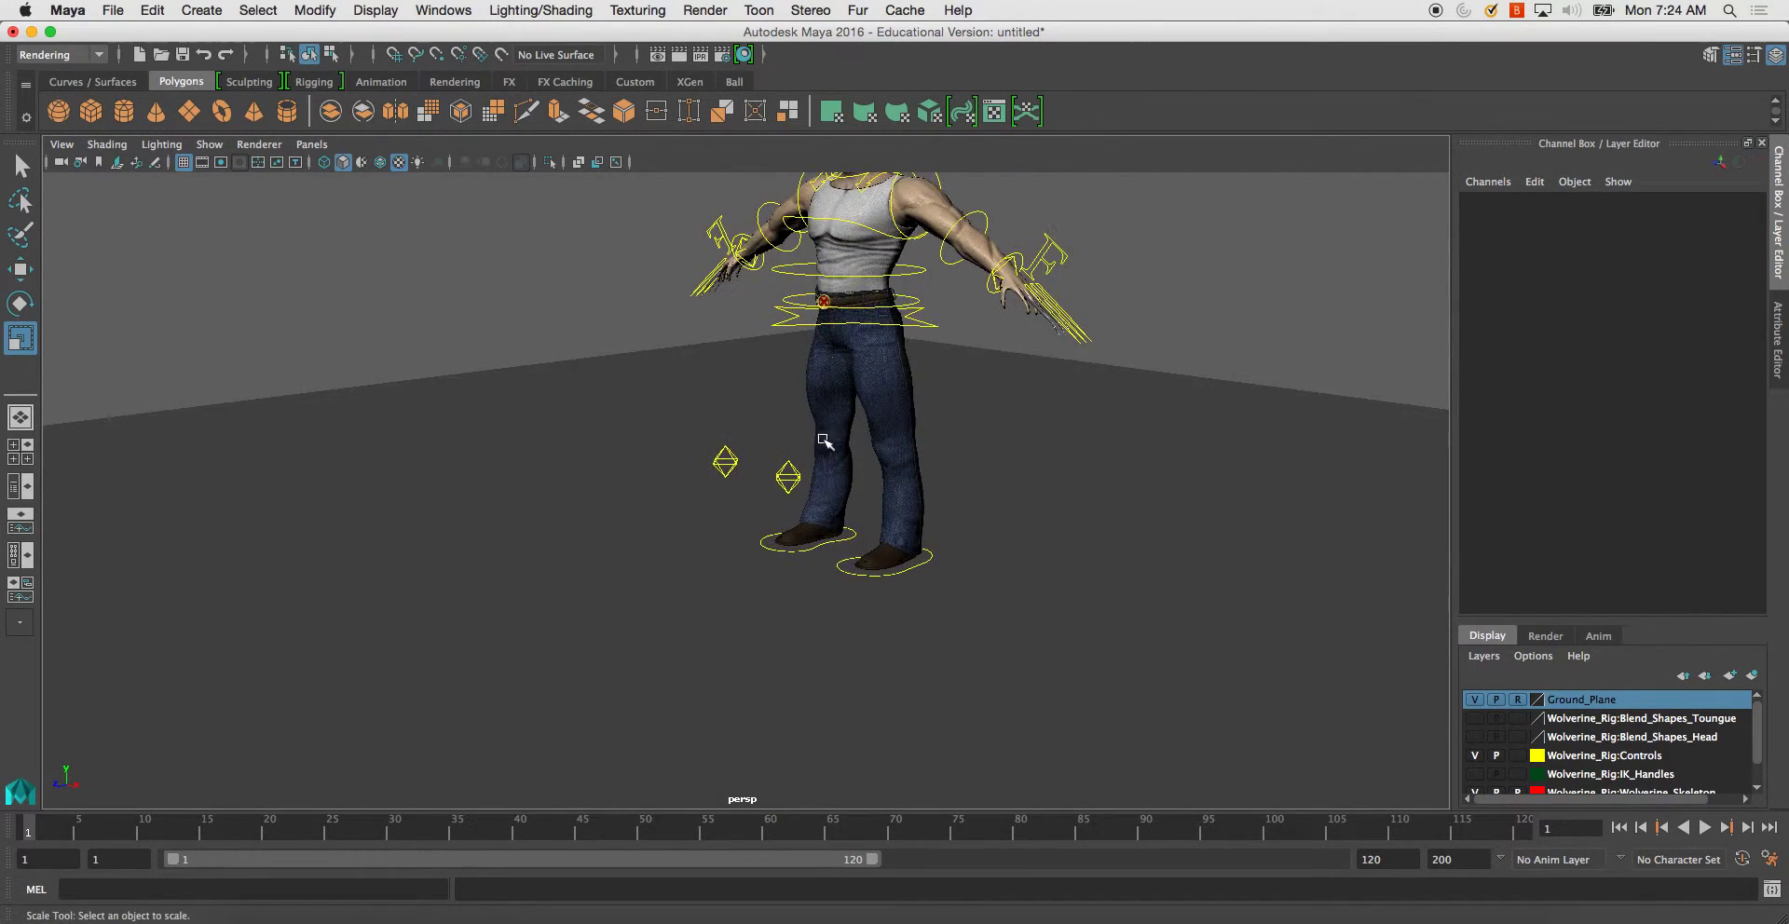
pyautogui.moveTo(979, 522)
pyautogui.keyDown('alt'); pyautogui.mouseDown(button='middle')
pyautogui.moveTo(944, 538)
pyautogui.moveTo(894, 527)
pyautogui.mouseUp(button='middle'); pyautogui.keyUp('alt')
# - Inspect the Global_CTRL and L_Foot_CTRL controls, then pull back to the whole character
pyautogui.click(1013, 548)
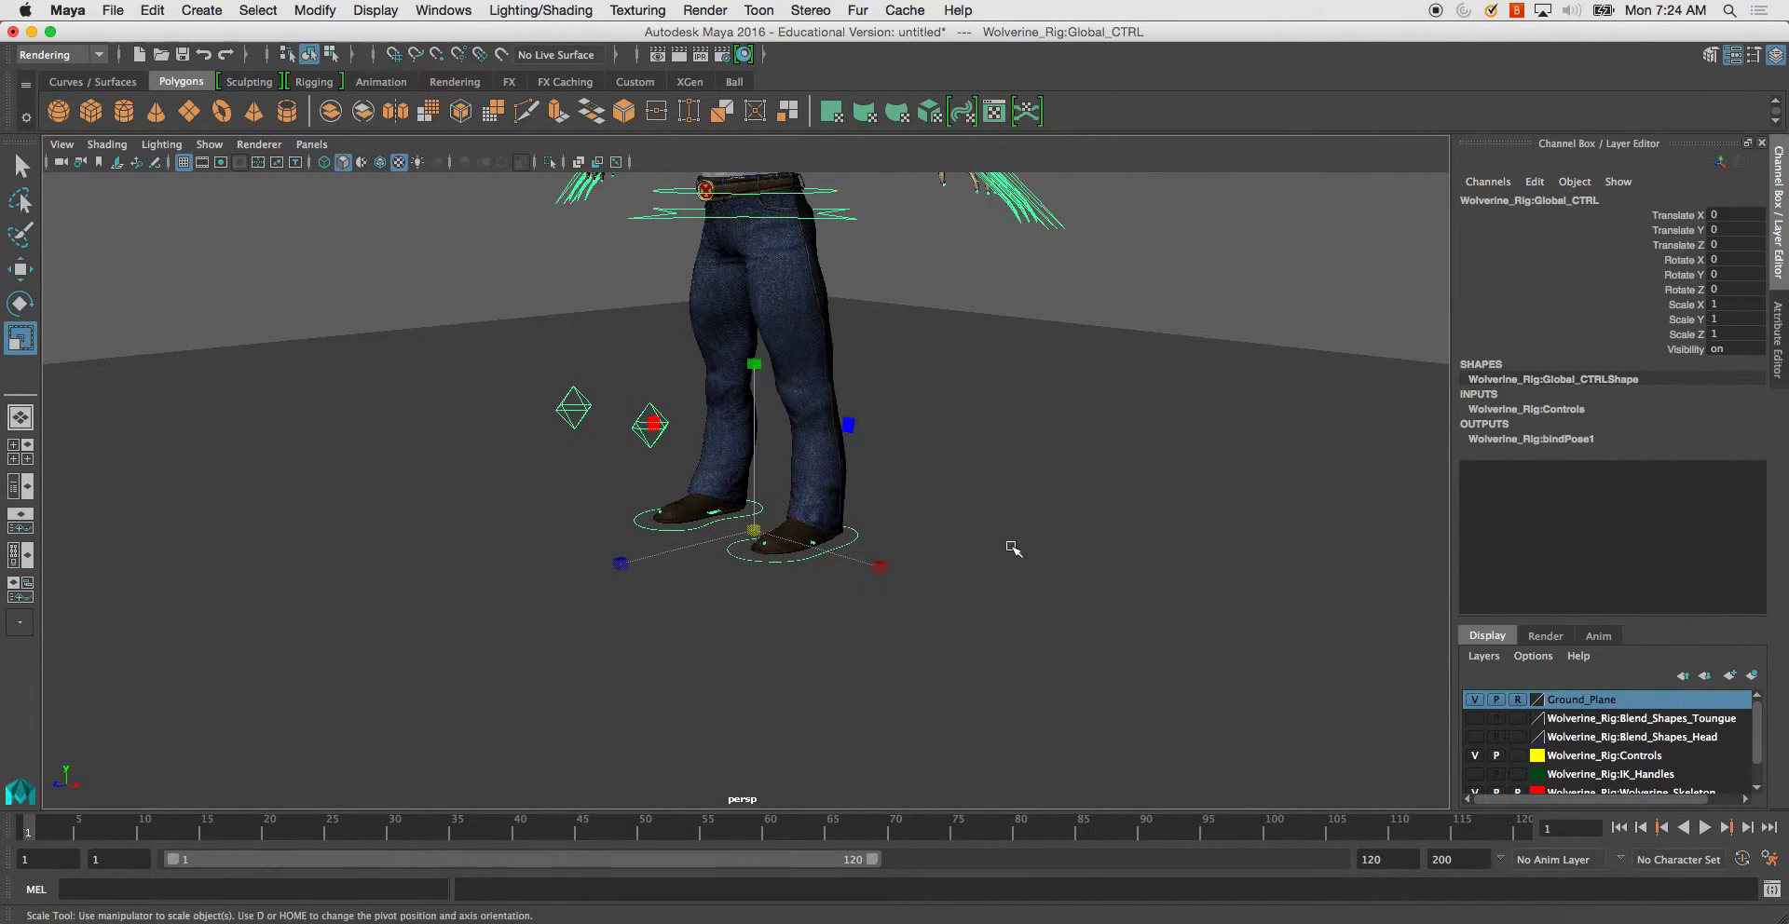
pyautogui.click(1090, 577)
pyautogui.click(857, 545)
pyautogui.press('f')
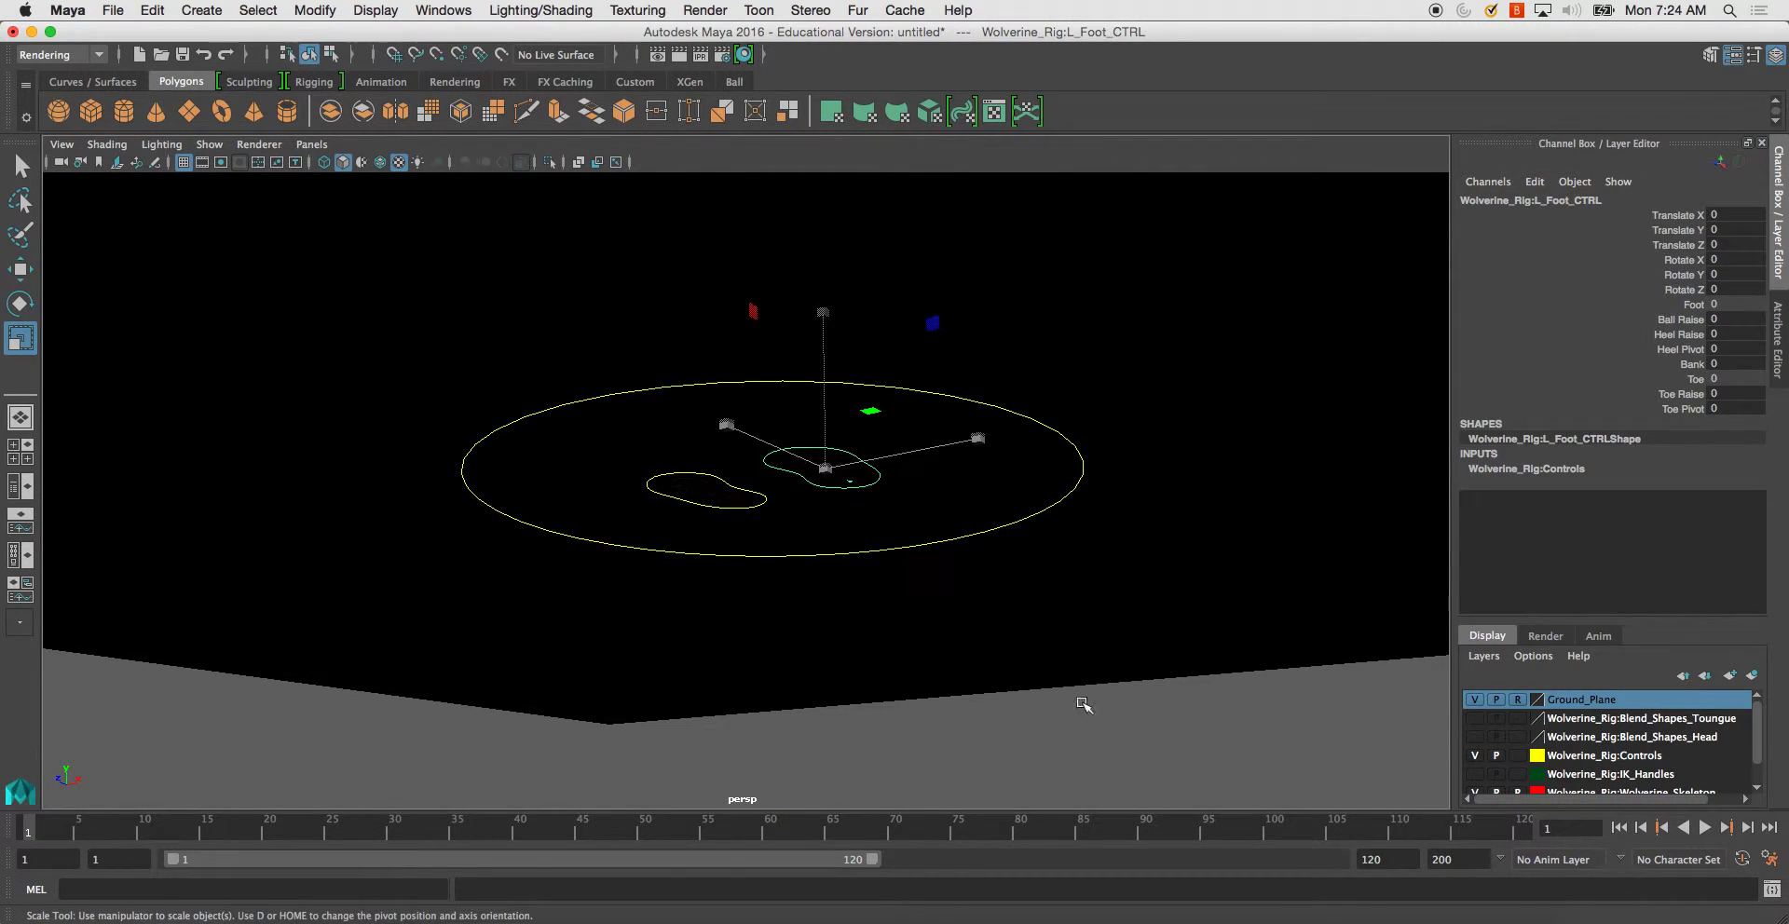
pyautogui.click(1083, 705)
pyautogui.moveTo(1083, 706)
pyautogui.keyDown('alt'); pyautogui.mouseDown(button='right')
pyautogui.moveTo(878, 592)
pyautogui.moveTo(886, 512)
pyautogui.moveTo(812, 481)
pyautogui.mouseUp(button='right'); pyautogui.keyUp('alt')
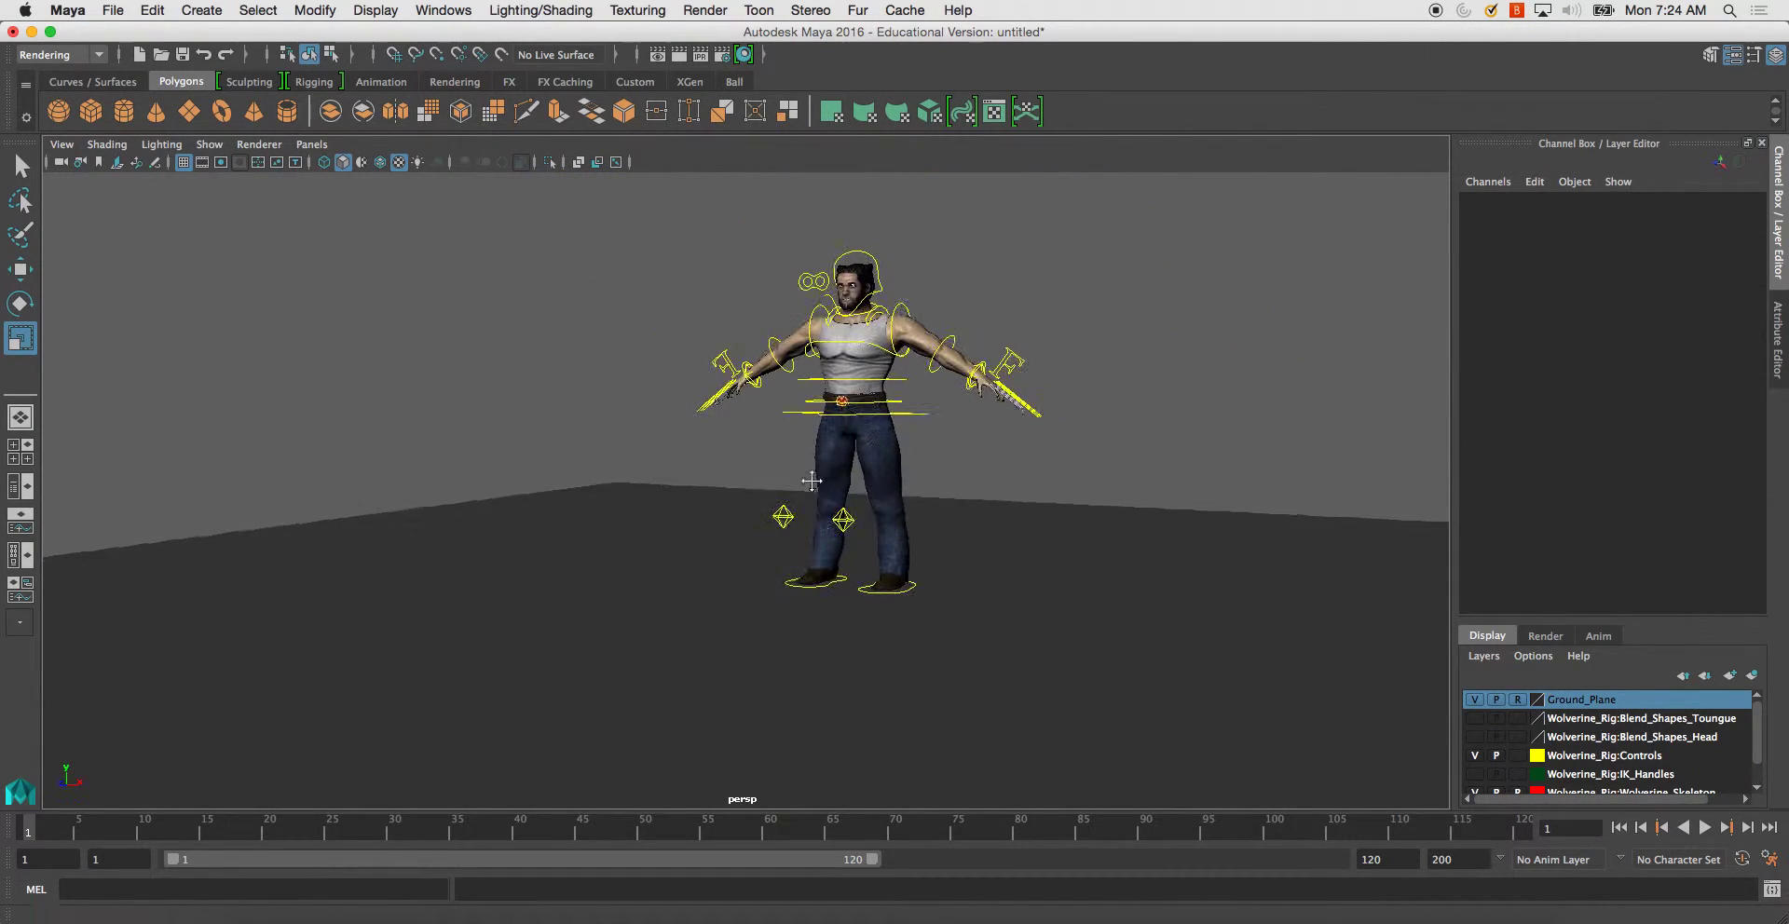
# - Enable textured display (6) in the side view and frame the torso and rig controls
pyautogui.moveTo(811, 480)
pyautogui.keyDown('alt'); pyautogui.mouseDown()
pyautogui.moveTo(830, 563)
pyautogui.moveTo(890, 562)
pyautogui.mouseUp(); pyautogui.keyUp('alt')
pyautogui.keyDown('alt'); pyautogui.moveTo(891, 563); pyautogui.dragTo(873, 541, button='right'); pyautogui.keyUp('alt')
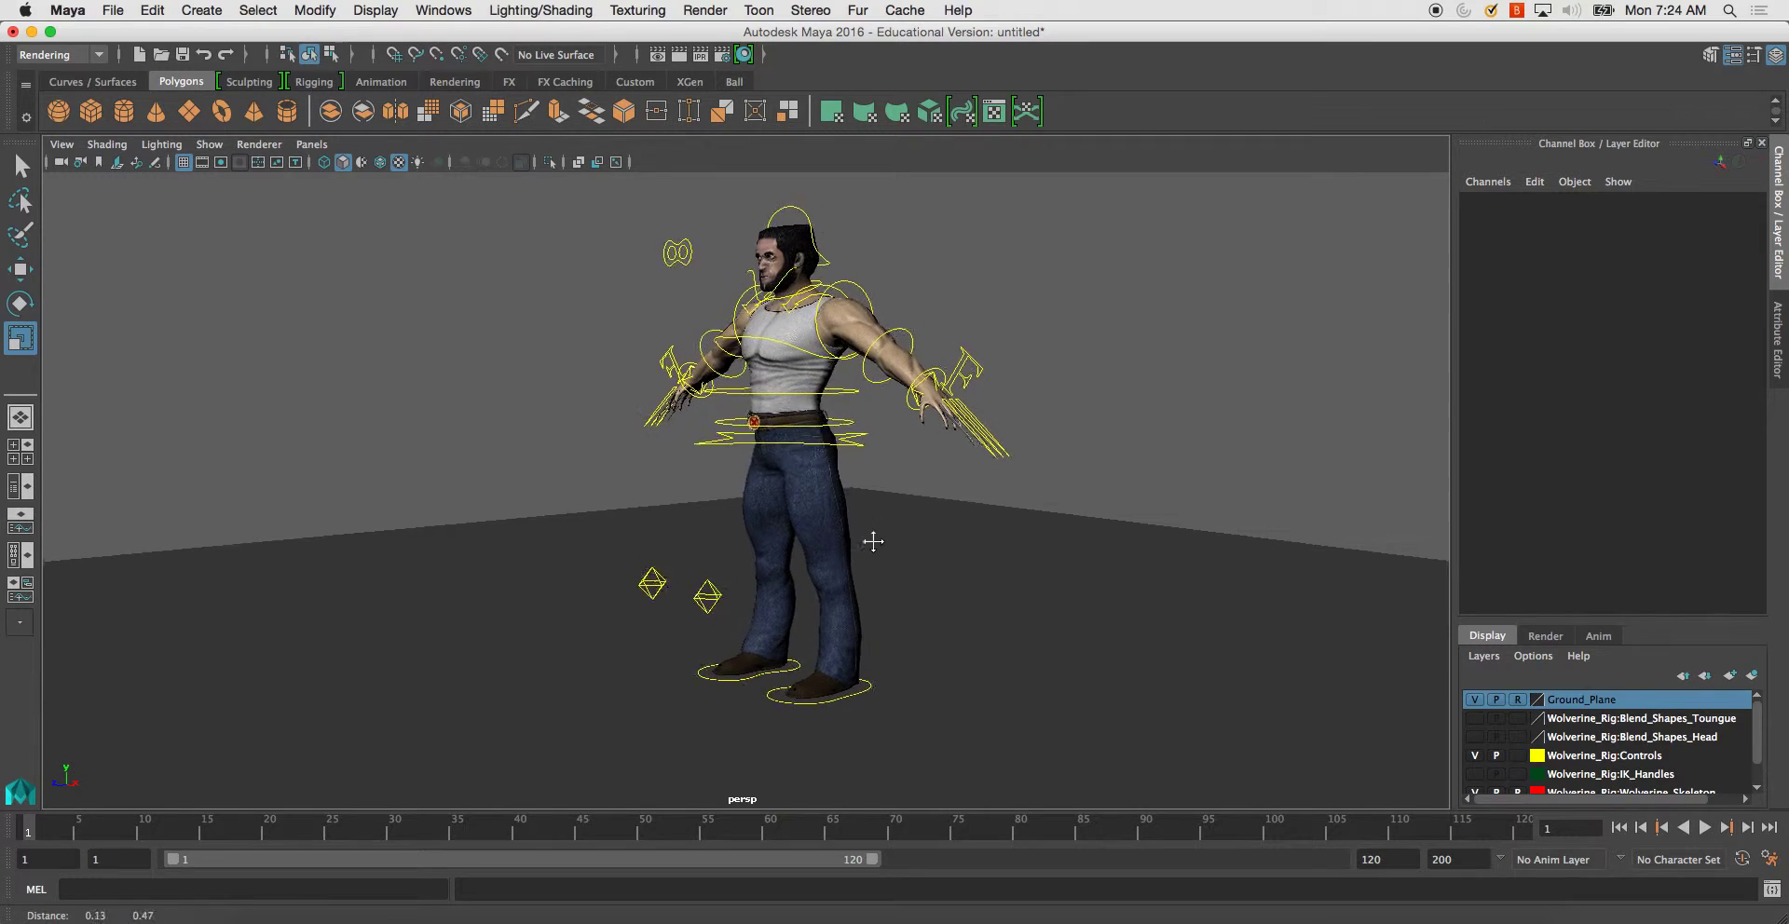
pyautogui.moveTo(873, 541)
pyautogui.keyDown('alt'); pyautogui.mouseDown()
pyautogui.moveTo(886, 590)
pyautogui.moveTo(839, 578)
pyautogui.mouseUp(); pyautogui.keyUp('alt')
pyautogui.press('space')
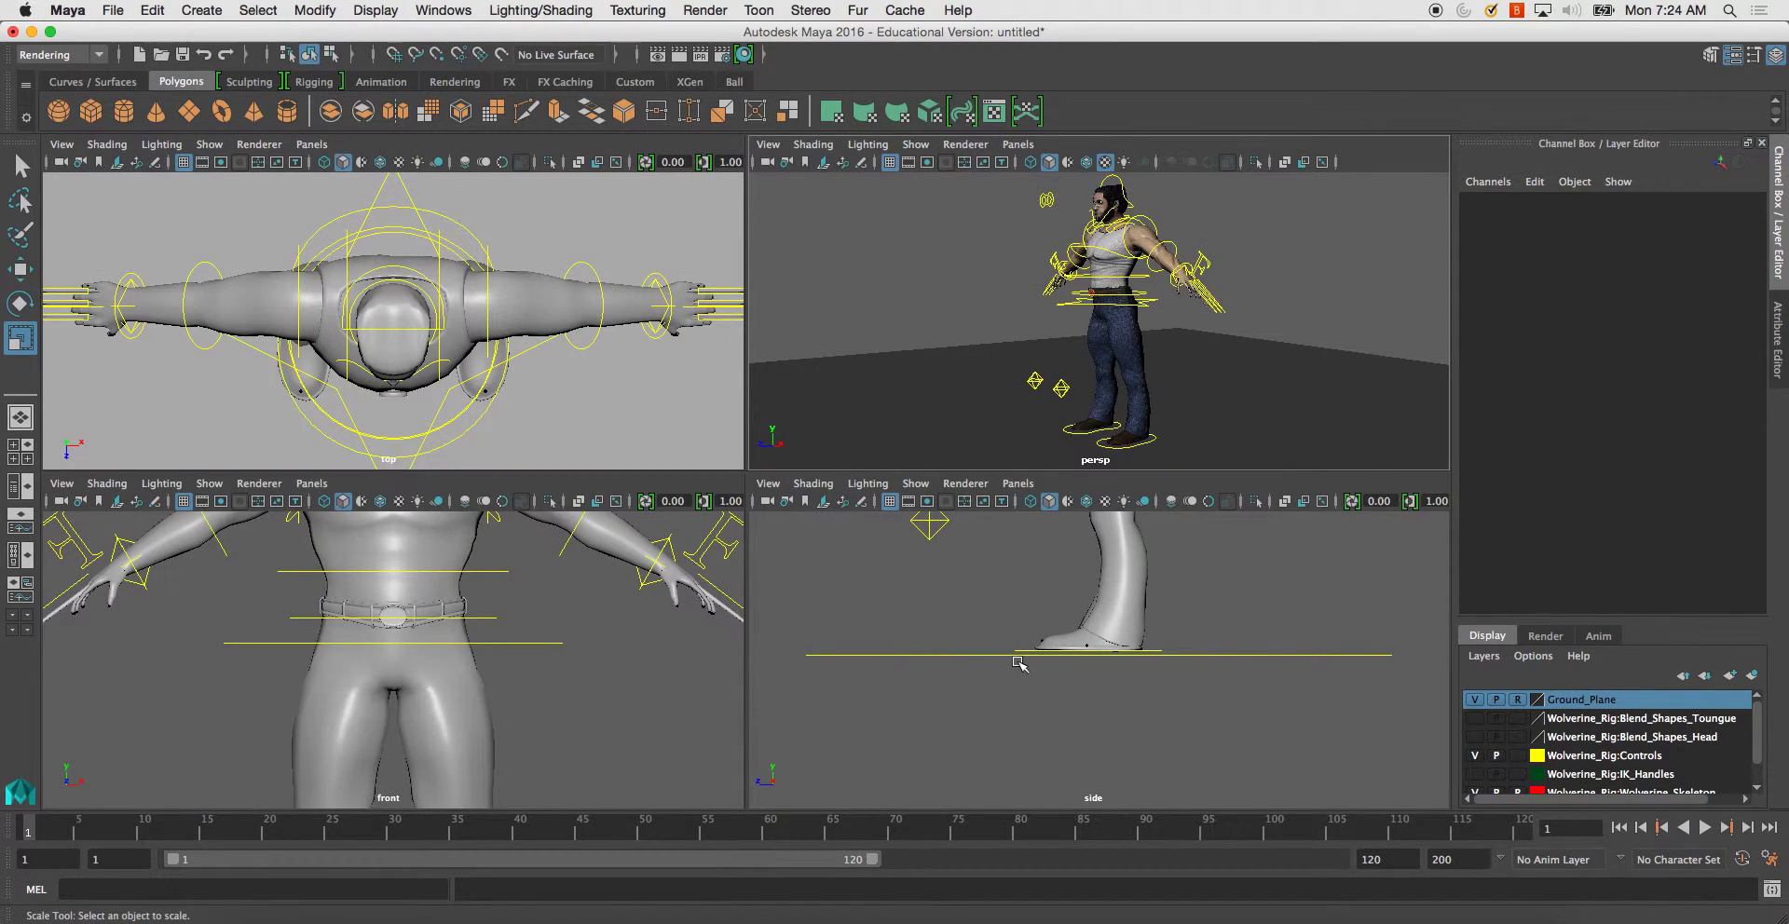
pyautogui.press('space')
pyautogui.press('6')
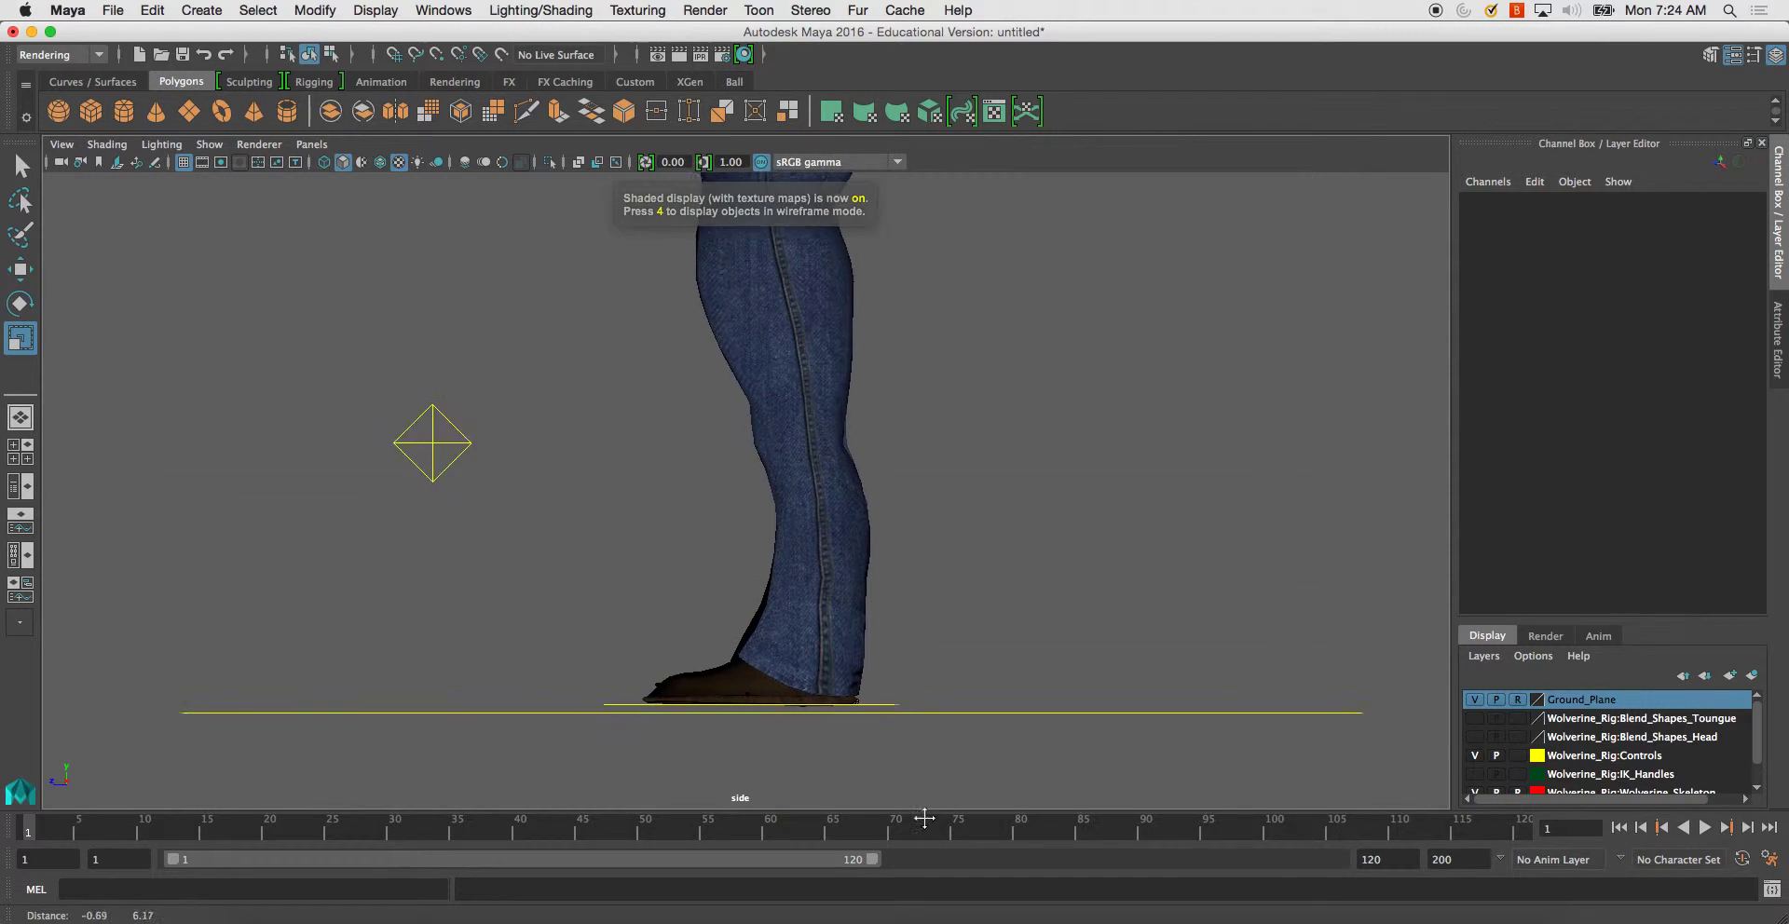
pyautogui.scroll(-3, 920, 608)
pyautogui.keyDown('alt'); pyautogui.moveTo(726, 364); pyautogui.dragTo(715, 590, button='middle'); pyautogui.keyUp('alt')
pyautogui.scroll(-3, 716, 590)
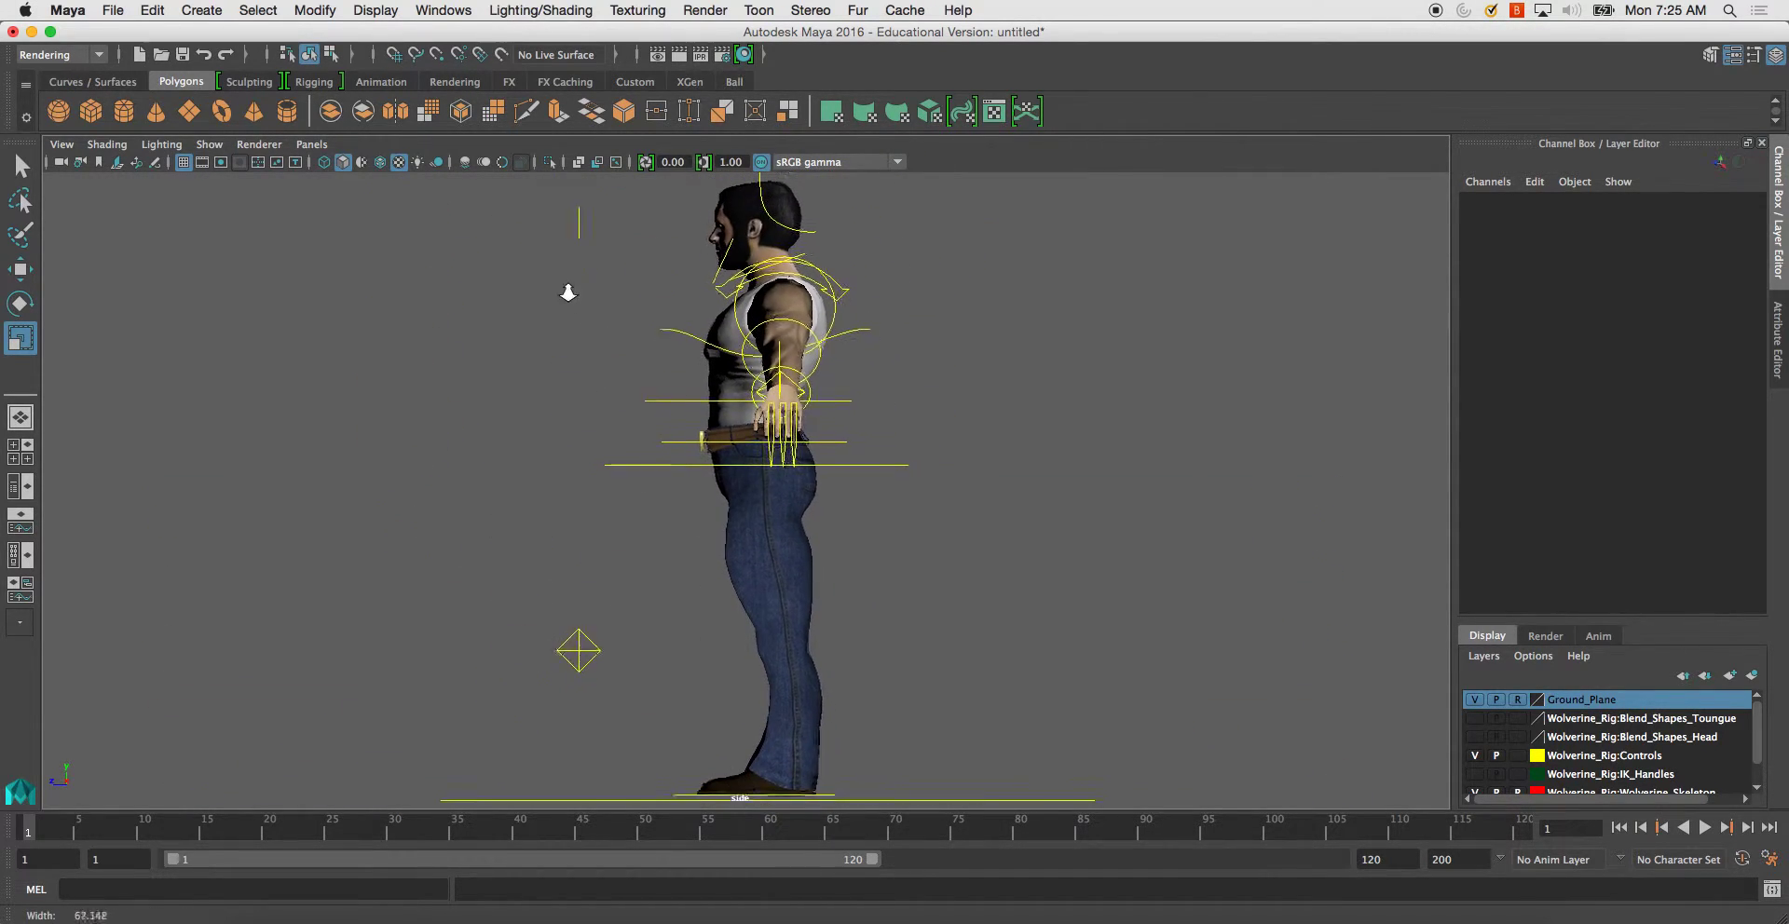
pyautogui.scroll(-2, 715, 590)
# - Turn on textured display in the front and top views, then return to perspective
pyautogui.press('space')
pyautogui.press('space')
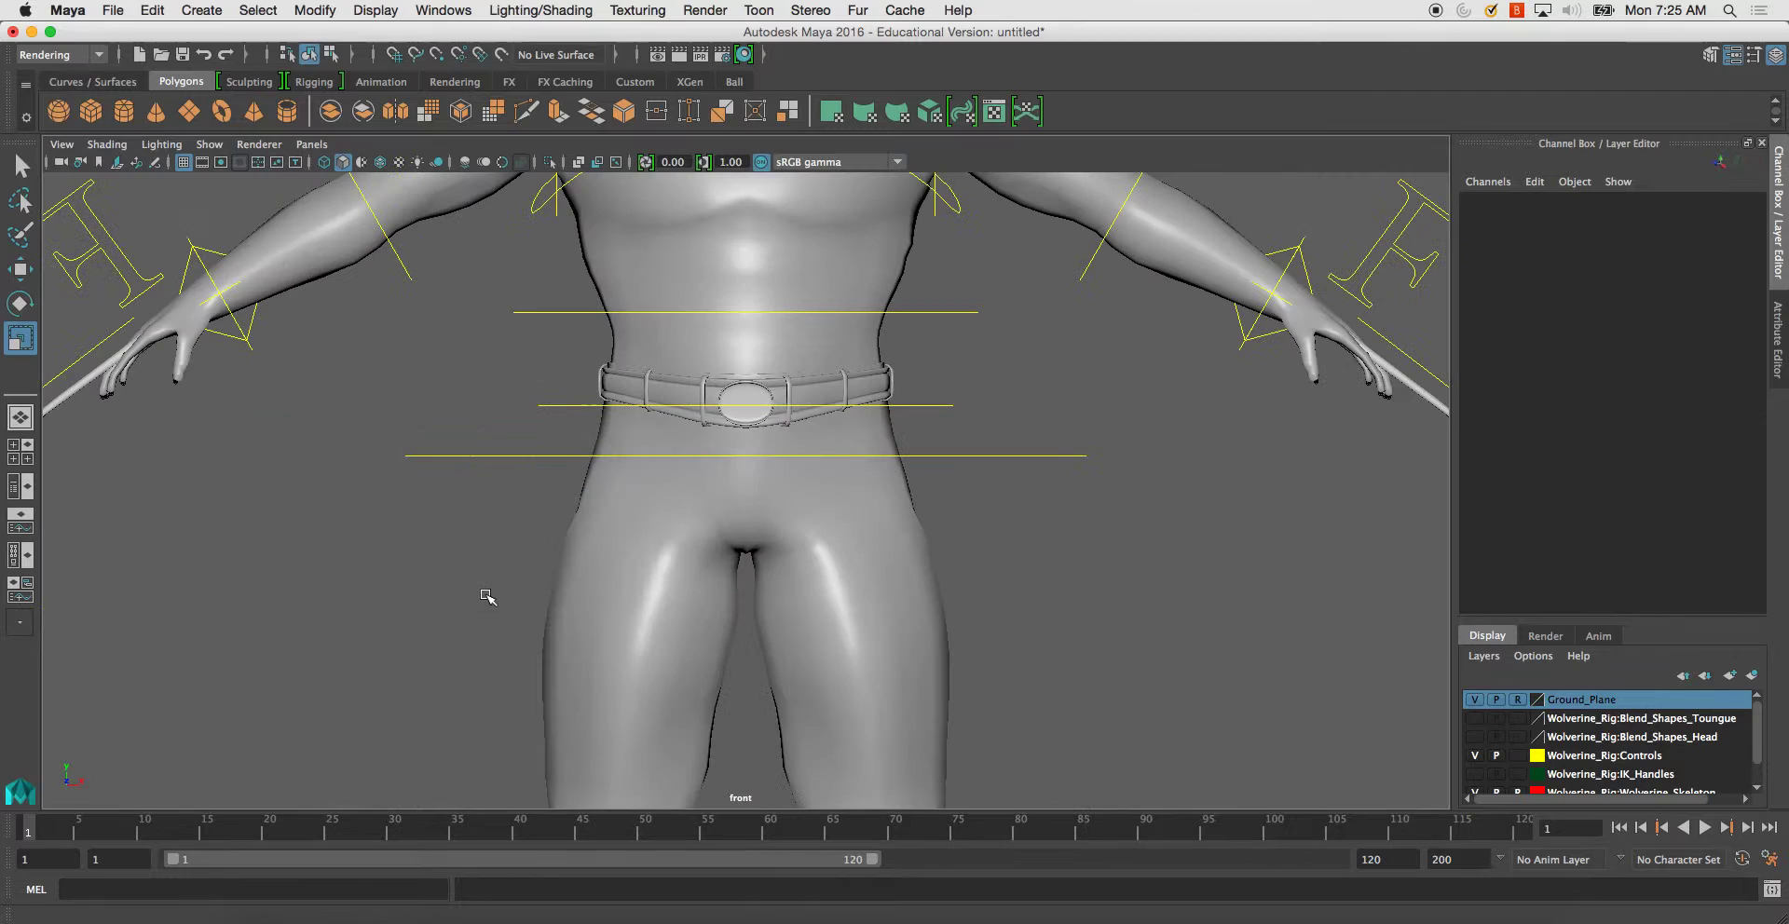
pyautogui.press('5')
pyautogui.press('6')
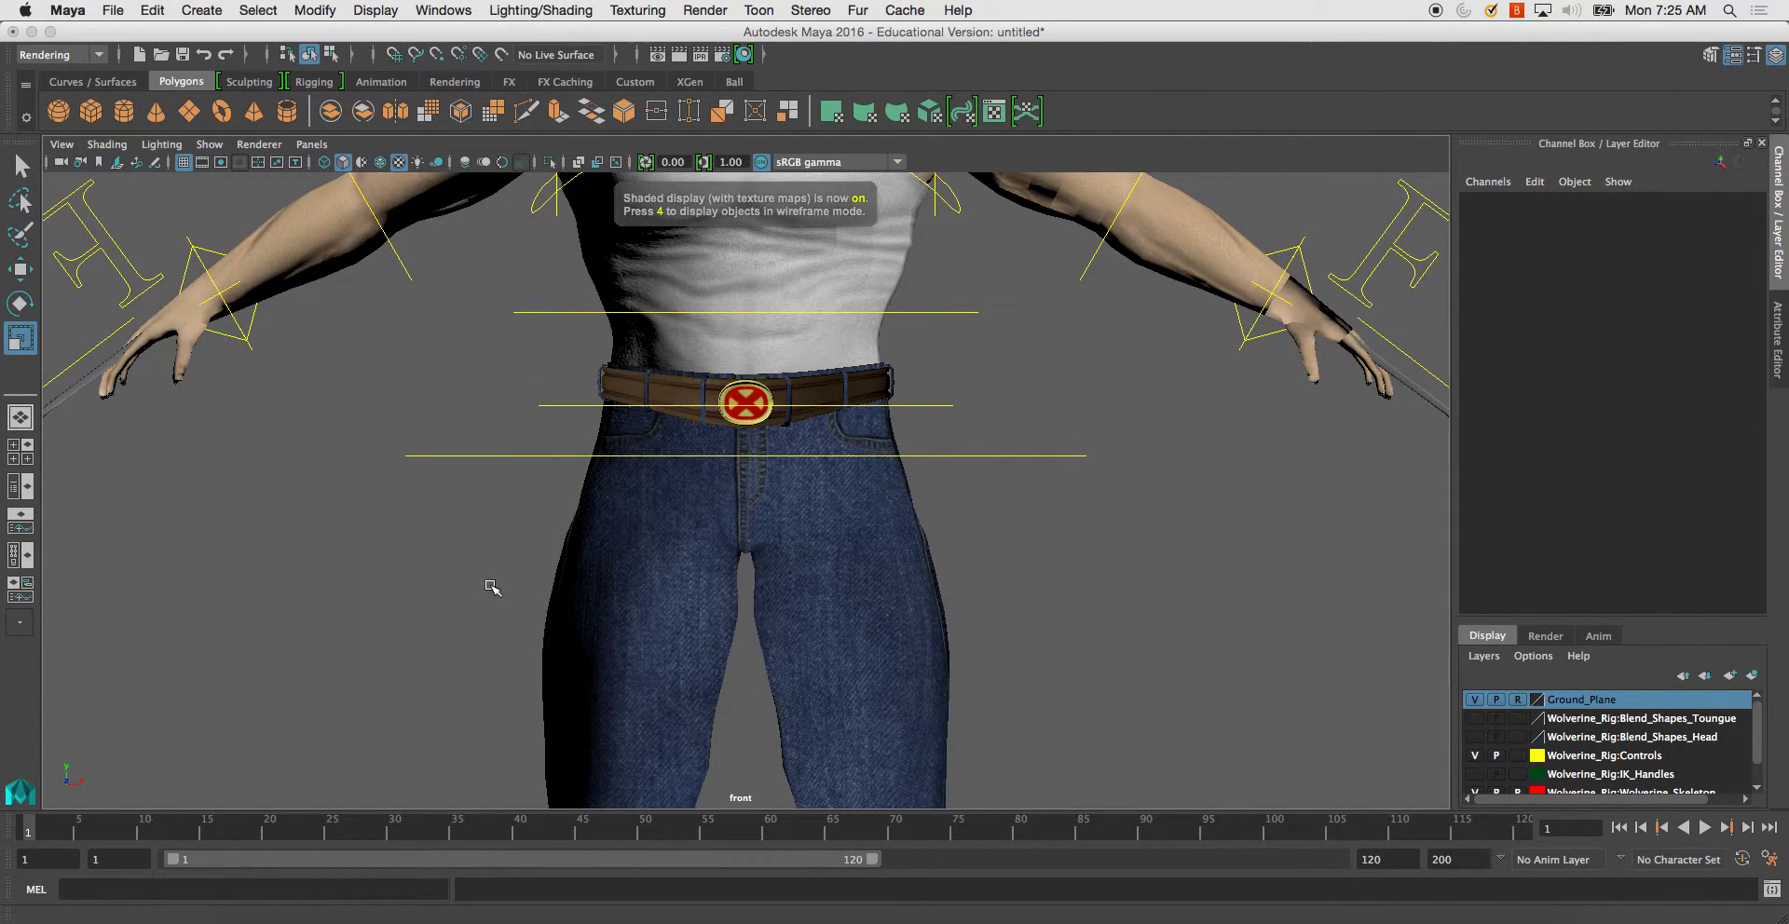
pyautogui.press('space')
pyautogui.press('6')
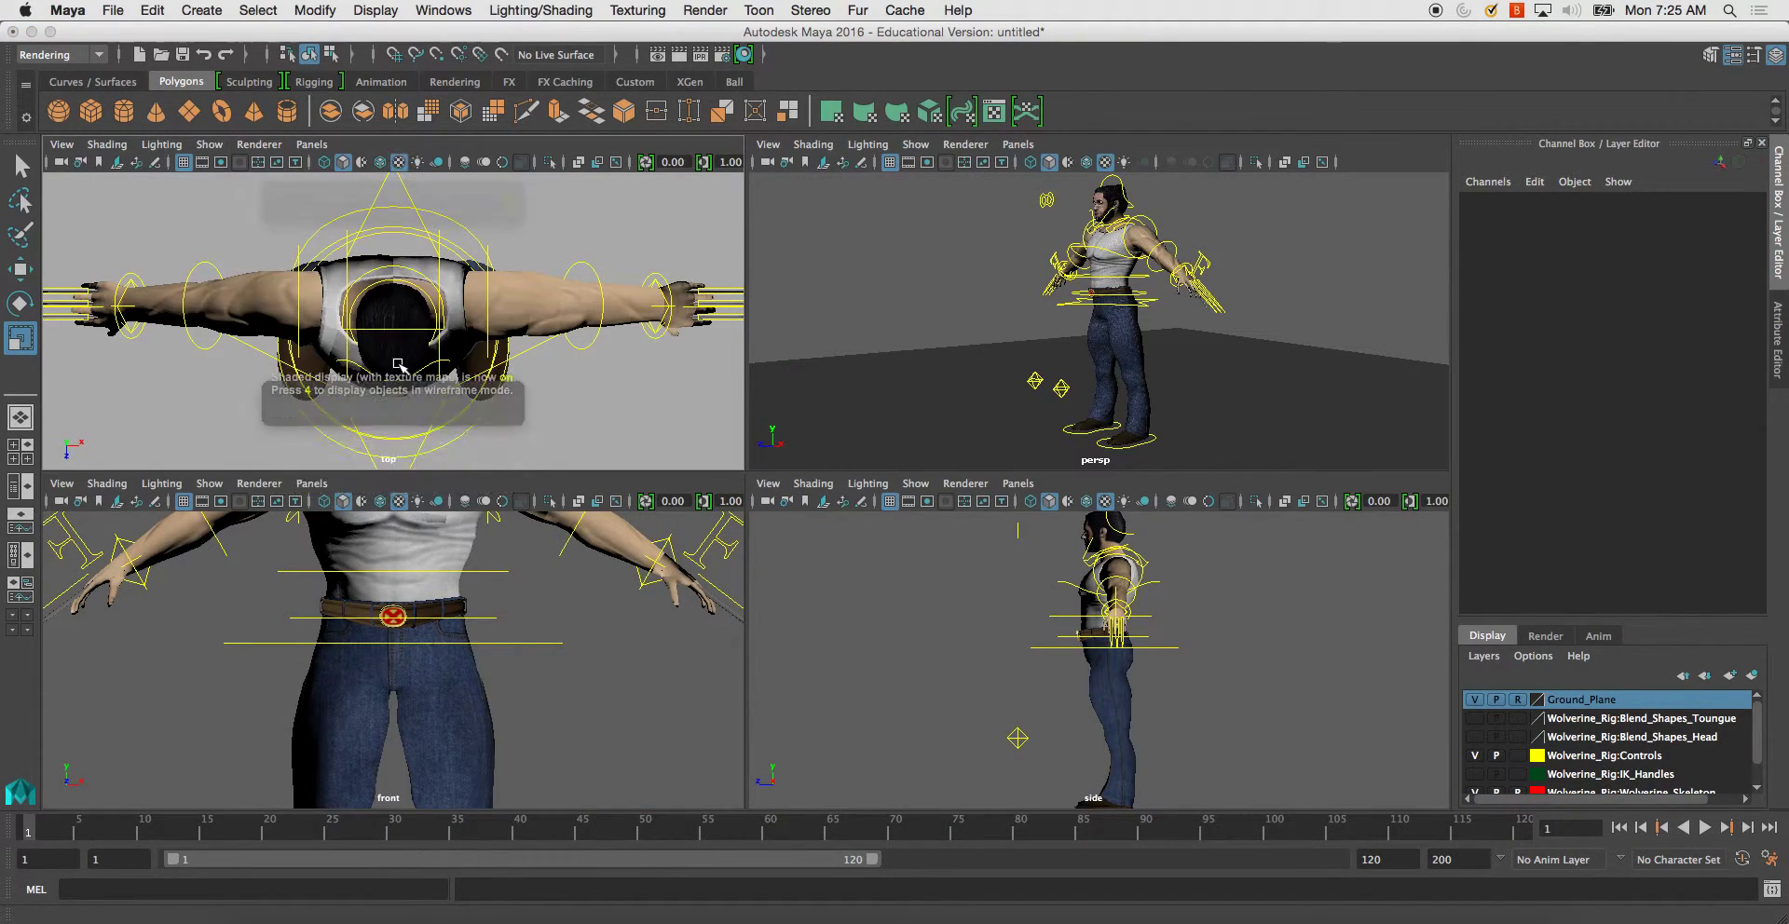
pyautogui.press('space')
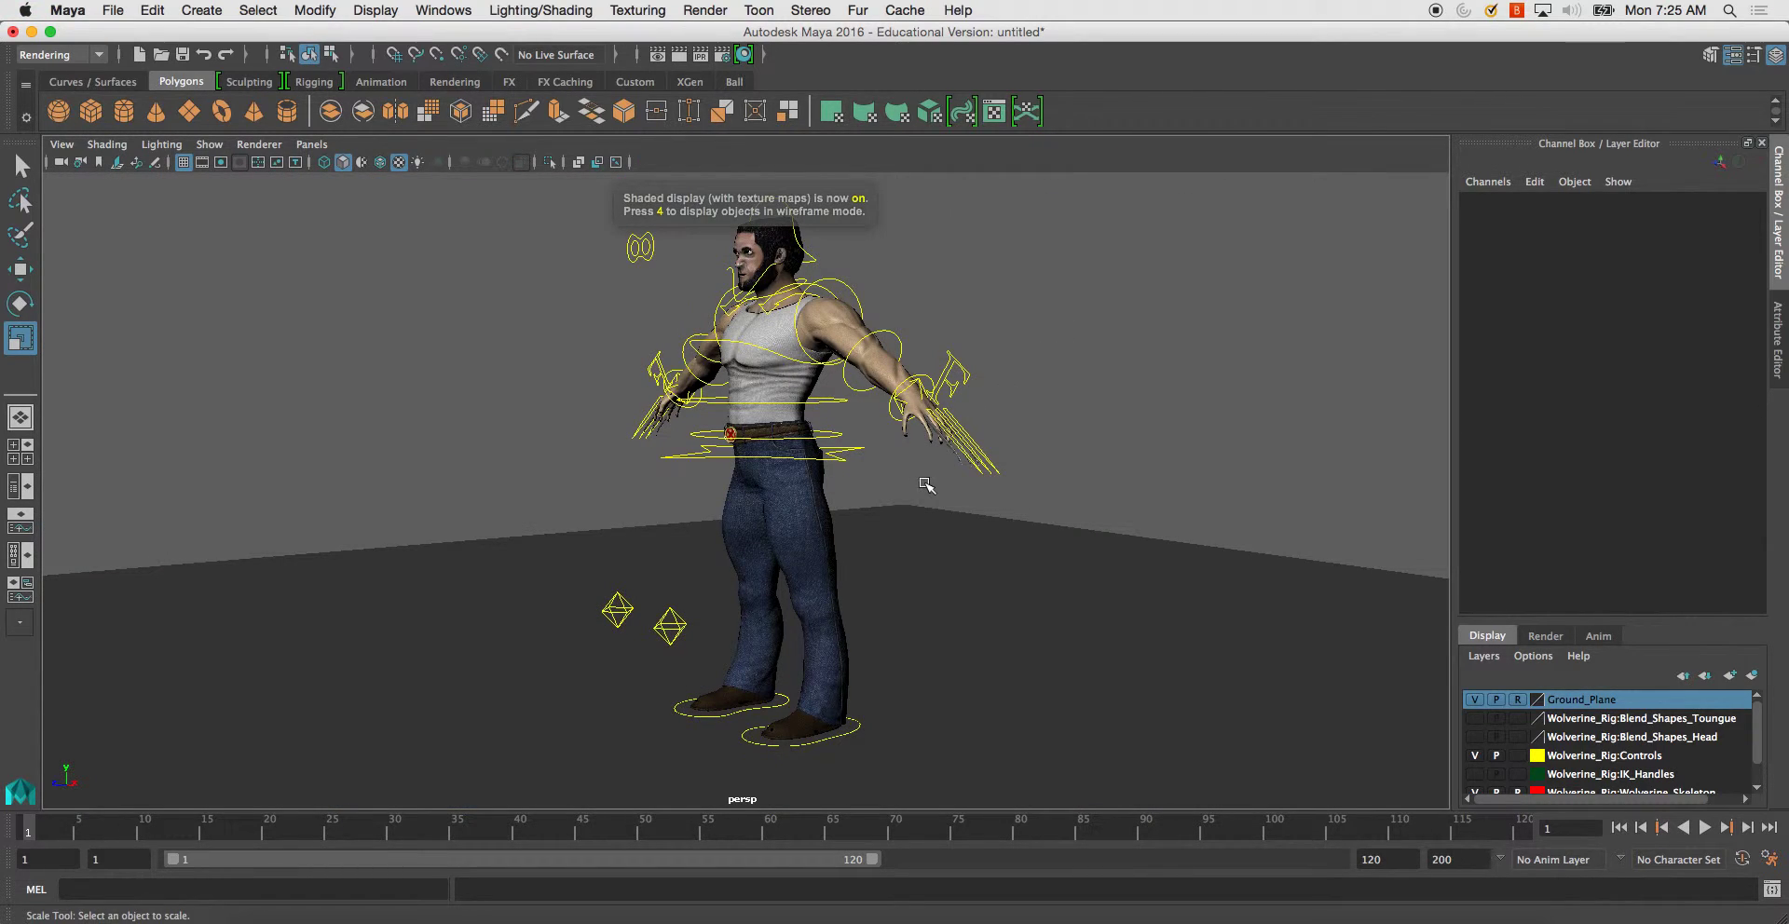
pyautogui.keyDown('alt'); pyautogui.moveTo(925, 484); pyautogui.dragTo(883, 477); pyautogui.keyUp('alt')
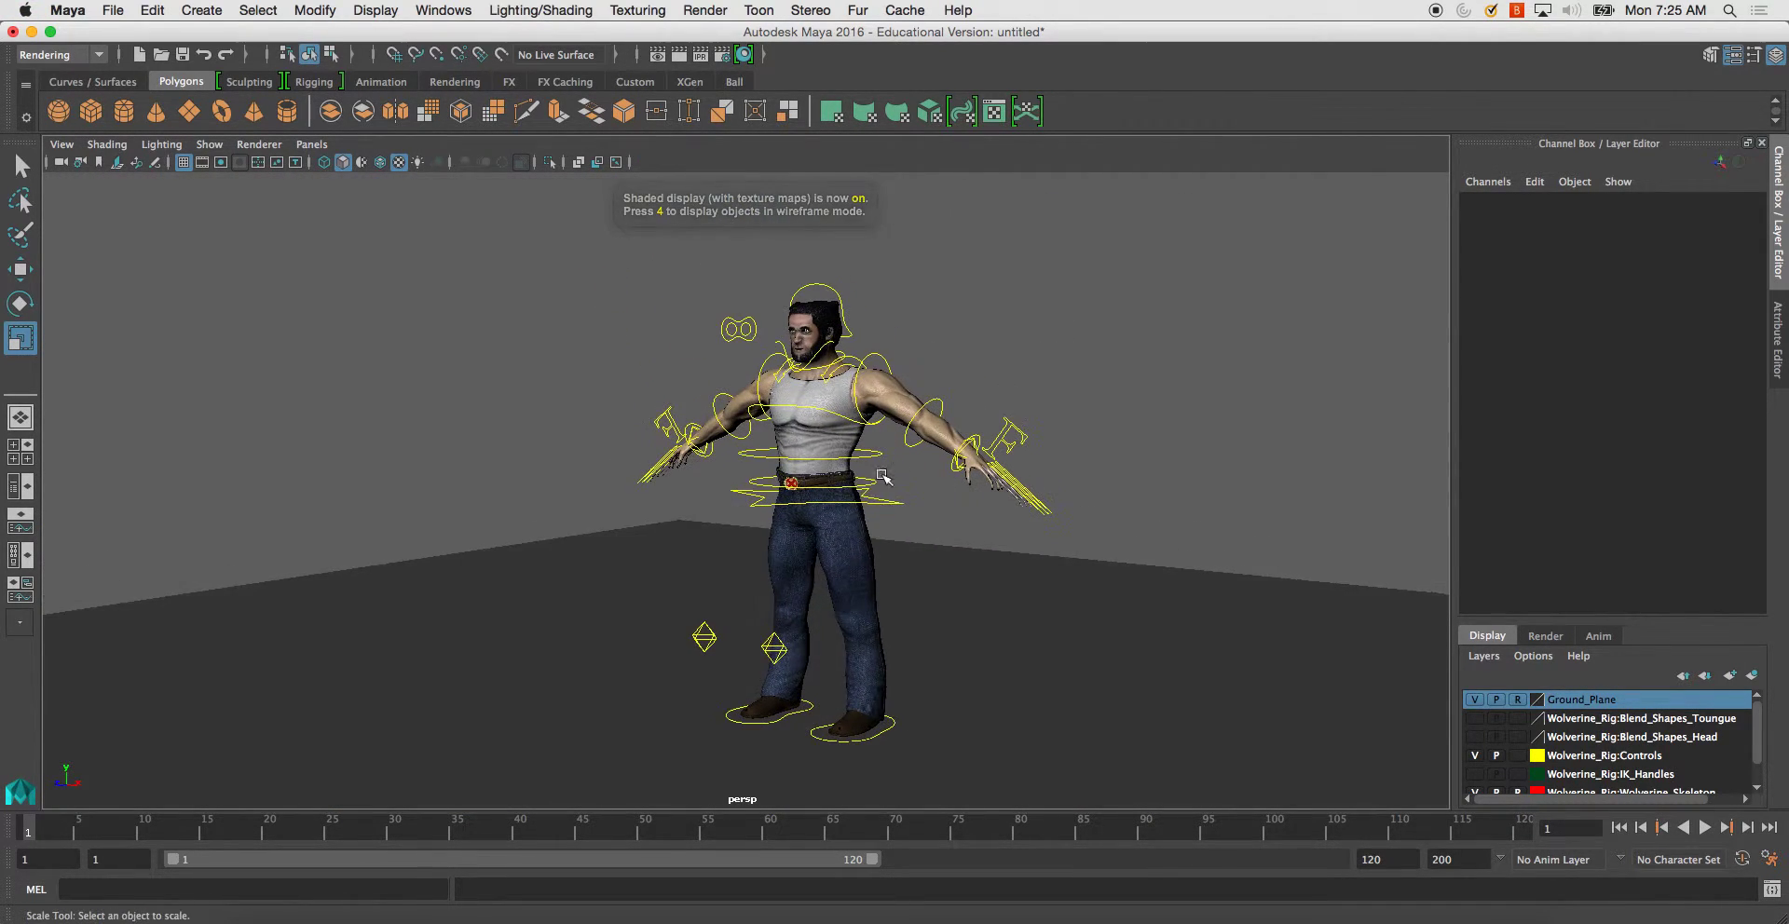
# - Undo a trial left-foot move, then lower Root_CTRL into a crouch and key it
pyautogui.click(885, 725)
pyautogui.keyDown('alt'); pyautogui.moveTo(1092, 611); pyautogui.dragTo(959, 606); pyautogui.keyUp('alt')
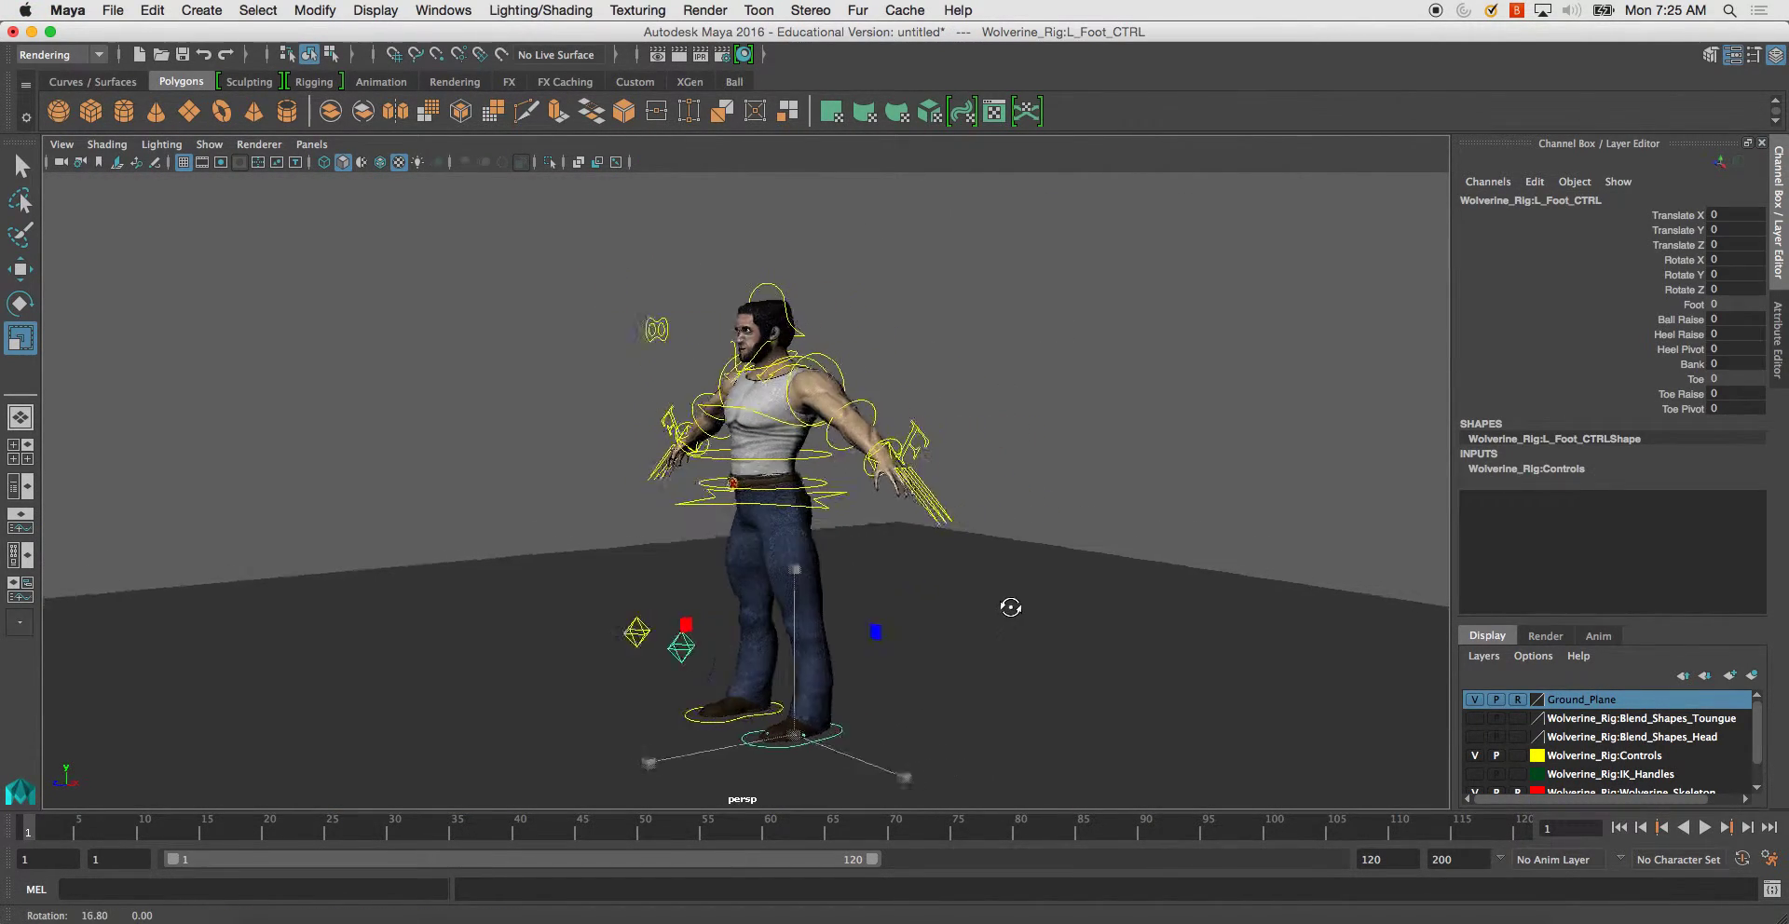
pyautogui.press('w')
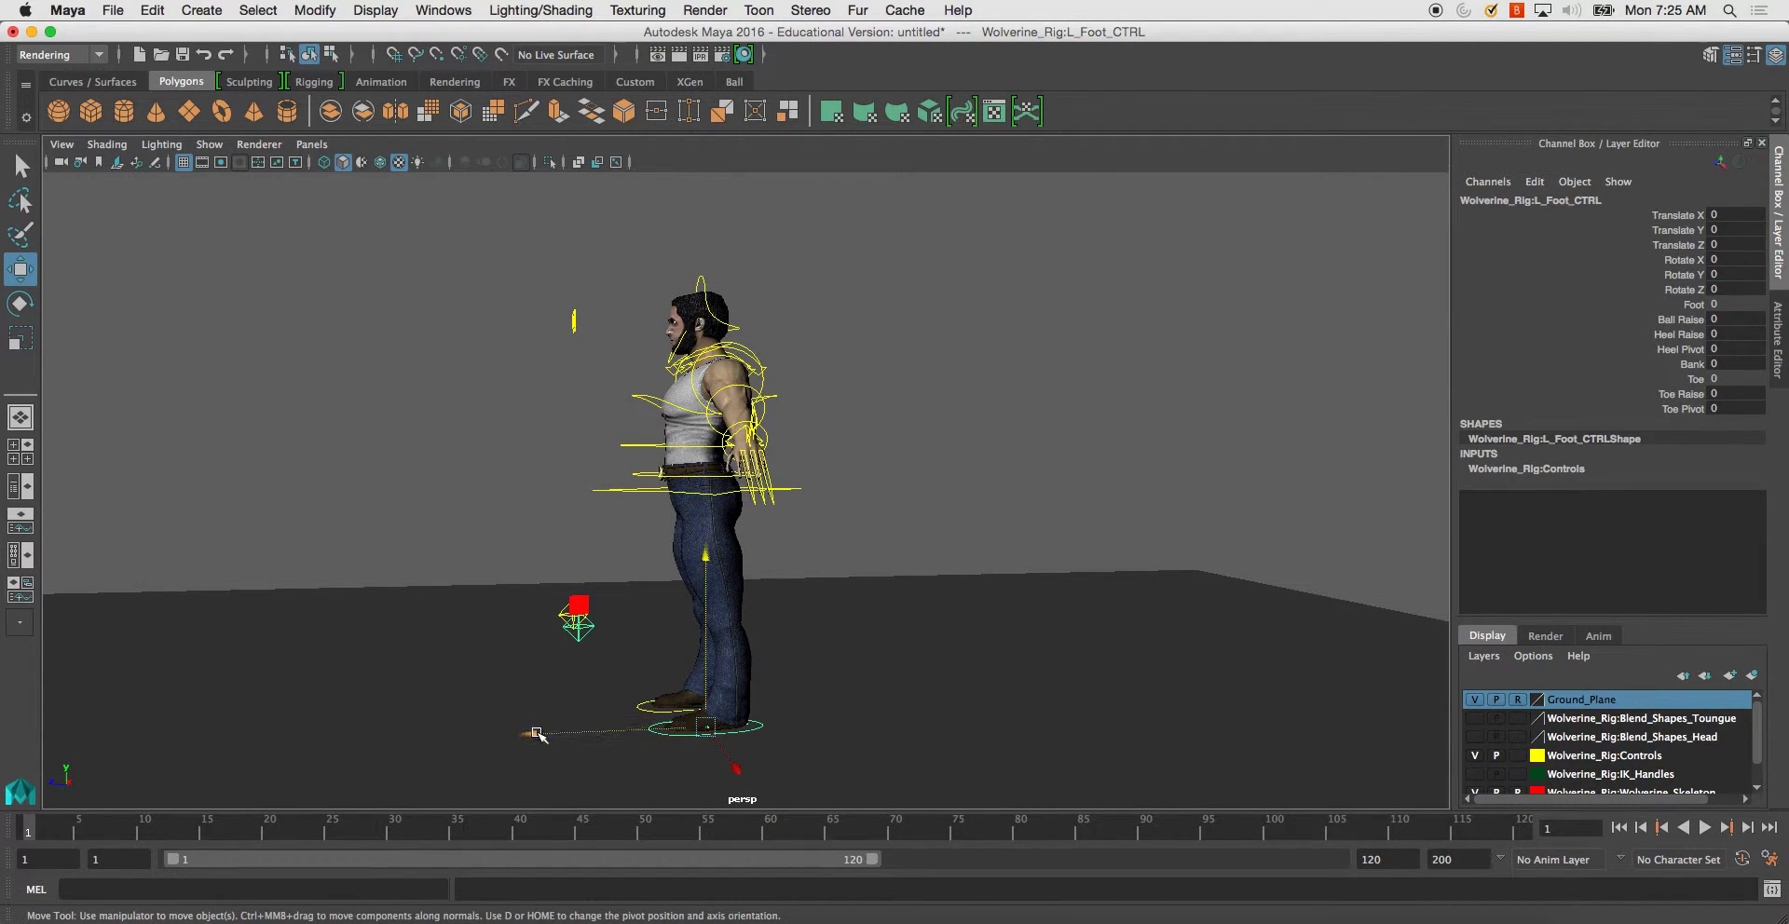
pyautogui.moveTo(533, 733); pyautogui.dragTo(711, 632)
pyautogui.hotkey('ctrl', 'z')
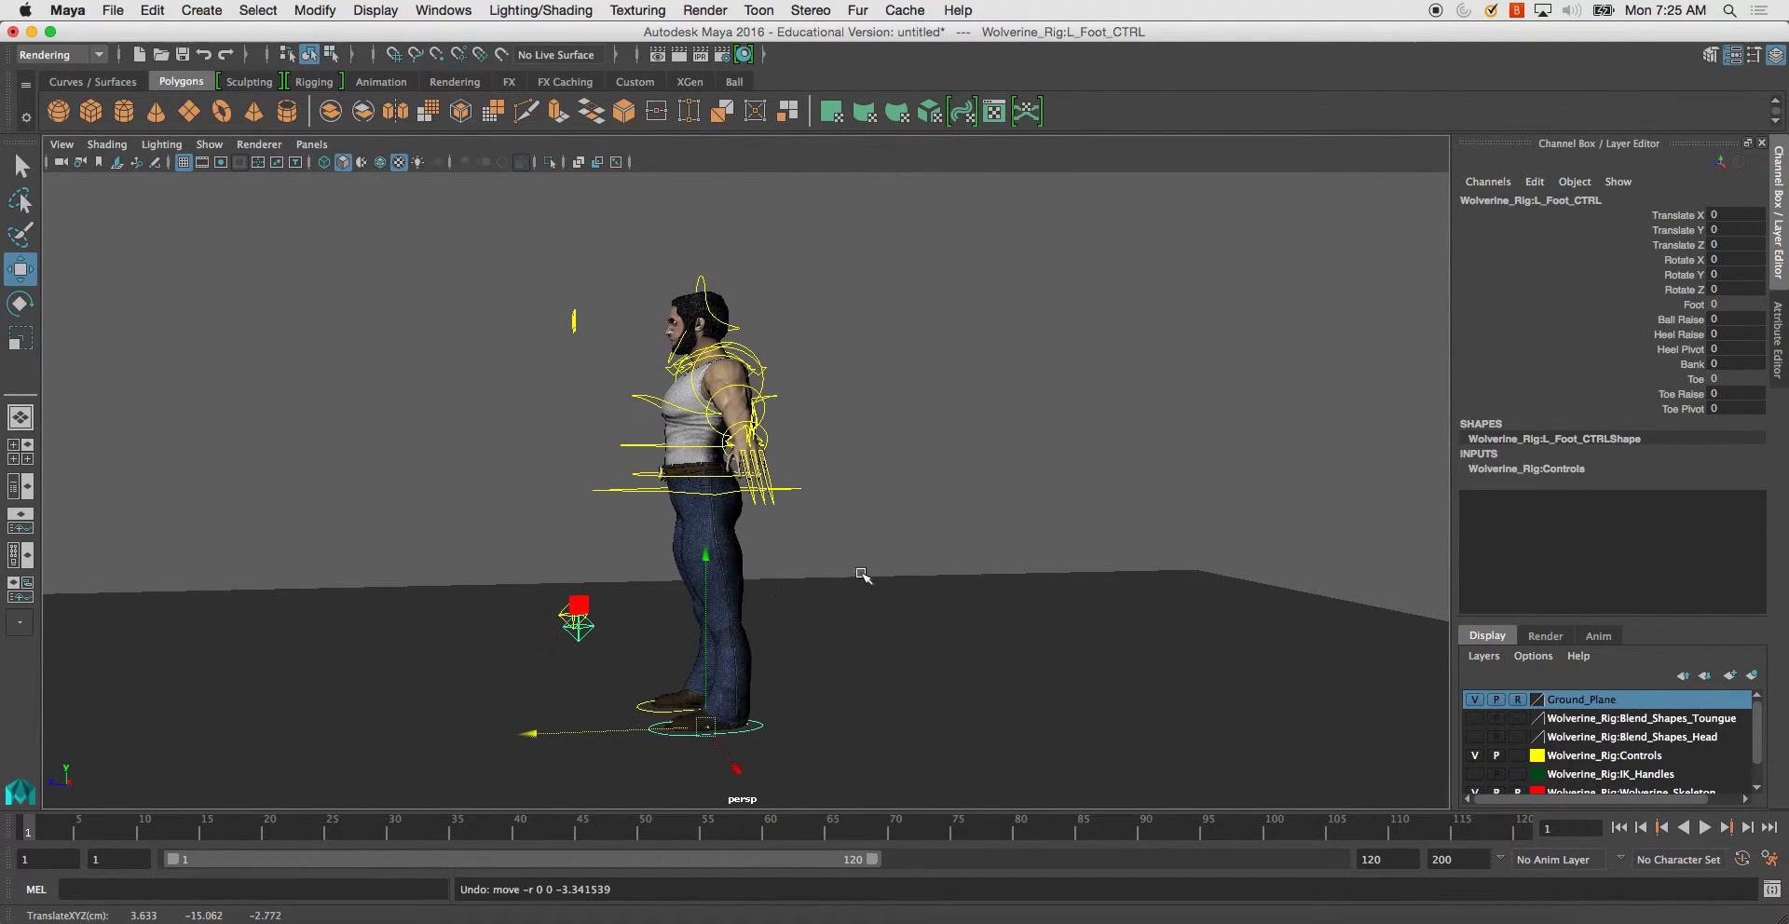
pyautogui.hotkey('ctrl', 'z')
pyautogui.hotkey('ctrl', 'z')
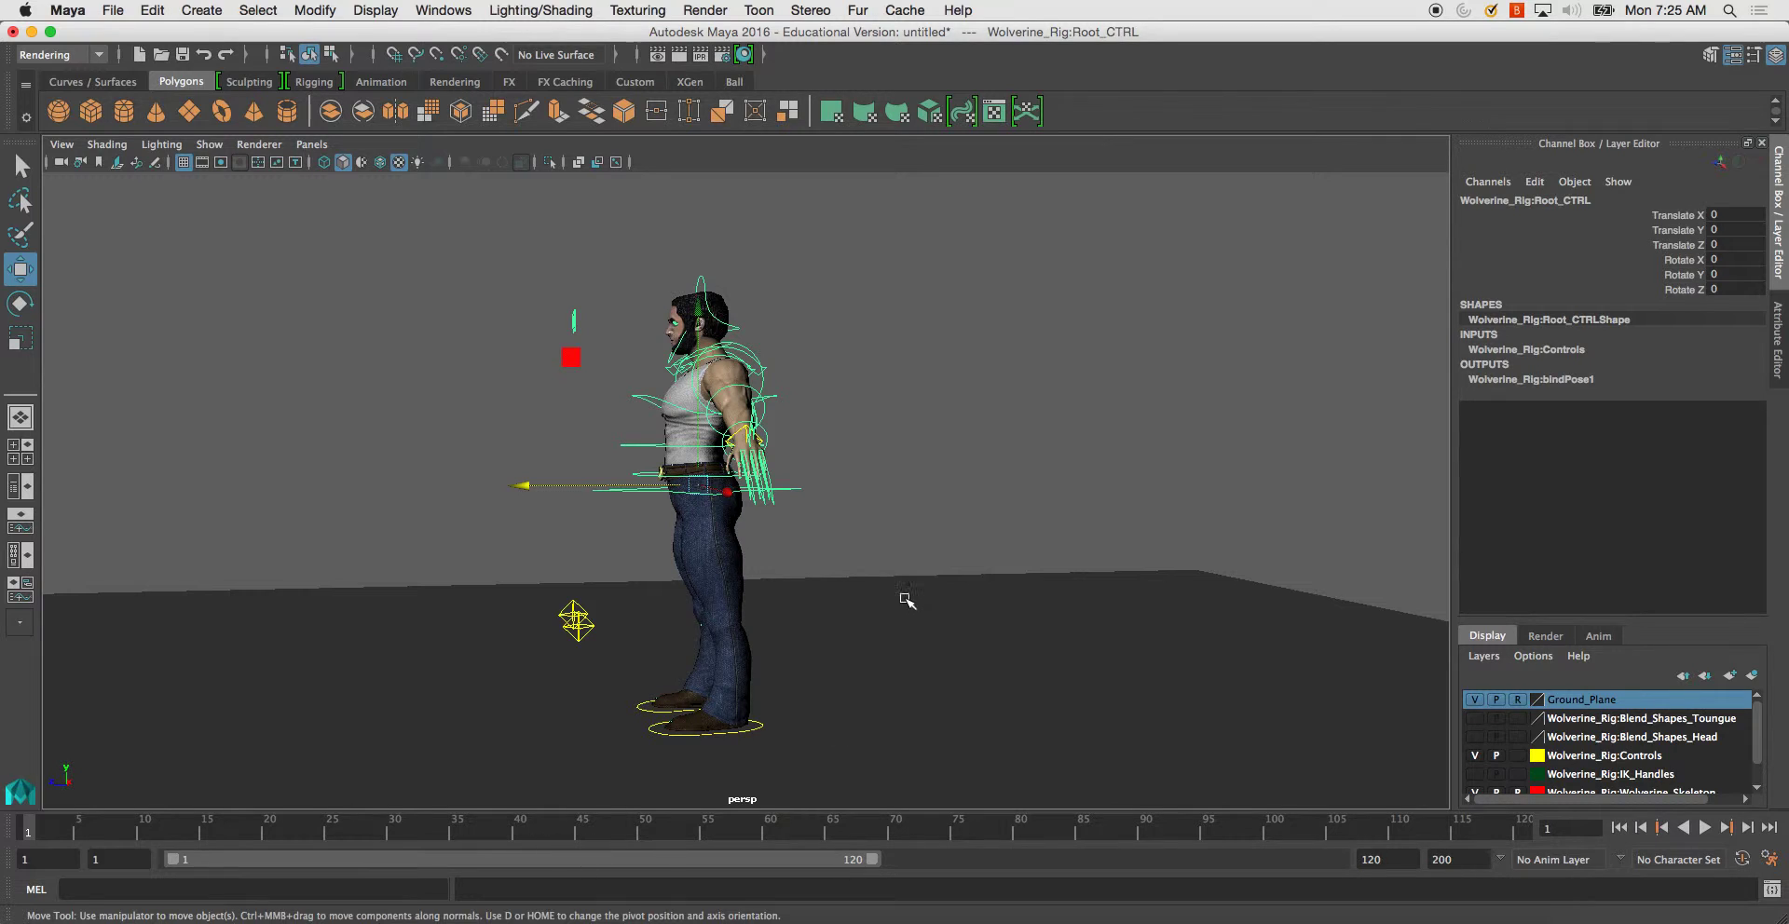
pyautogui.keyDown('alt'); pyautogui.moveTo(817, 619); pyautogui.dragTo(947, 606); pyautogui.keyUp('alt')
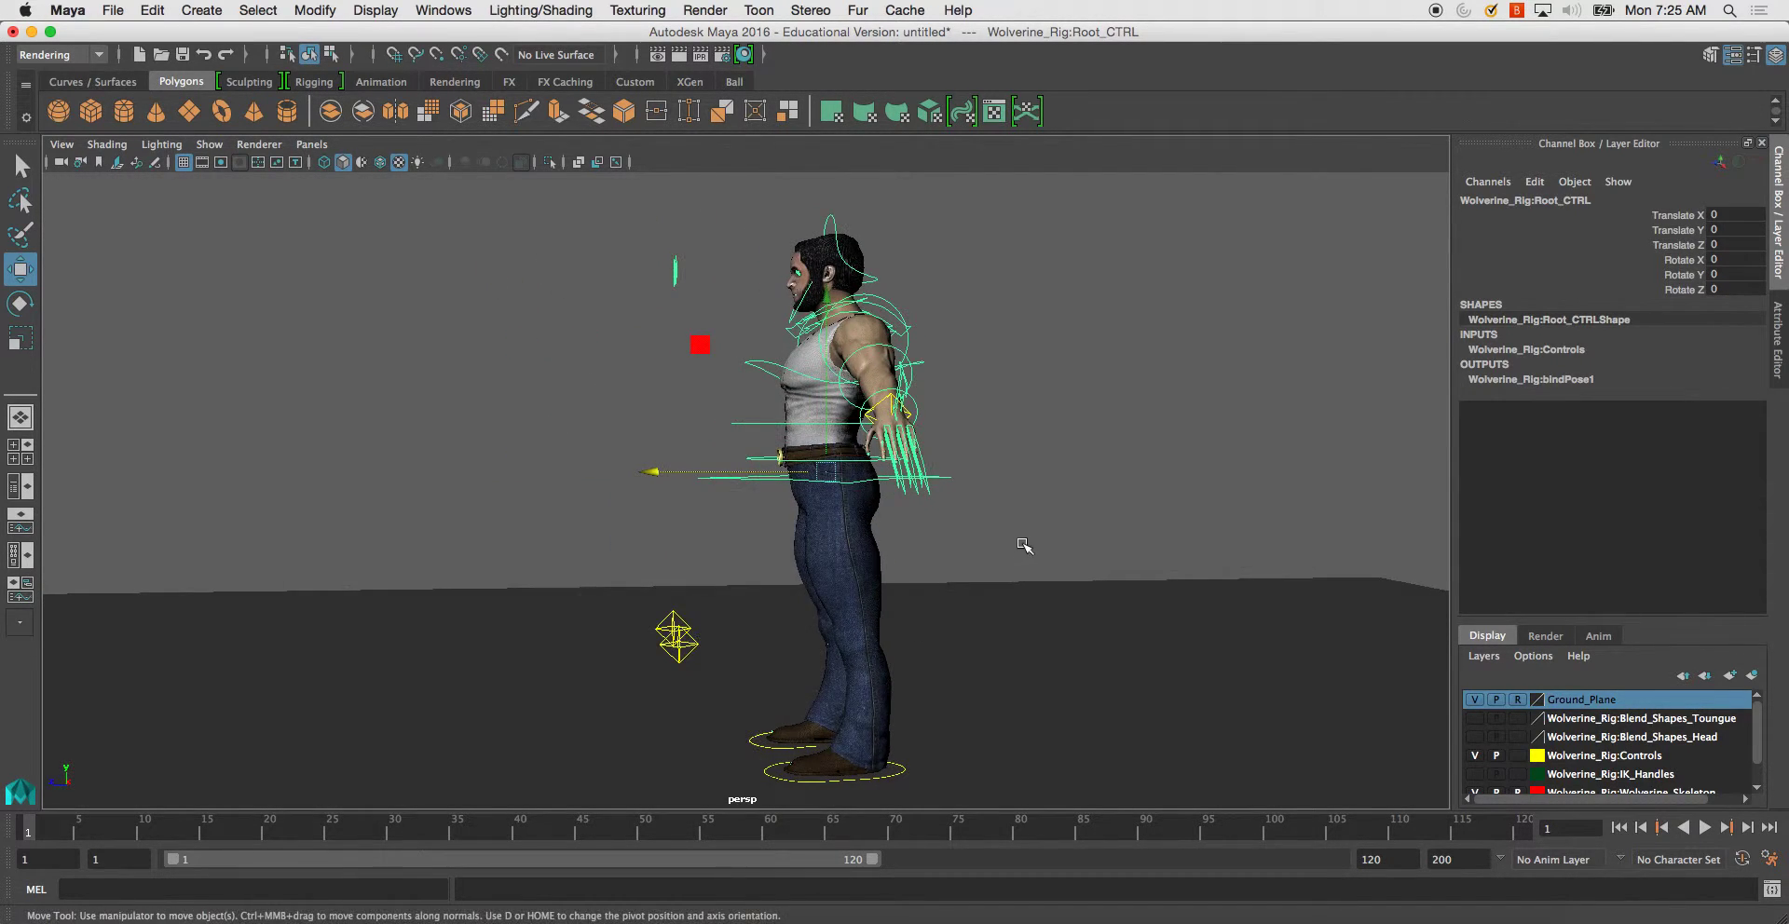
pyautogui.keyDown('alt'); pyautogui.moveTo(1024, 546); pyautogui.dragTo(913, 478); pyautogui.keyUp('alt')
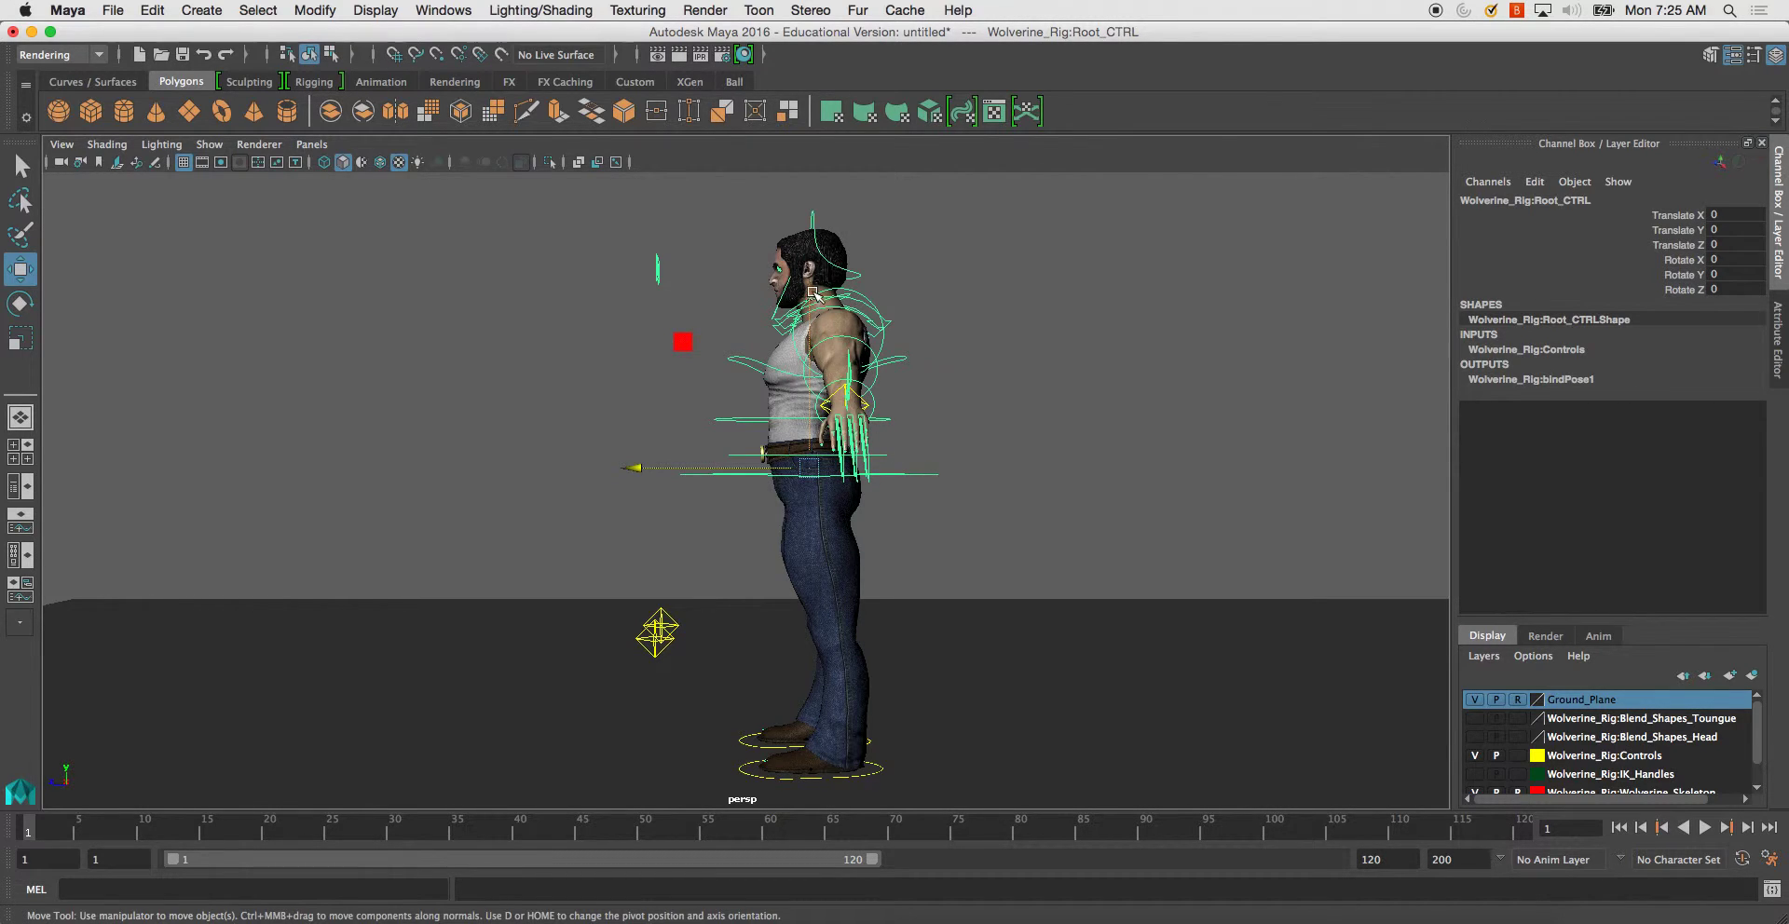
pyautogui.moveTo(813, 294); pyautogui.dragTo(501, 726, button='middle')
pyautogui.press('s')
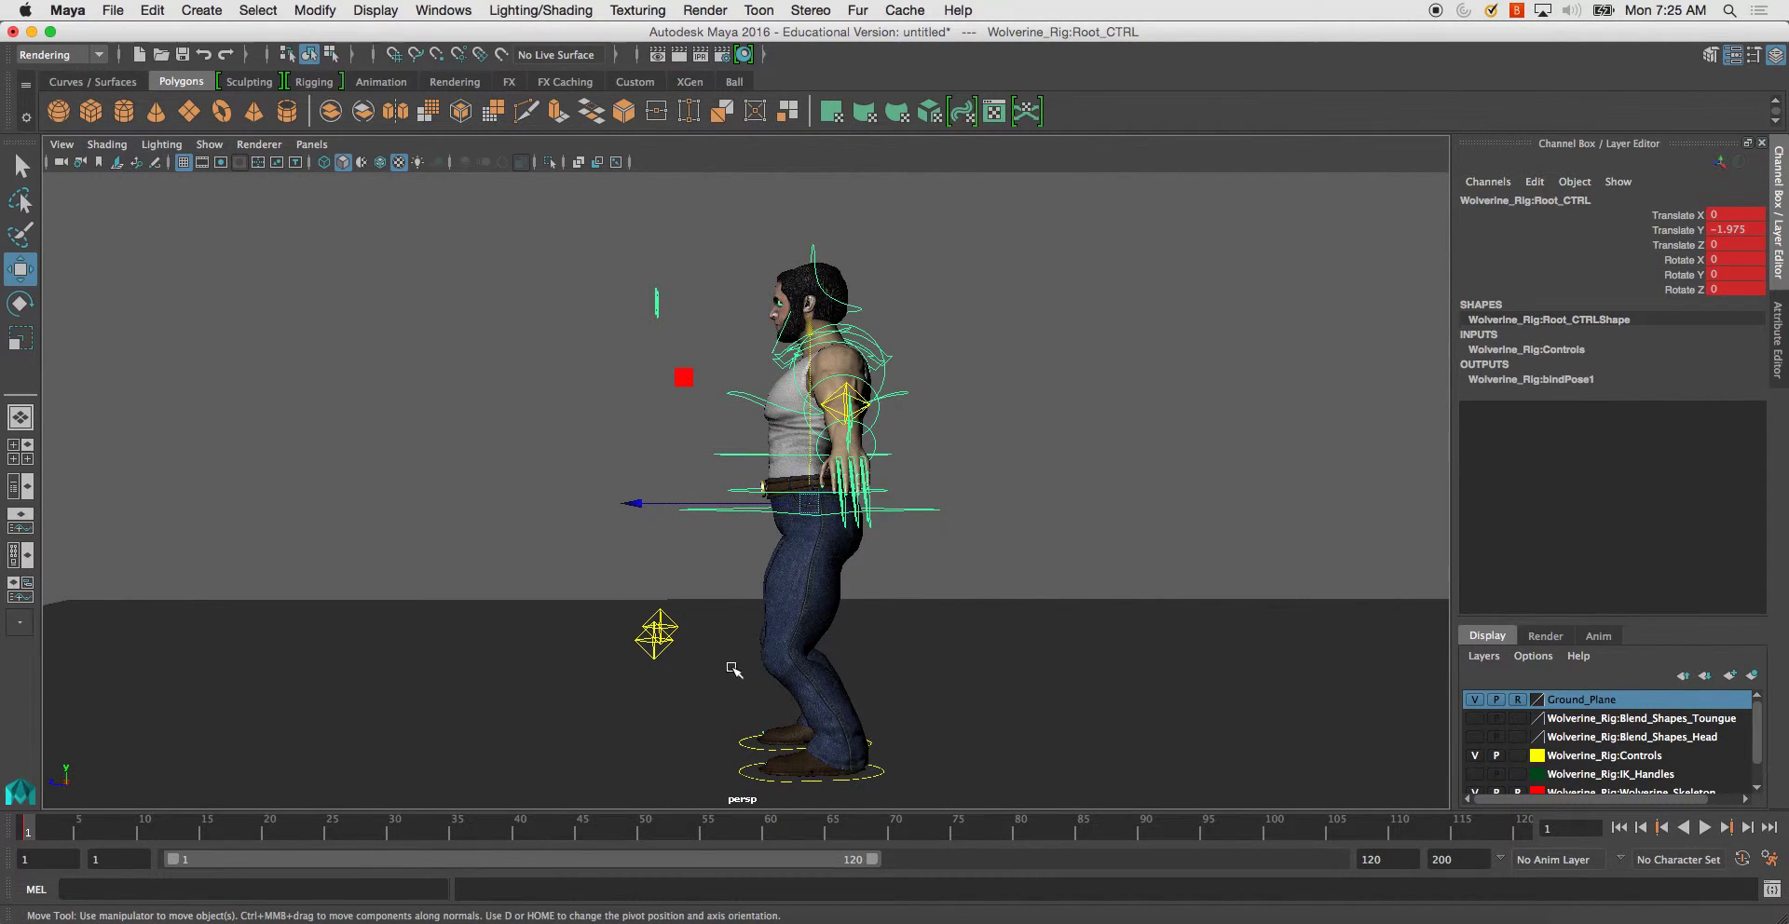
# - Move L_Foot_CTRL forward with Heel Raise 24.2 and key it
pyautogui.keyDown('alt'); pyautogui.moveTo(799, 630); pyautogui.dragTo(860, 665); pyautogui.keyUp('alt')
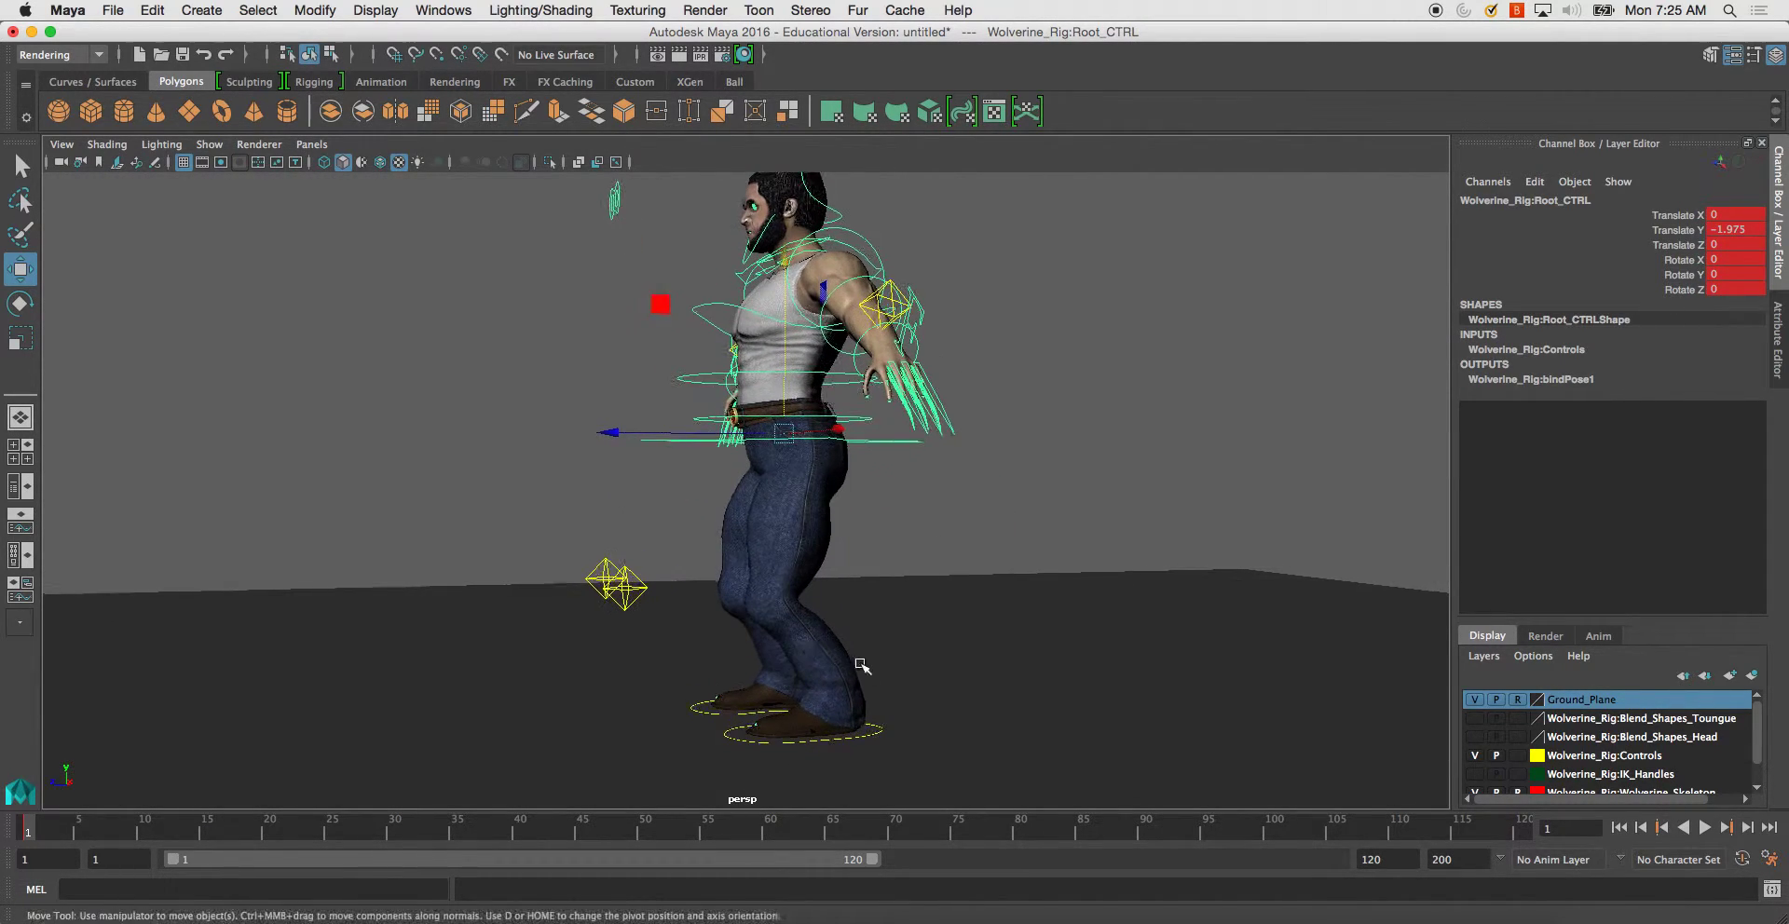
pyautogui.click(876, 738)
pyautogui.moveTo(634, 743); pyautogui.dragTo(521, 743)
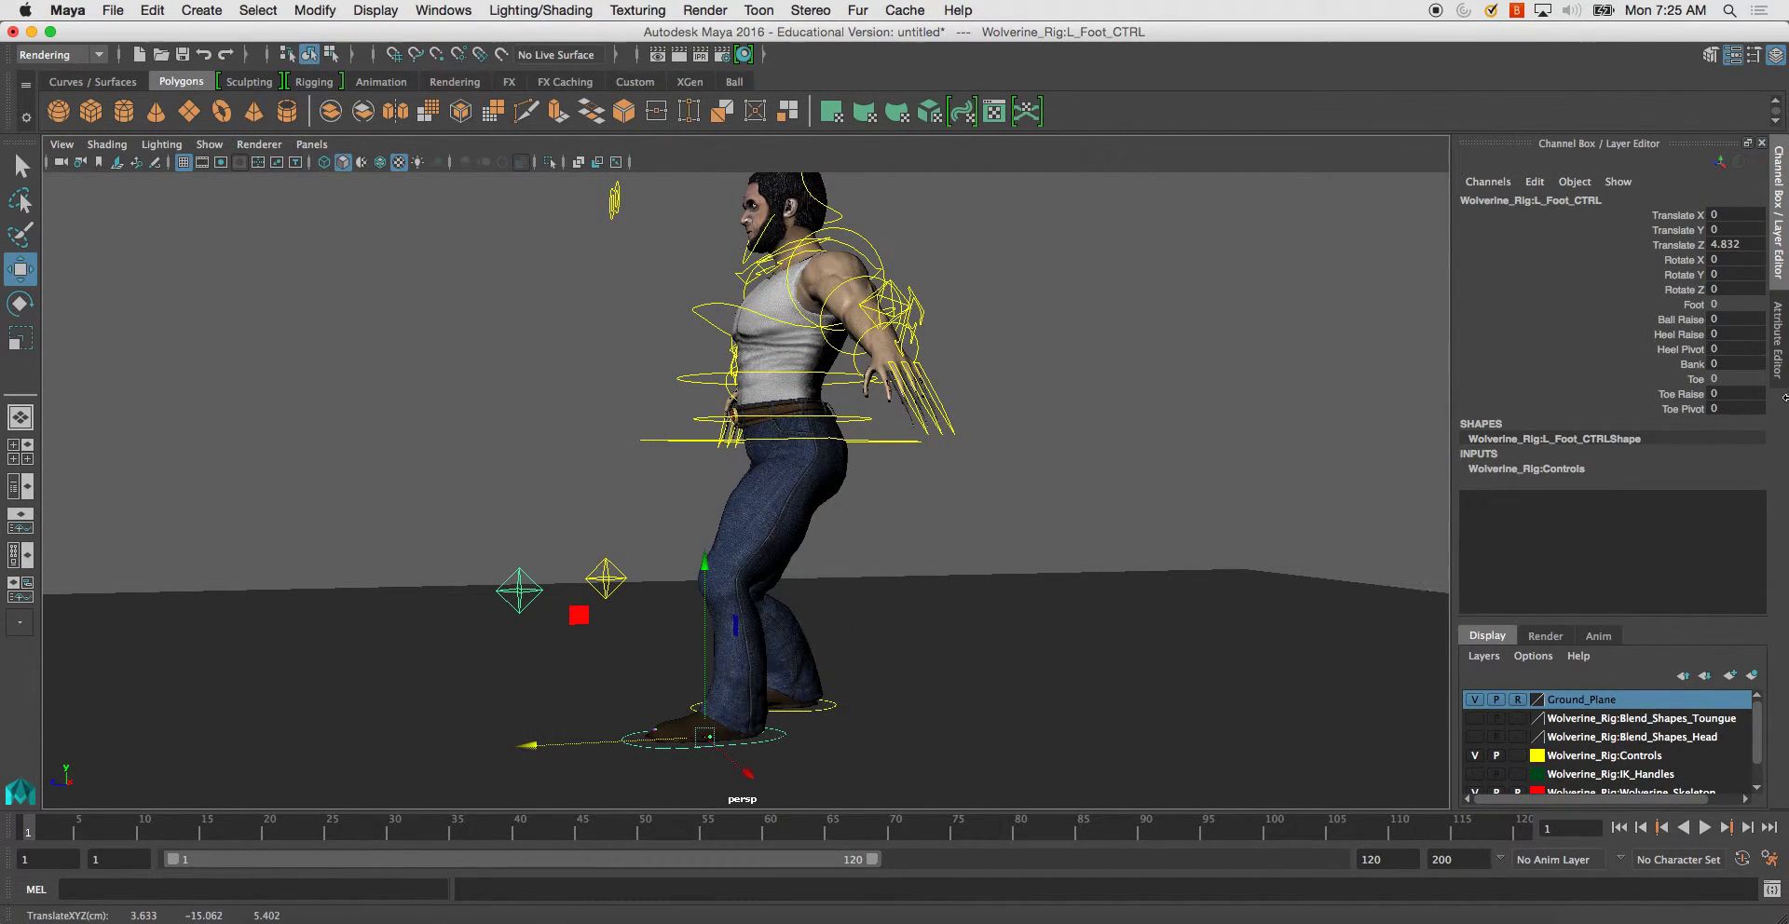
pyautogui.click(1688, 322)
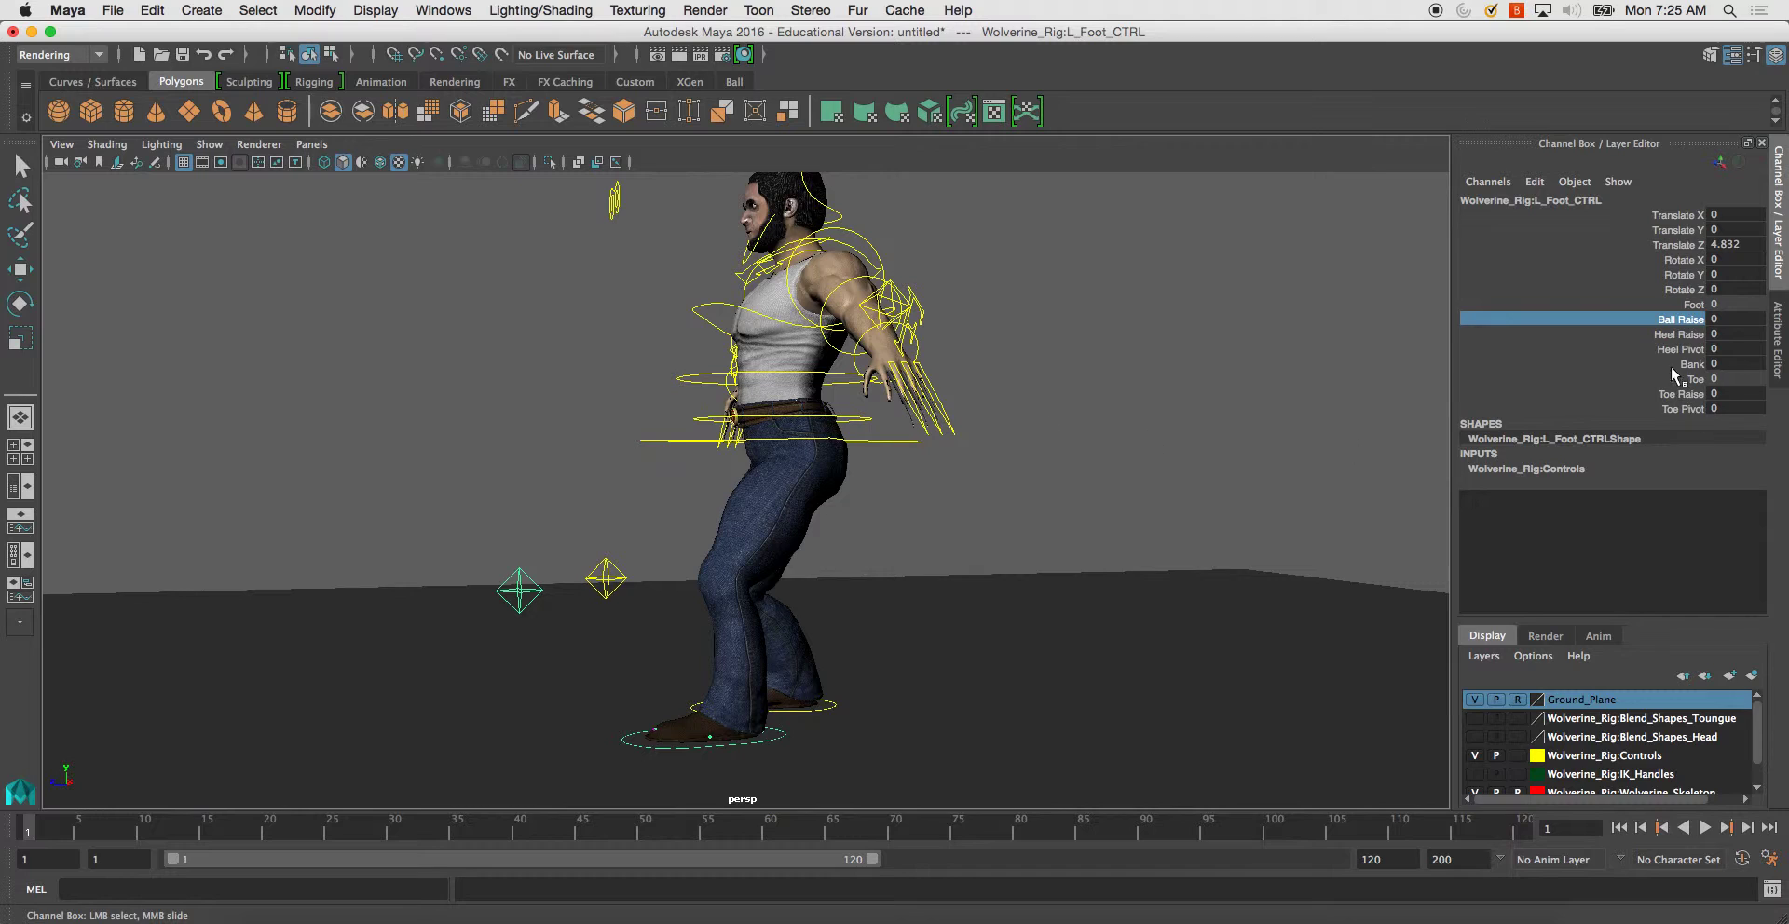
pyautogui.click(1677, 334)
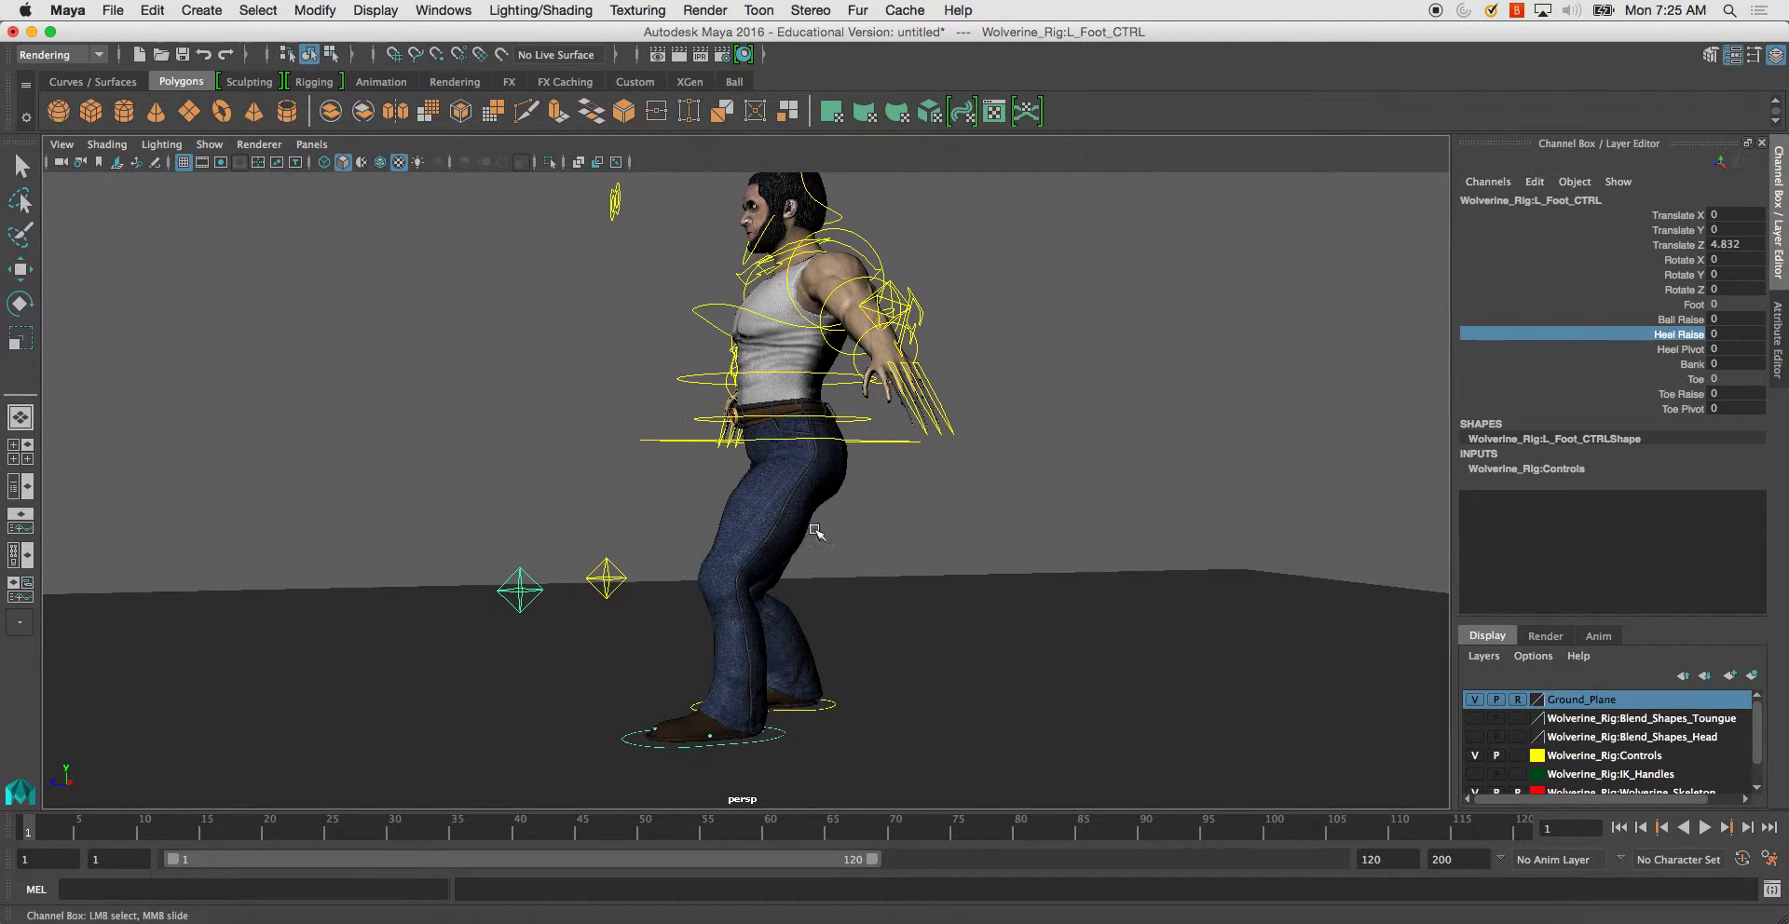
pyautogui.moveTo(932, 550); pyautogui.dragTo(1045, 551, button='middle')
pyautogui.press('s')
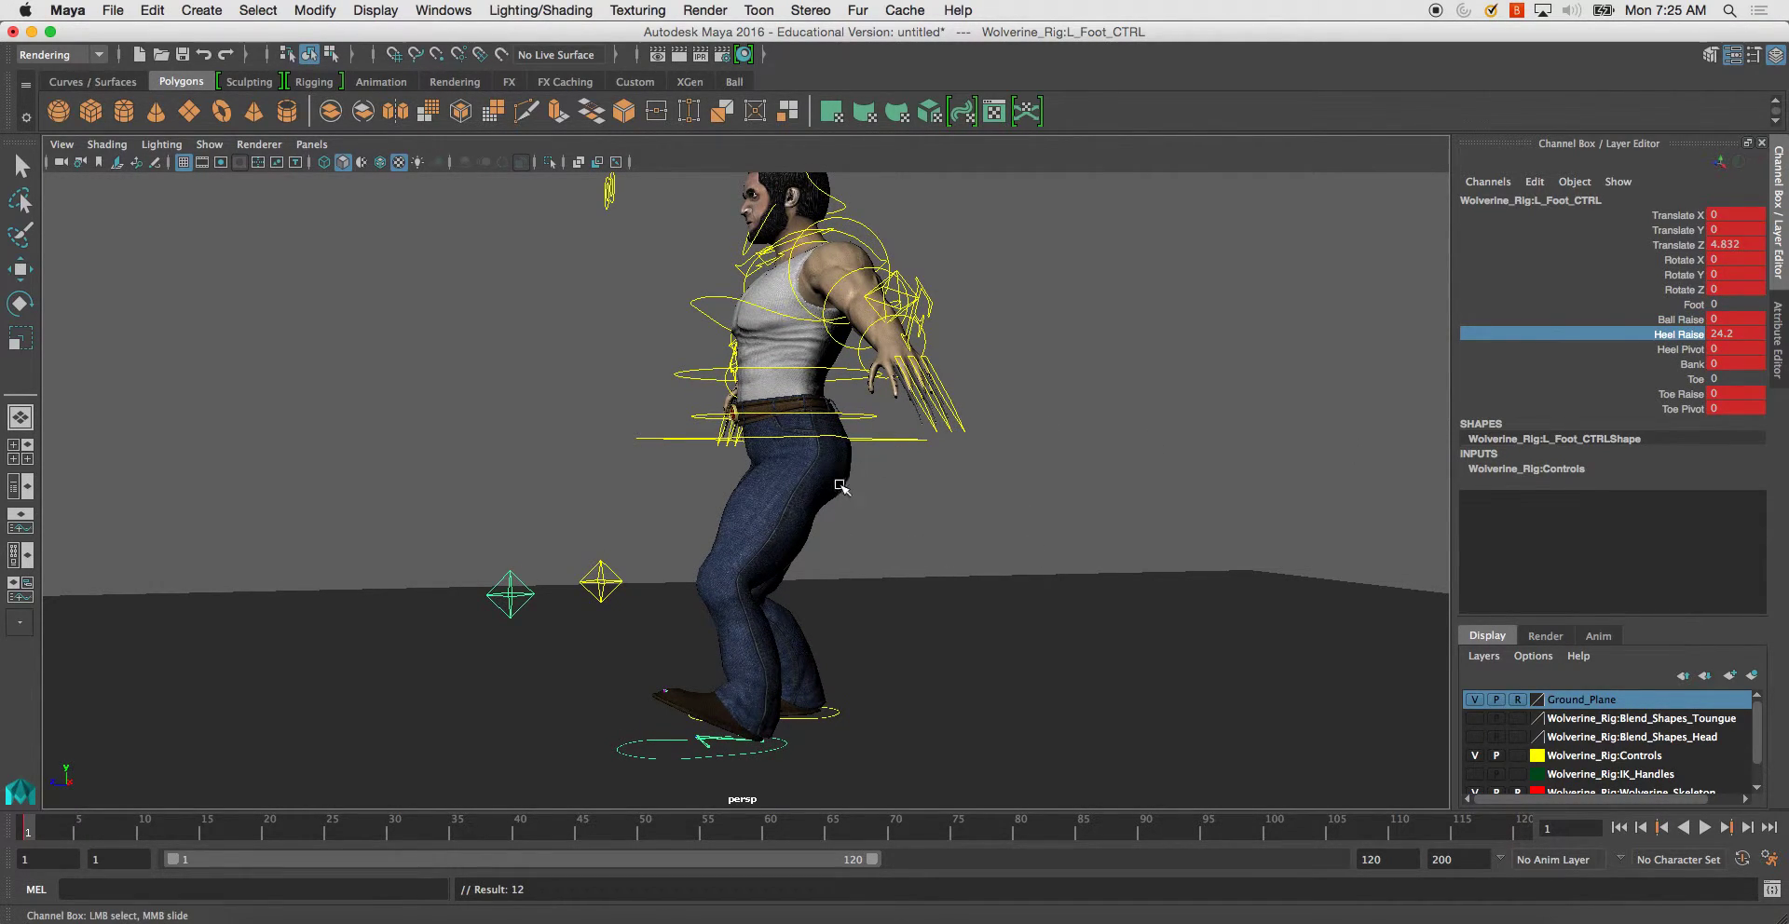
# - Move R_Foot_CTRL back with Ball Raise 28.3 and key it
pyautogui.keyDown('alt'); pyautogui.moveTo(824, 663); pyautogui.dragTo(791, 713); pyautogui.keyUp('alt')
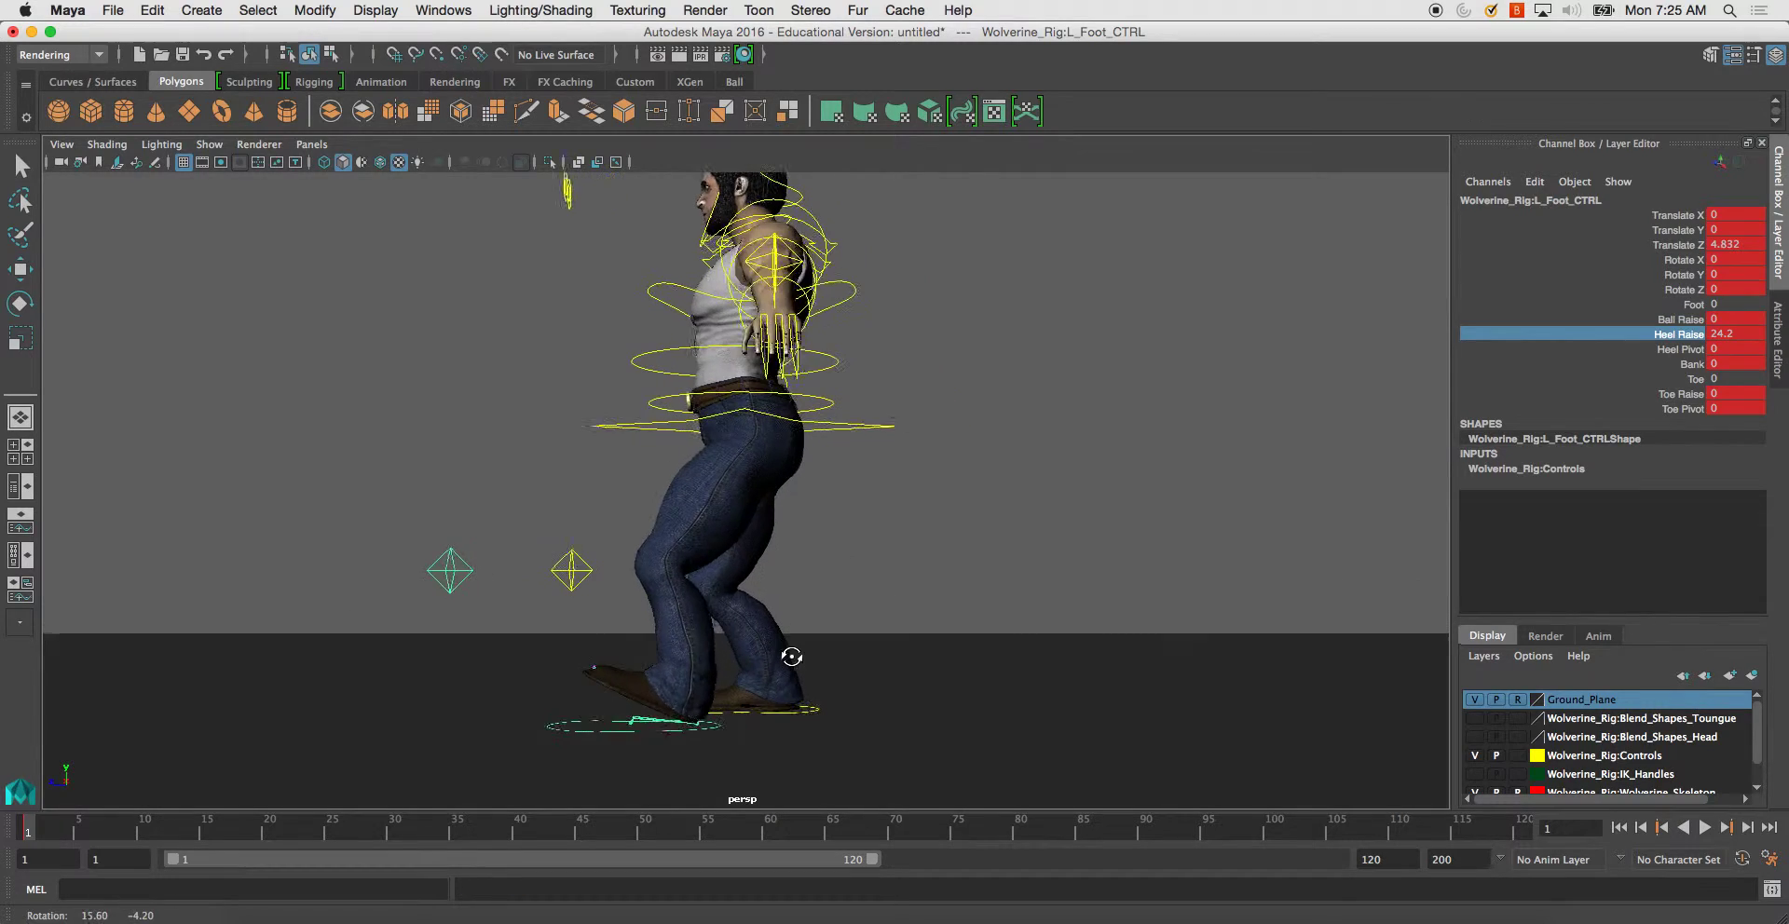
pyautogui.click(801, 710)
pyautogui.press('w')
pyautogui.moveTo(607, 716); pyautogui.dragTo(927, 652)
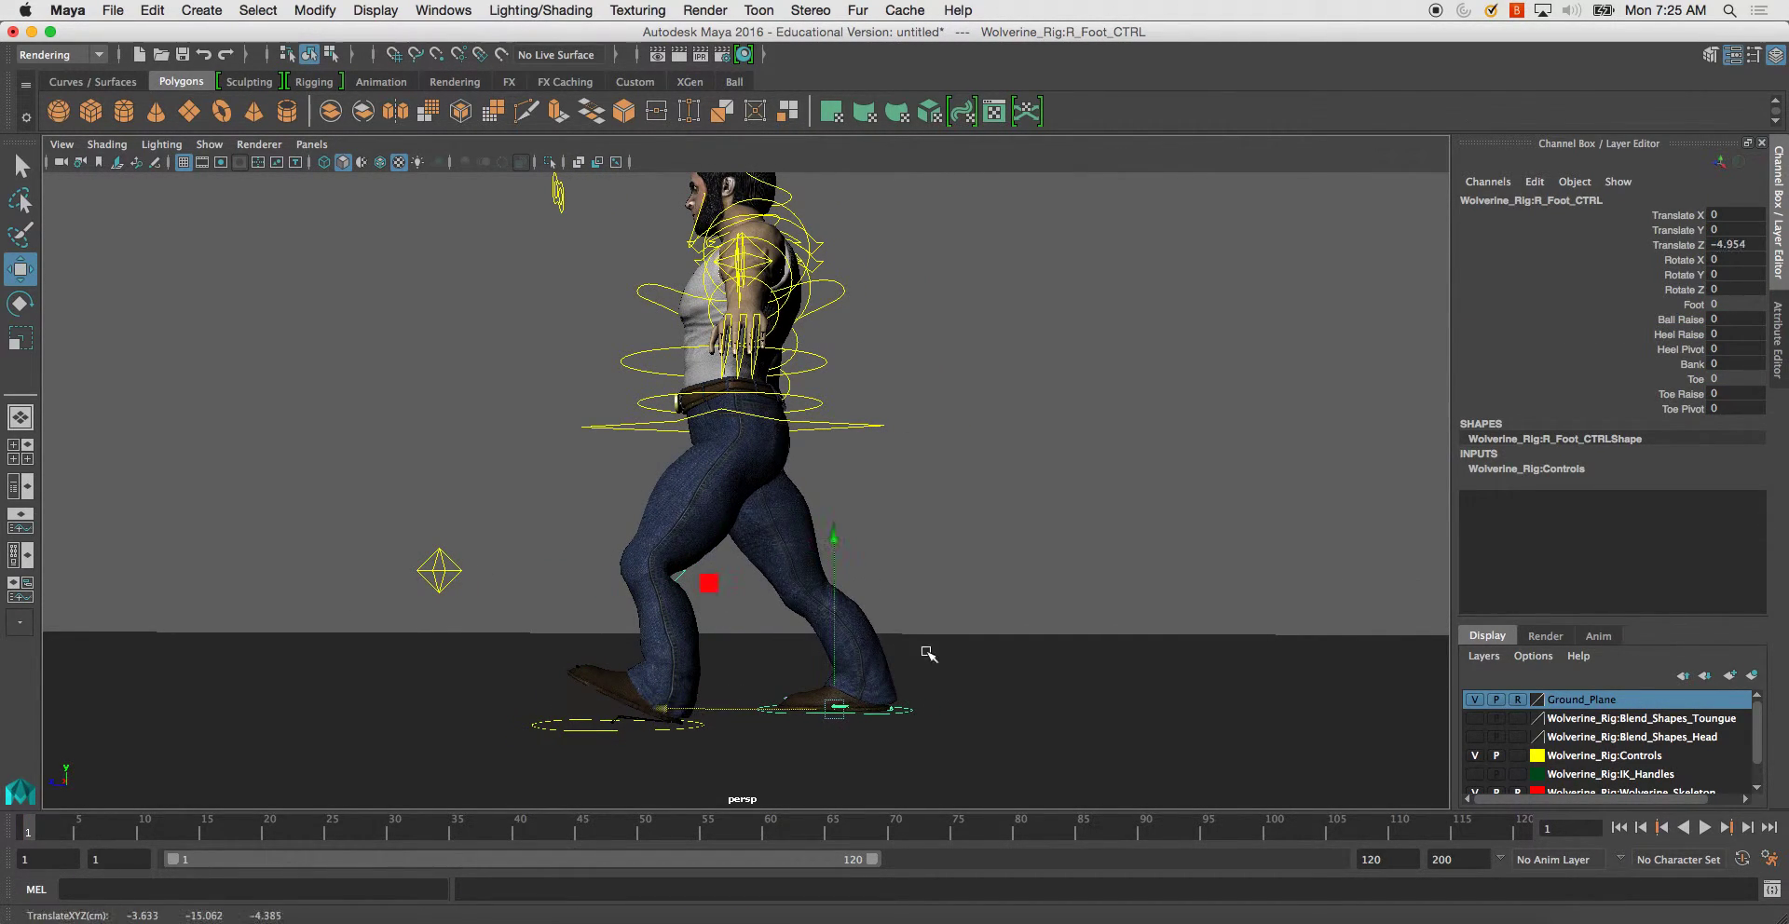
pyautogui.click(1682, 318)
pyautogui.moveTo(1127, 432); pyautogui.dragTo(1113, 545, button='middle')
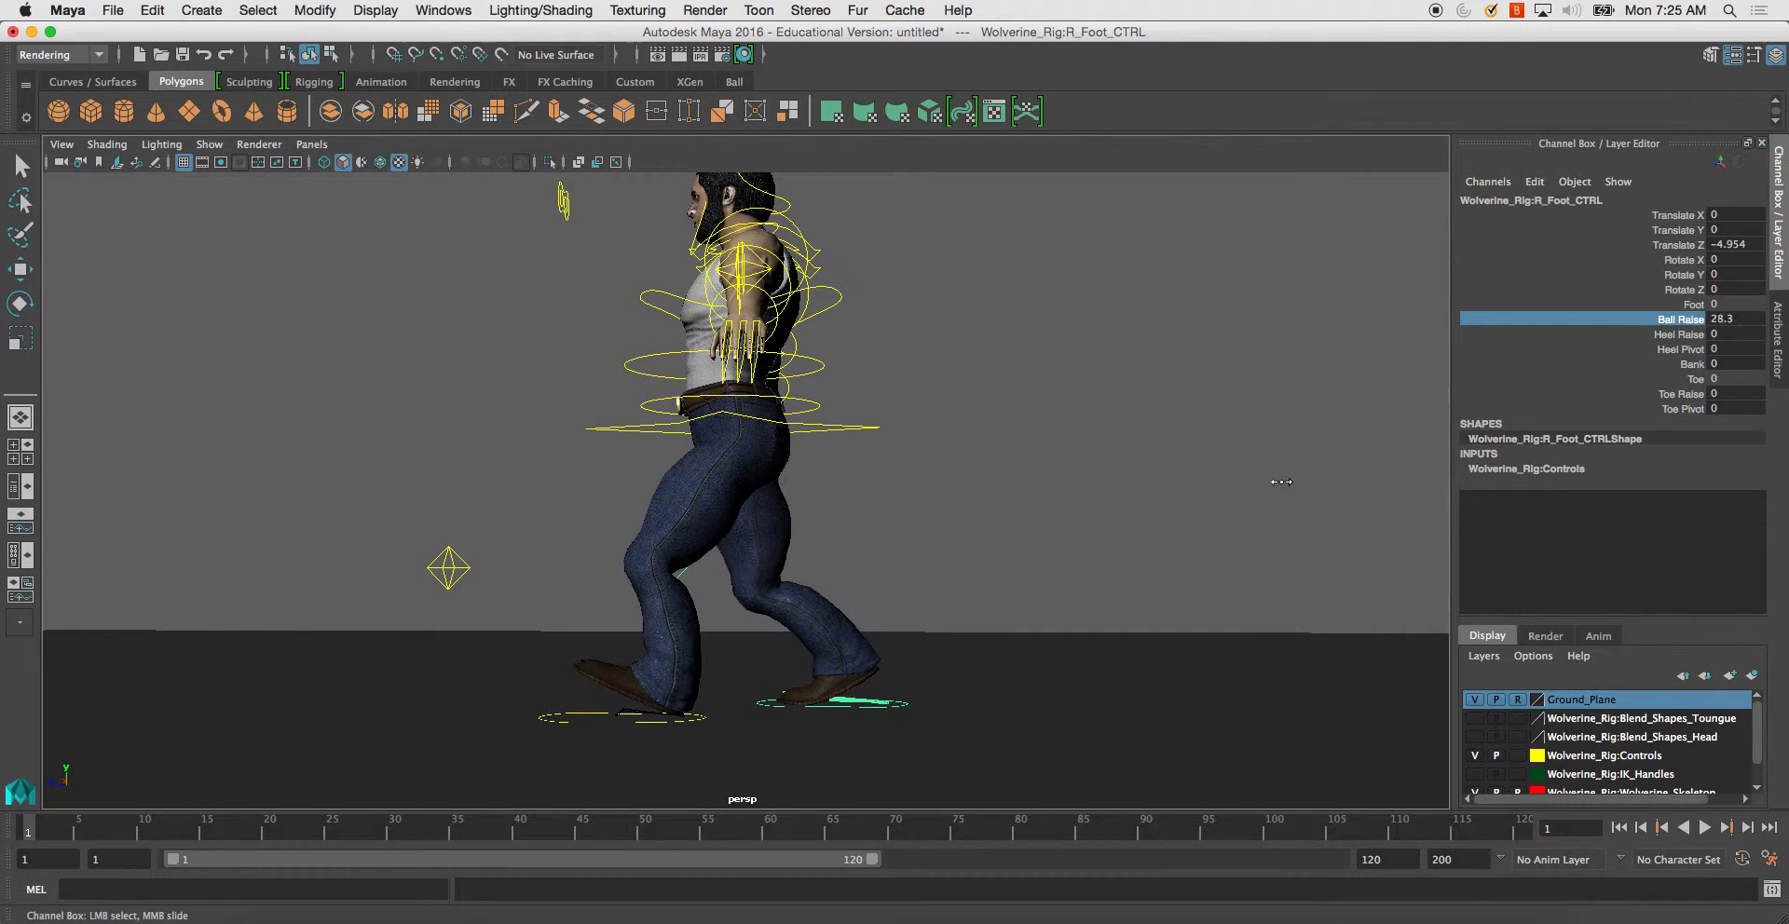
pyautogui.press('s')
# - Widen the stride: push the right foot further back and the left foot further forward
pyautogui.press('w')
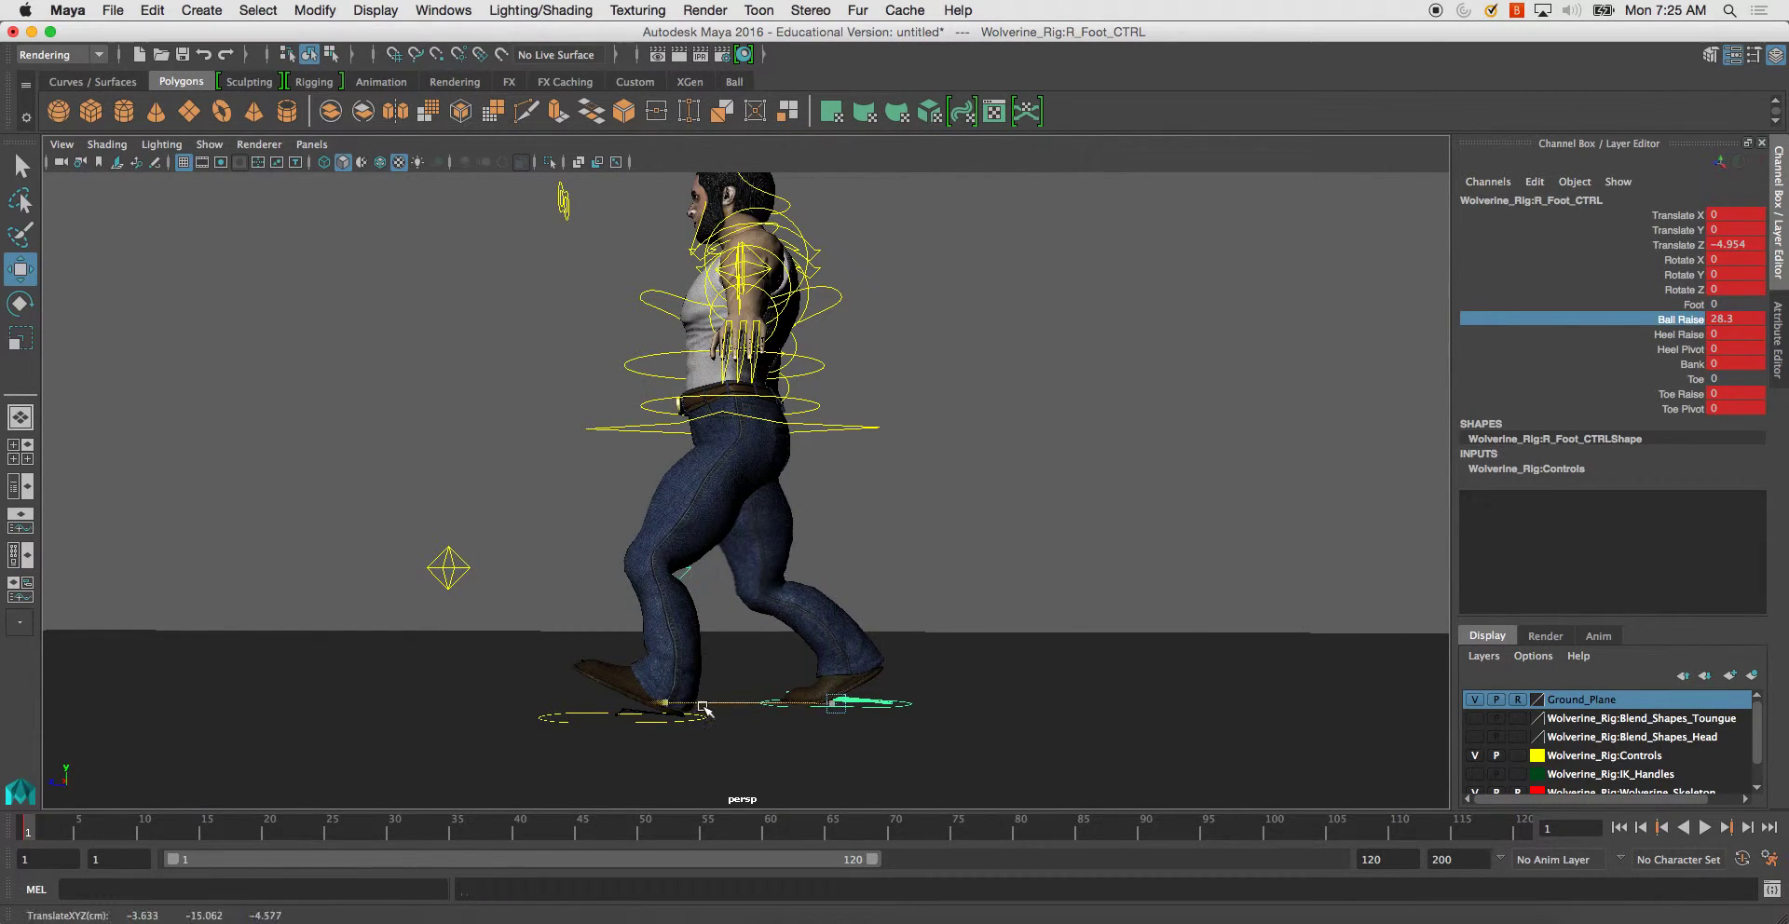
pyautogui.moveTo(837, 700); pyautogui.dragTo(703, 704)
pyautogui.click(573, 722)
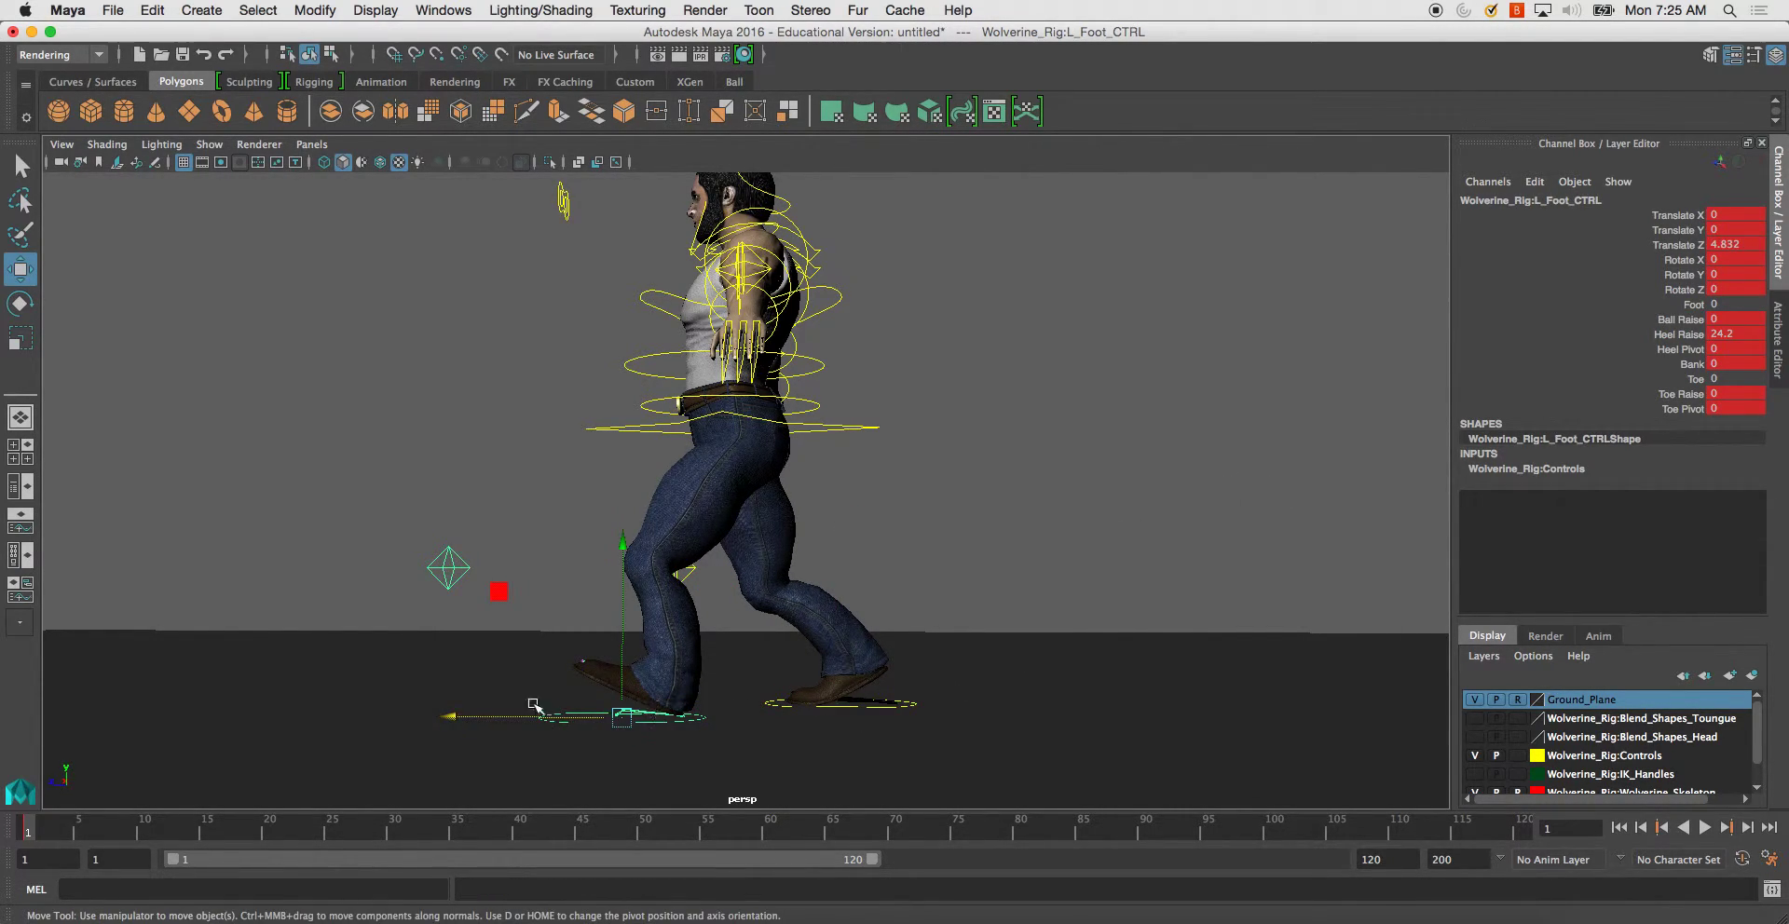
pyautogui.moveTo(463, 718); pyautogui.dragTo(647, 724)
pyautogui.press('space')
pyautogui.press('space')
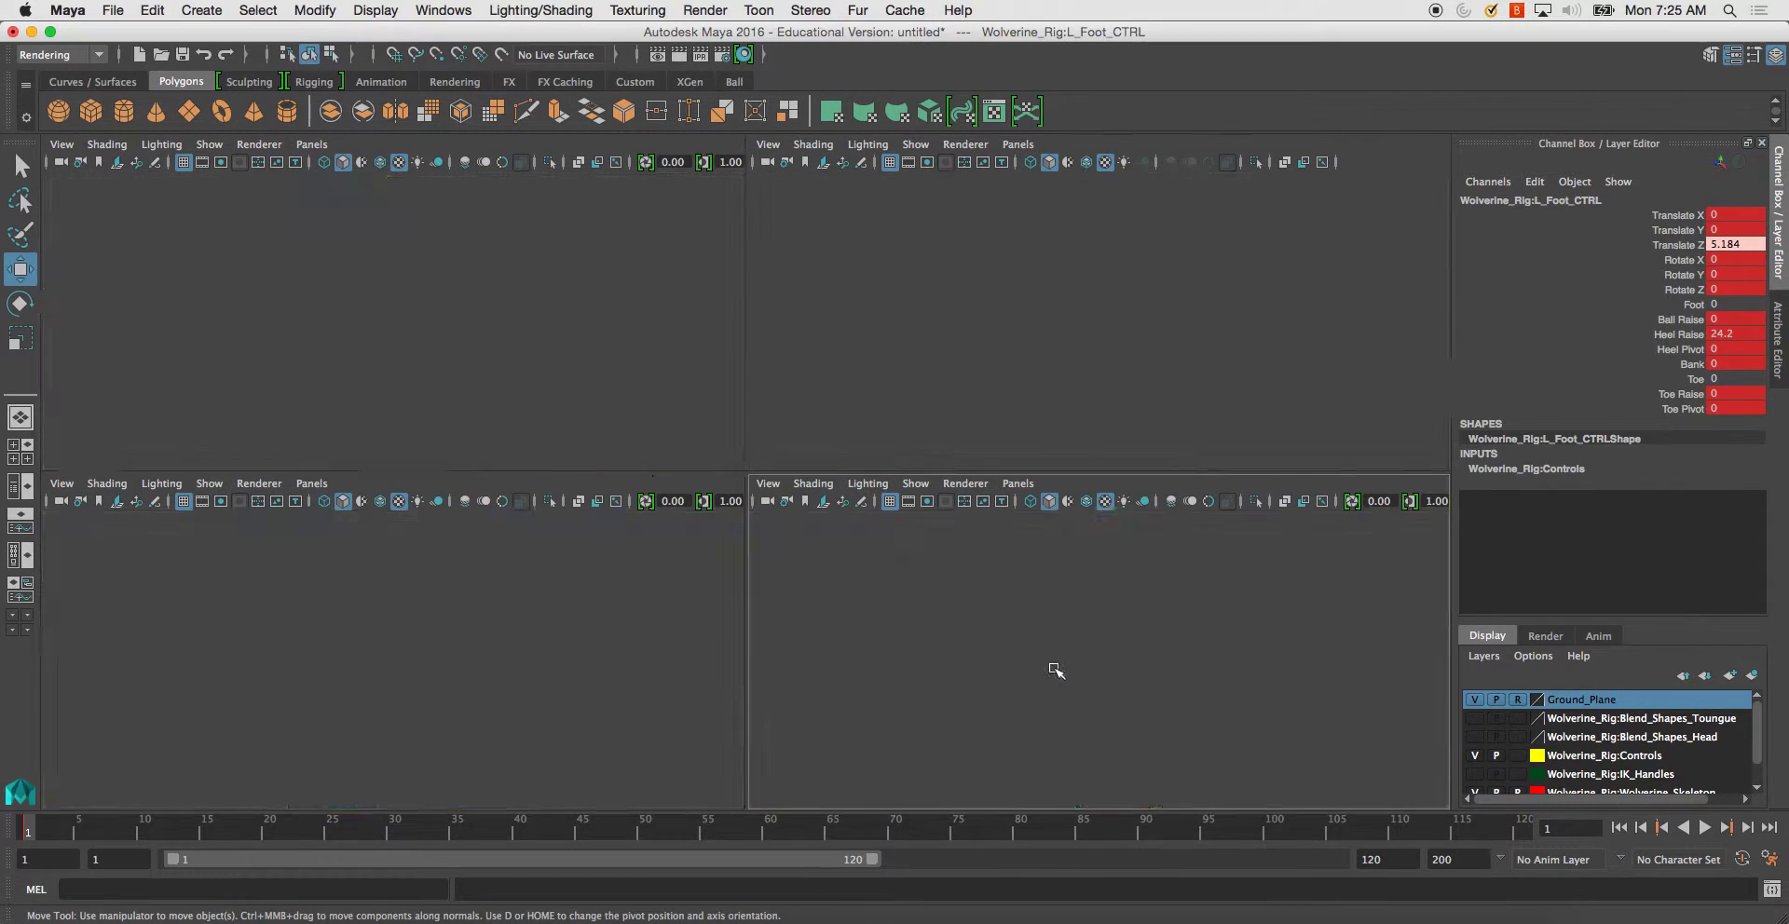
# - Switch the viewport renderer to Legacy Default Viewport and pan the side view
pyautogui.click(259, 144)
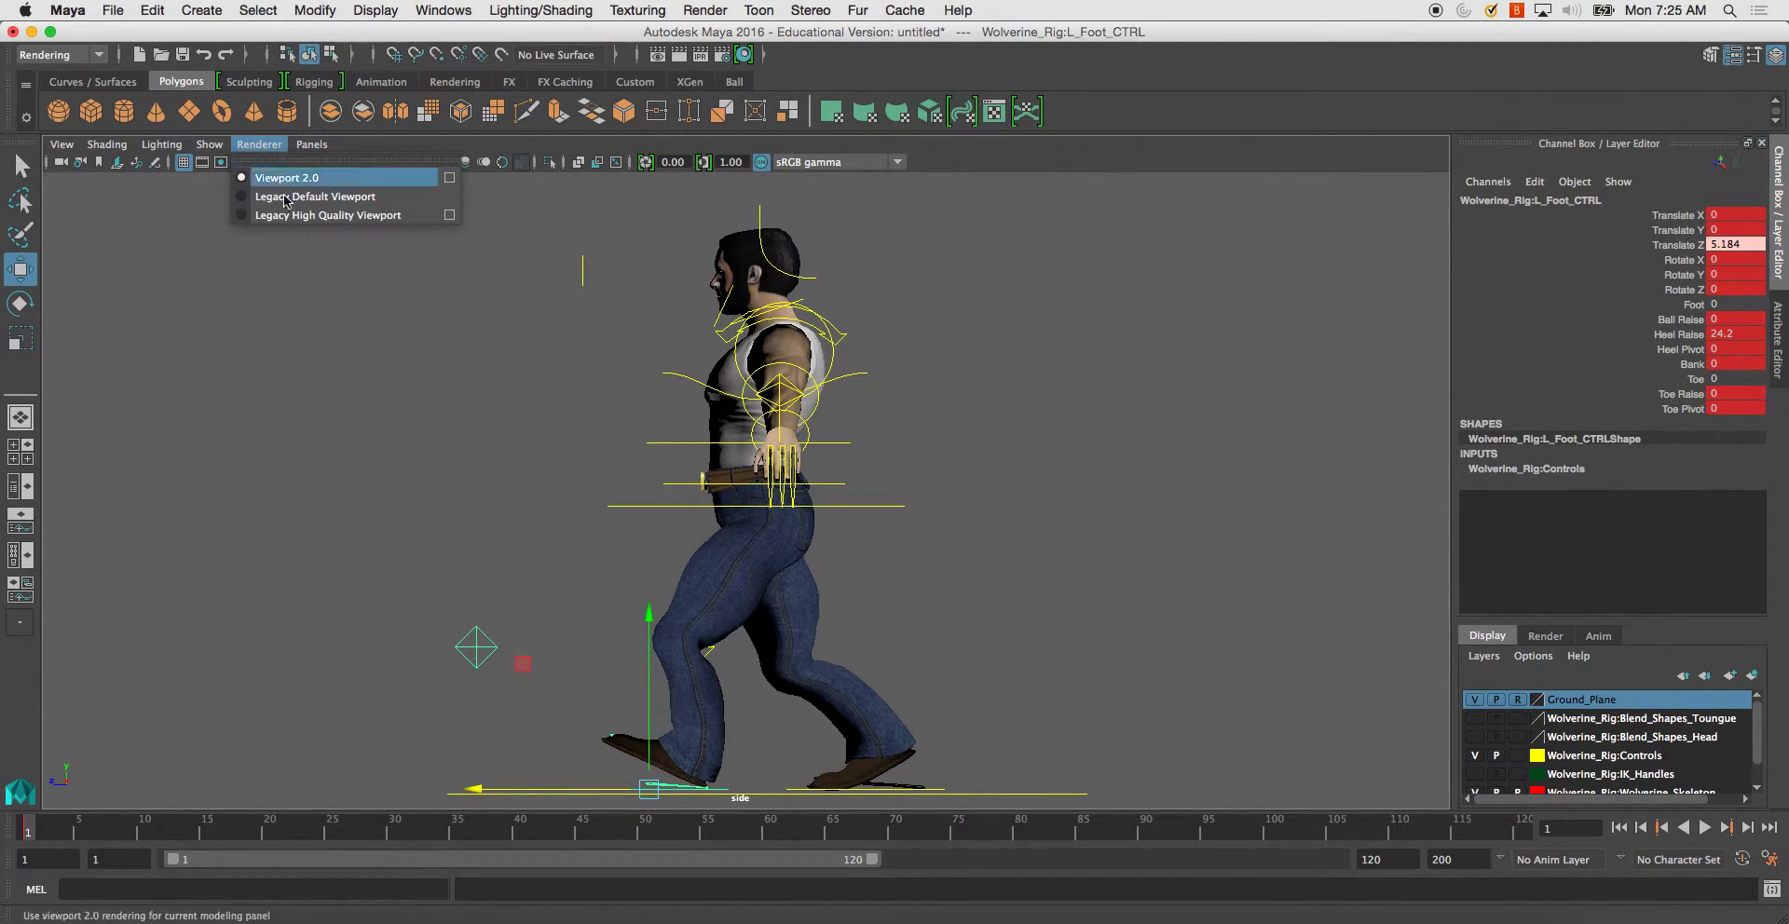
pyautogui.click(307, 197)
pyautogui.click(615, 393)
pyautogui.keyDown('alt'); pyautogui.moveTo(615, 393); pyautogui.dragTo(605, 363, button='middle'); pyautogui.keyUp('alt')
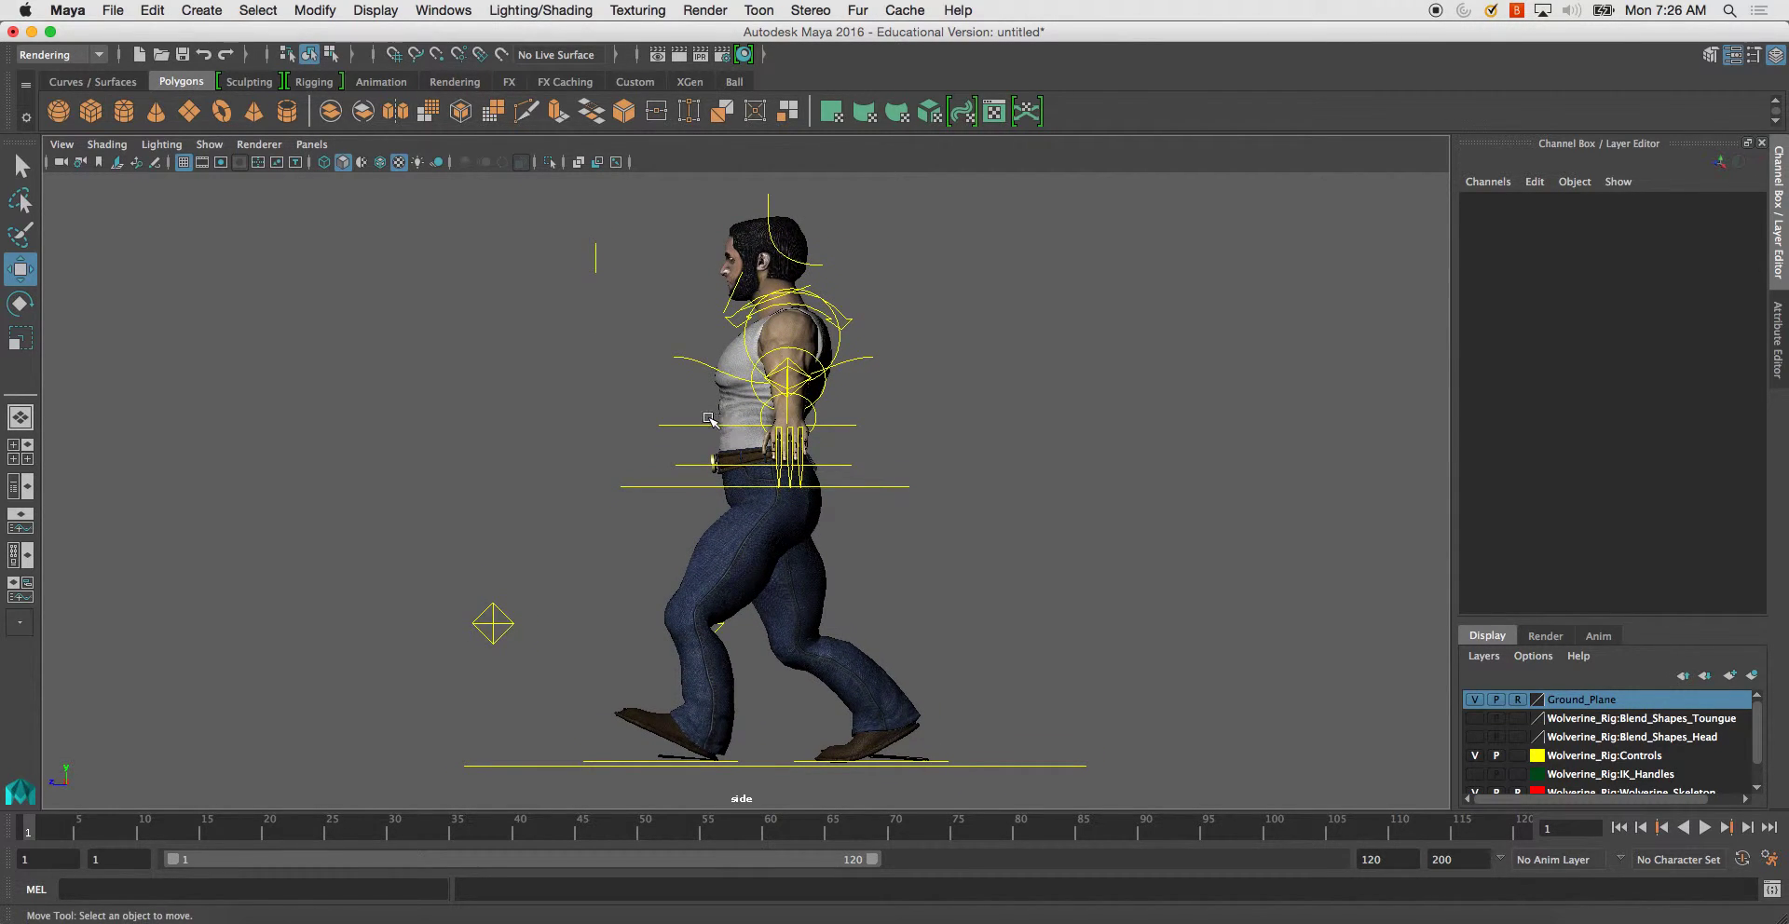
# - Toggle through the four-view layout and maximize the perspective panel
pyautogui.press('space')
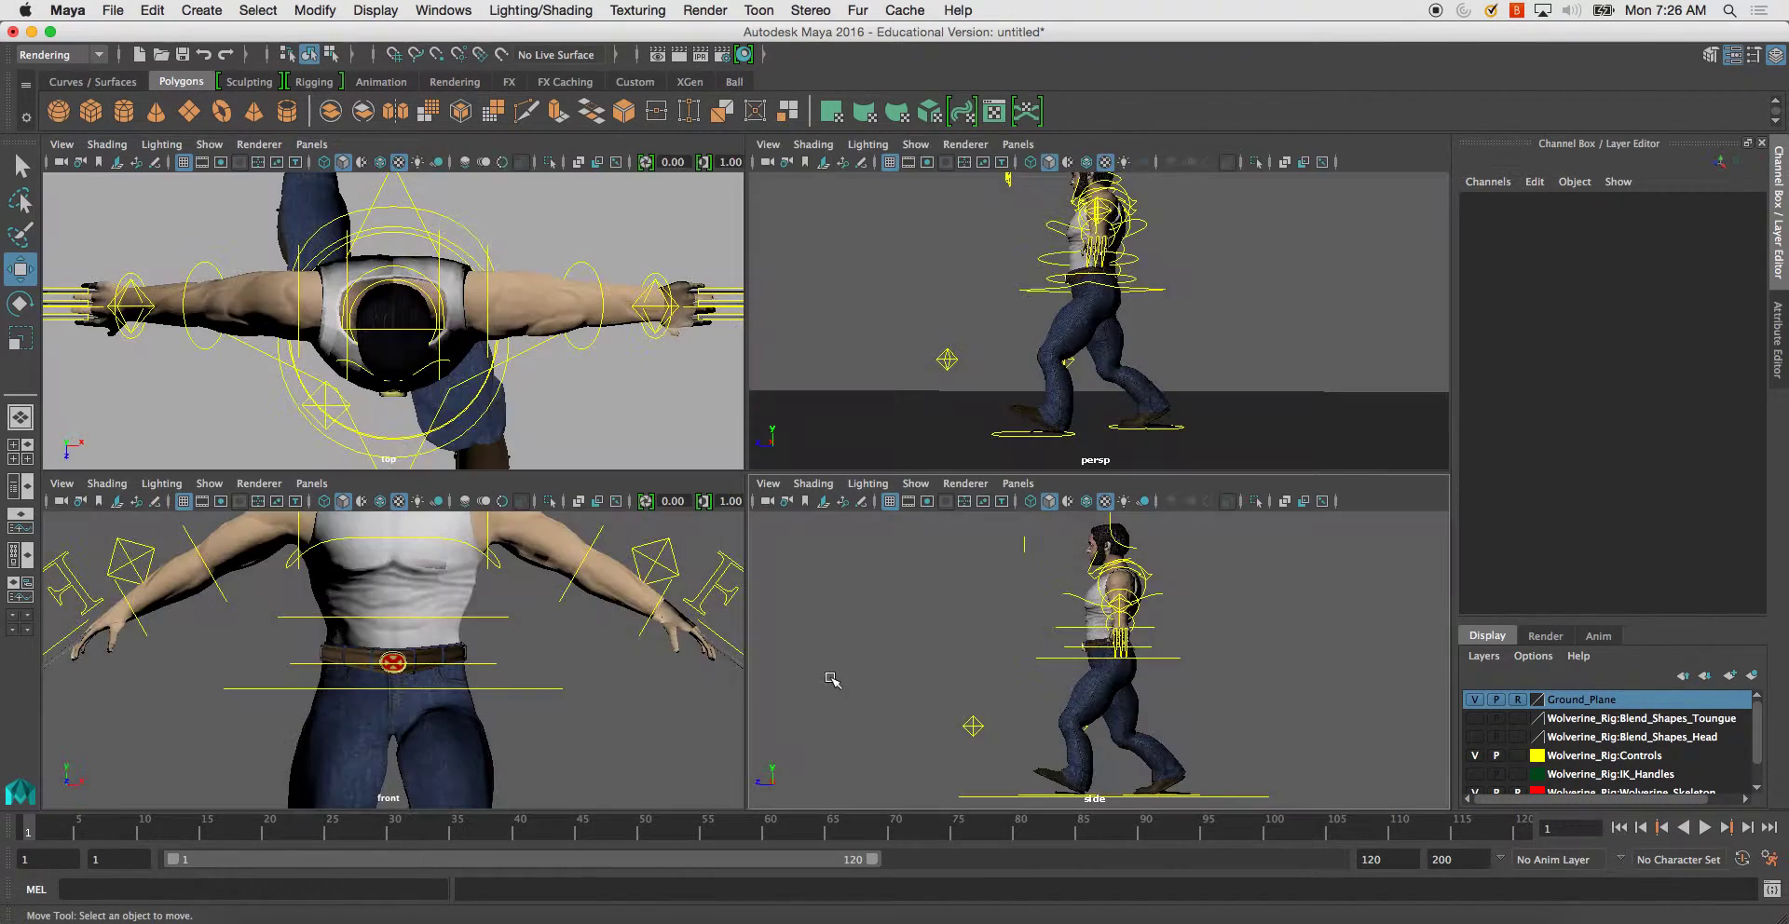
pyautogui.press('space')
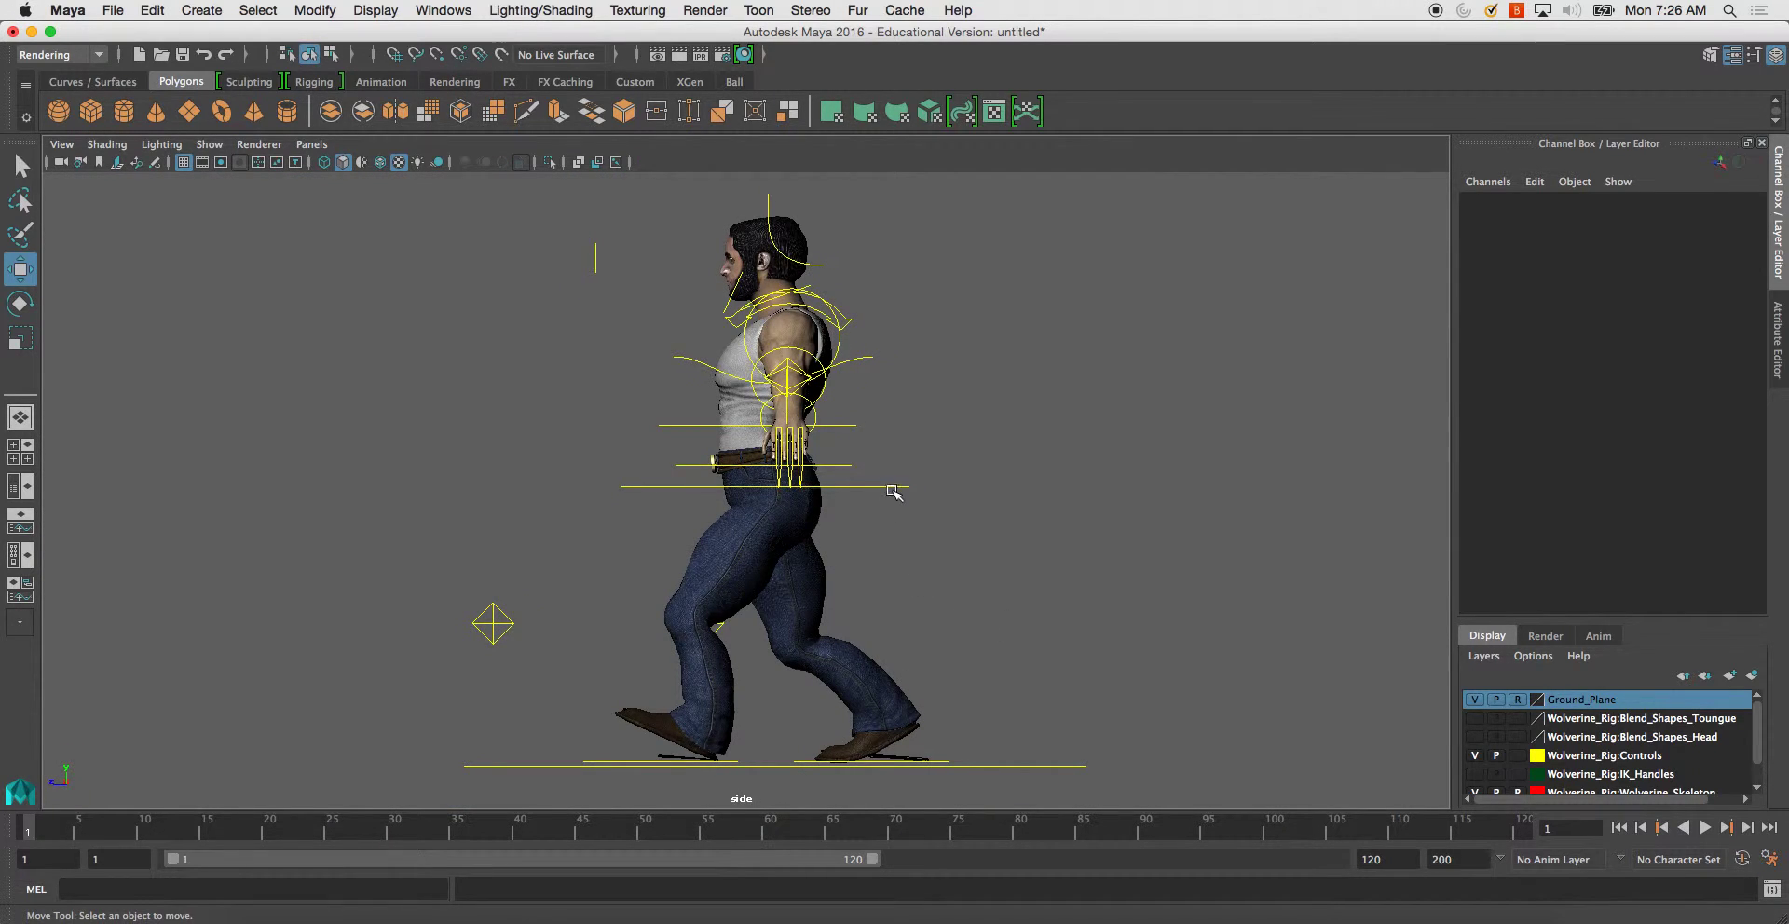
pyautogui.press('space')
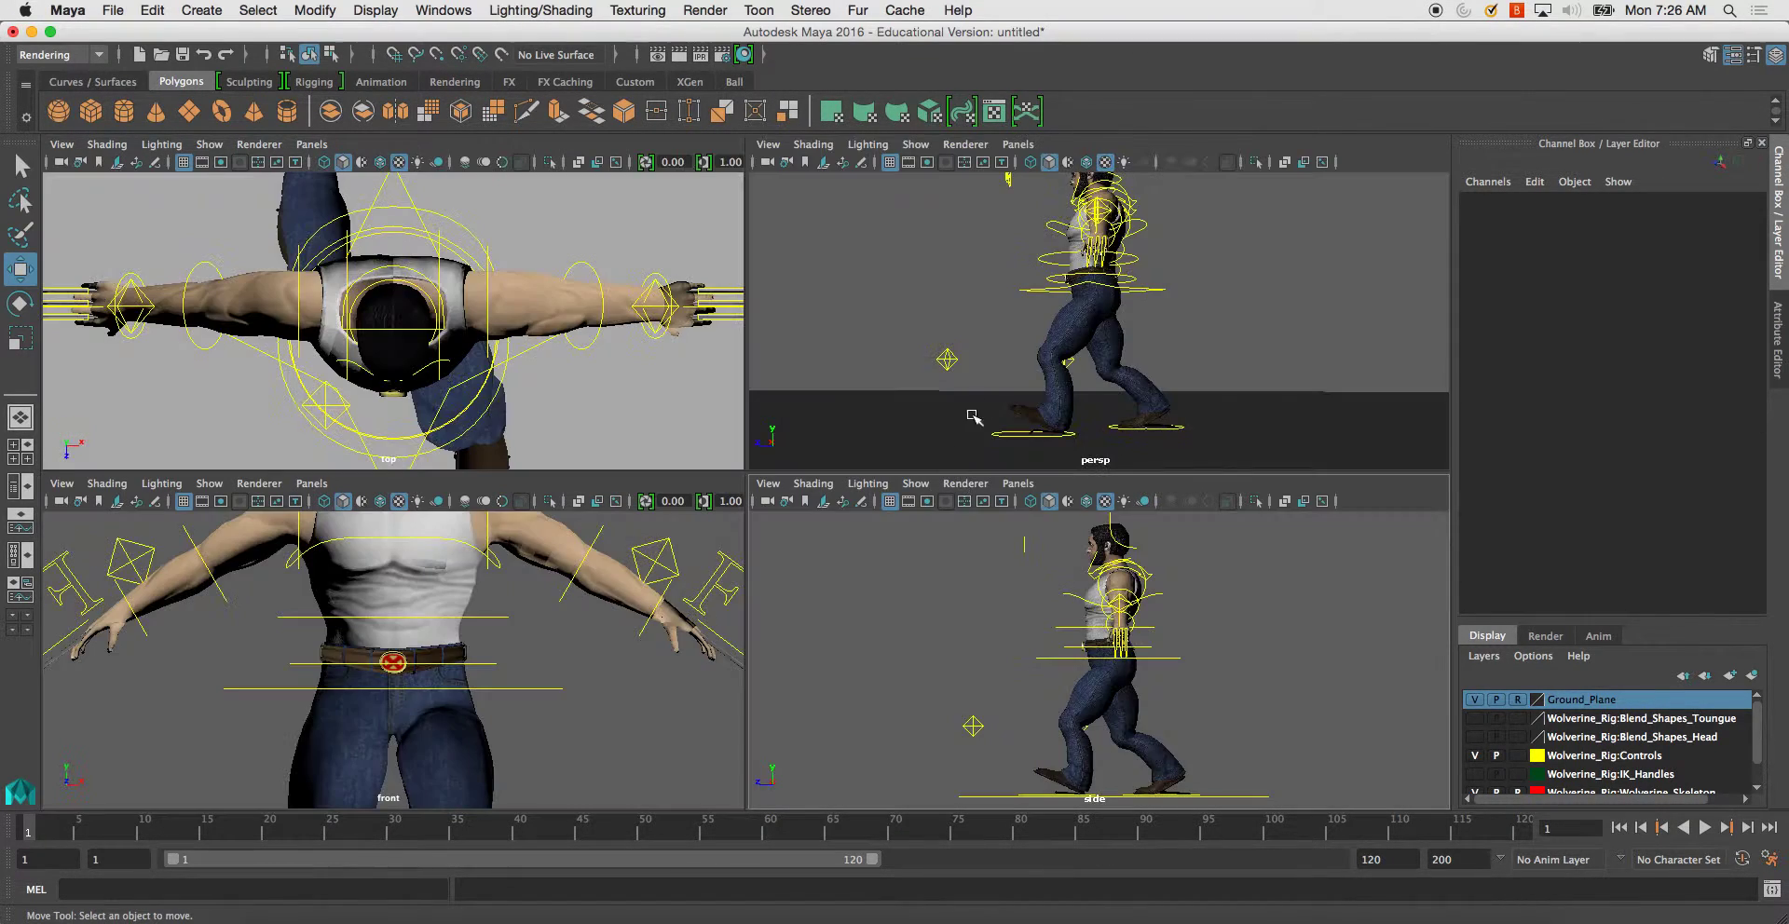
pyautogui.press('space')
pyautogui.moveTo(903, 508)
pyautogui.keyDown('alt'); pyautogui.mouseDown()
pyautogui.moveTo(998, 607)
pyautogui.moveTo(910, 564)
pyautogui.moveTo(923, 701)
pyautogui.moveTo(666, 866)
pyautogui.mouseUp(); pyautogui.keyUp('alt')
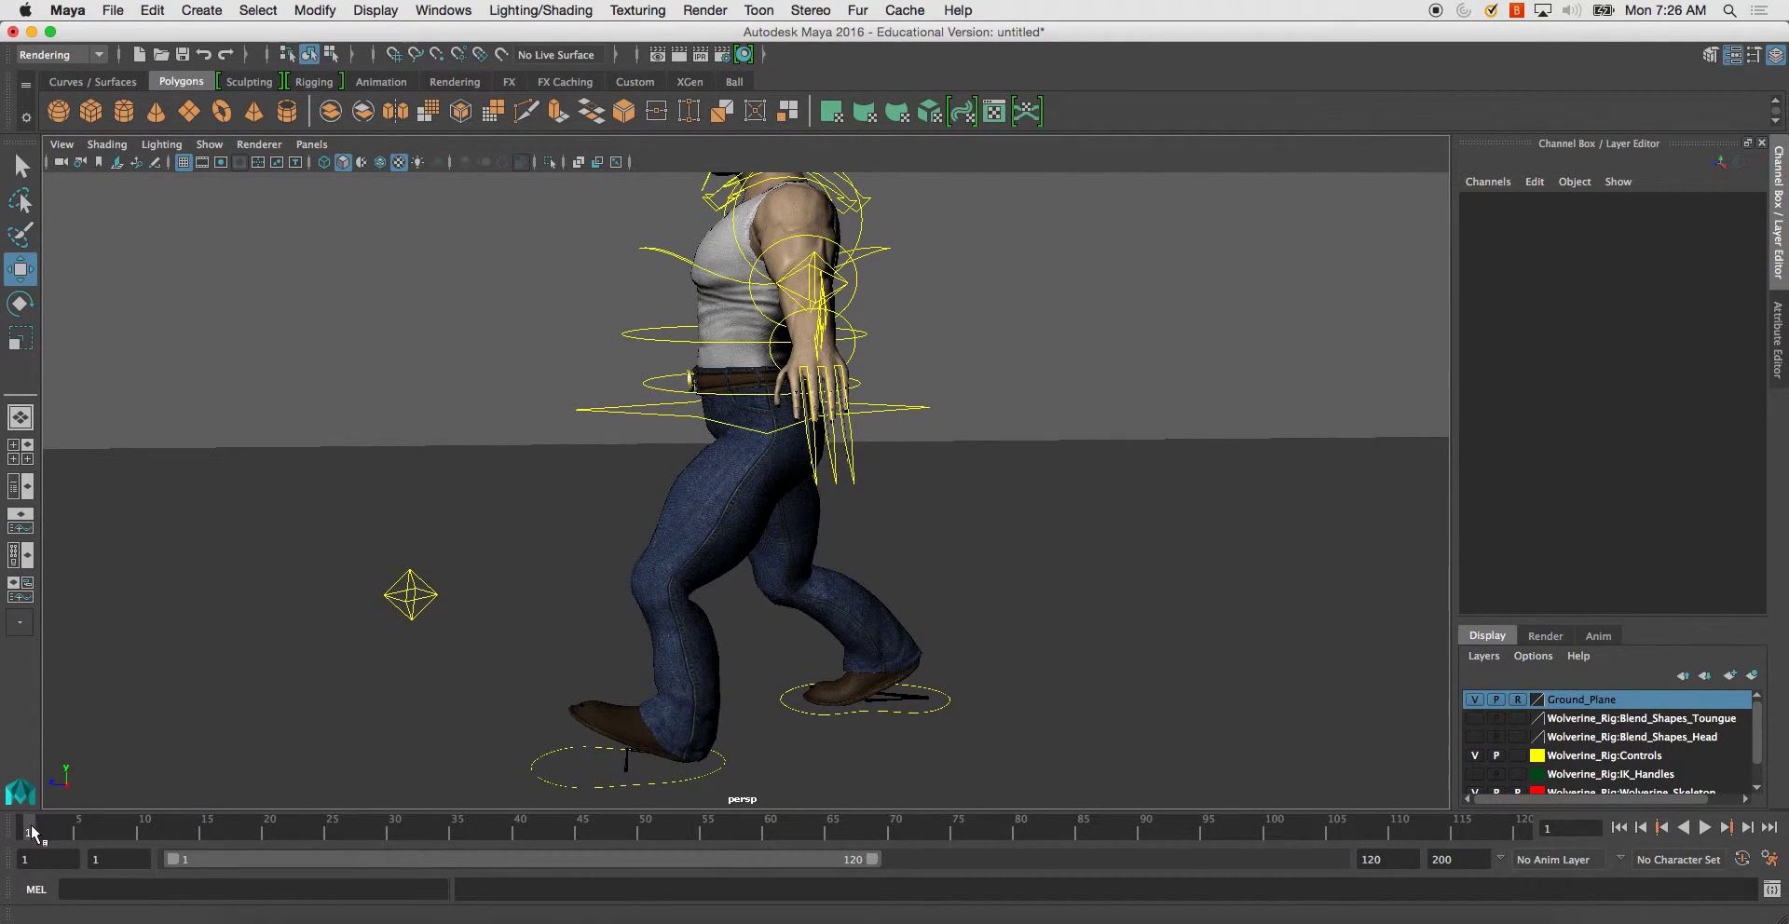
# - Check keys on both foot controls and Root_CTRL, move to frame 4, and select L_Foot_CTRL
pyautogui.click(709, 778)
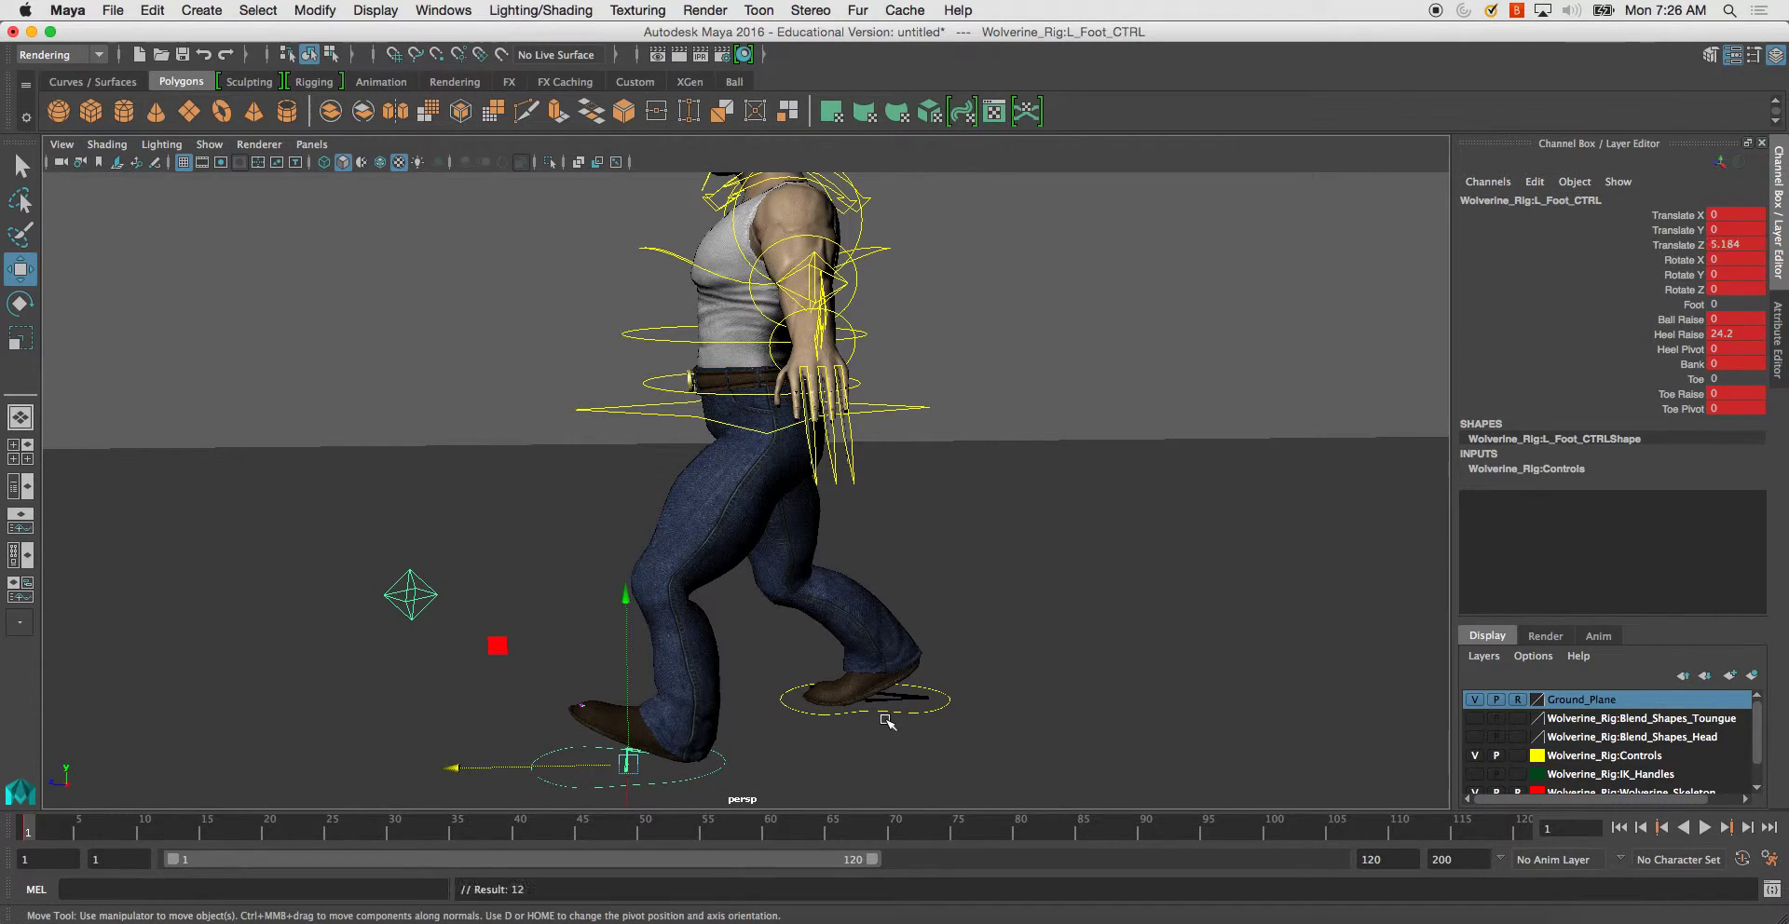
pyautogui.click(894, 715)
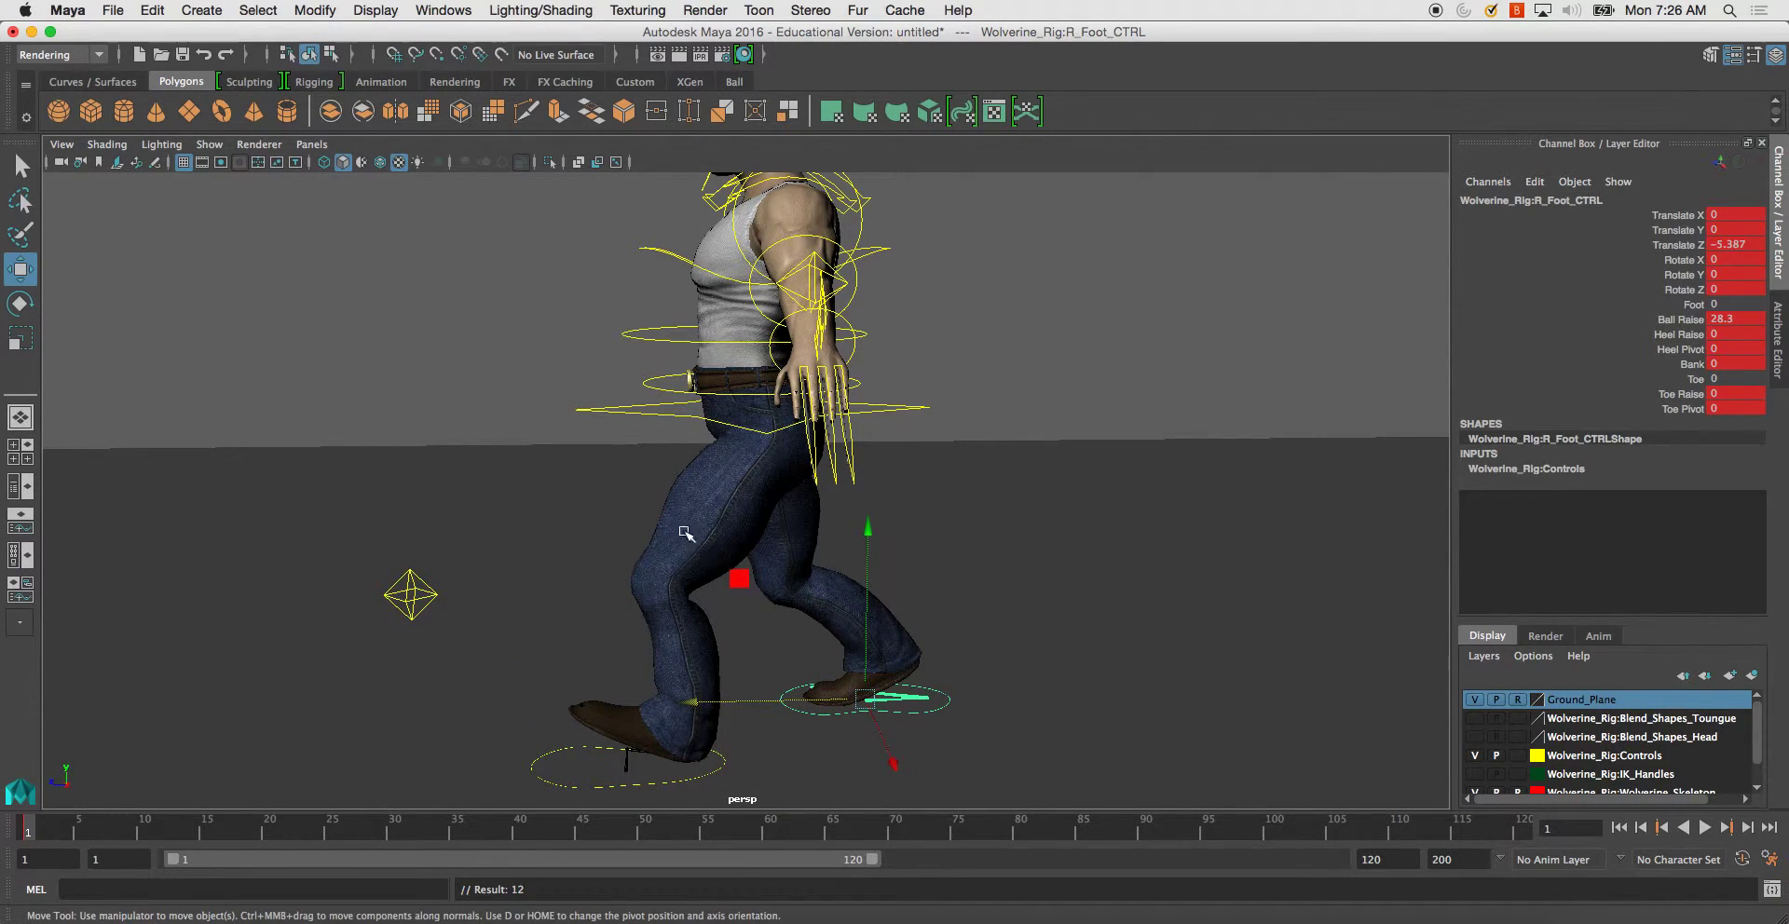
pyautogui.click(613, 426)
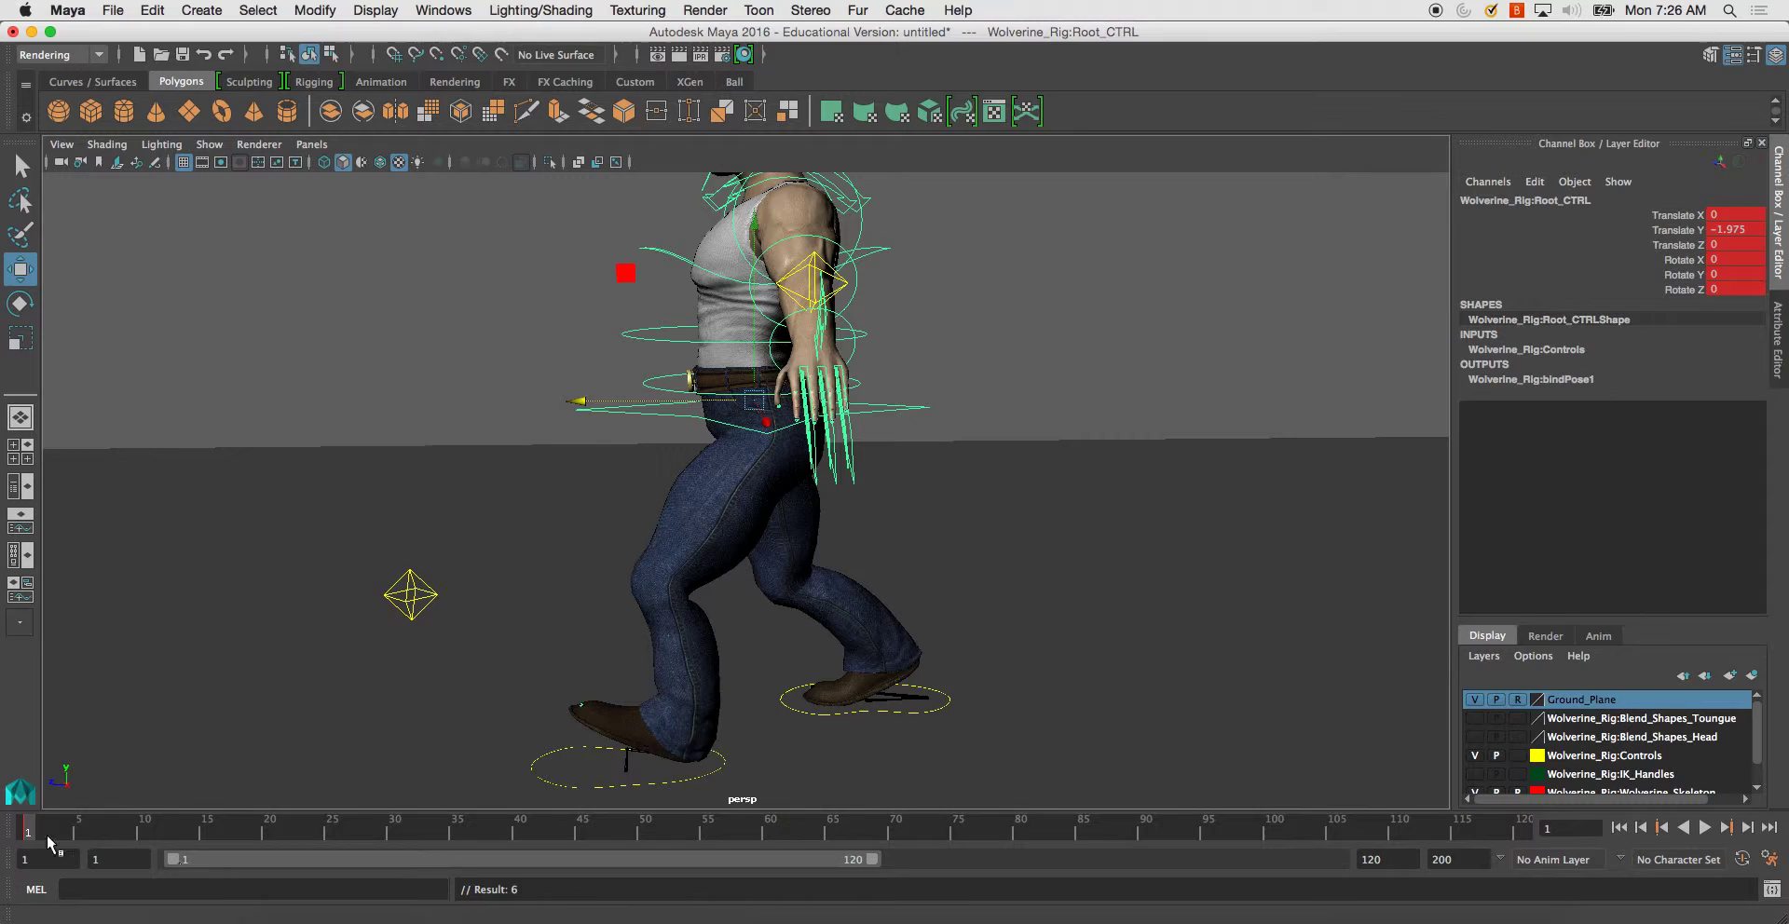
pyautogui.moveTo(43, 825)
pyautogui.mouseDown()
pyautogui.moveTo(82, 829)
pyautogui.moveTo(59, 829)
pyautogui.mouseUp()
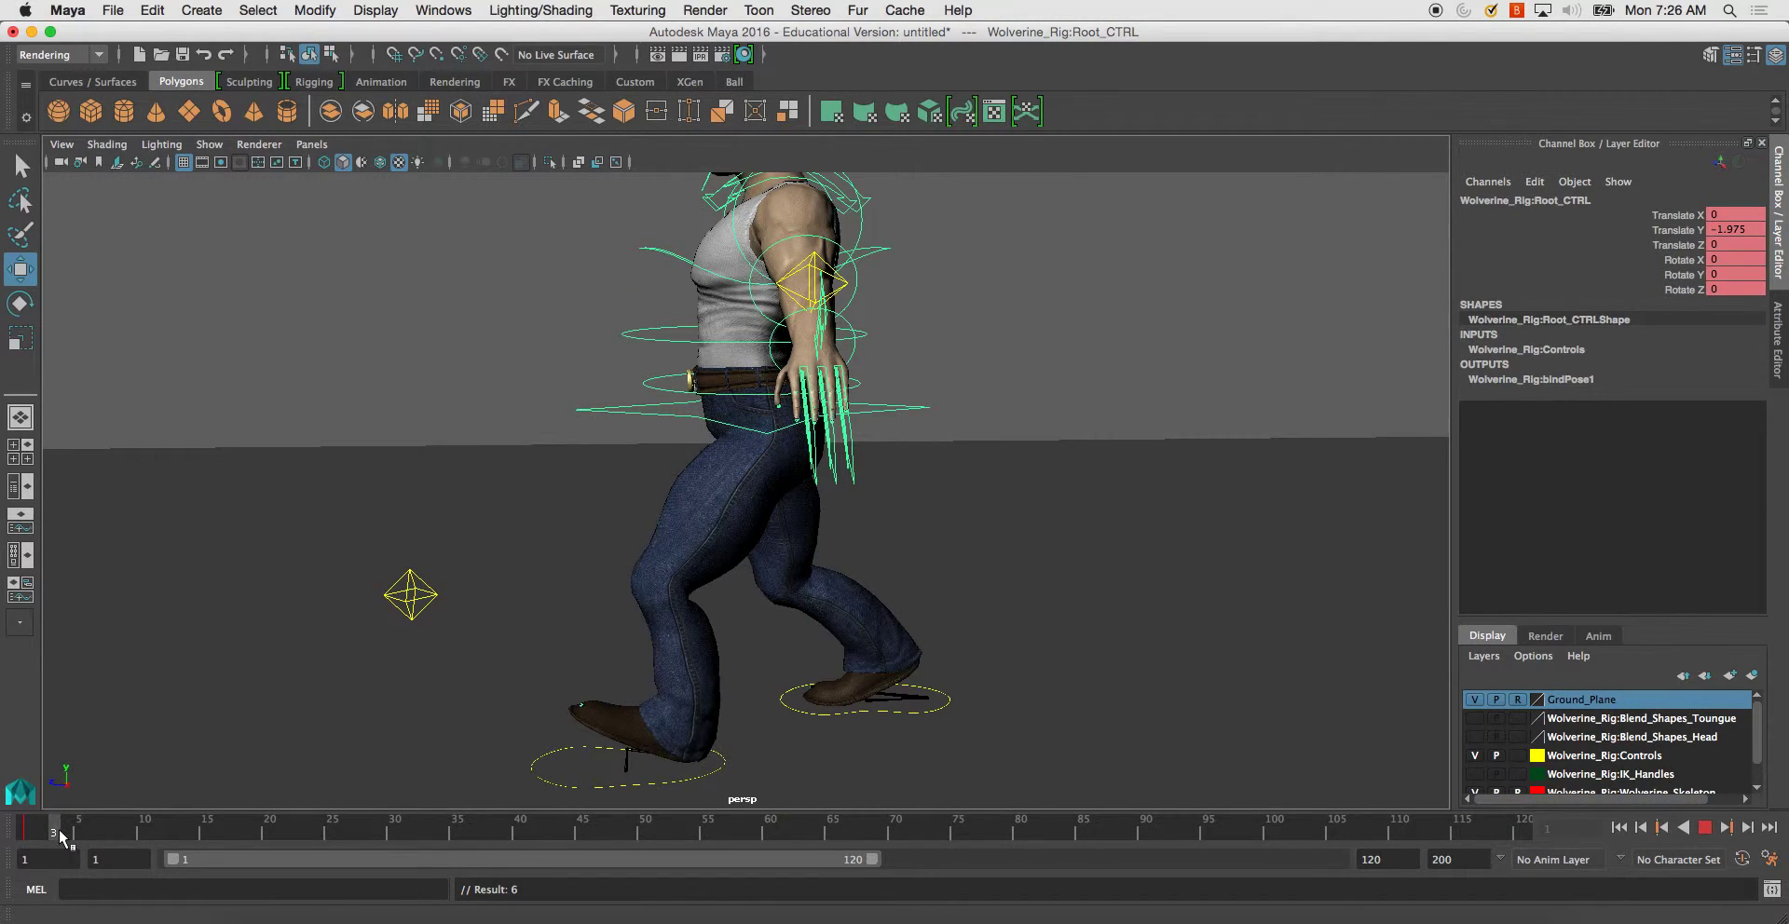
pyautogui.click(723, 756)
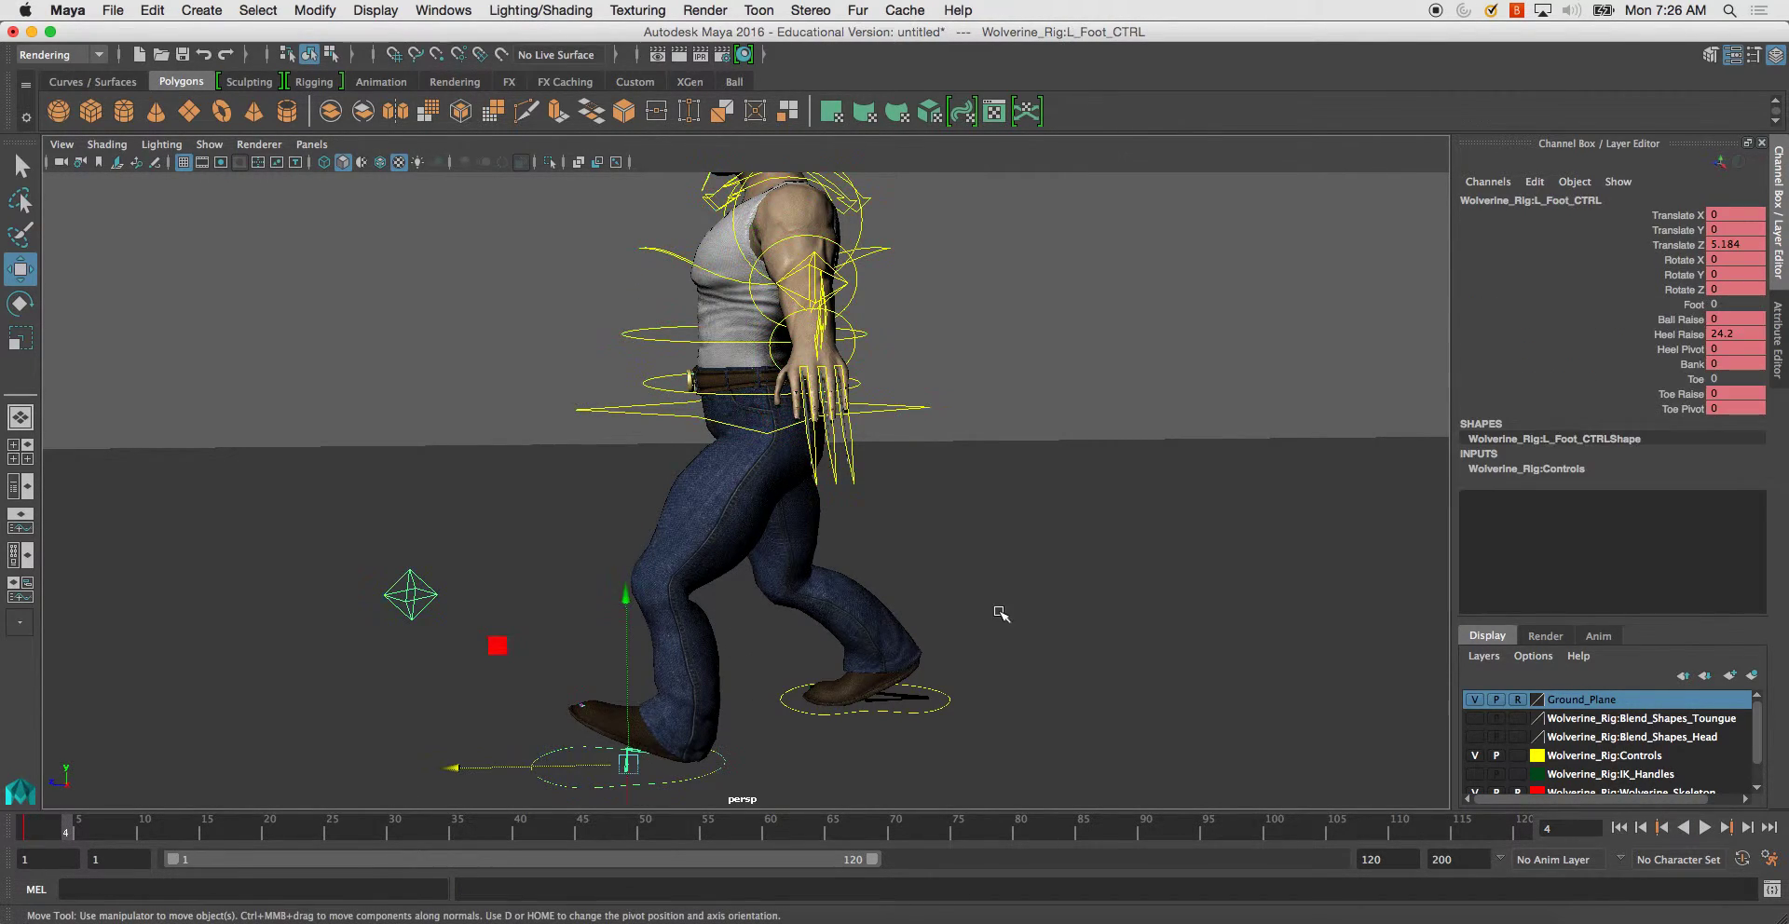
# - Reset the left Heel Raise to 0 and lower the hips slightly with Root_CTRL
pyautogui.doubleClick(1746, 334)
pyautogui.write('0')
pyautogui.press('Return')
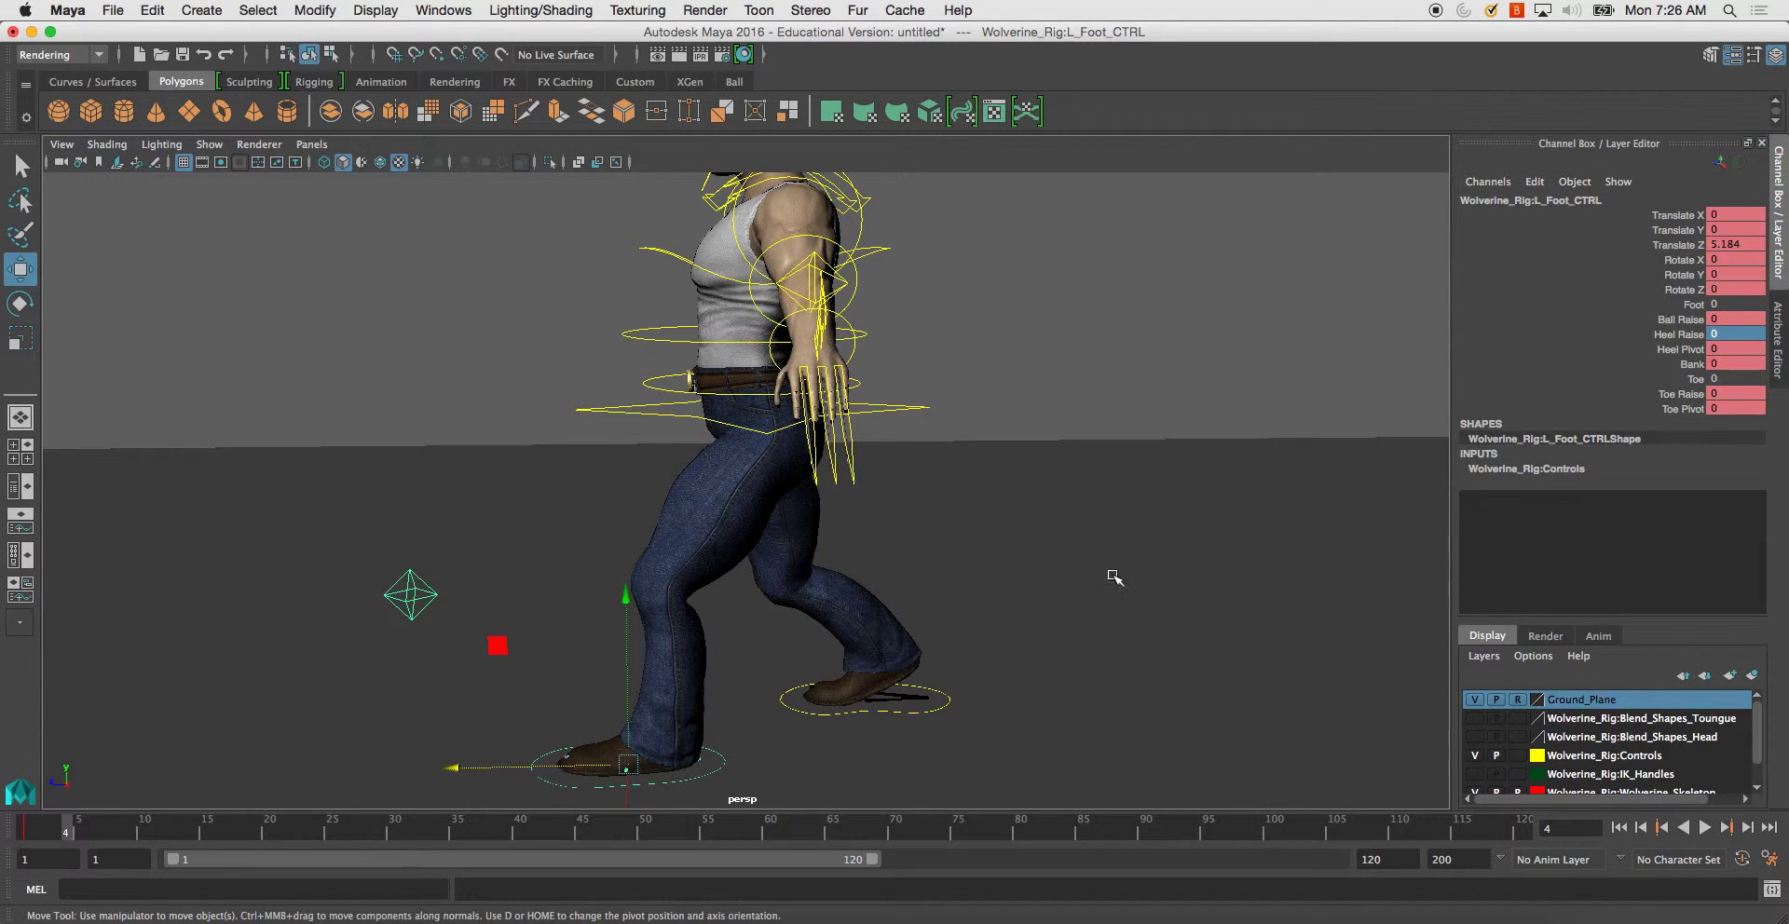
pyautogui.keyDown('alt'); pyautogui.moveTo(998, 577); pyautogui.dragTo(990, 563); pyautogui.keyUp('alt')
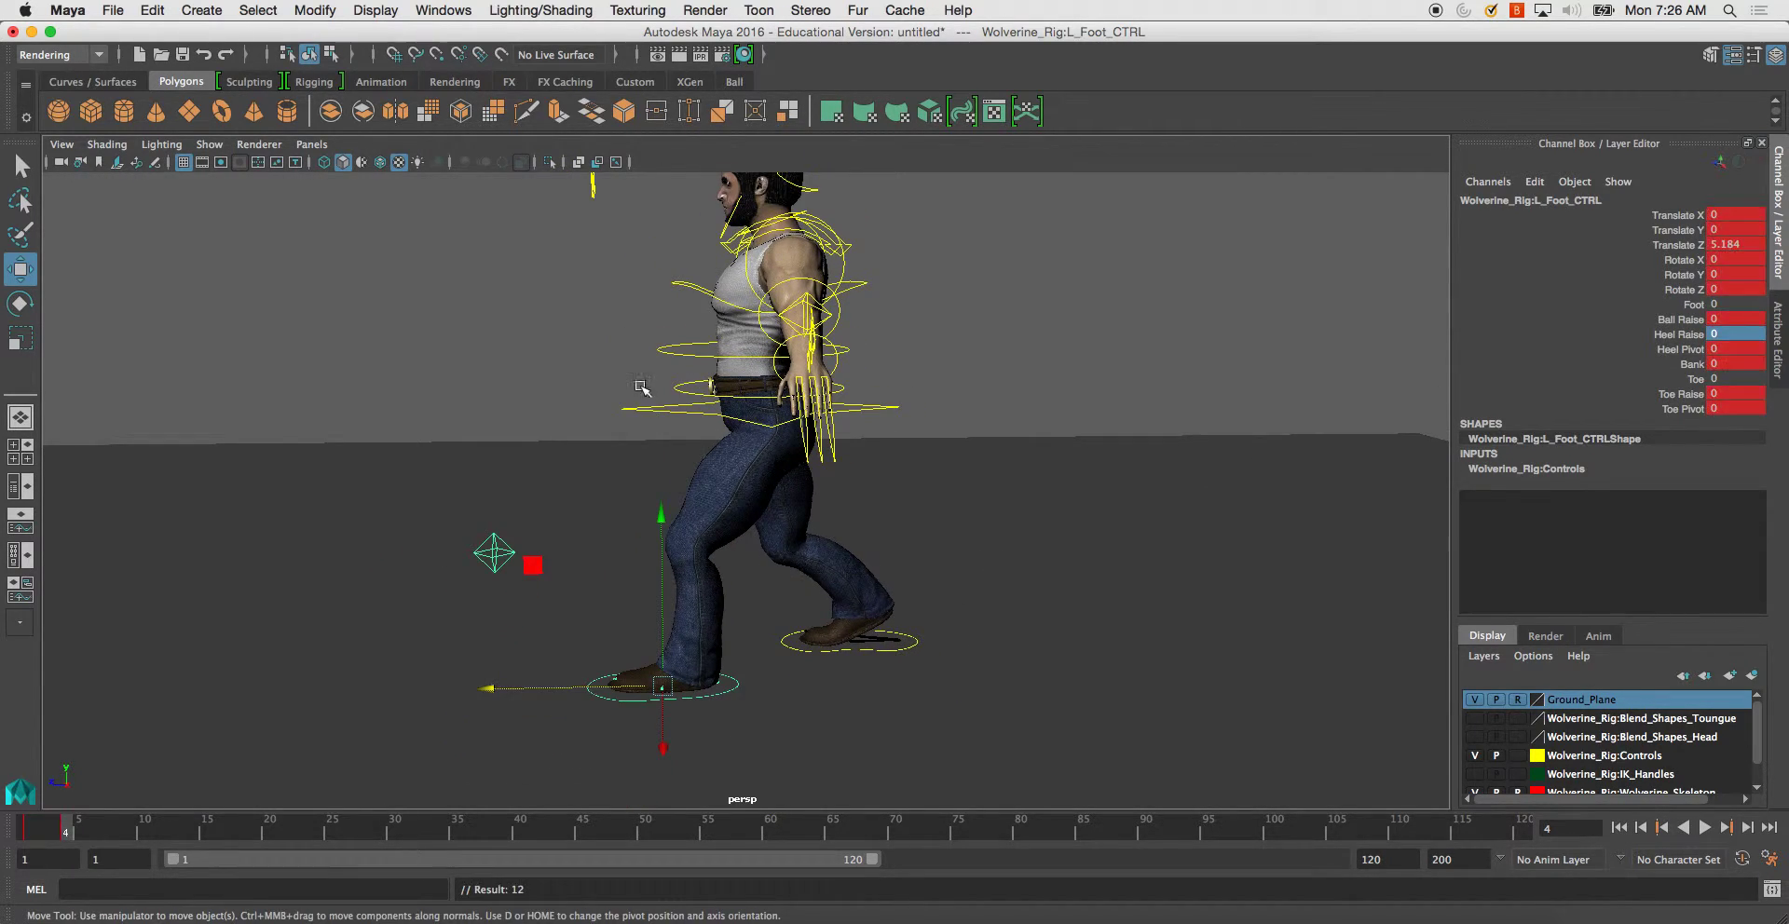
pyautogui.click(643, 427)
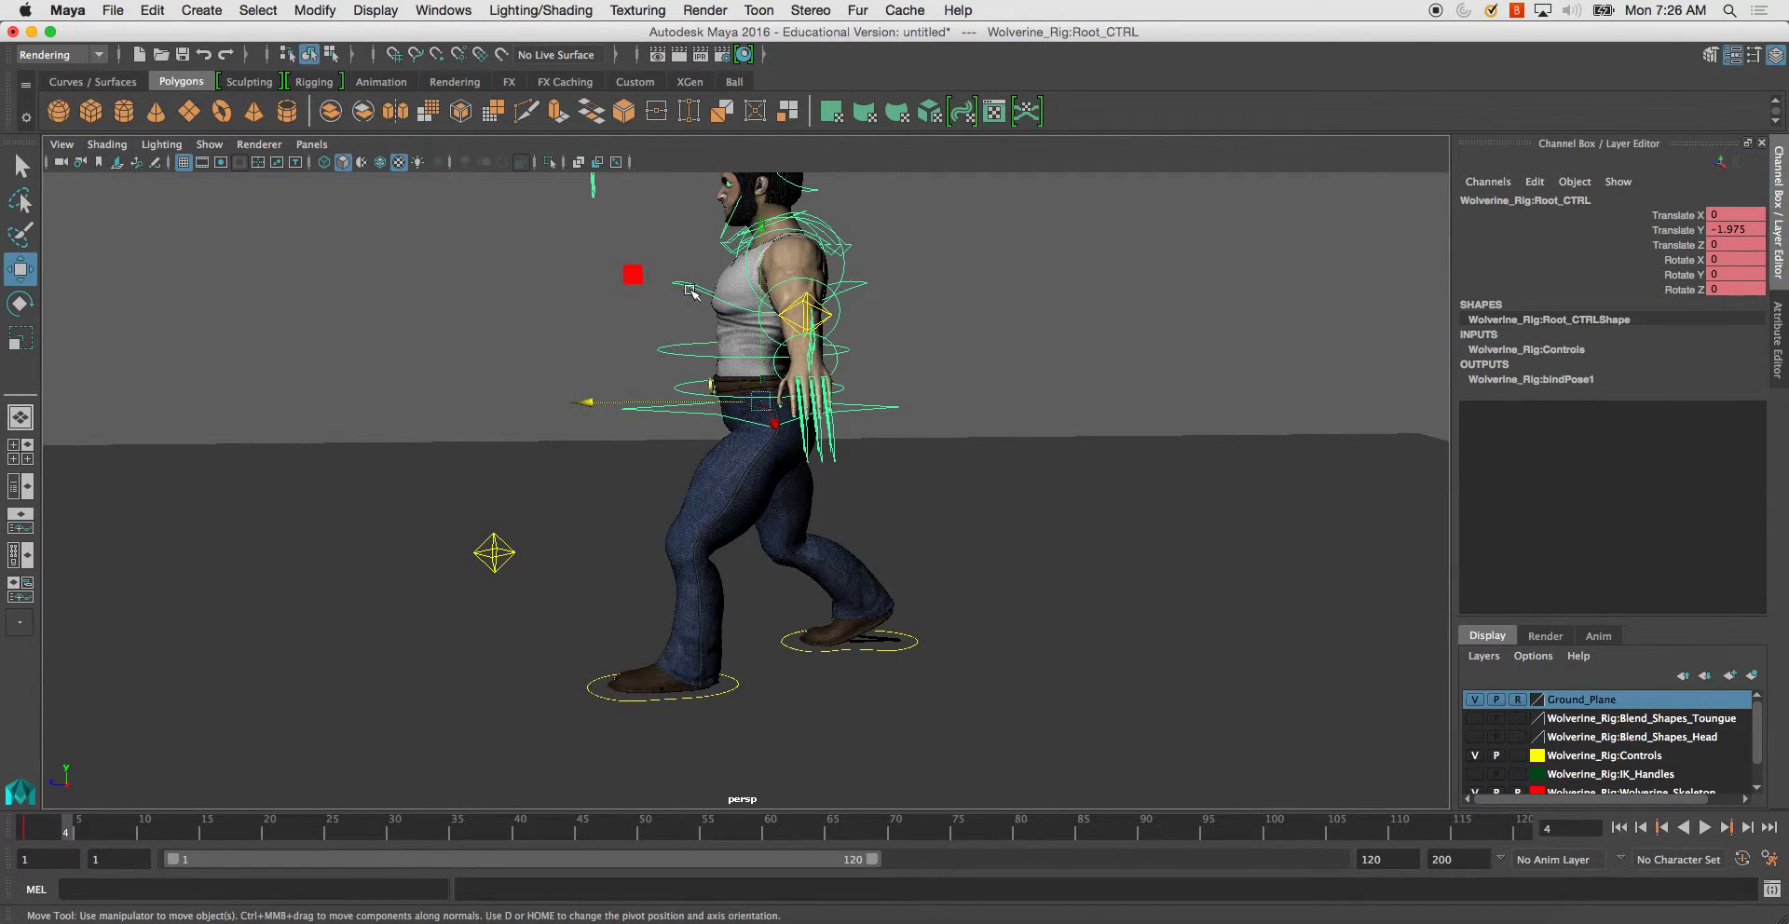
pyautogui.moveTo(759, 226); pyautogui.dragTo(764, 279, button='middle')
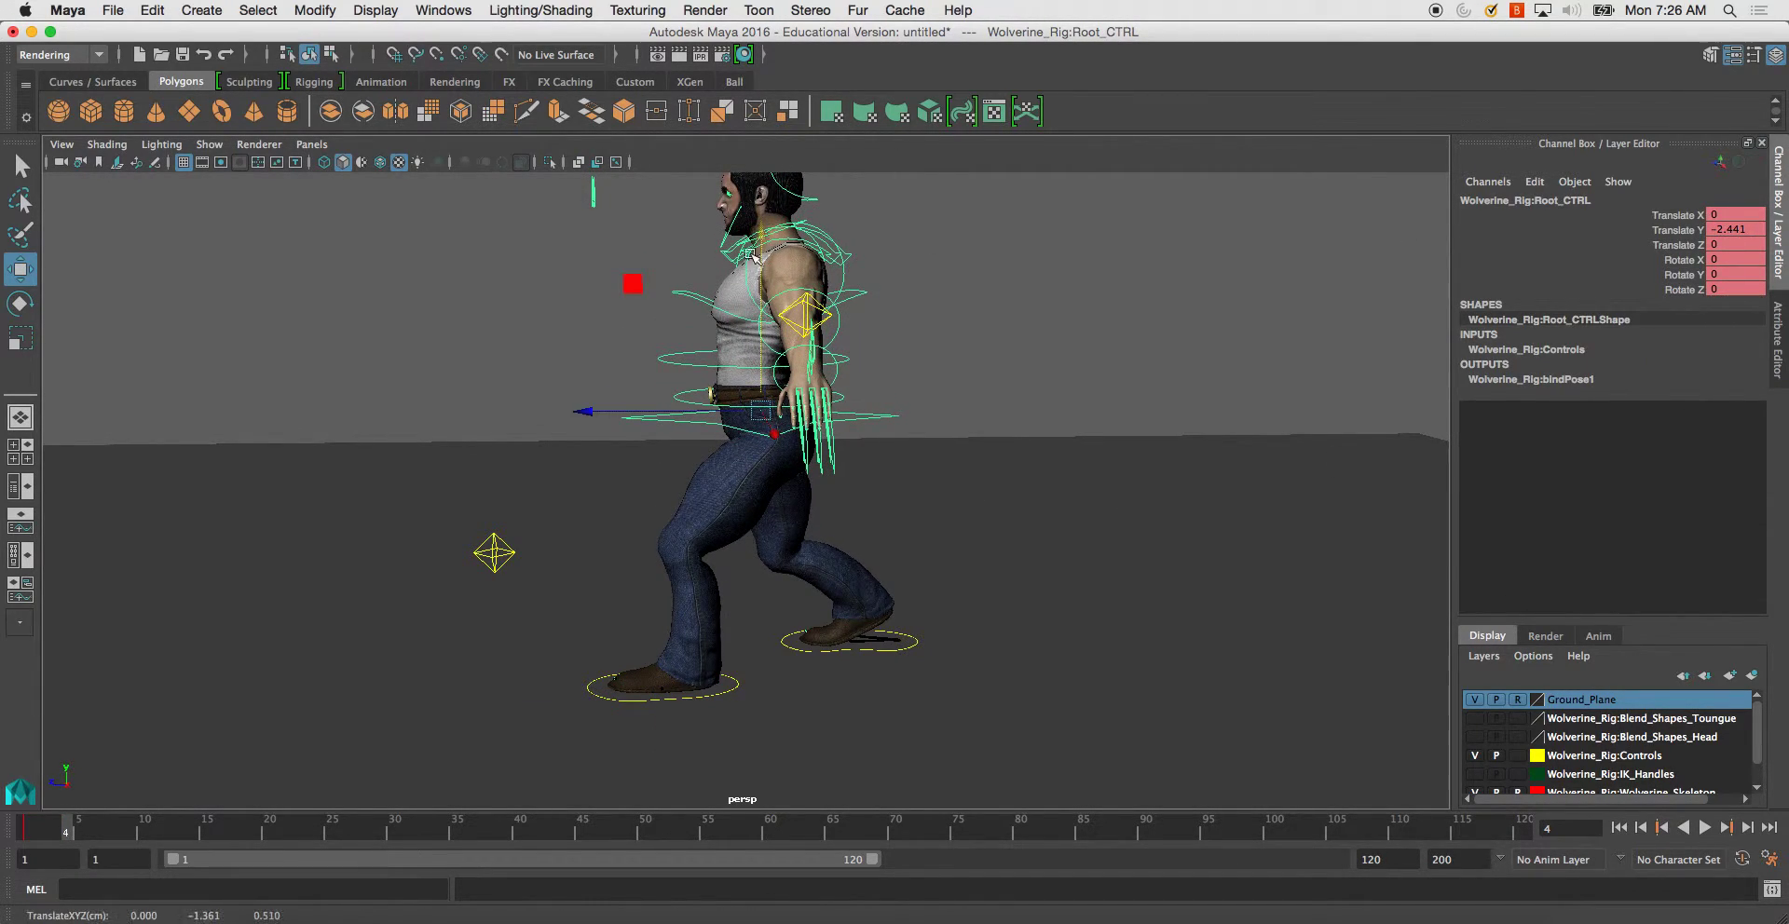
# - Flatten the right foot's Ball Raise to 0 and raise its Toe Raise to 25.7
pyautogui.click(905, 640)
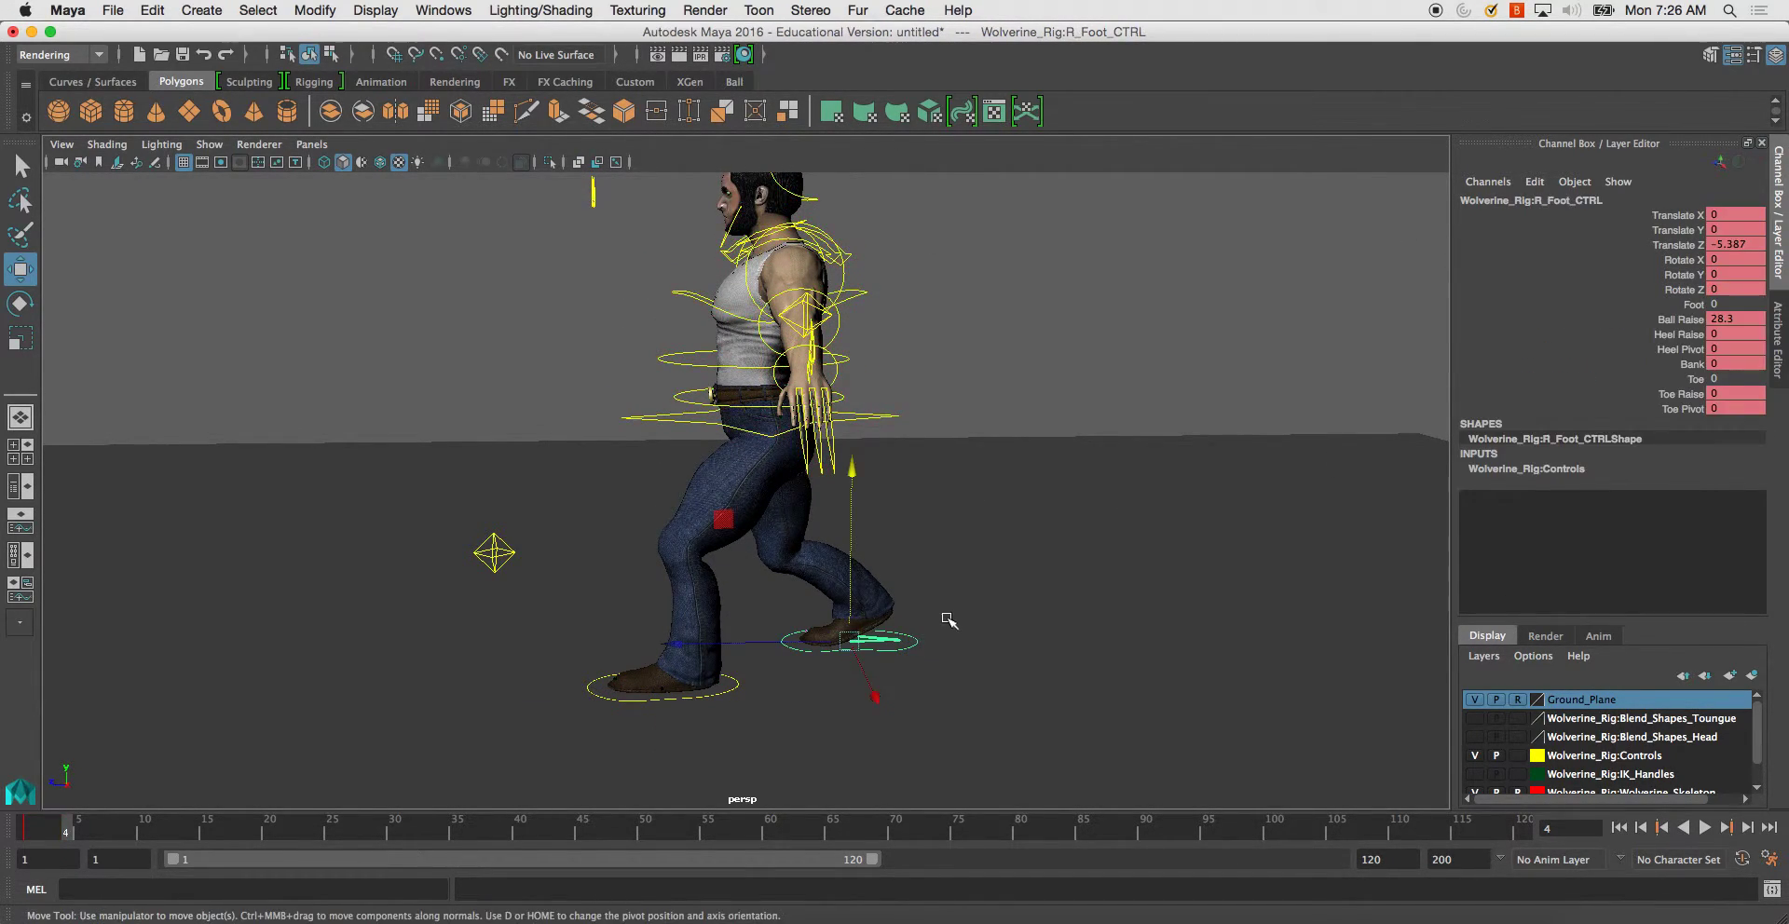
pyautogui.click(1681, 324)
pyautogui.moveTo(690, 428); pyautogui.dragTo(583, 436, button='middle')
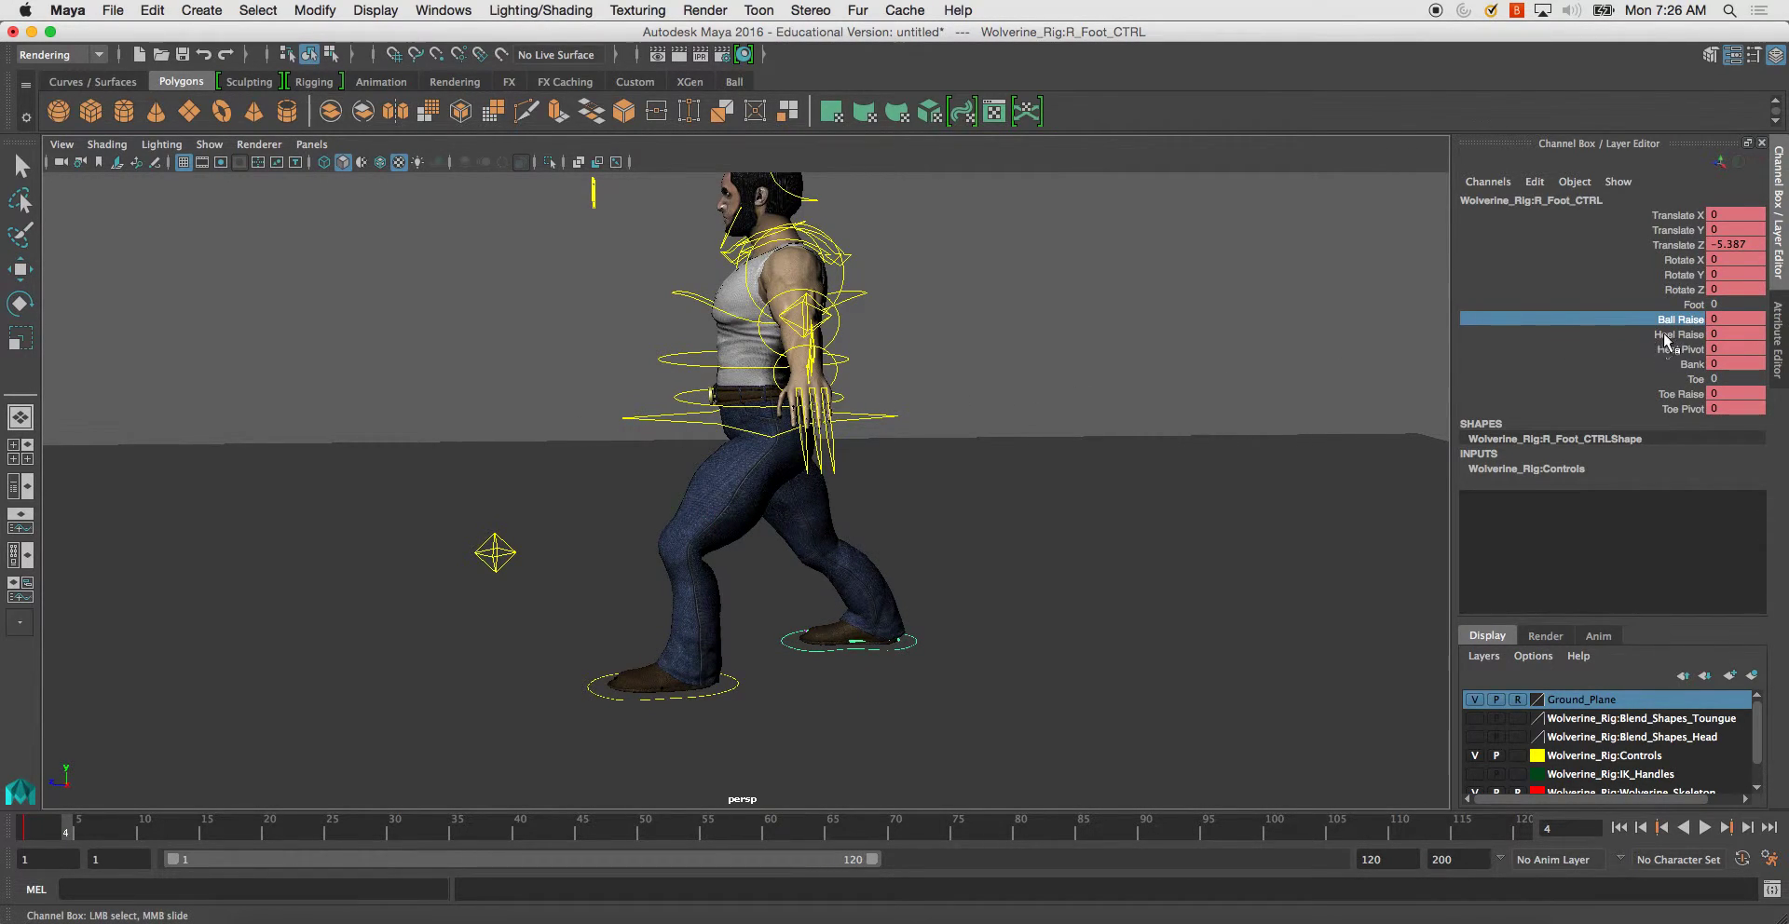
pyautogui.click(1663, 393)
pyautogui.moveTo(1255, 386); pyautogui.dragTo(1244, 466, button='middle')
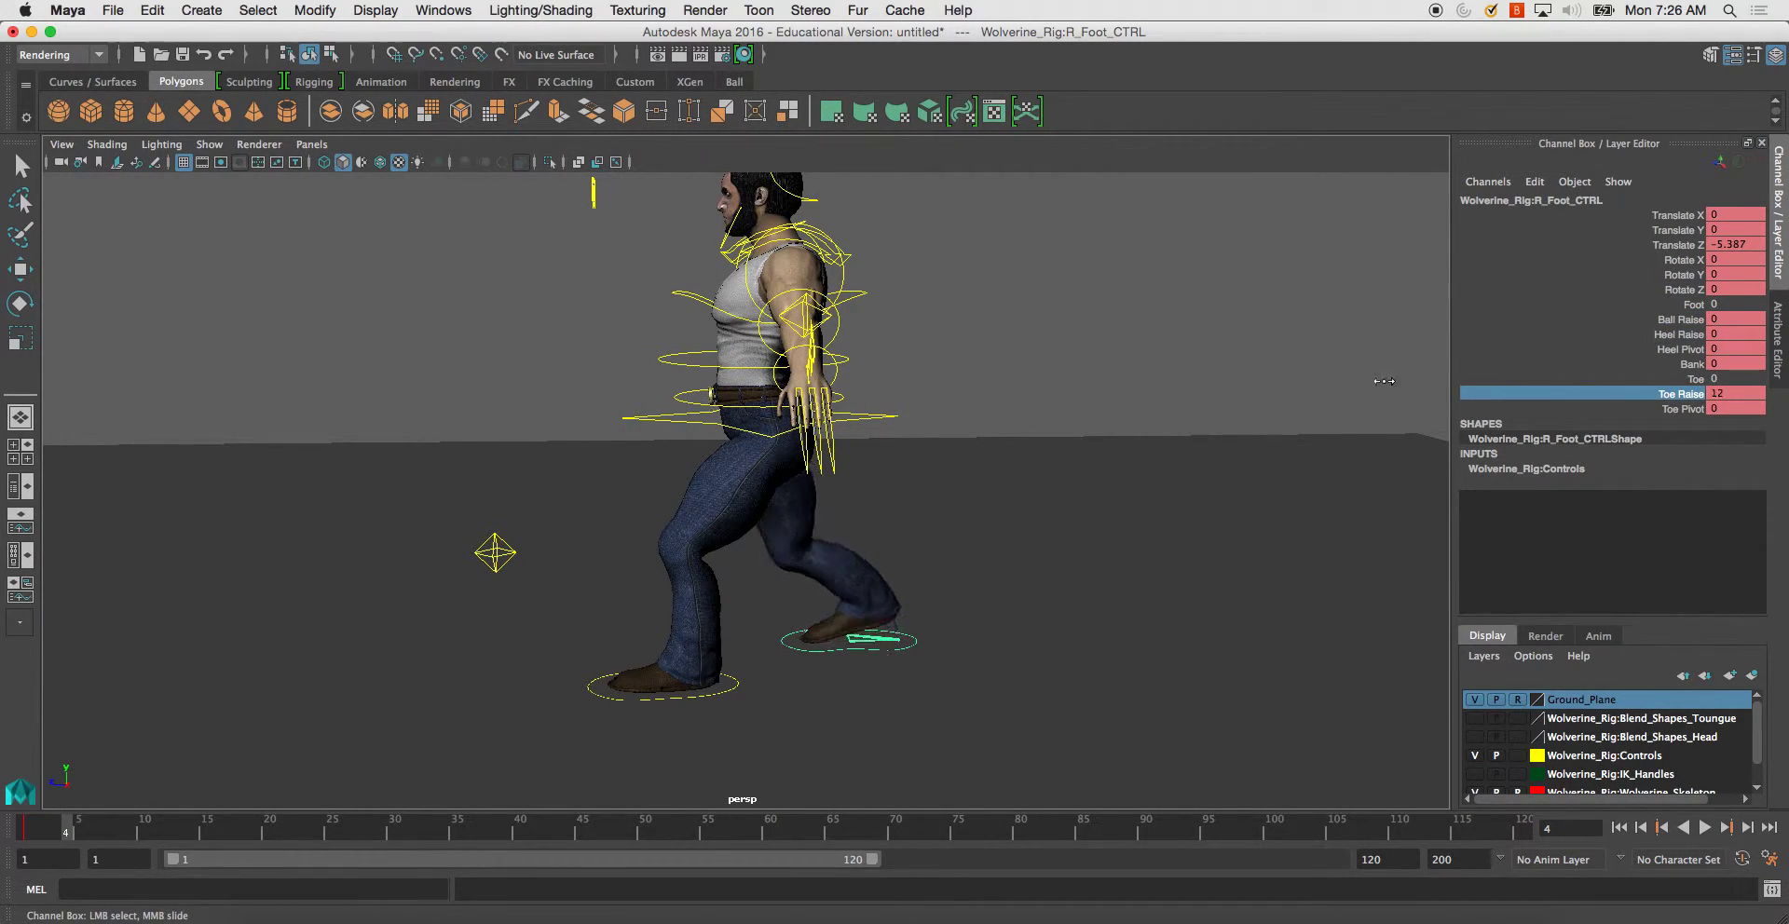
pyautogui.moveTo(1245, 465)
pyautogui.keyDown('alt'); pyautogui.mouseDown()
pyautogui.moveTo(1182, 499)
pyautogui.moveTo(1193, 423)
pyautogui.moveTo(1184, 511)
pyautogui.mouseUp(); pyautogui.keyUp('alt')
pyautogui.keyDown('alt'); pyautogui.moveTo(609, 728); pyautogui.dragTo(573, 728); pyautogui.keyUp('alt')
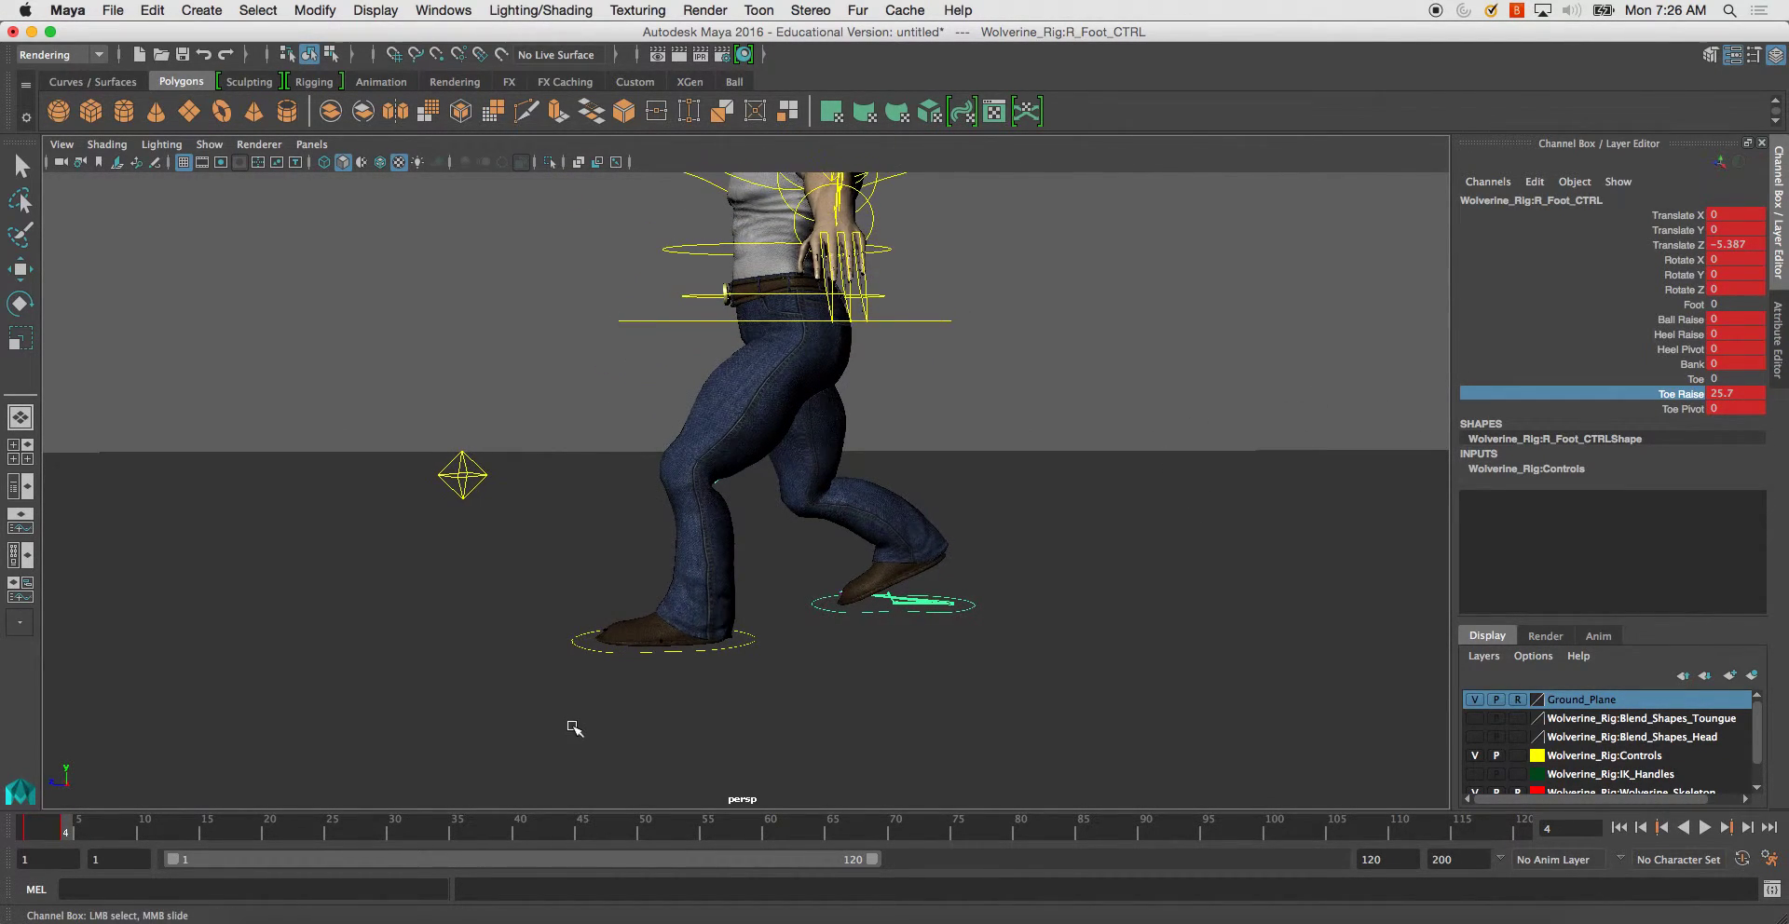
# - On an earlier frame, key the right foot at Ball Raise 16.5, Toe Raise 5.7, then play back
pyautogui.click(619, 320)
pyautogui.press('w')
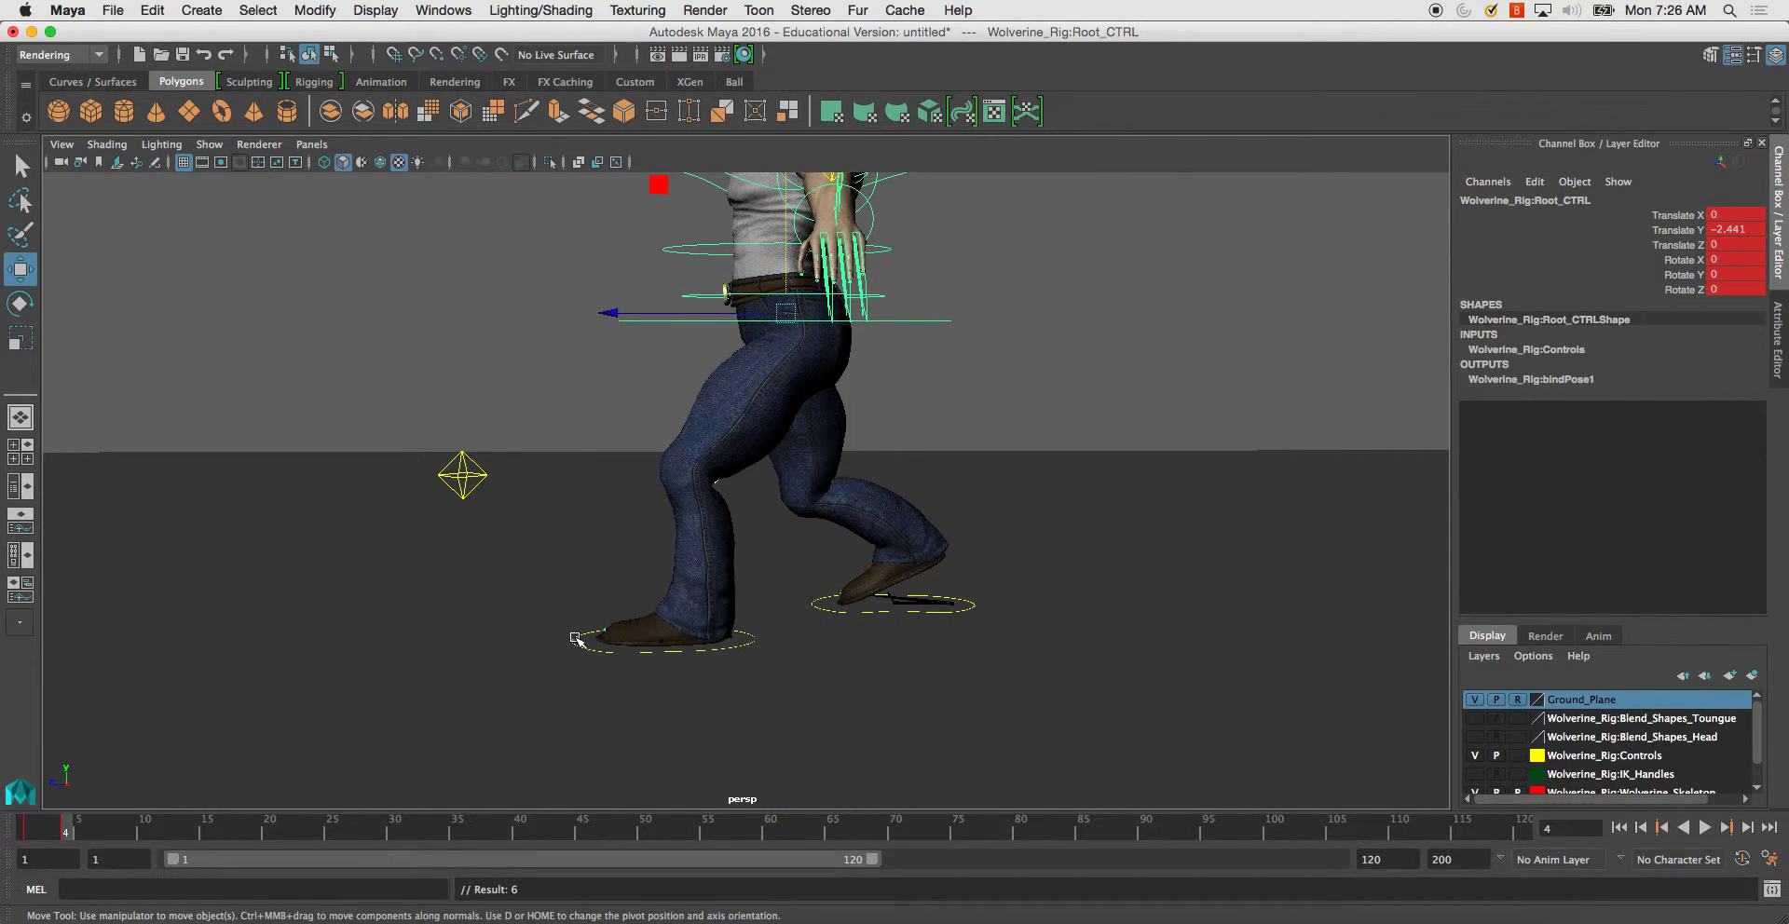
pyautogui.click(574, 638)
pyautogui.click(972, 610)
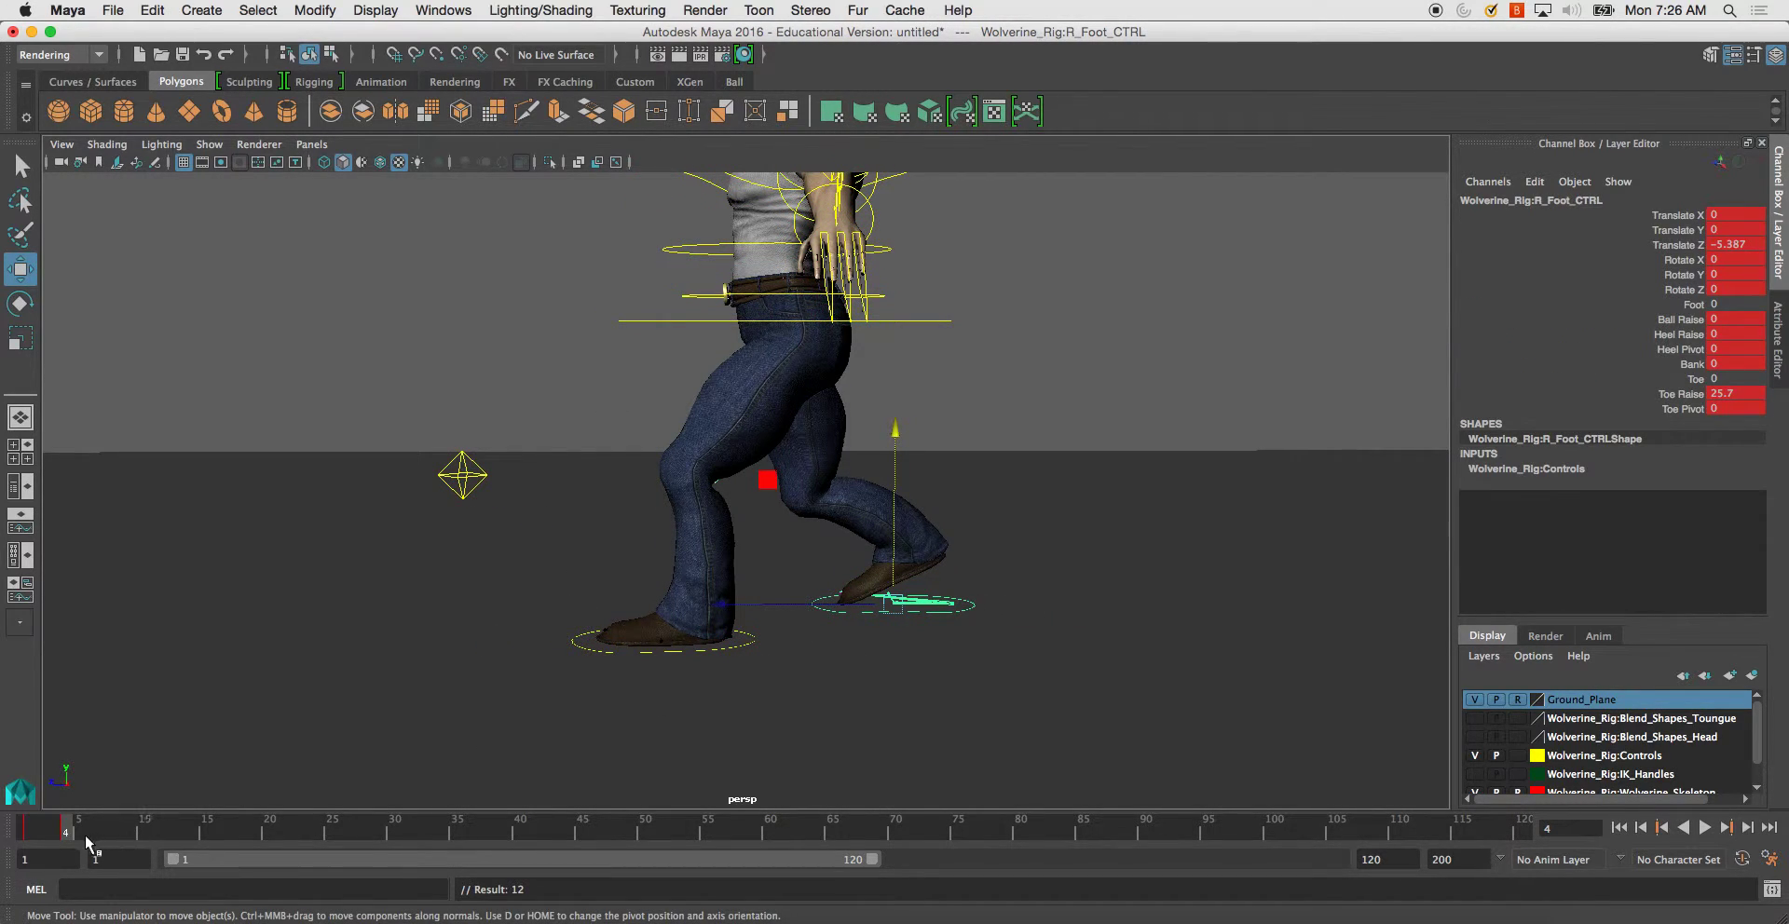
pyautogui.moveTo(85, 835)
pyautogui.mouseDown()
pyautogui.moveTo(43, 846)
pyautogui.moveTo(69, 850)
pyautogui.mouseUp()
pyautogui.click(1682, 328)
pyautogui.moveTo(1117, 370); pyautogui.dragTo(1252, 369, button='middle')
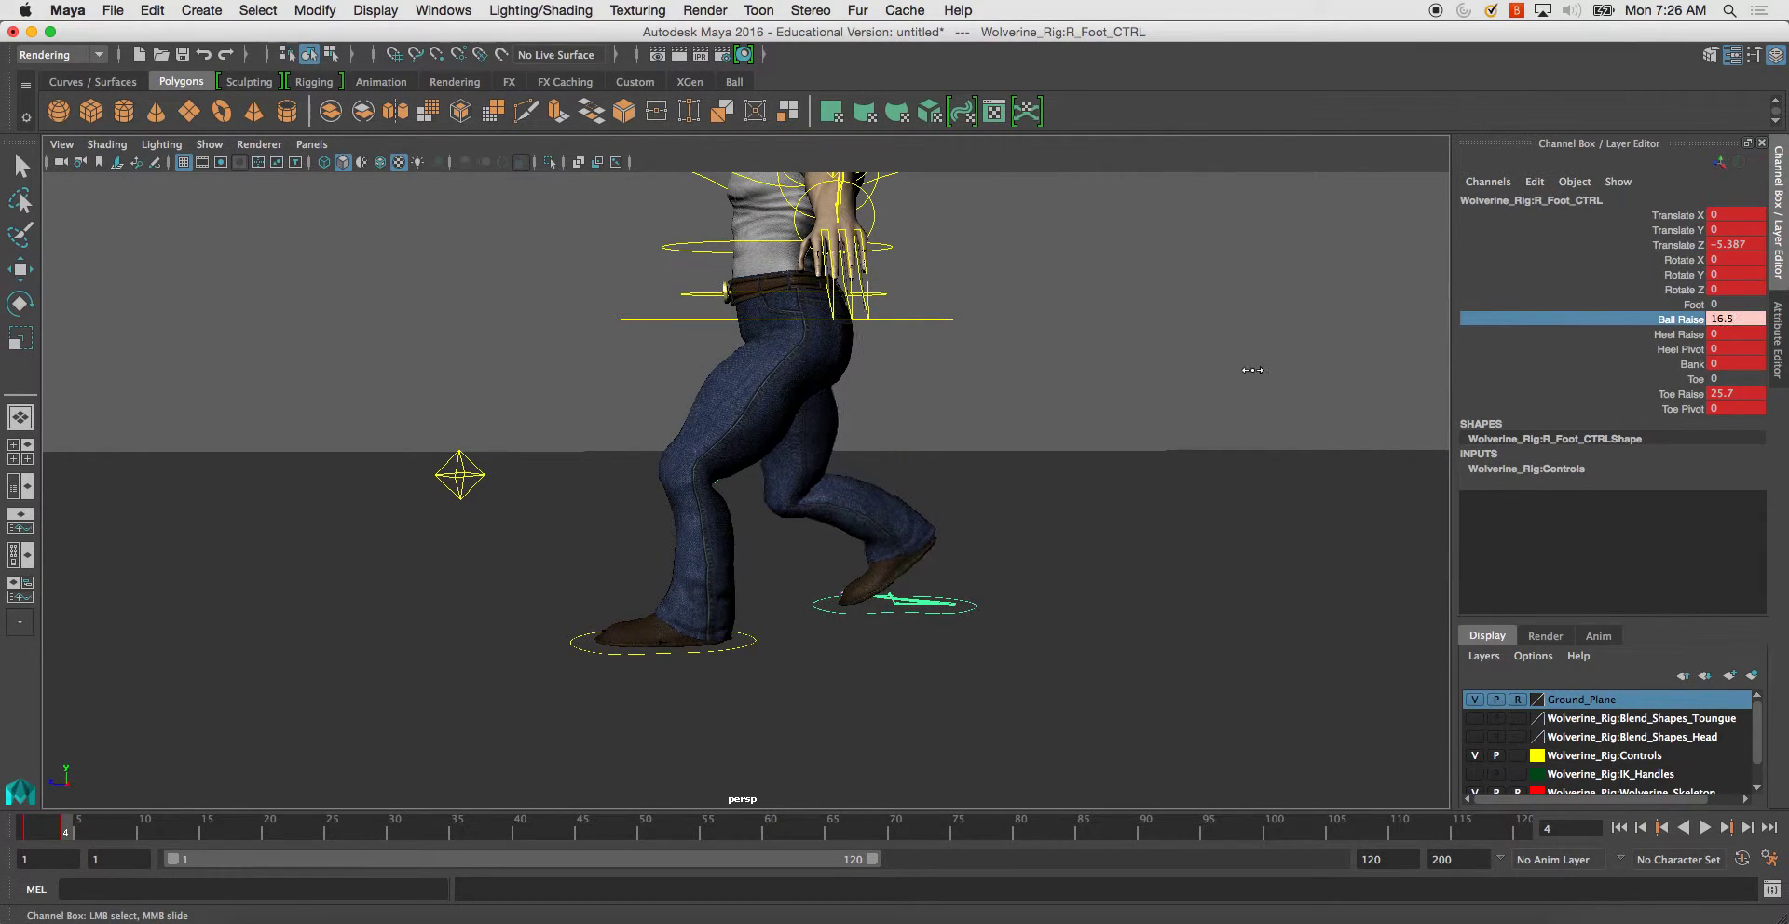
pyautogui.click(1685, 394)
pyautogui.moveTo(1062, 431); pyautogui.dragTo(874, 420, button='middle')
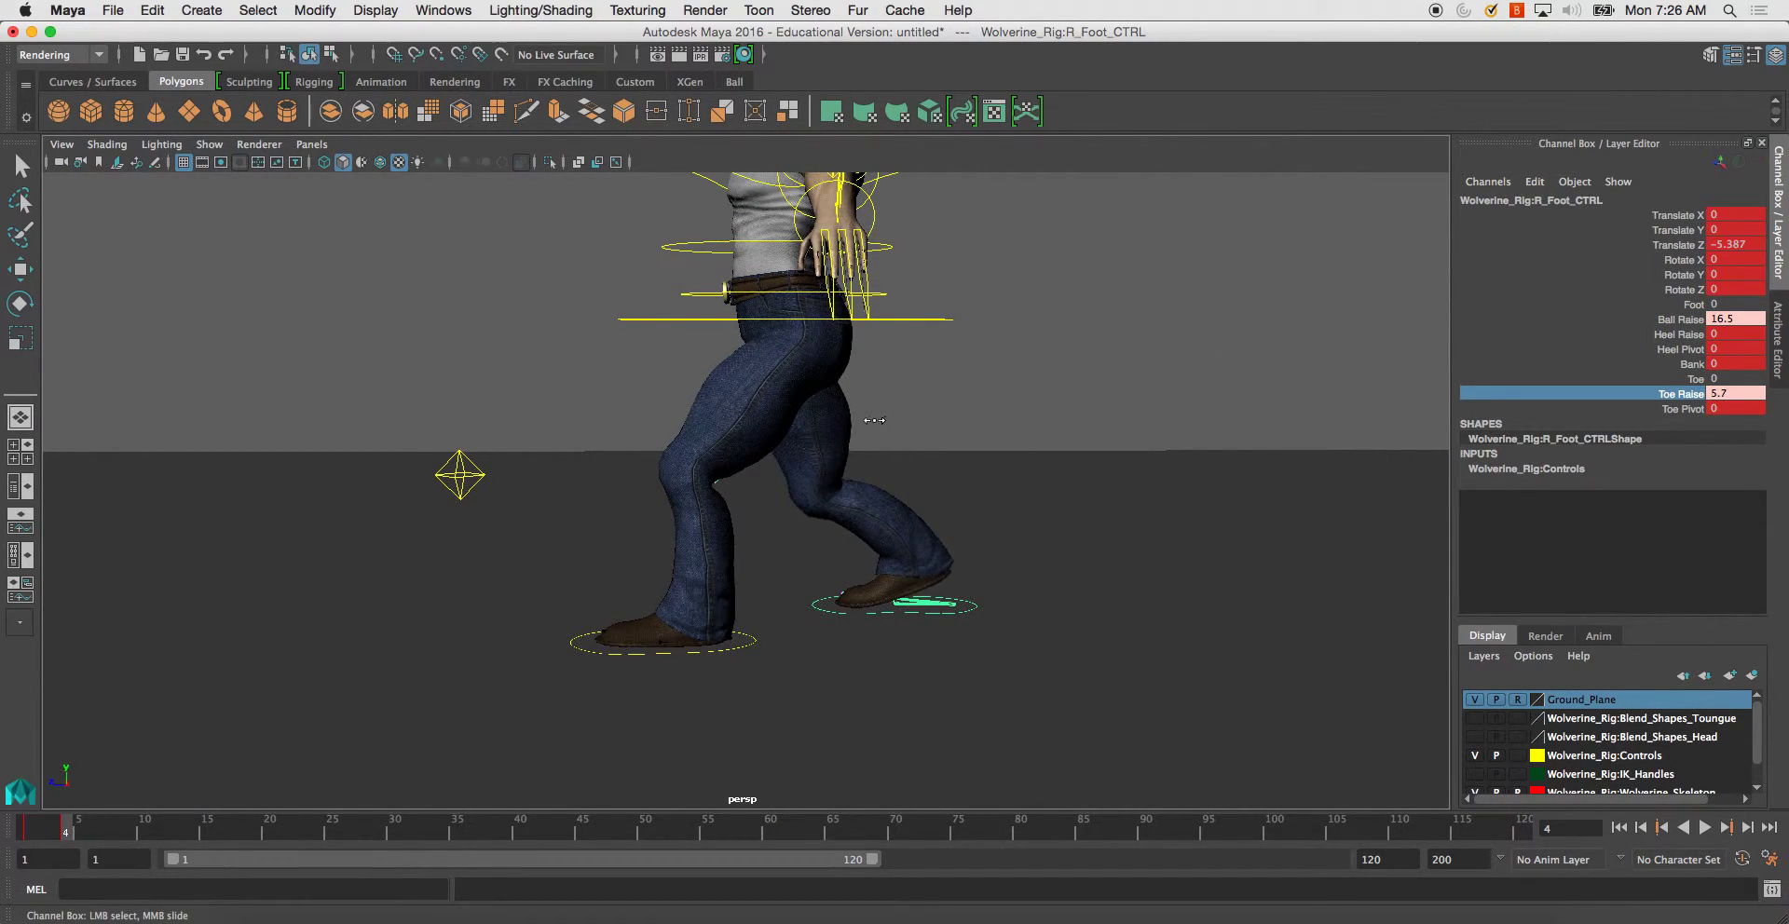
pyautogui.press('s')
pyautogui.hotkey('alt', 'v')
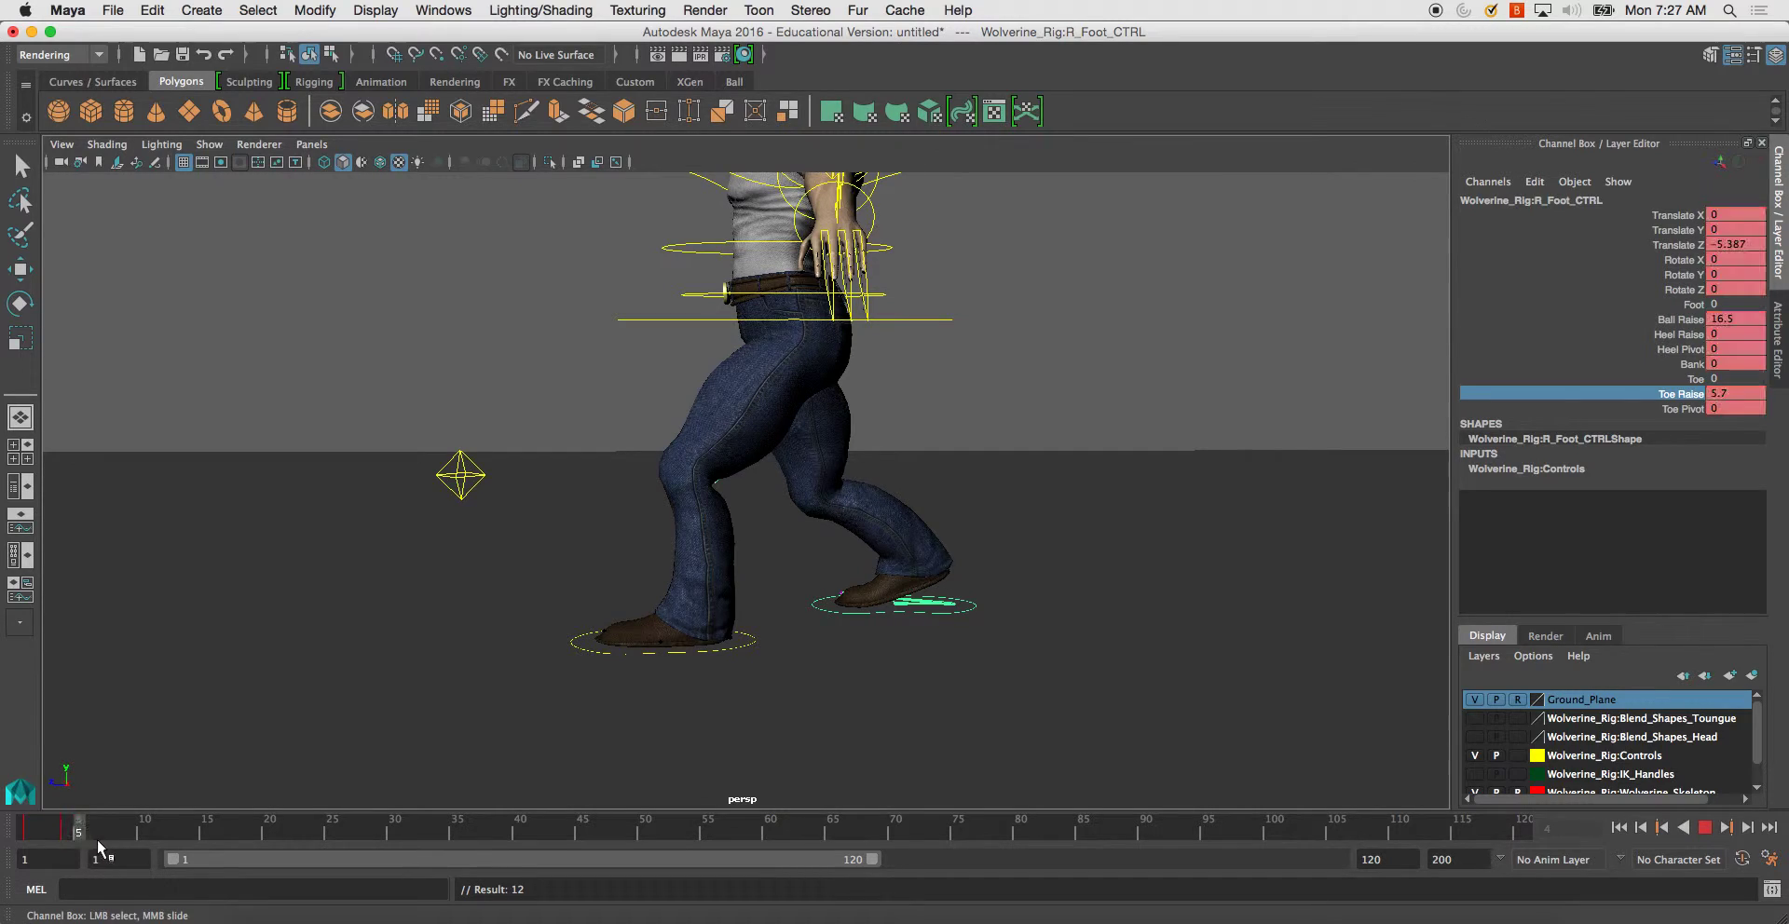
# - Stop playback, raise the hips and slide the left foot back under the body
pyautogui.hotkey('alt', 'v')
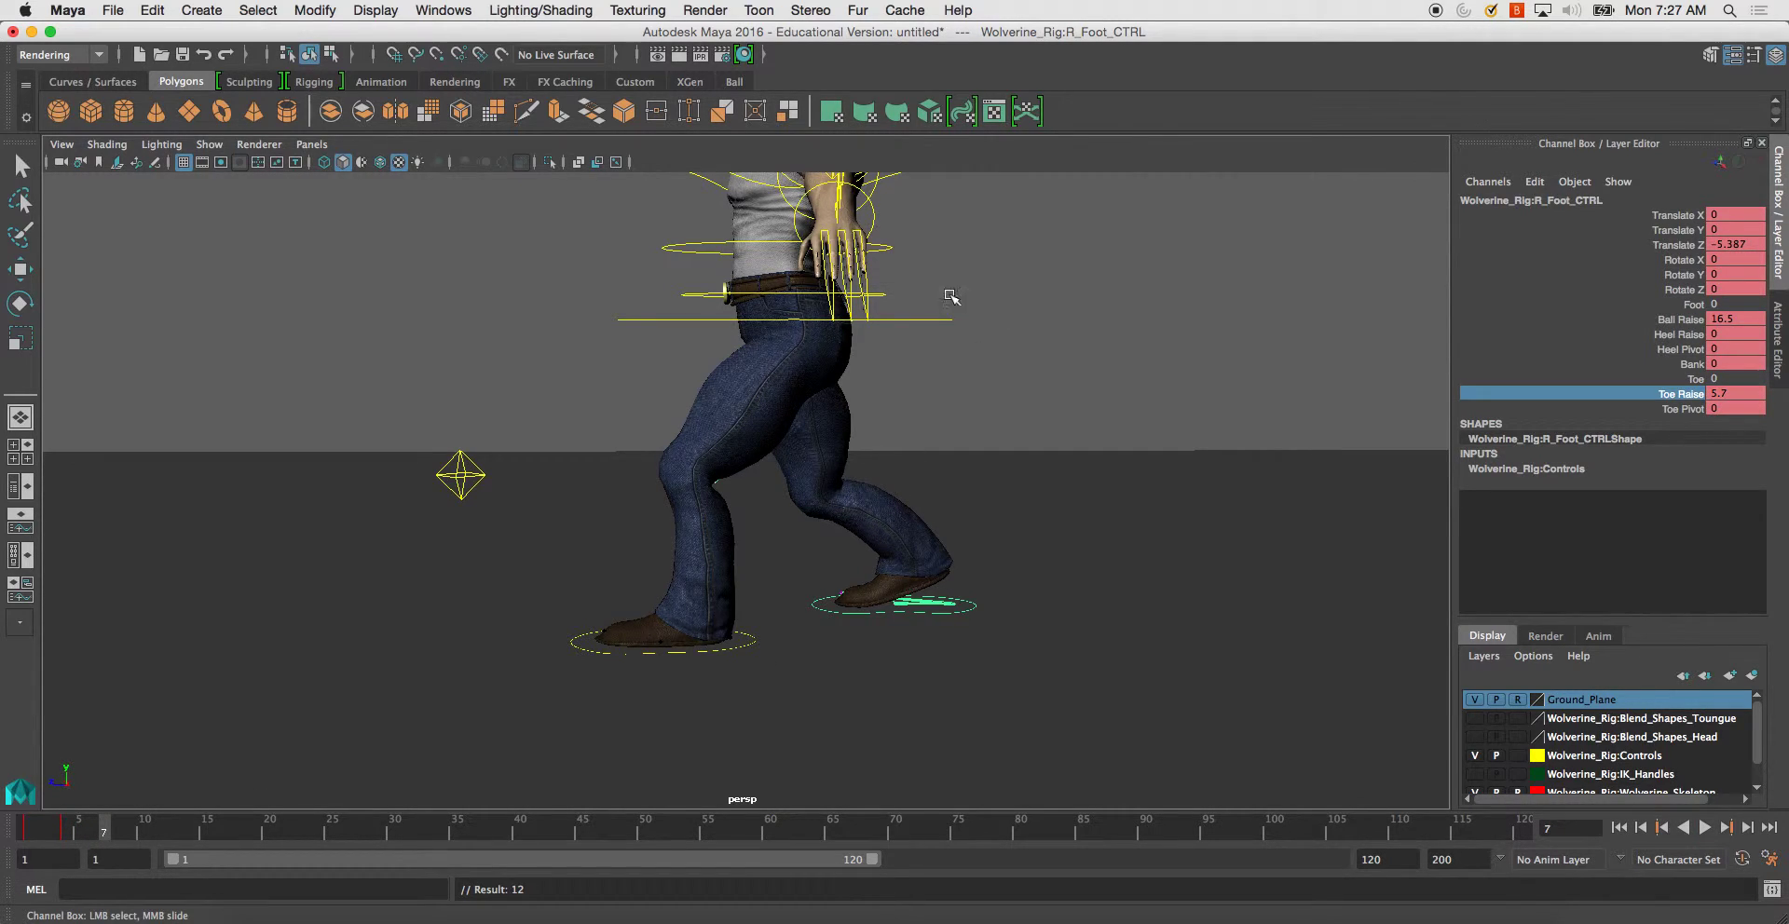
pyautogui.click(876, 298)
pyautogui.press('w')
pyautogui.moveTo(788, 224); pyautogui.dragTo(801, 382)
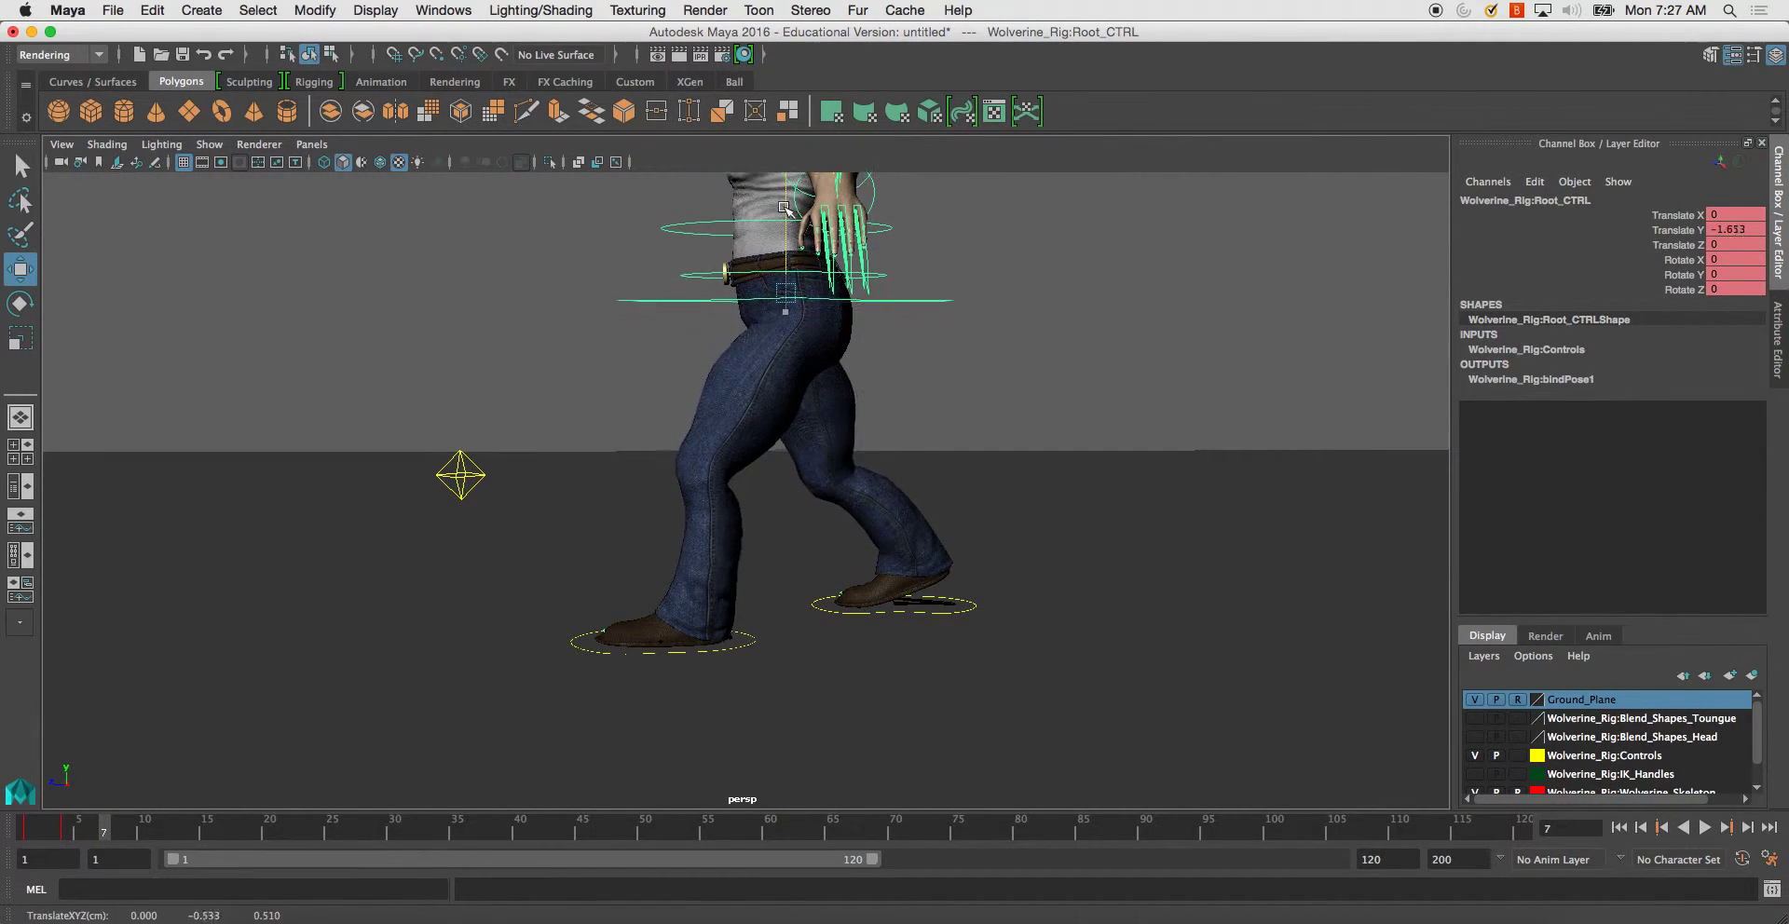
pyautogui.click(750, 636)
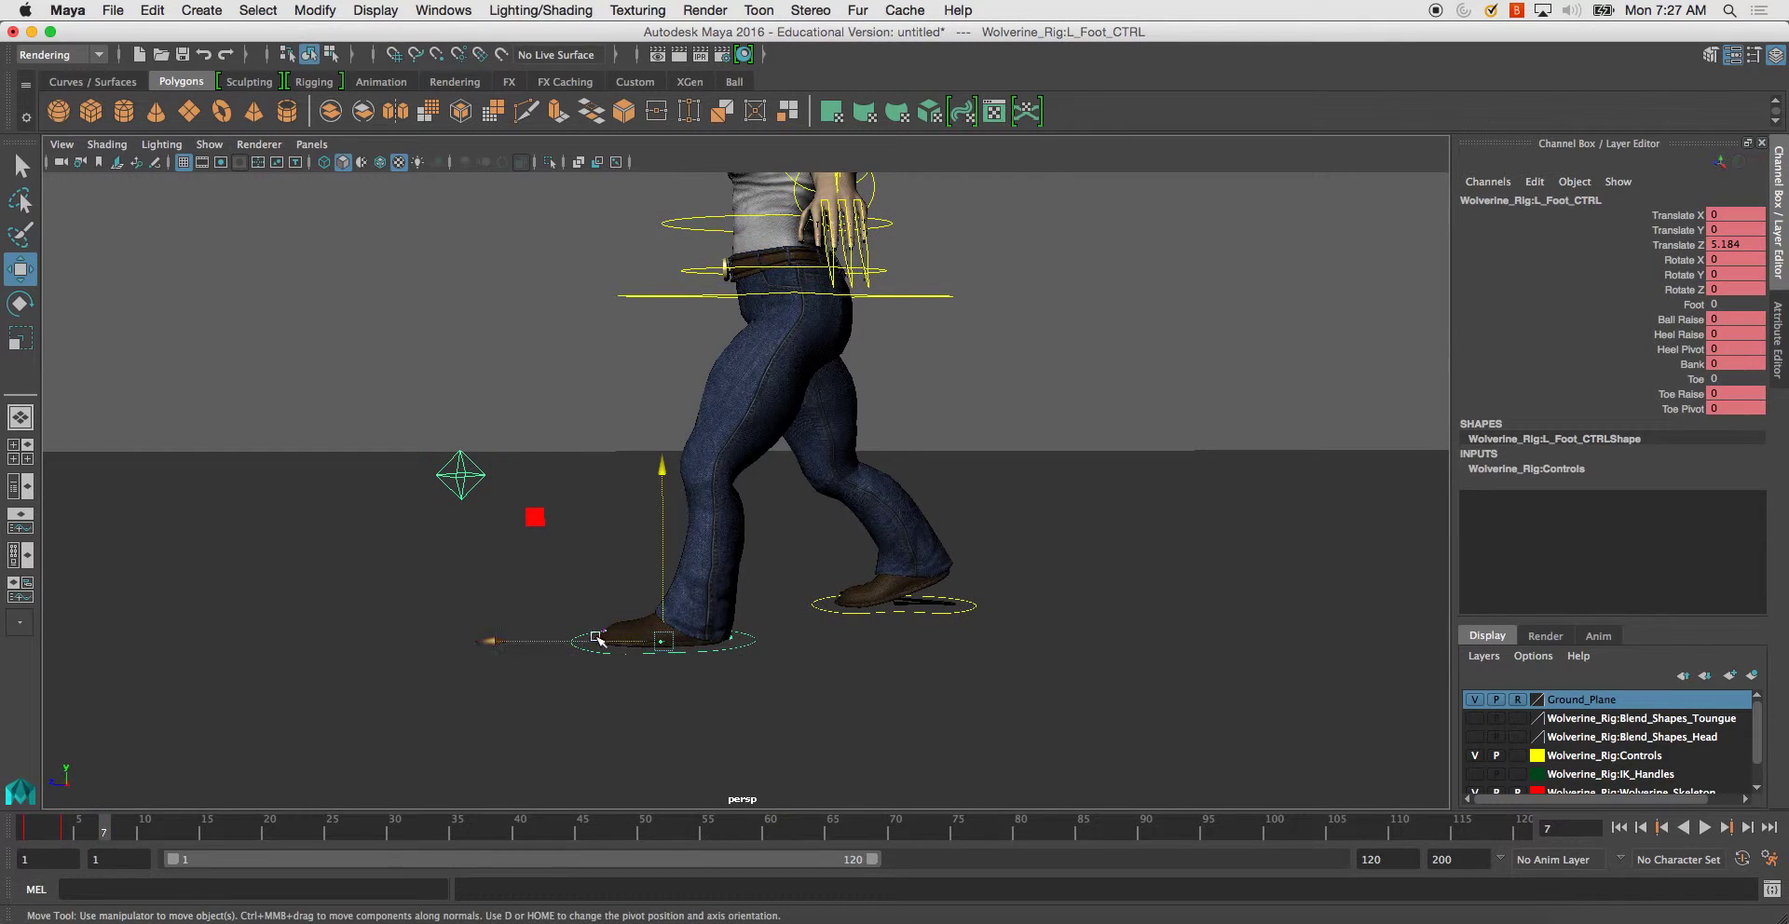
pyautogui.moveTo(601, 641); pyautogui.dragTo(626, 652)
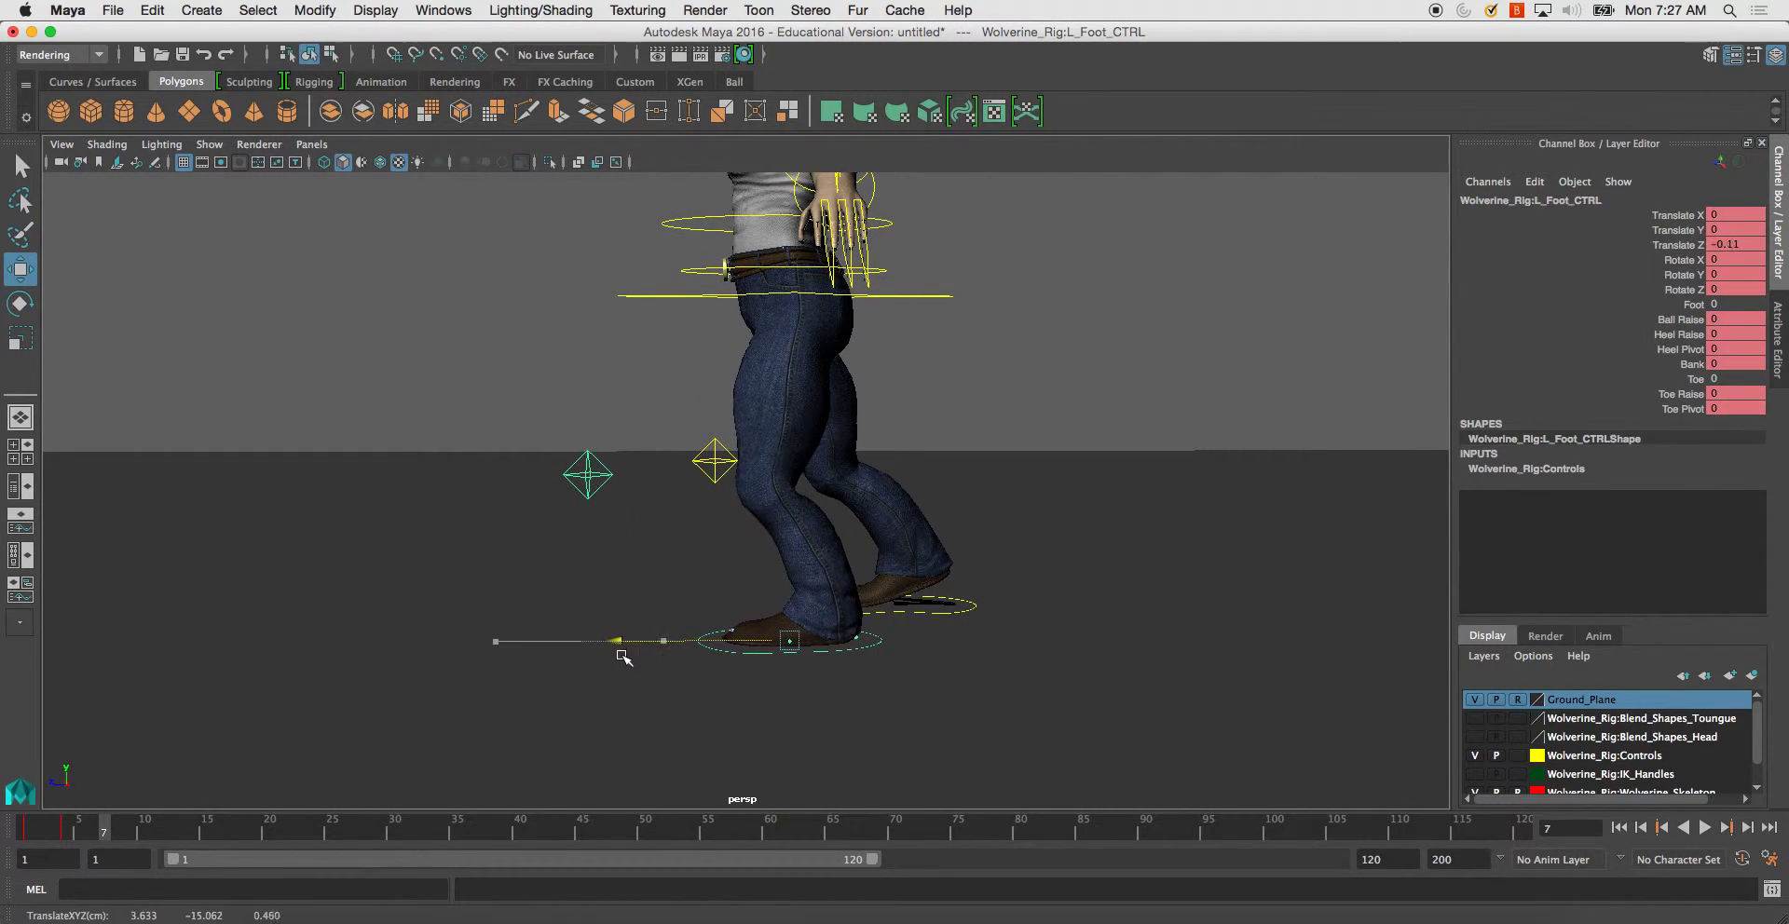
# - Lift the right foot off the ground and set its Ball Raise and Toe Raise to 0
pyautogui.click(972, 609)
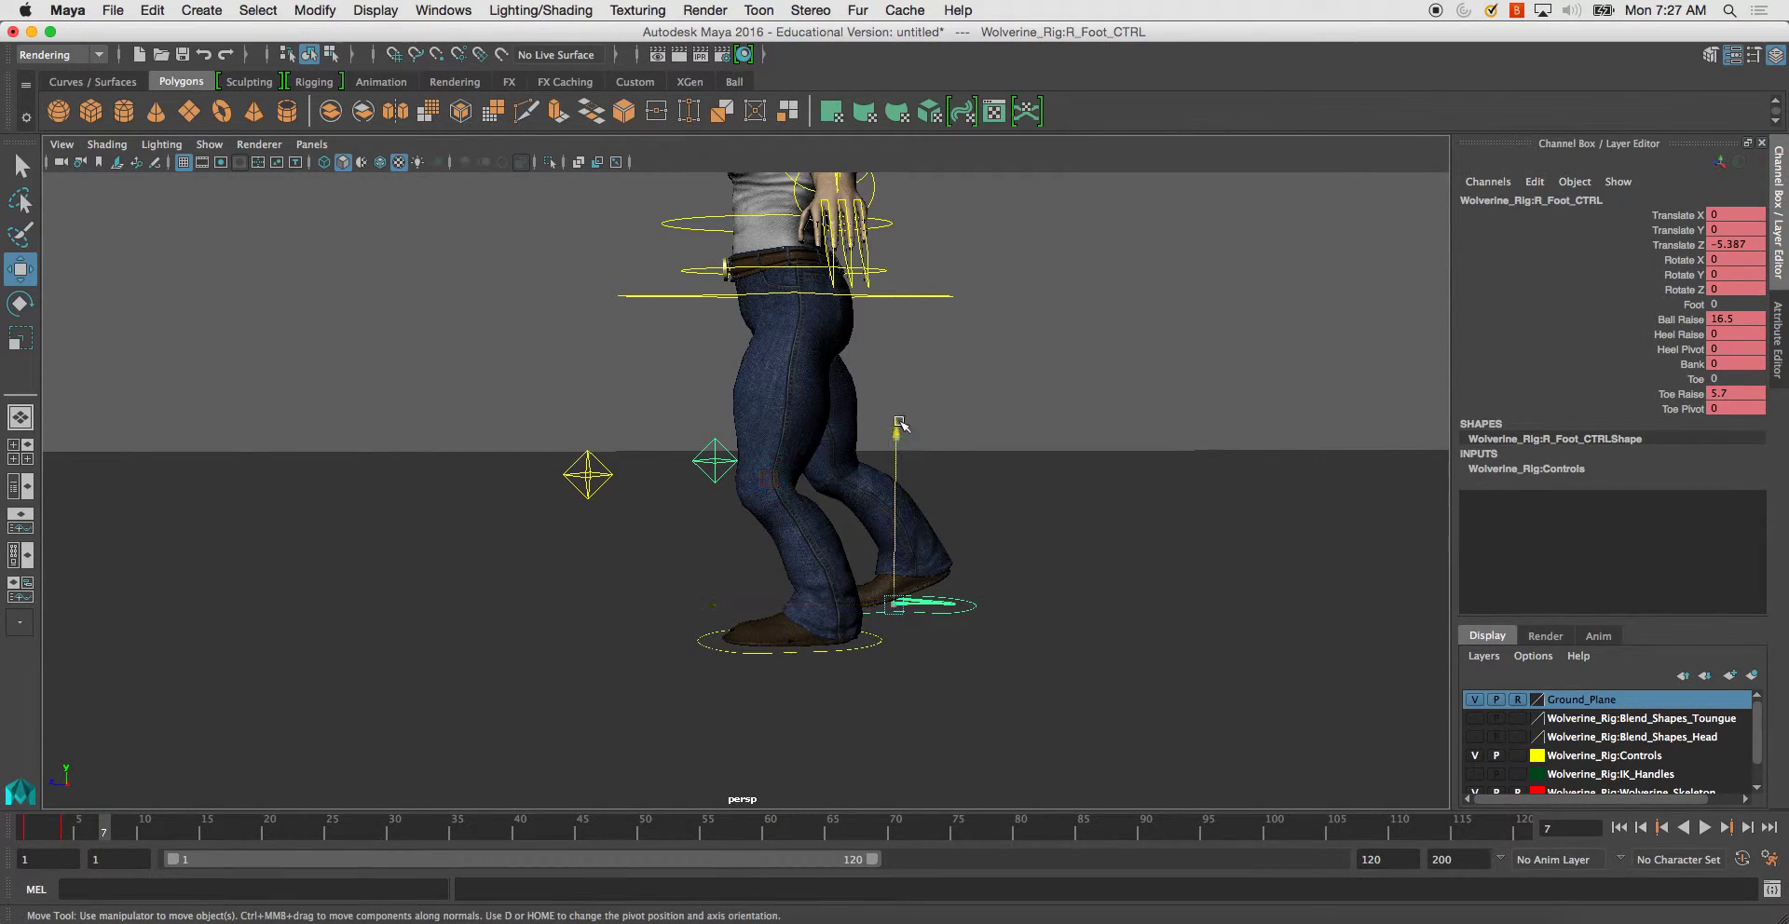
pyautogui.moveTo(896, 503); pyautogui.dragTo(1006, 435)
pyautogui.doubleClick(1730, 319)
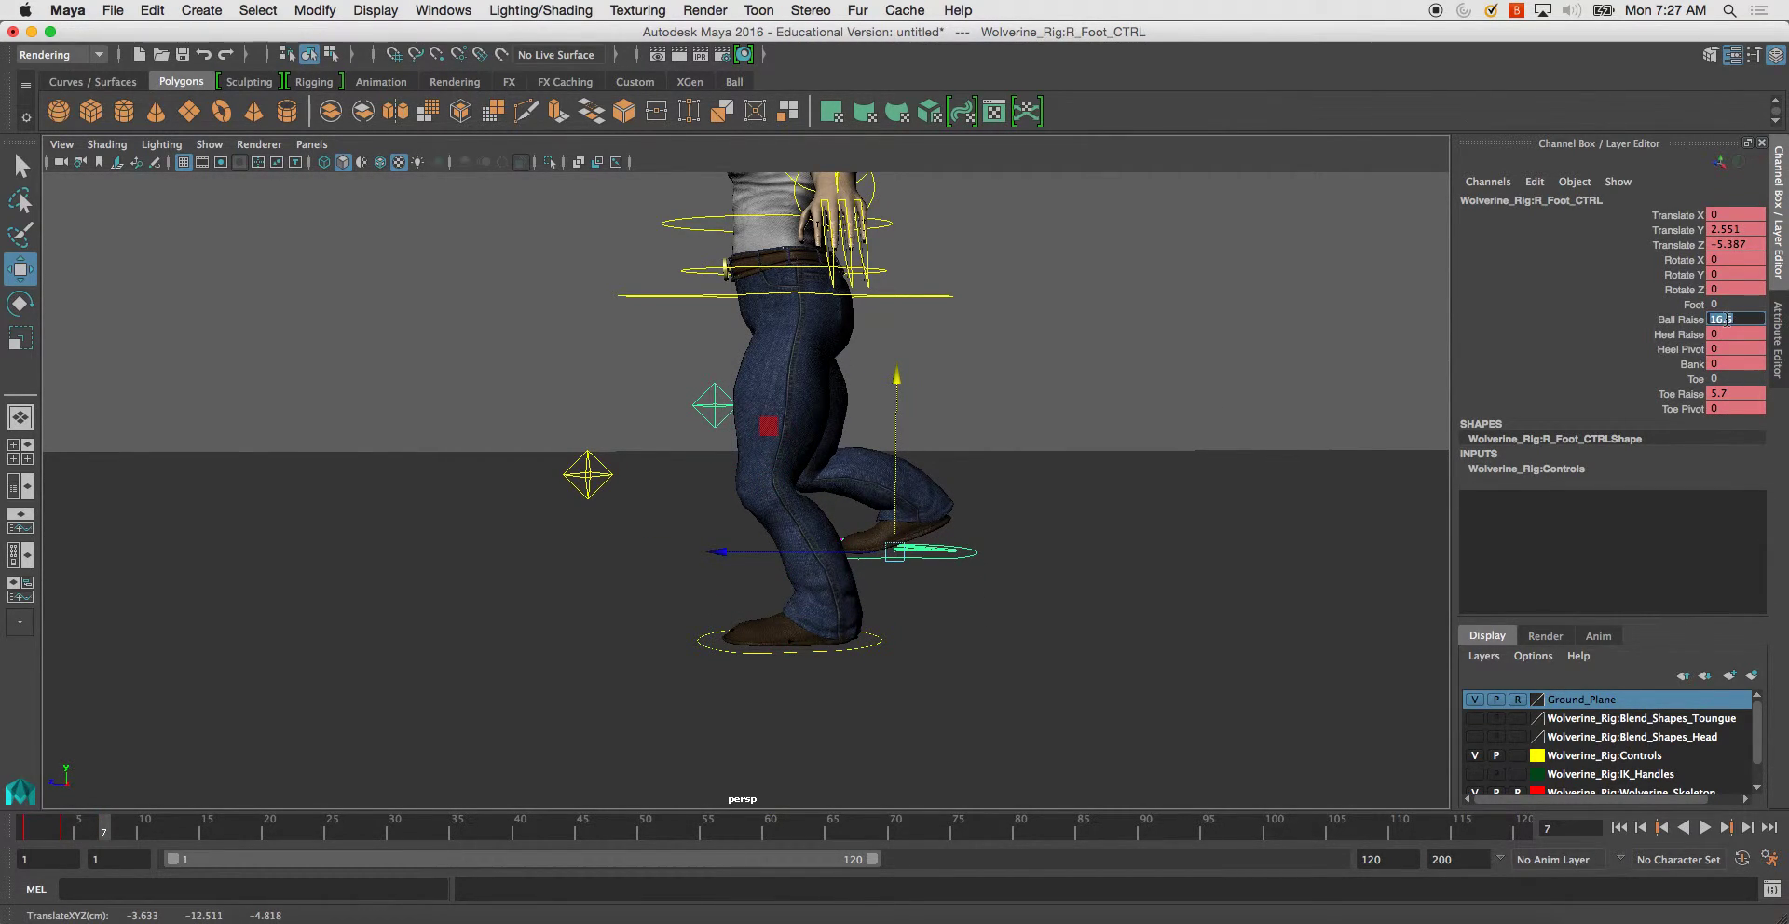
pyautogui.write('0')
pyautogui.press('Tab')
pyautogui.press('Tab')
pyautogui.press('Tab')
pyautogui.press('Tab')
pyautogui.press('Tab')
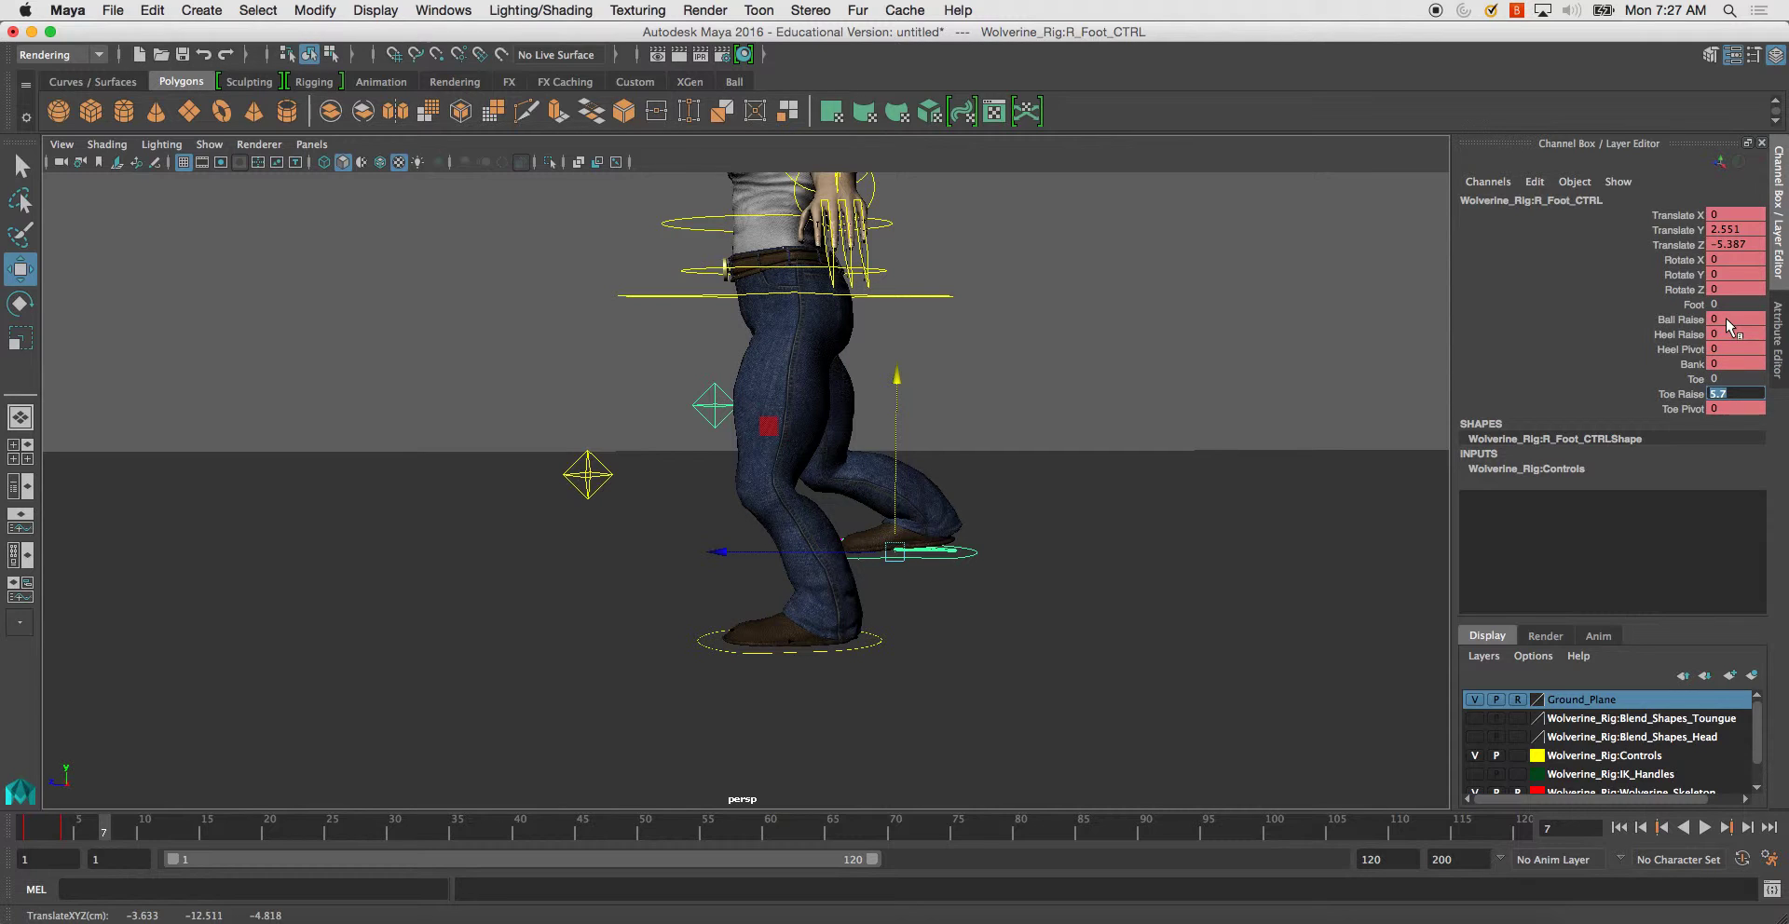
pyautogui.write('0')
pyautogui.press('Return')
# - Tilt the lifted right foot's toes down about 55 degrees, bring it forward, and raise the right knee
pyautogui.press('e')
pyautogui.keyDown('alt'); pyautogui.moveTo(965, 460); pyautogui.dragTo(988, 464); pyautogui.keyUp('alt')
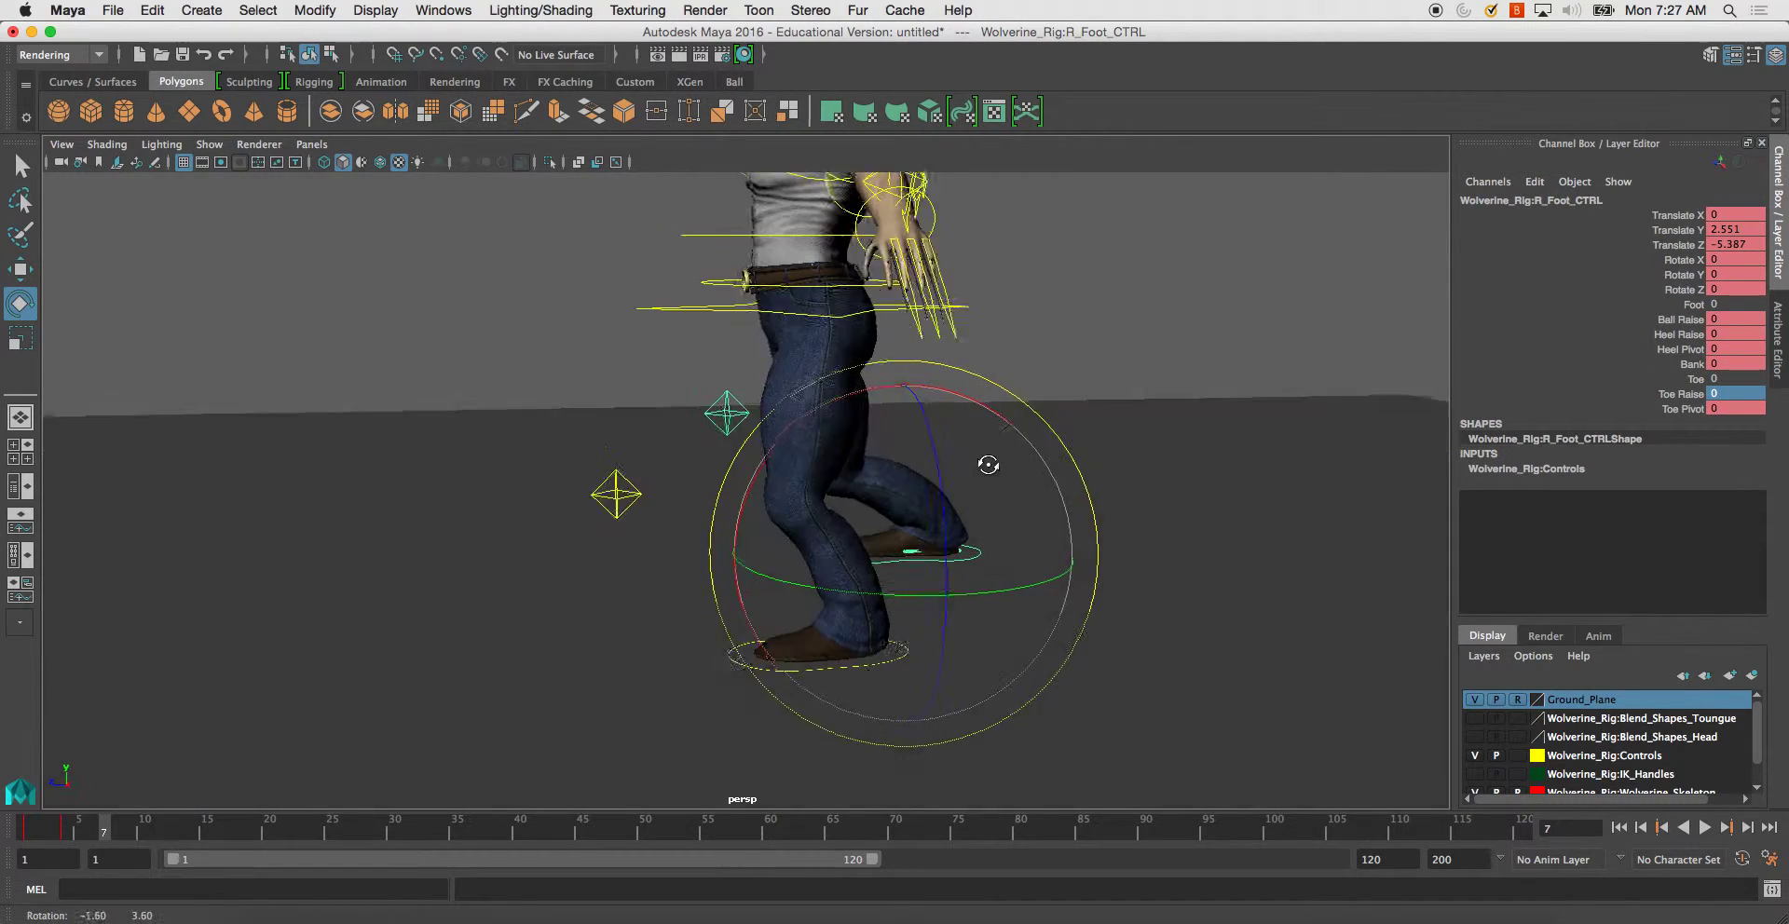
pyautogui.moveTo(864, 394); pyautogui.dragTo(819, 550)
pyautogui.press('w')
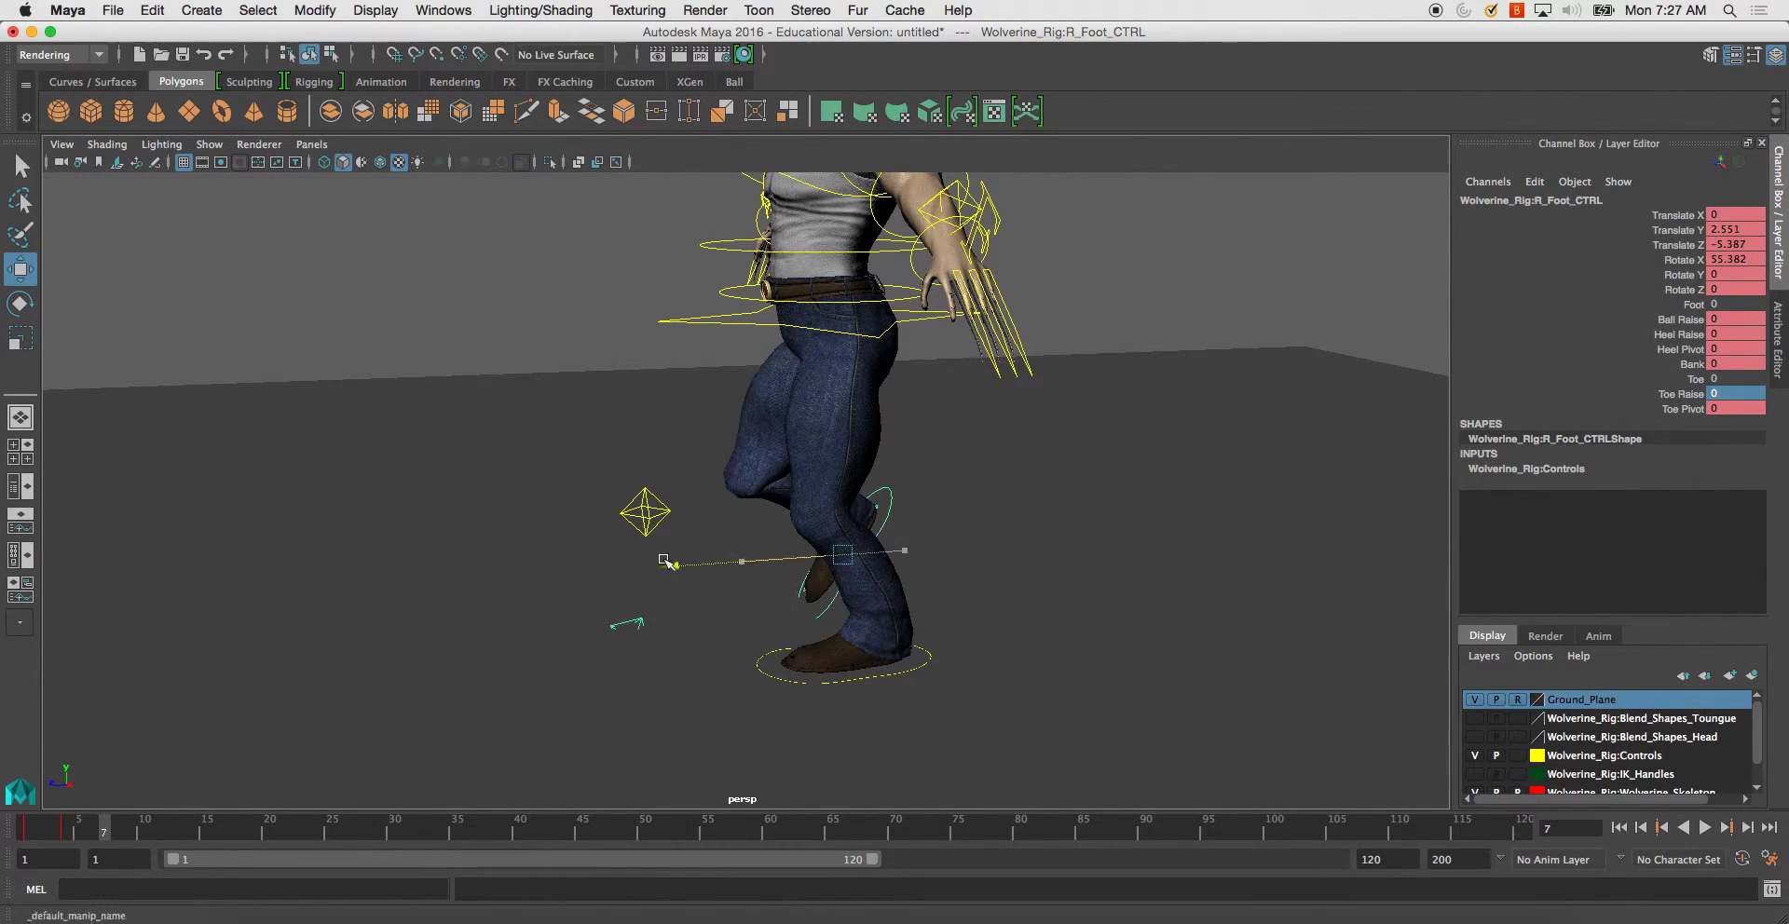
pyautogui.moveTo(664, 562); pyautogui.dragTo(663, 564)
pyautogui.click(645, 511)
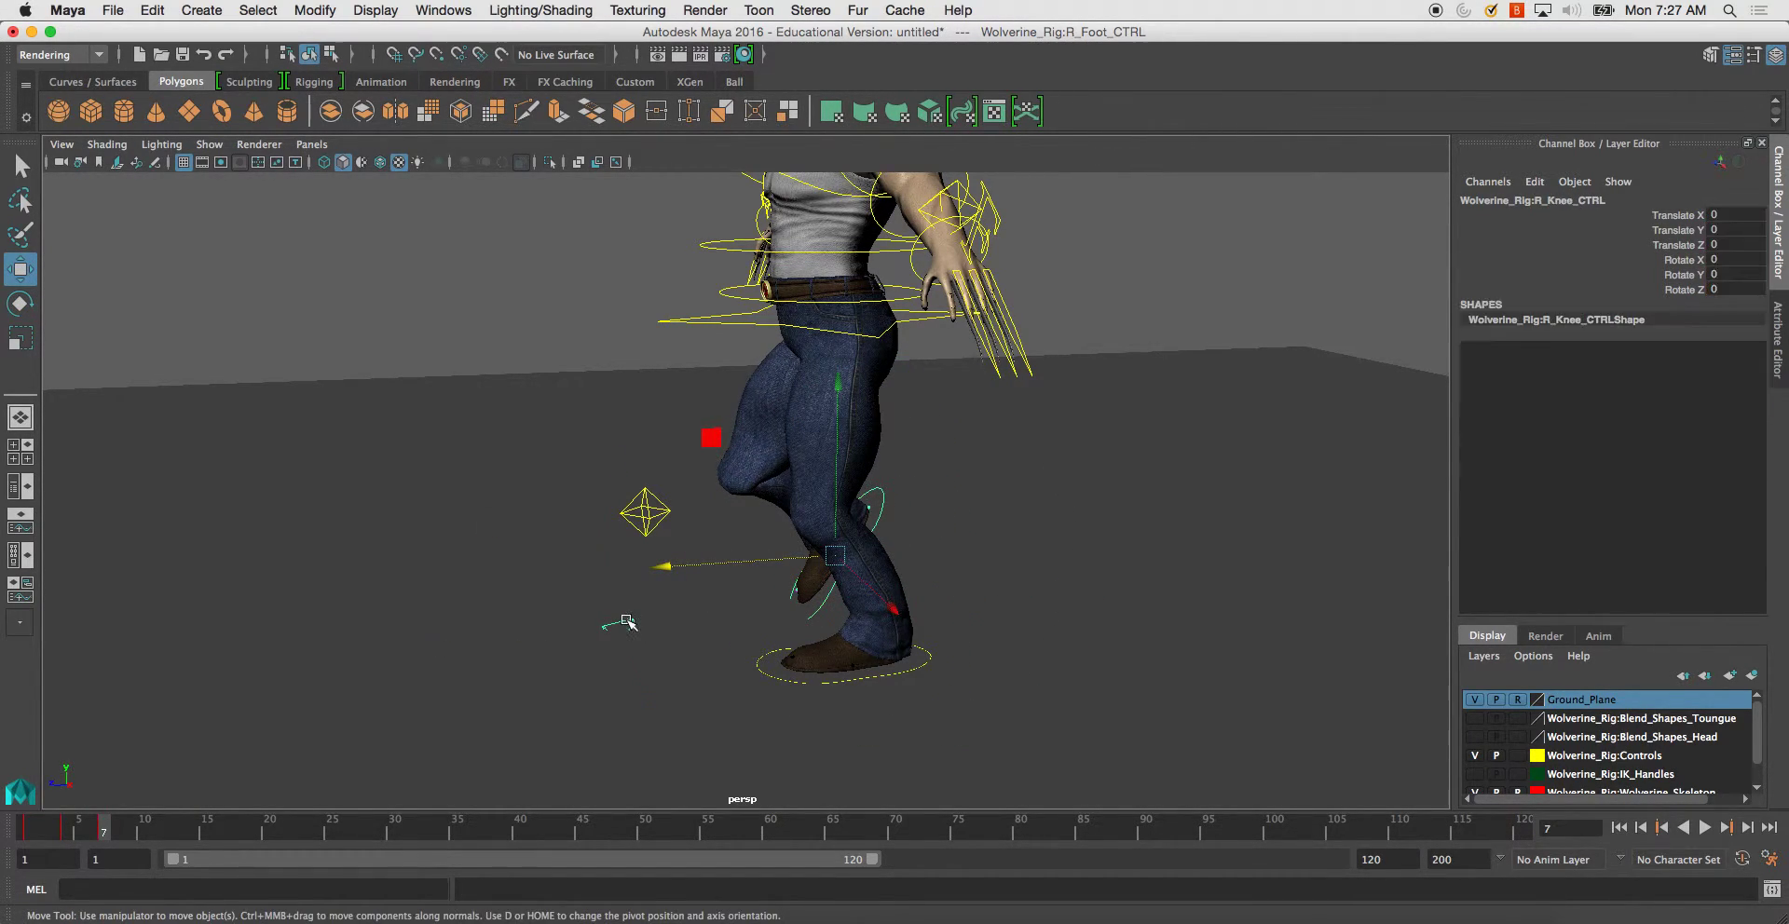
pyautogui.moveTo(643, 447)
pyautogui.mouseDown()
pyautogui.moveTo(671, 415)
pyautogui.moveTo(637, 461)
pyautogui.moveTo(814, 430)
pyautogui.moveTo(831, 592)
pyautogui.mouseUp()
# - At frame 1, reset the right knee control's position to zero and key it
pyautogui.moveTo(103, 836); pyautogui.dragTo(26, 832)
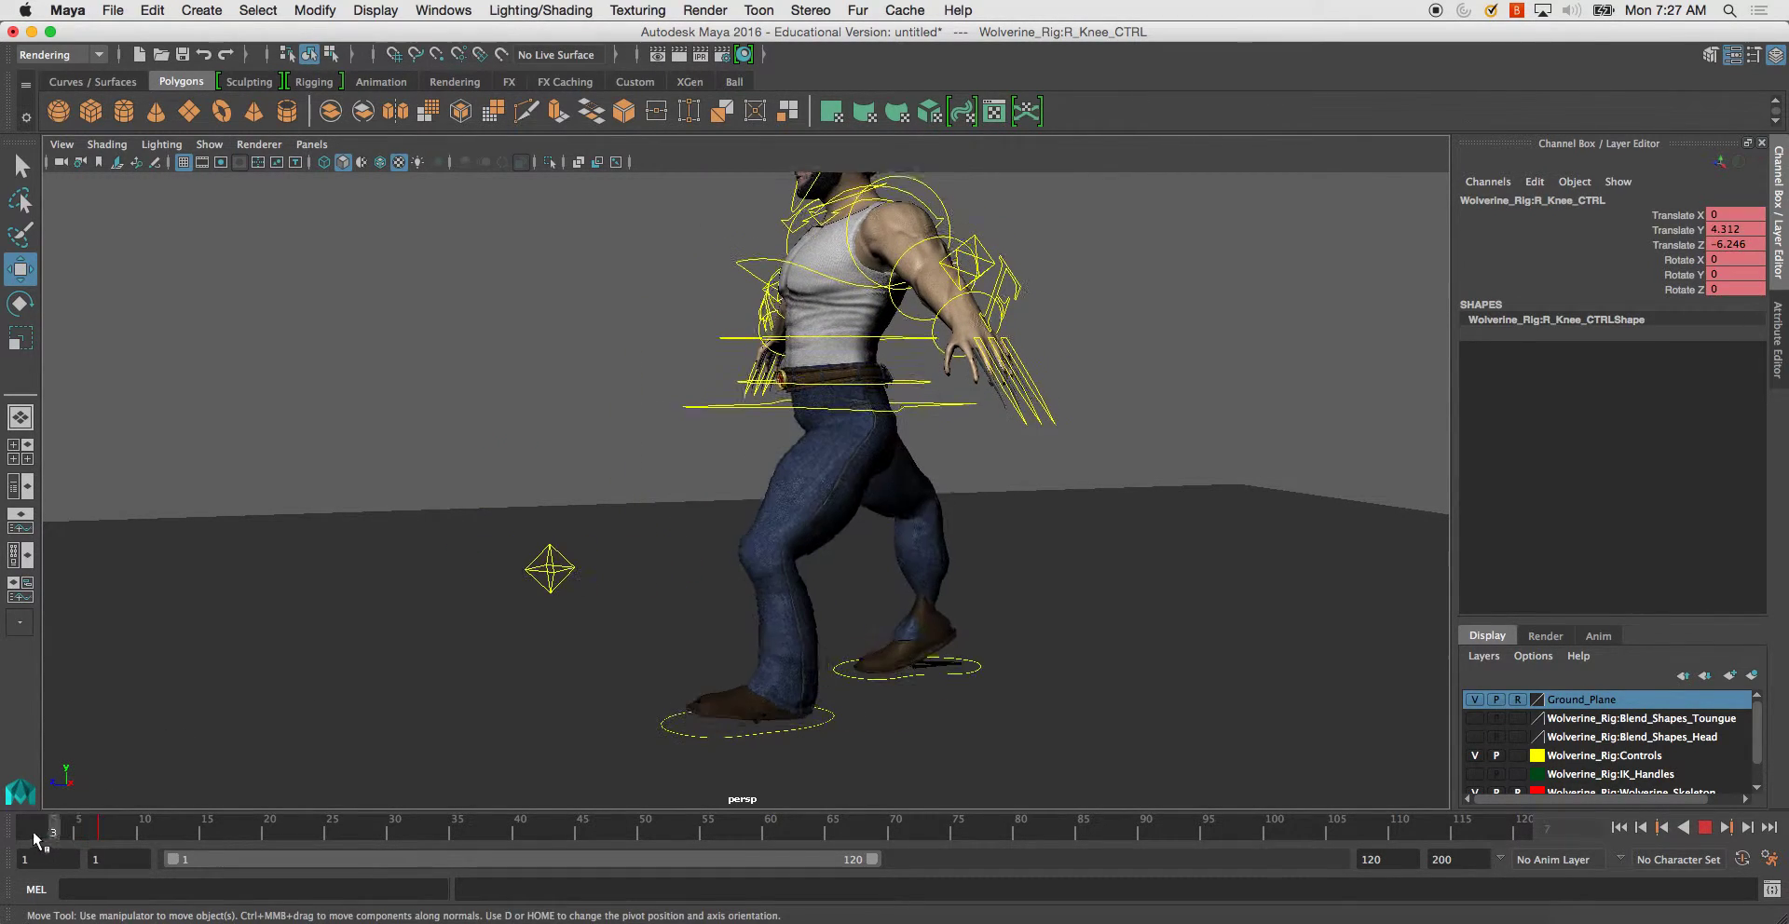
pyautogui.click(1724, 214)
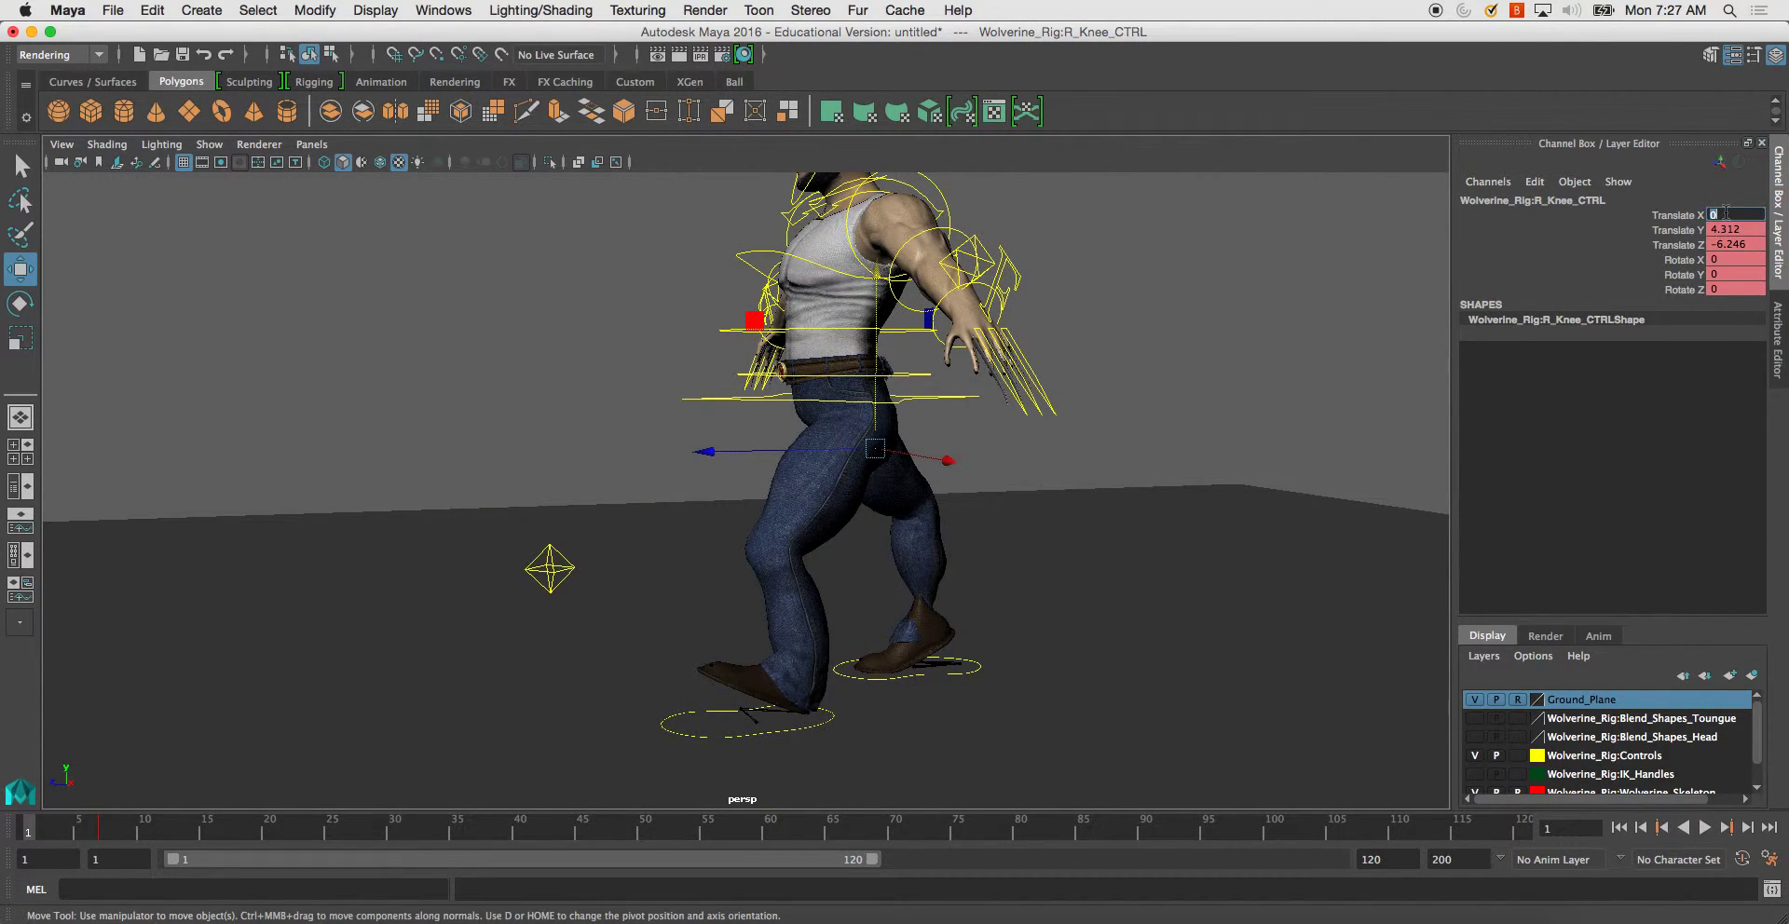
pyautogui.press('Tab')
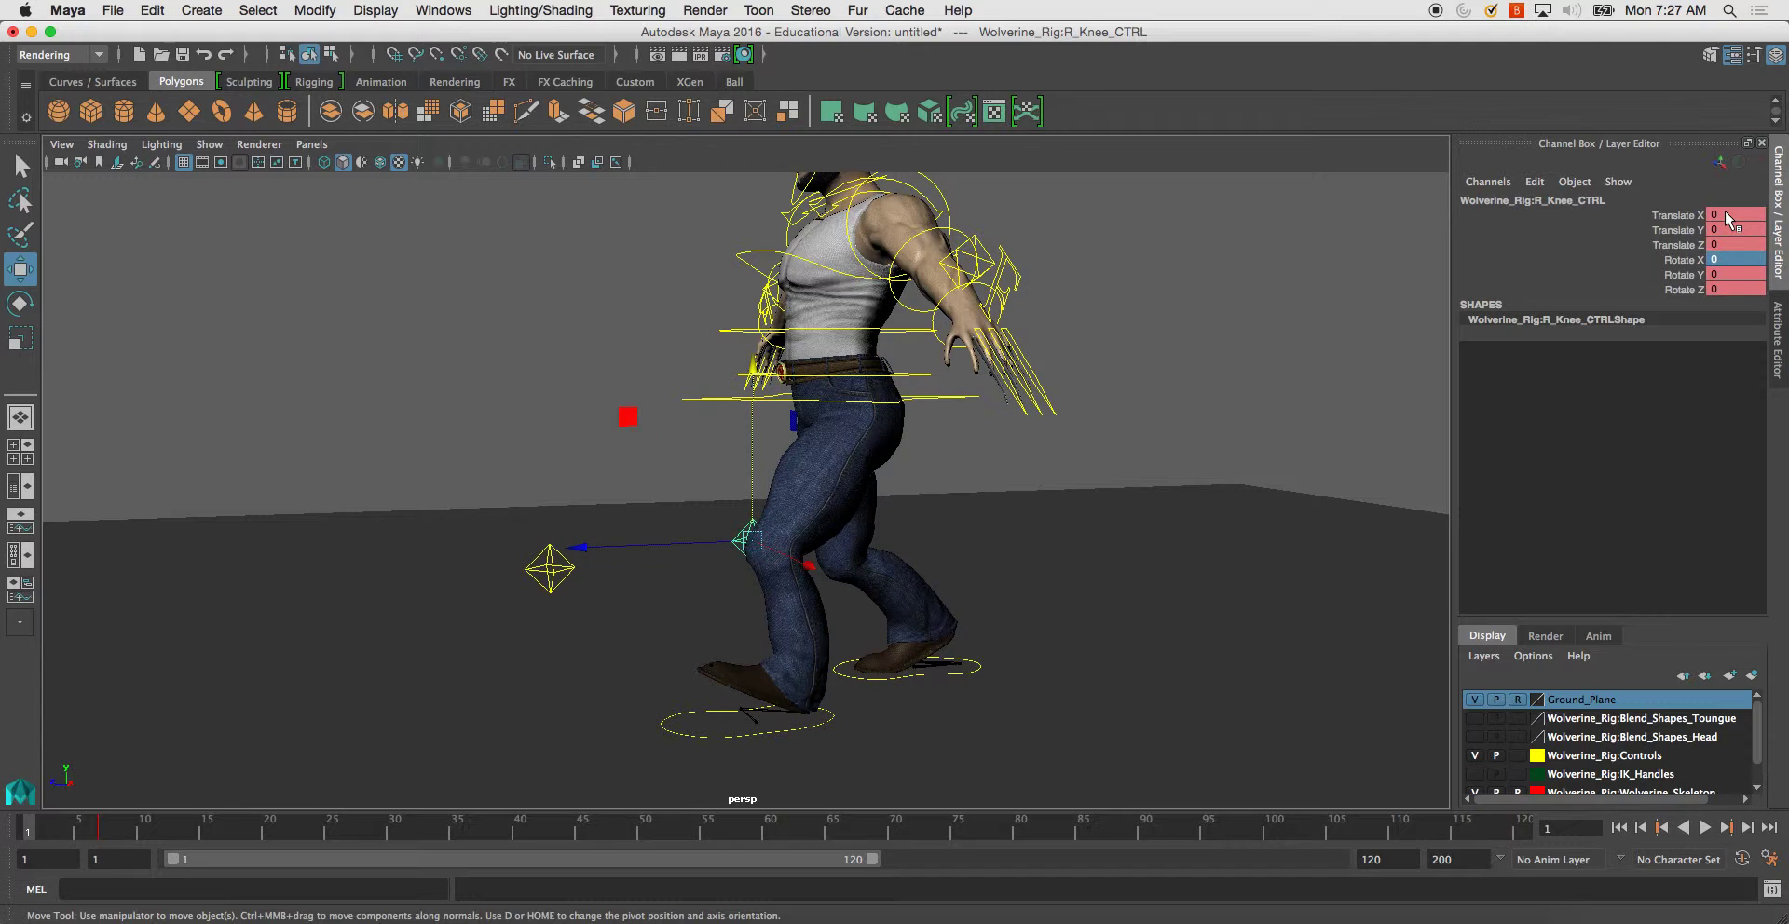
pyautogui.keyDown('alt'); pyautogui.moveTo(682, 596); pyautogui.dragTo(686, 608); pyautogui.keyUp('alt')
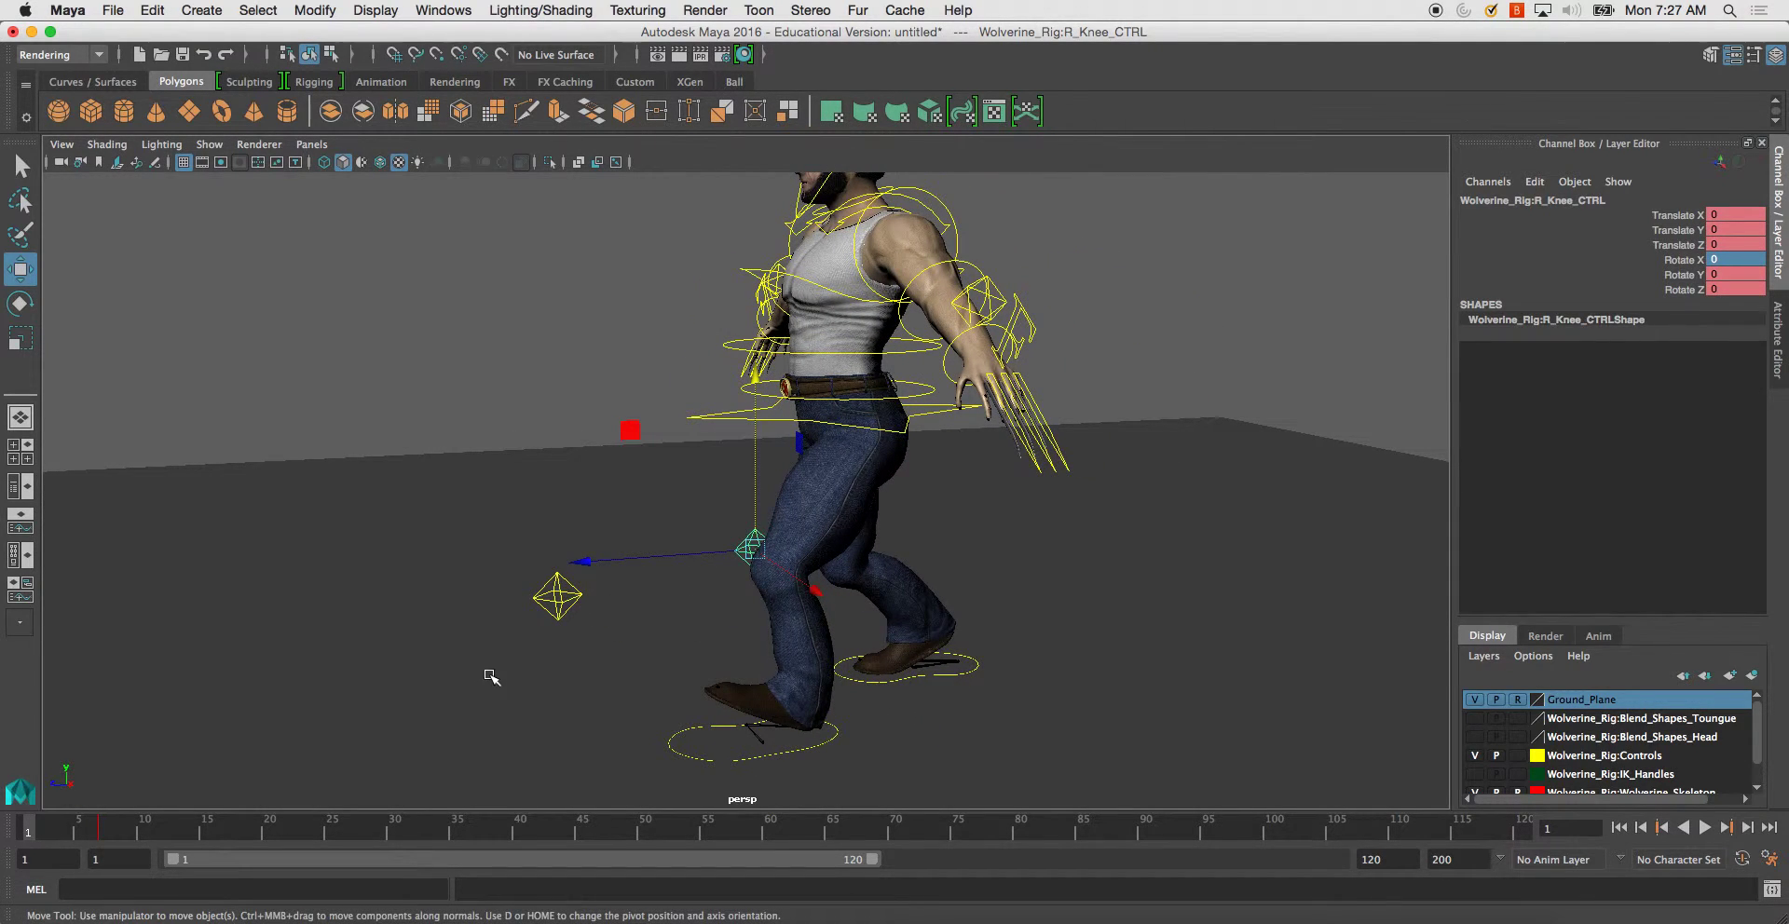
pyautogui.press('s')
# - At frame 4, zero the right knee's translation and then push it forward along Z
pyautogui.moveTo(29, 831); pyautogui.dragTo(66, 830)
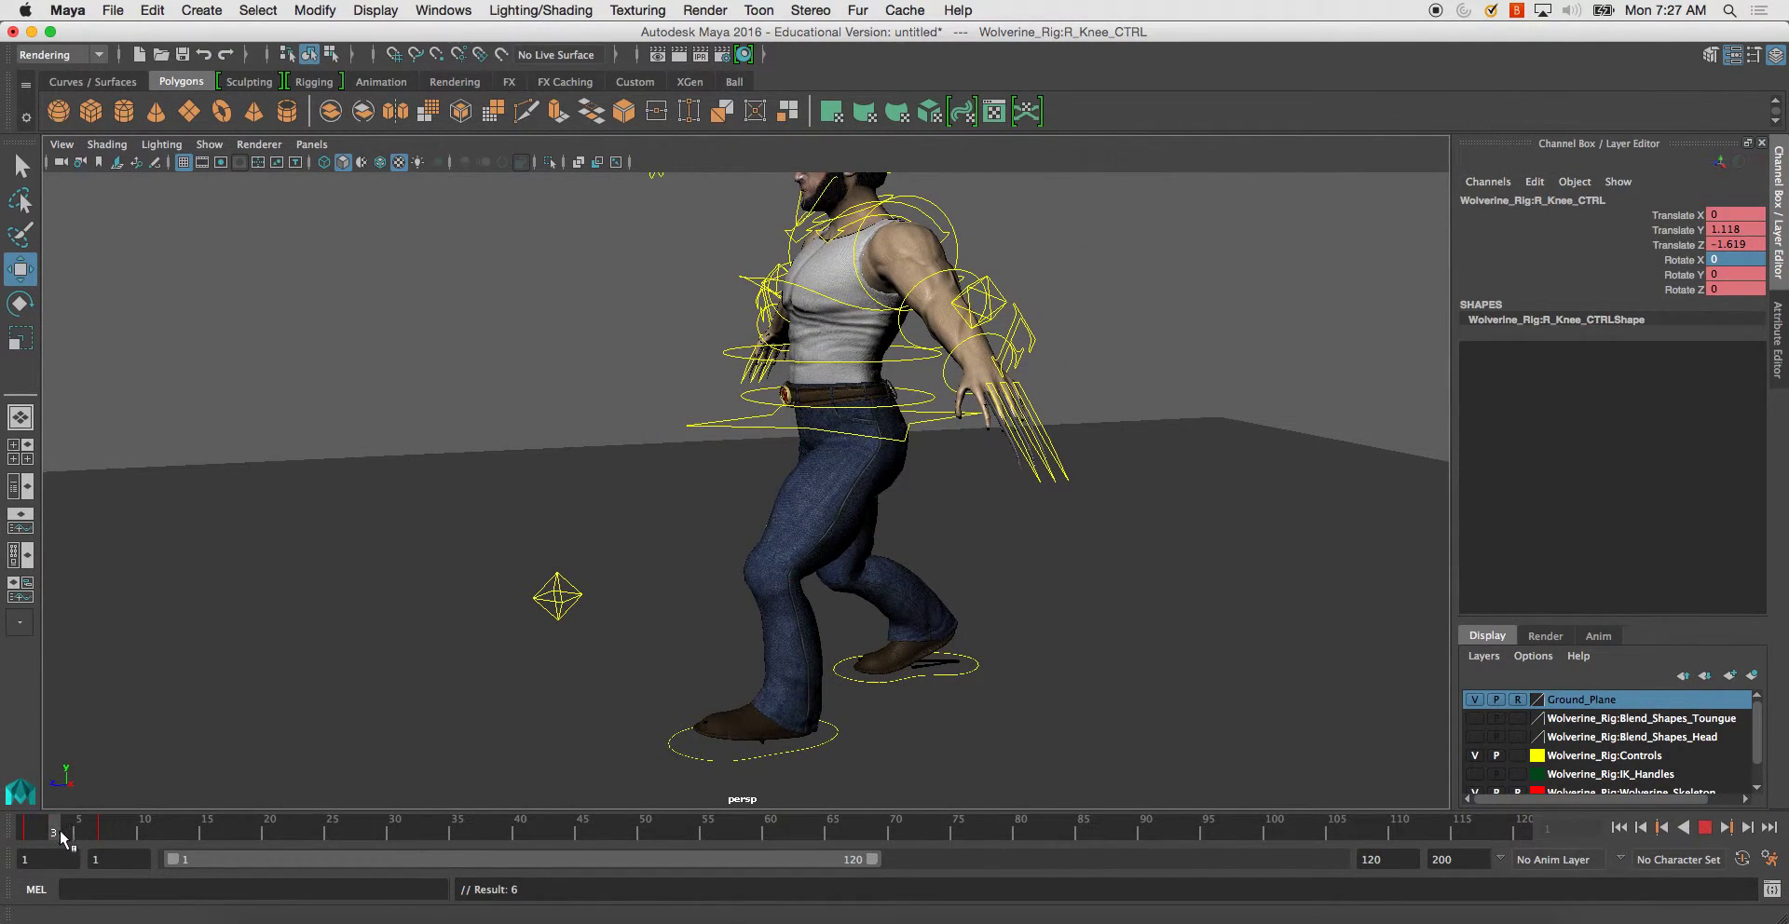
pyautogui.doubleClick(1739, 215)
pyautogui.press('Tab')
pyautogui.write('0')
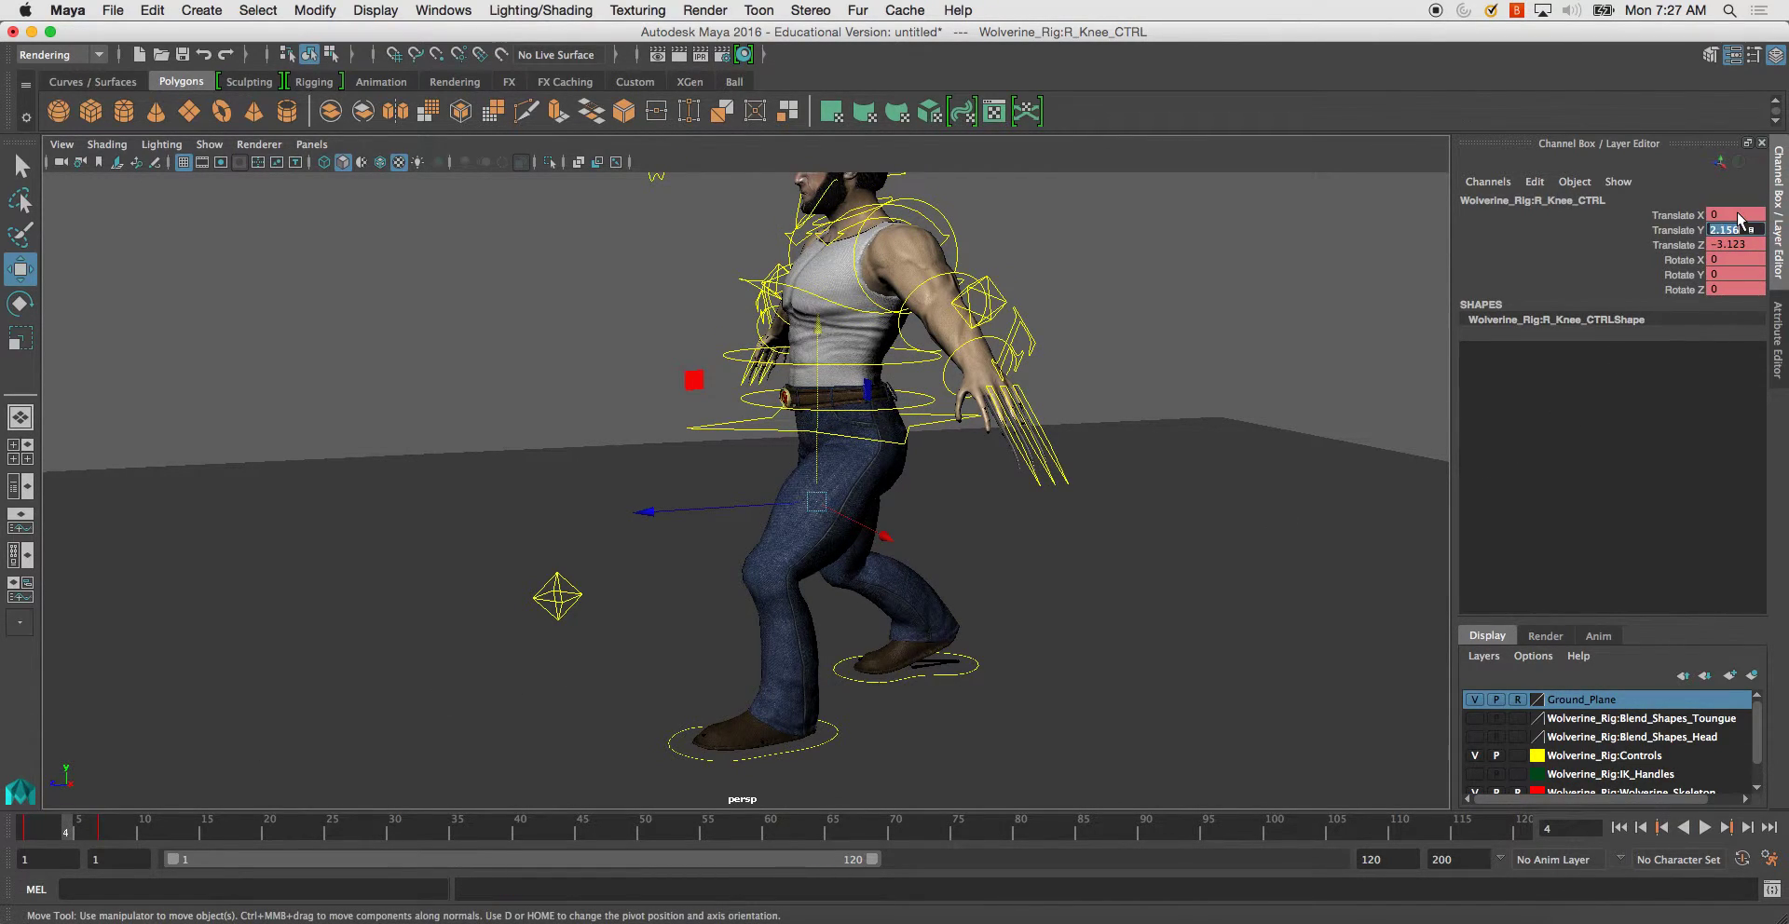
pyautogui.press('Tab')
pyautogui.write('0')
pyautogui.press('Return')
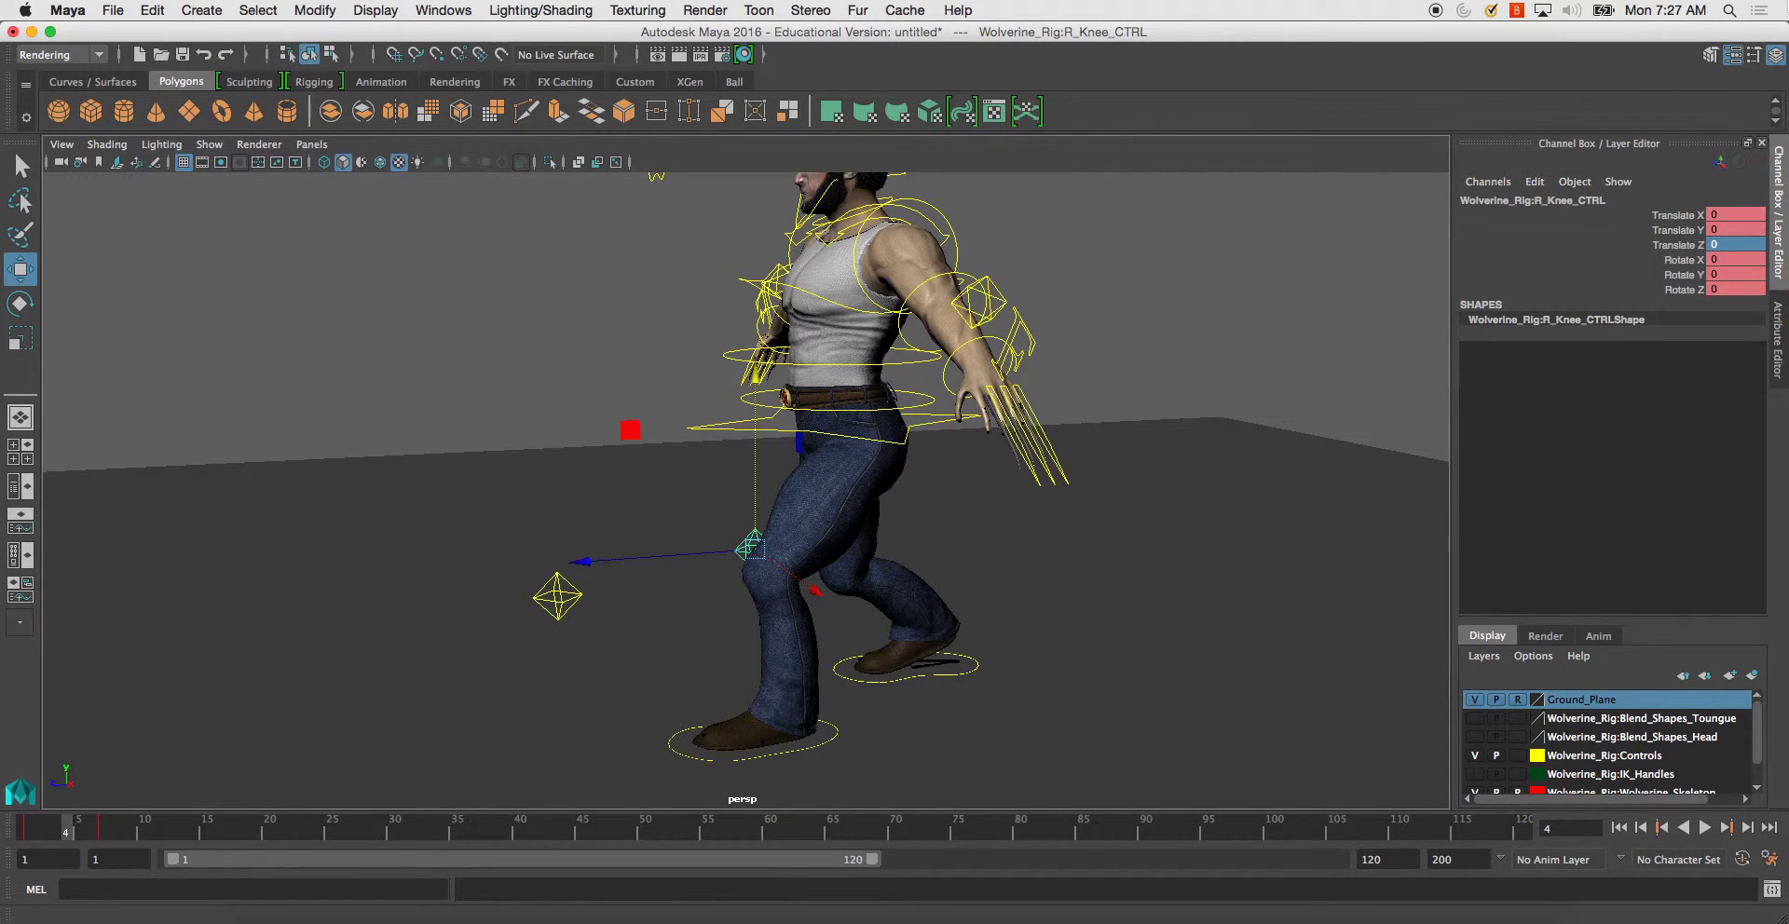
pyautogui.moveTo(1398, 471)
pyautogui.keyDown('alt'); pyautogui.mouseDown()
pyautogui.moveTo(1030, 460)
pyautogui.moveTo(1123, 376)
pyautogui.mouseUp(); pyautogui.keyUp('alt')
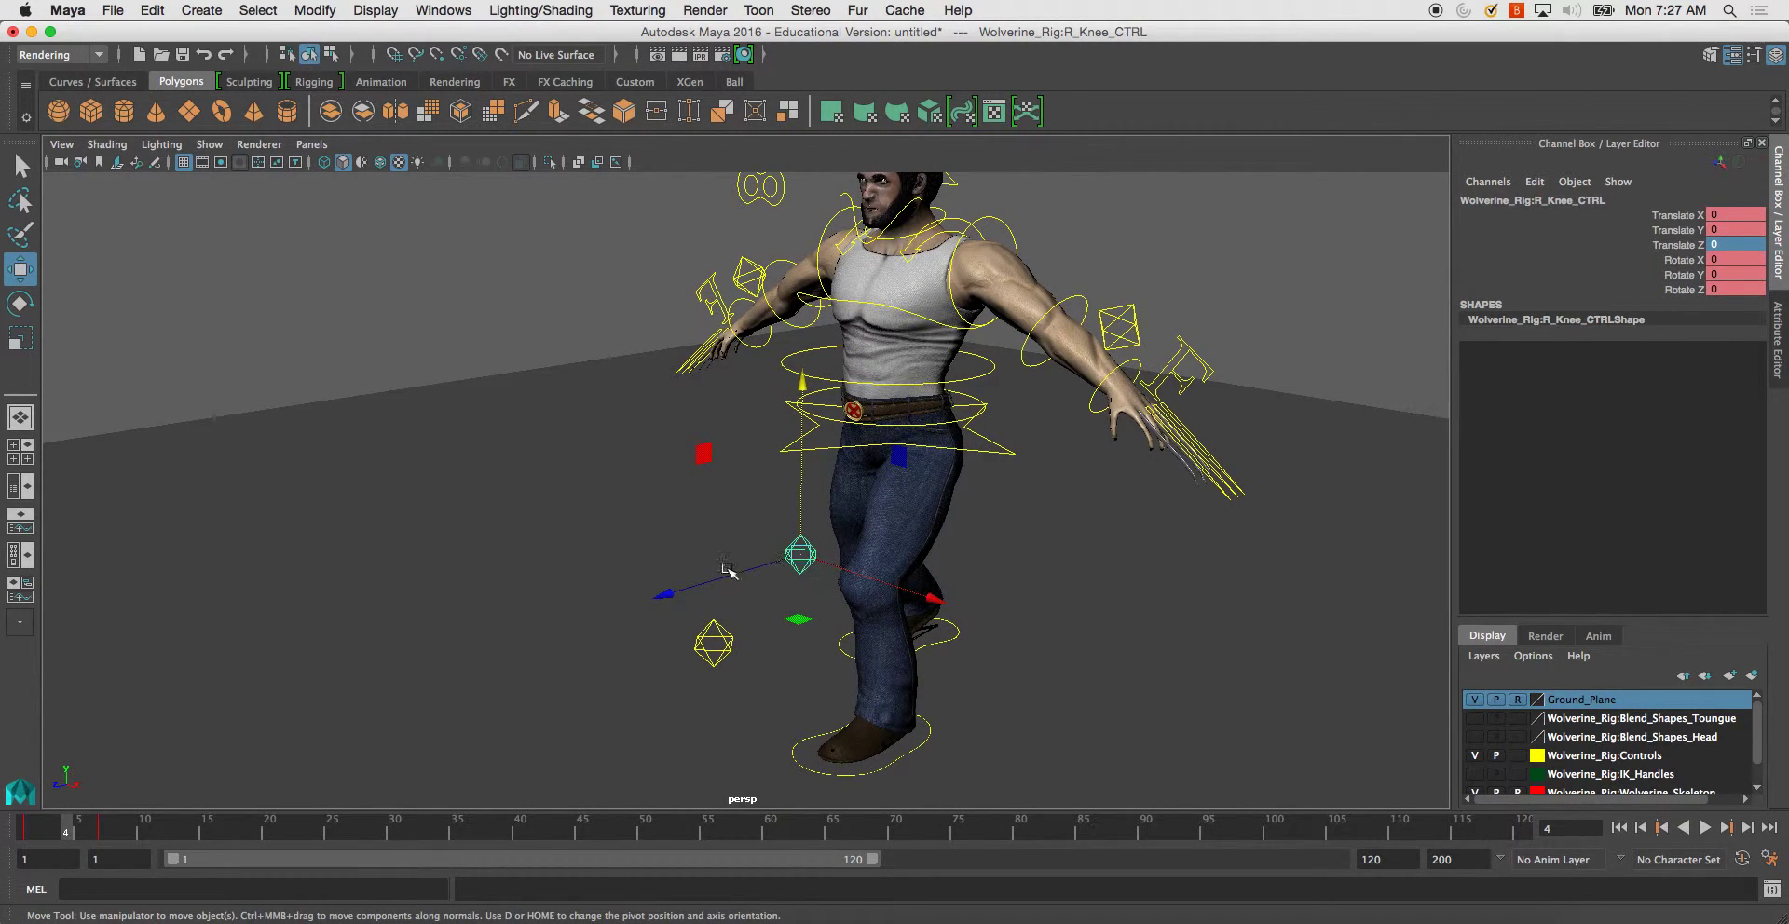
pyautogui.moveTo(729, 570)
pyautogui.mouseDown()
pyautogui.moveTo(623, 602)
pyautogui.moveTo(979, 522)
pyautogui.mouseUp()
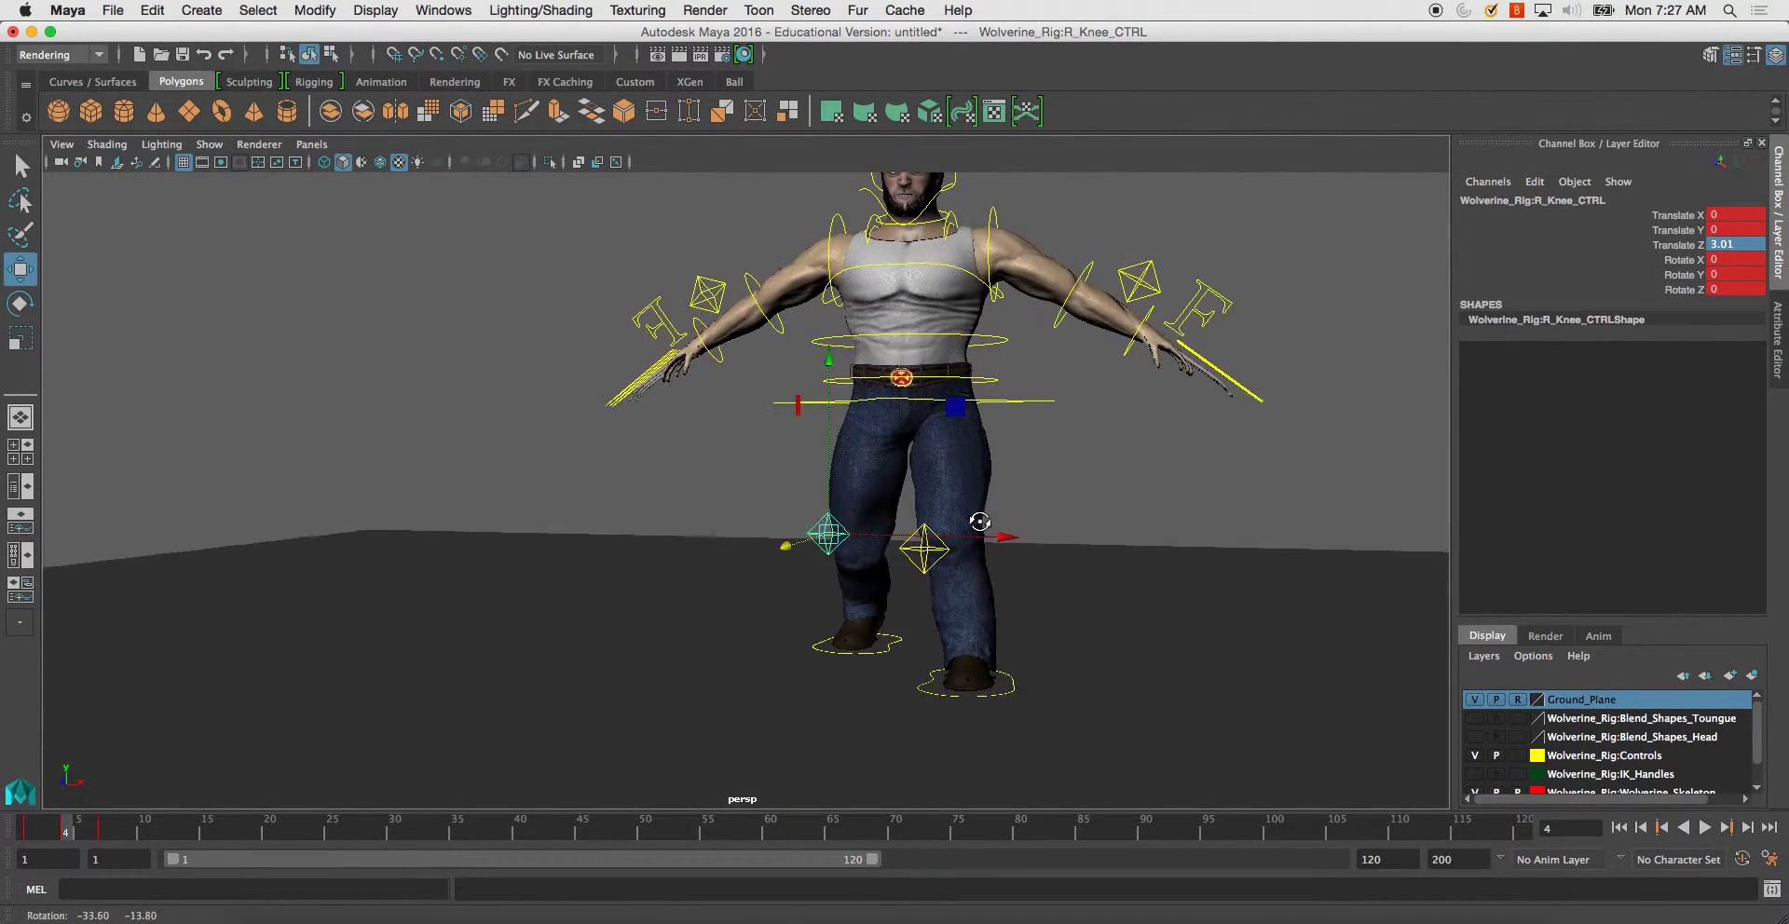
# - Review the leg motion at frames 9, 1 and 7 from a side view
pyautogui.moveTo(65, 839); pyautogui.dragTo(133, 846)
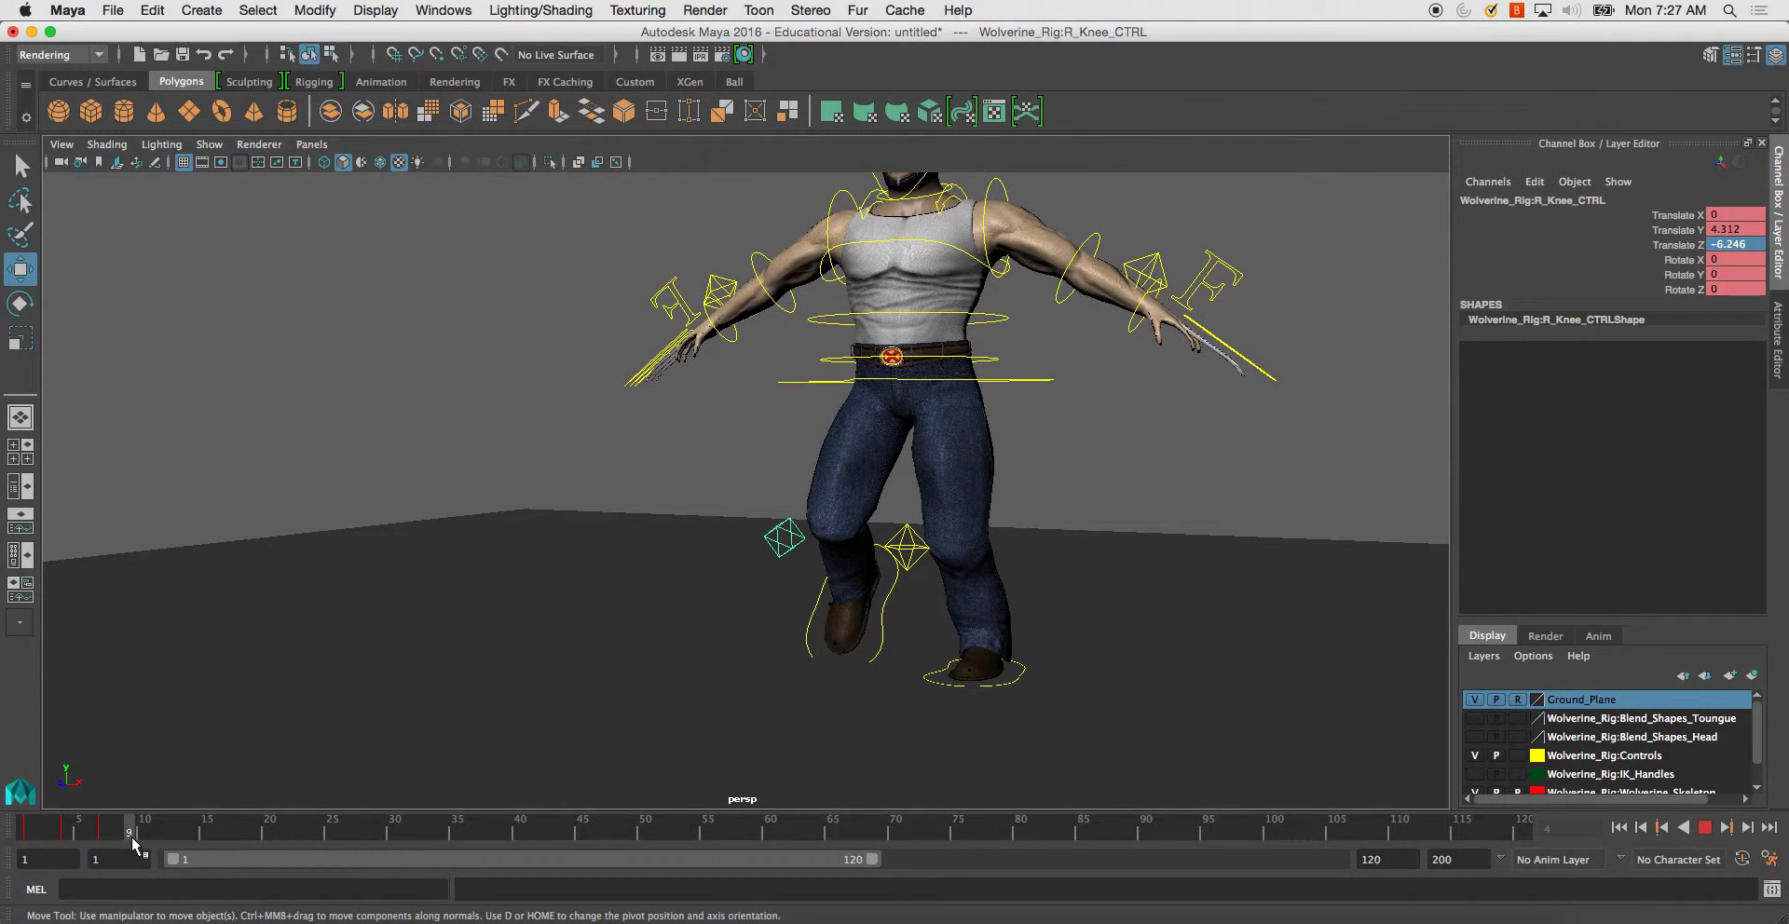
pyautogui.click(12, 841)
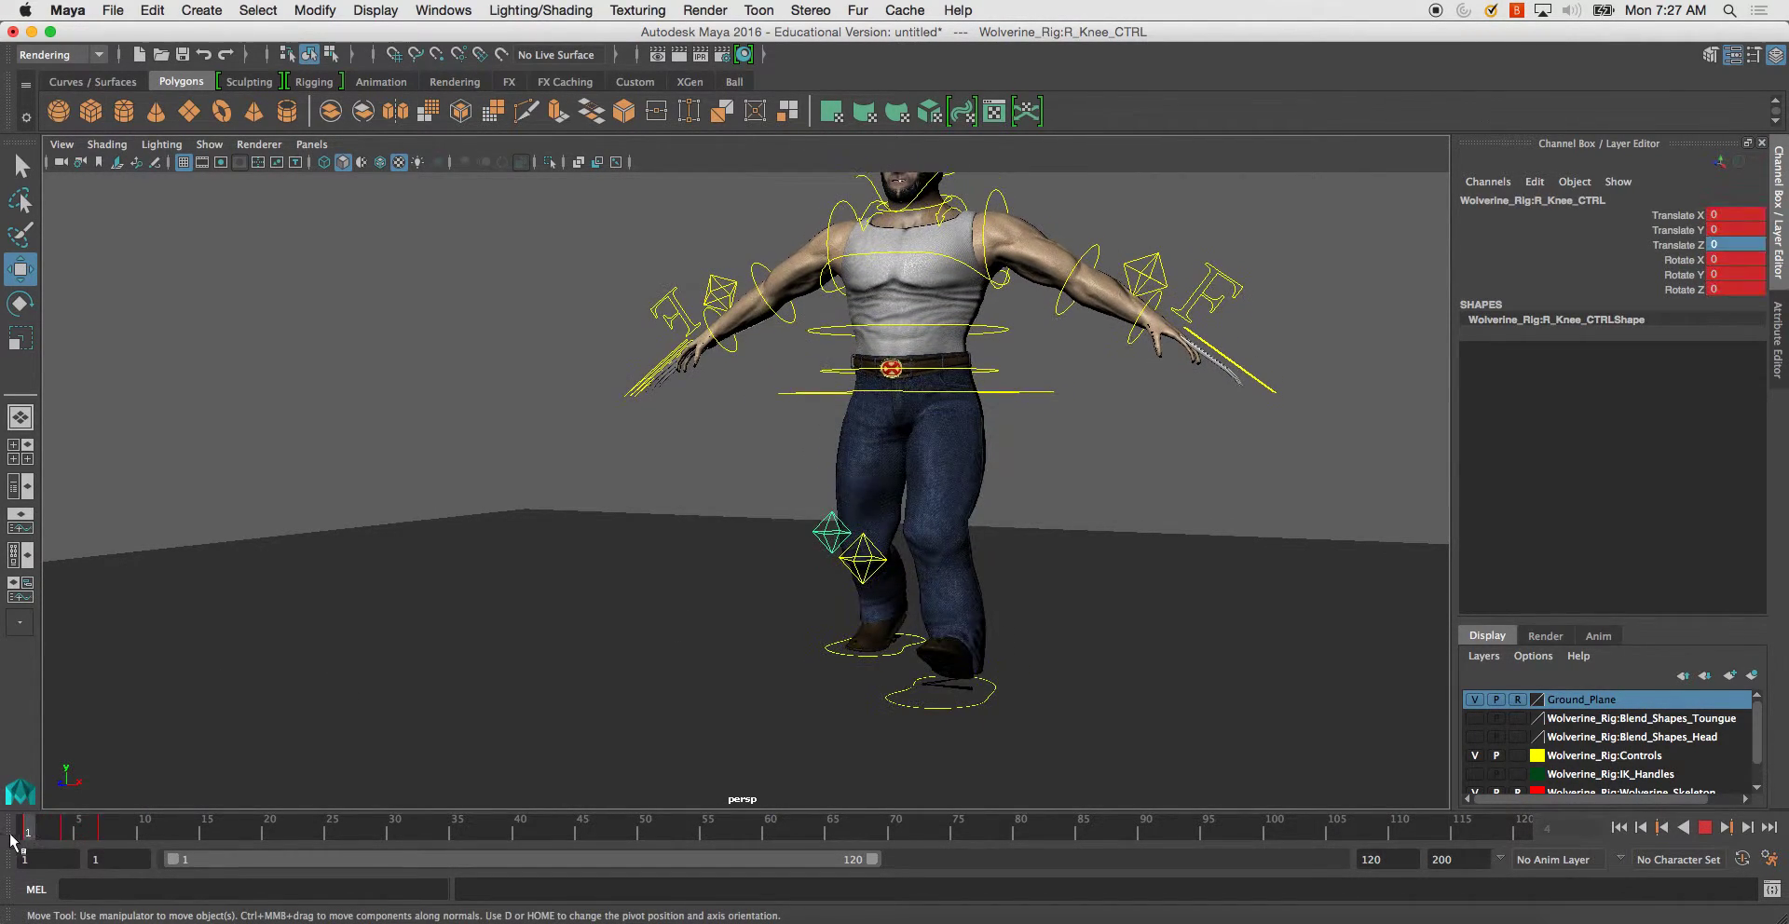
pyautogui.moveTo(12, 842); pyautogui.dragTo(106, 850)
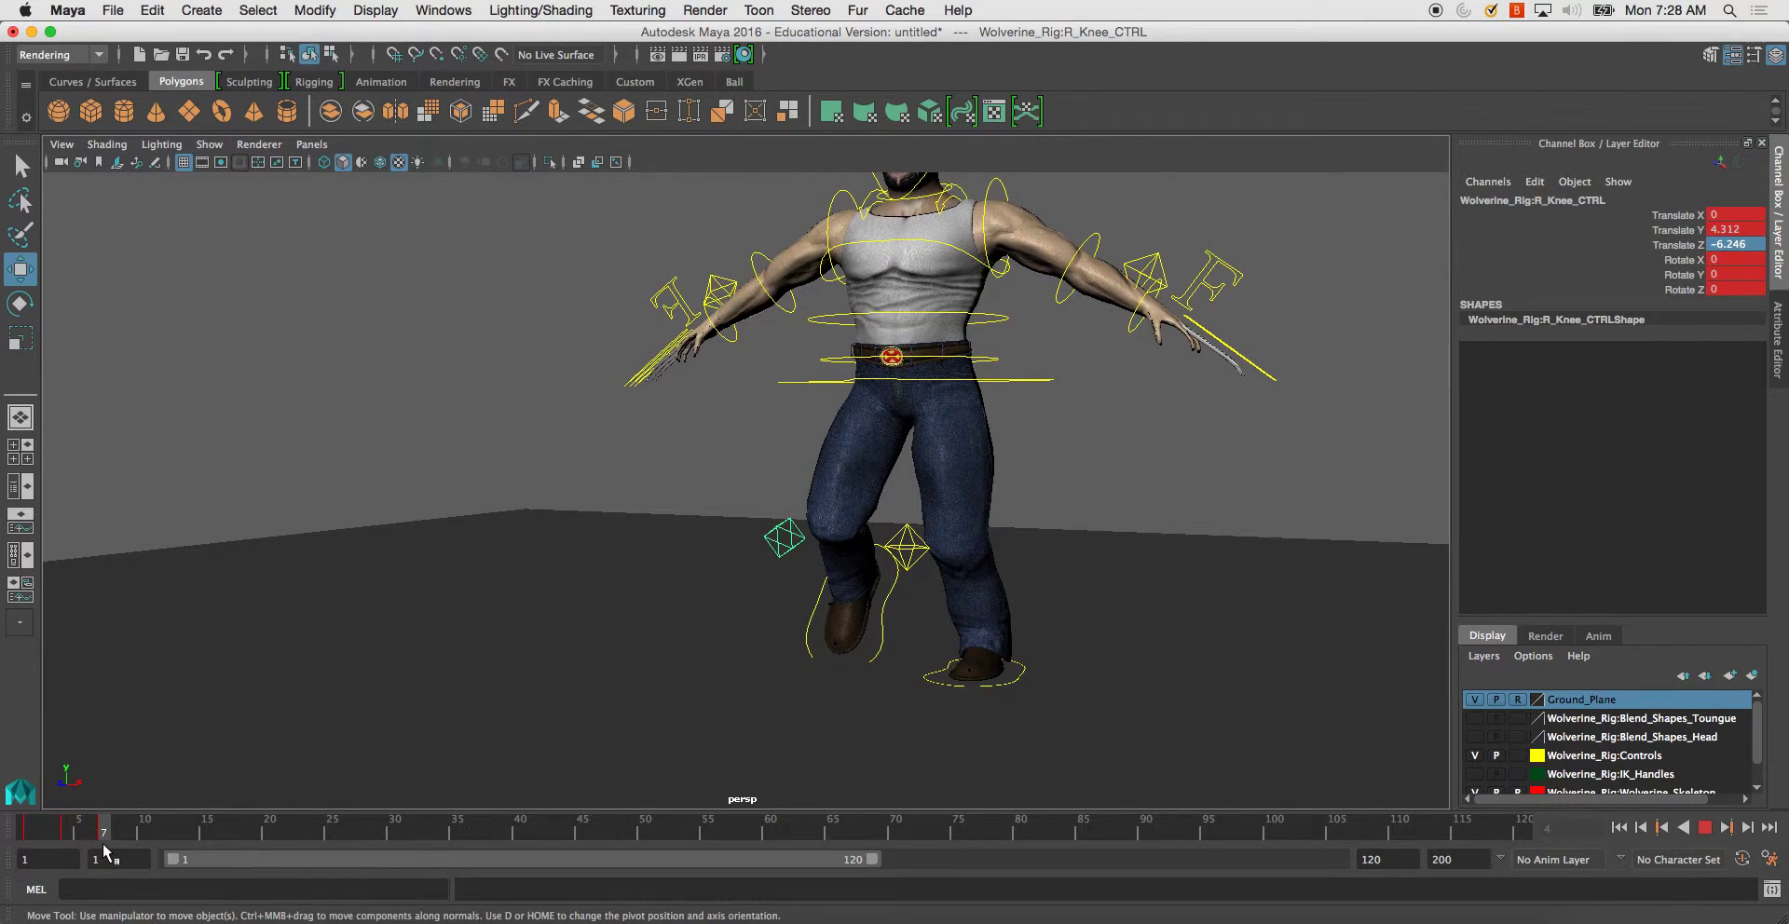
pyautogui.keyDown('alt'); pyautogui.moveTo(778, 627); pyautogui.dragTo(618, 631); pyautogui.keyUp('alt')
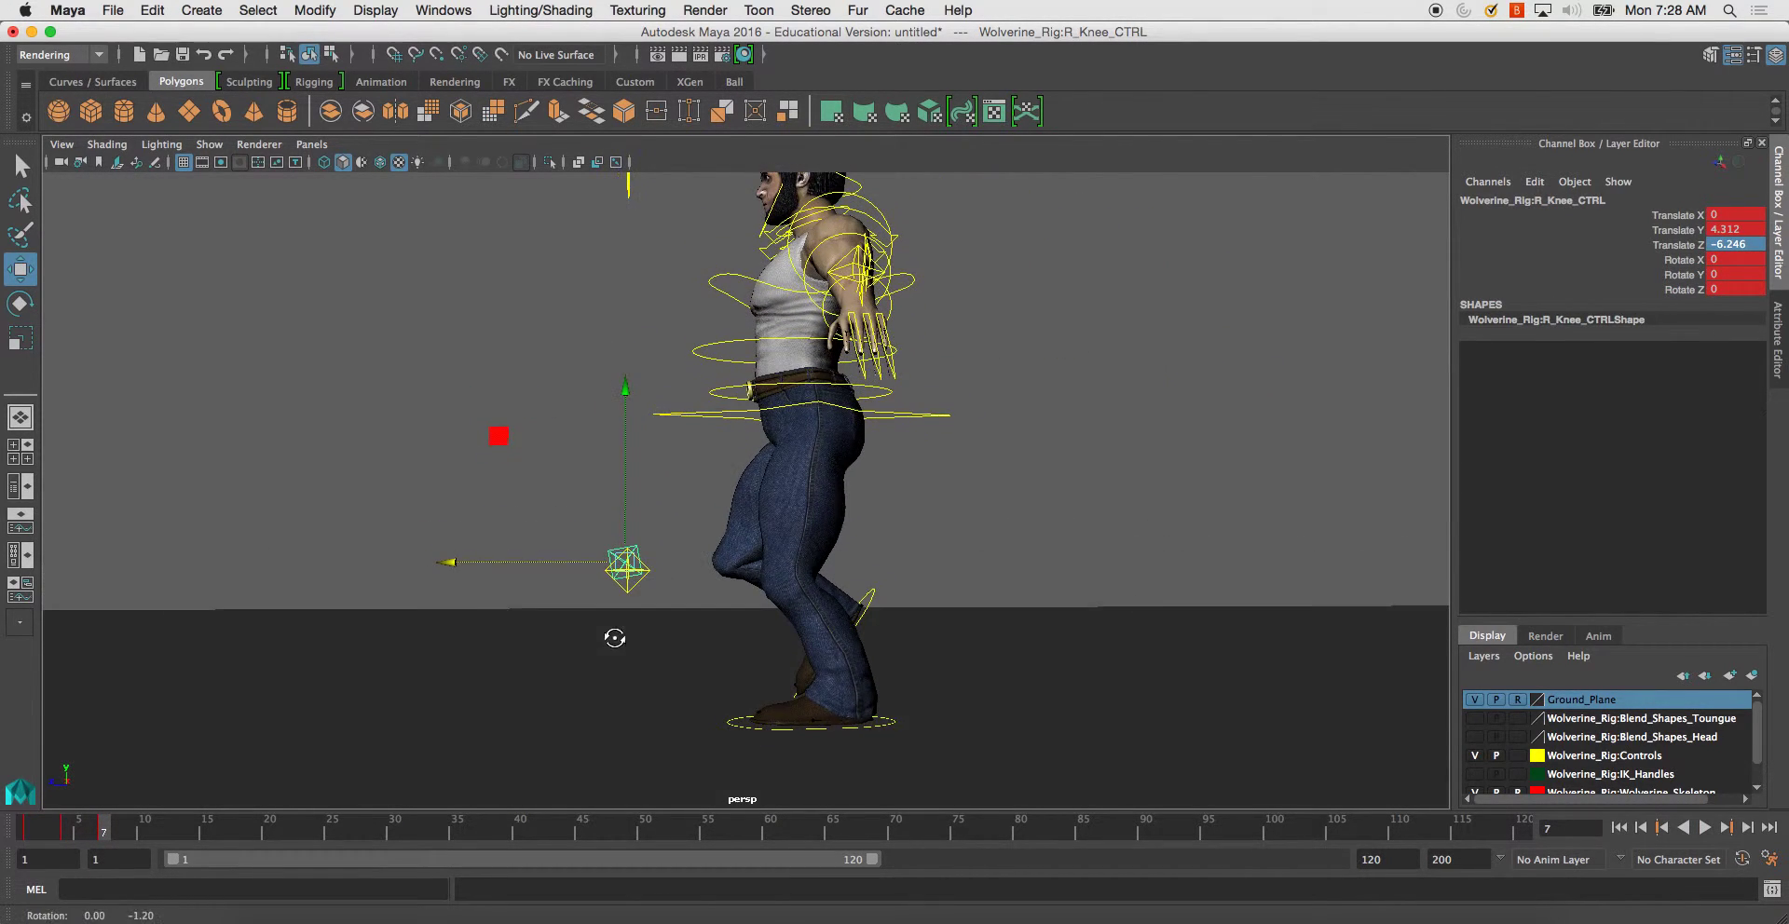
# - Move to frame 10 and raise the hips slightly with the root control
pyautogui.click(735, 723)
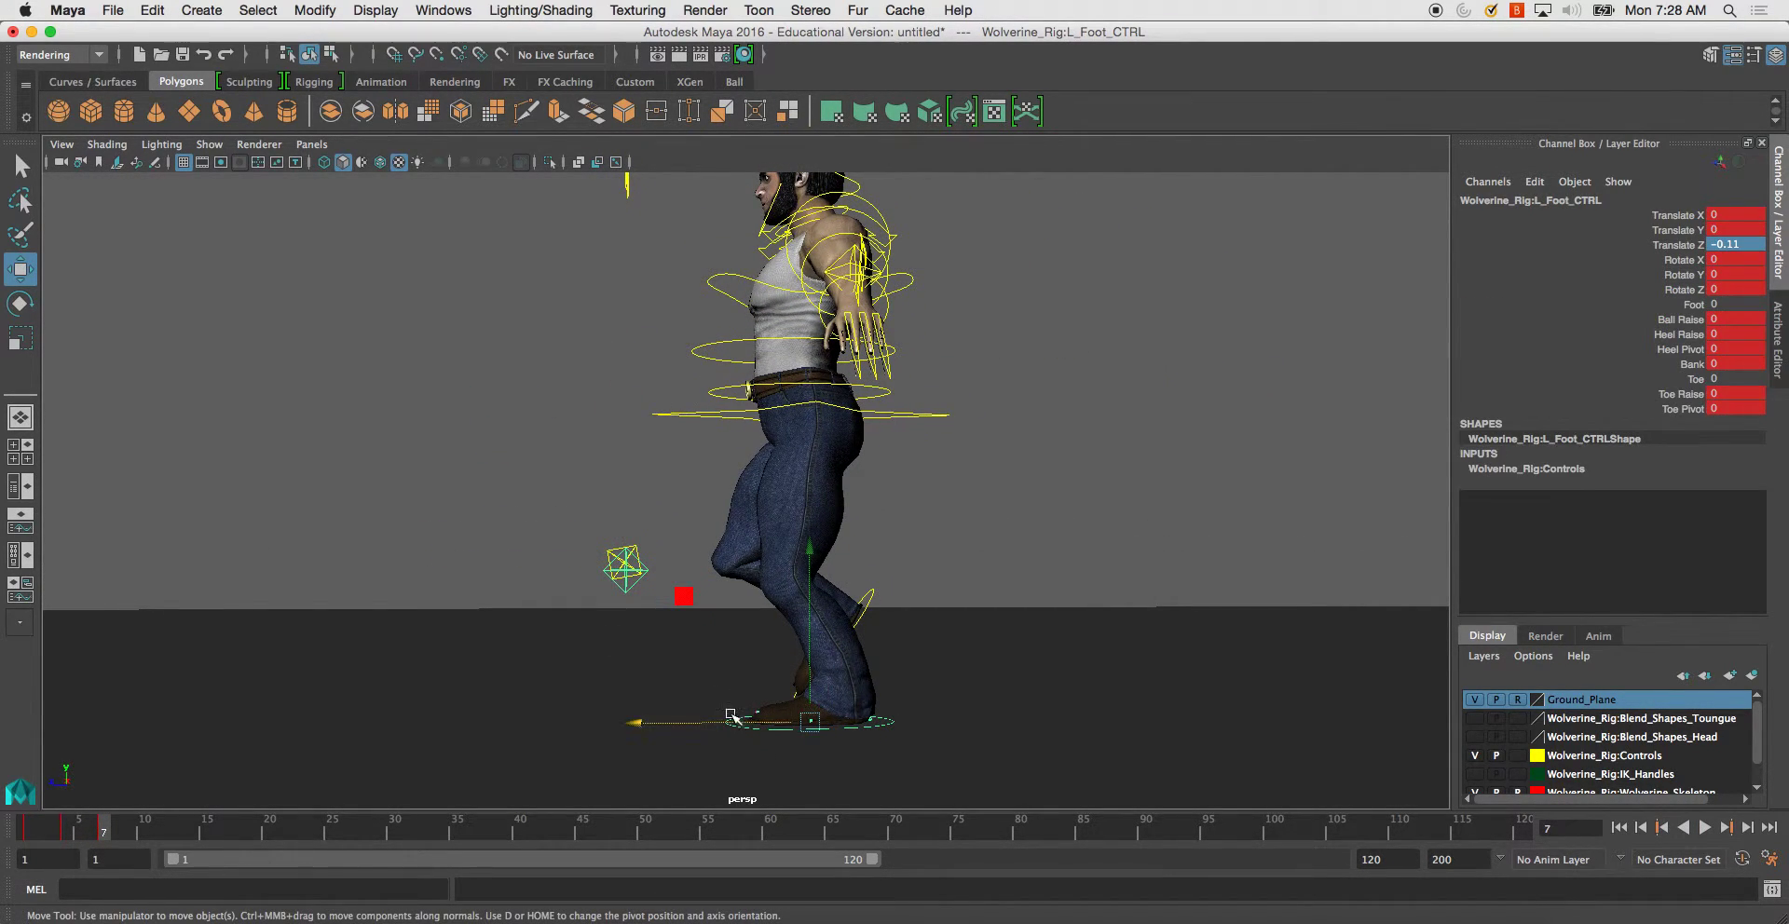
pyautogui.click(874, 593)
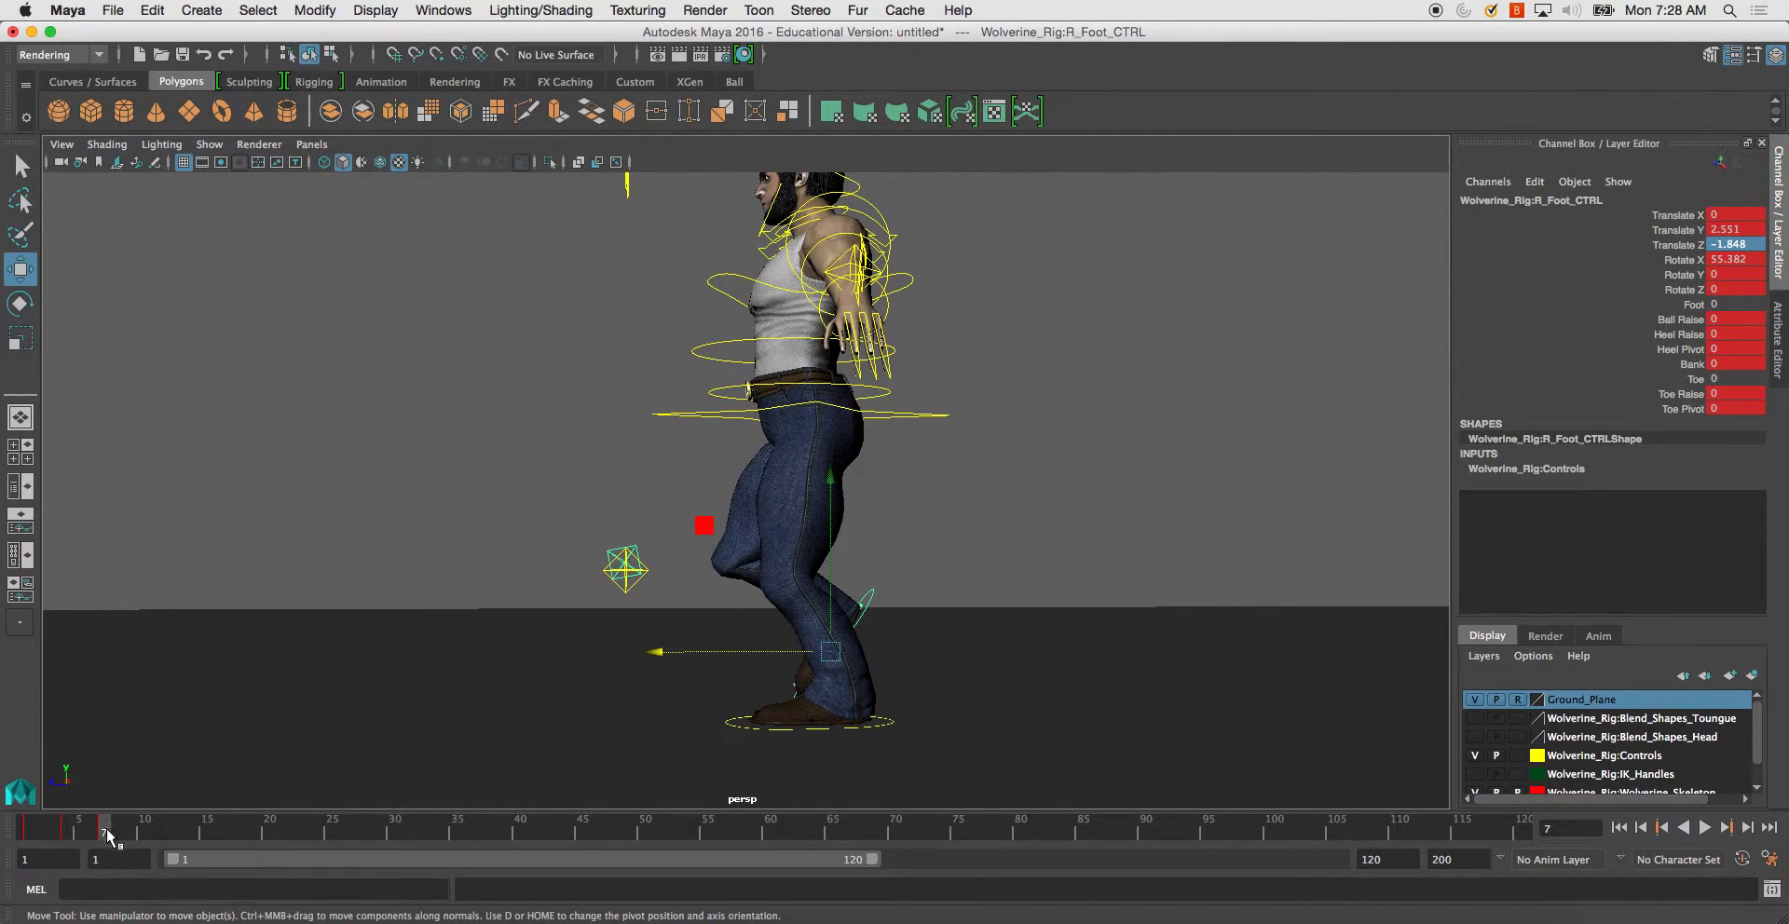
pyautogui.moveTo(107, 836); pyautogui.dragTo(142, 837)
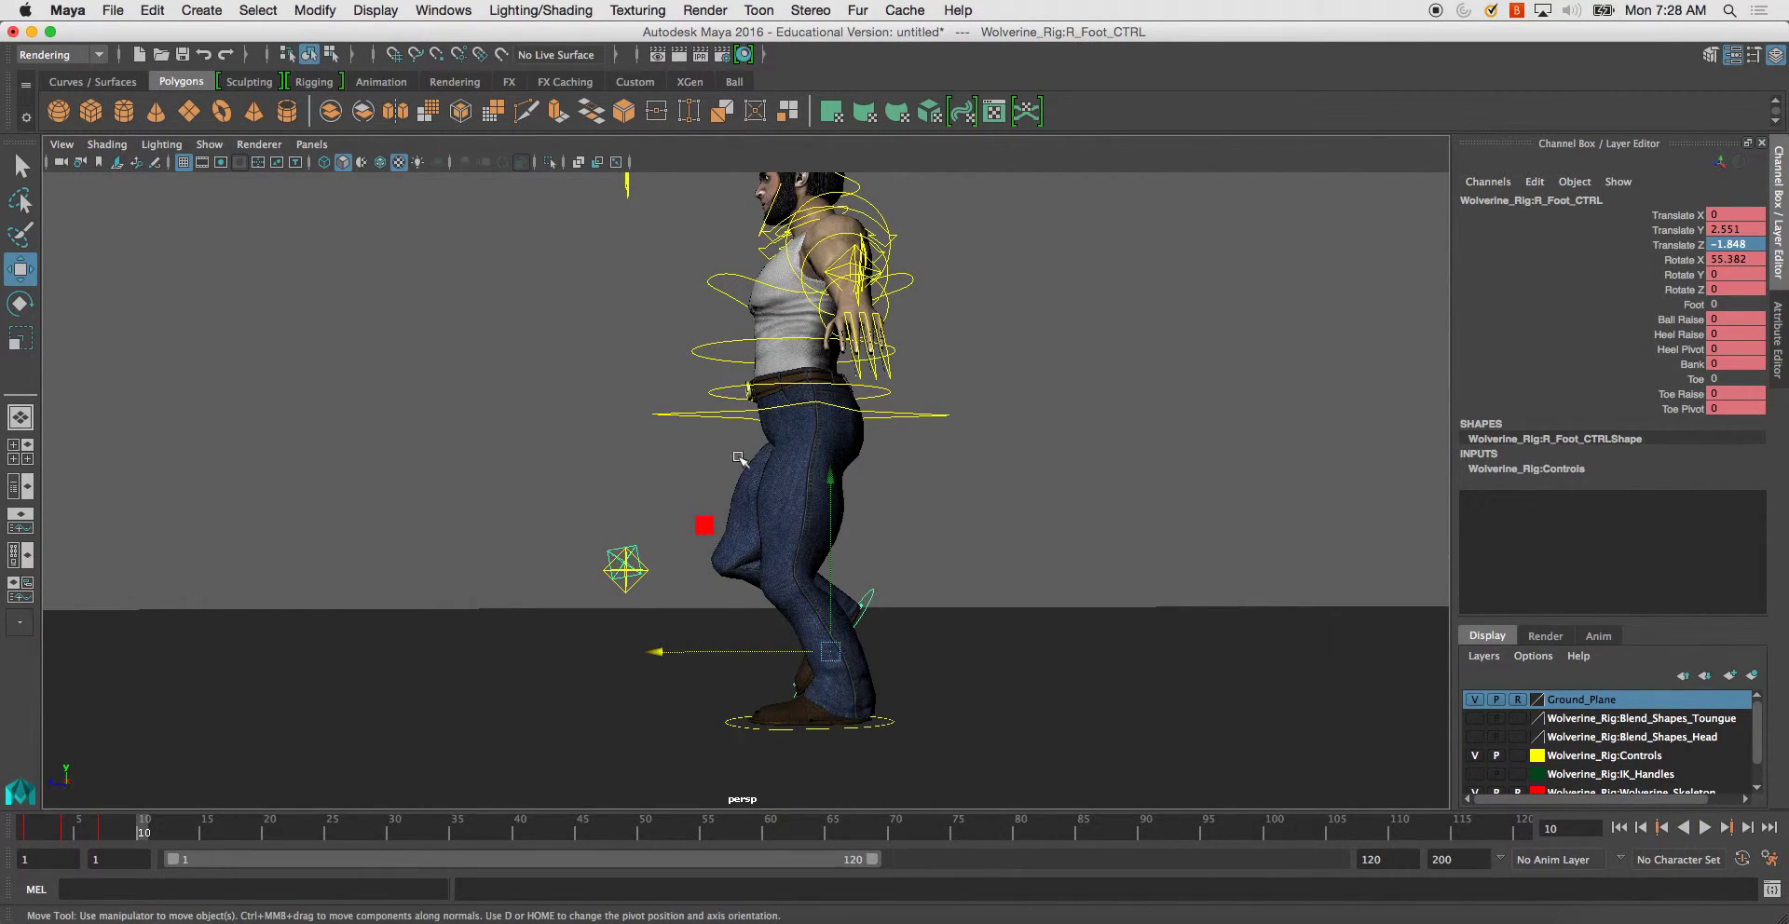
pyautogui.click(686, 414)
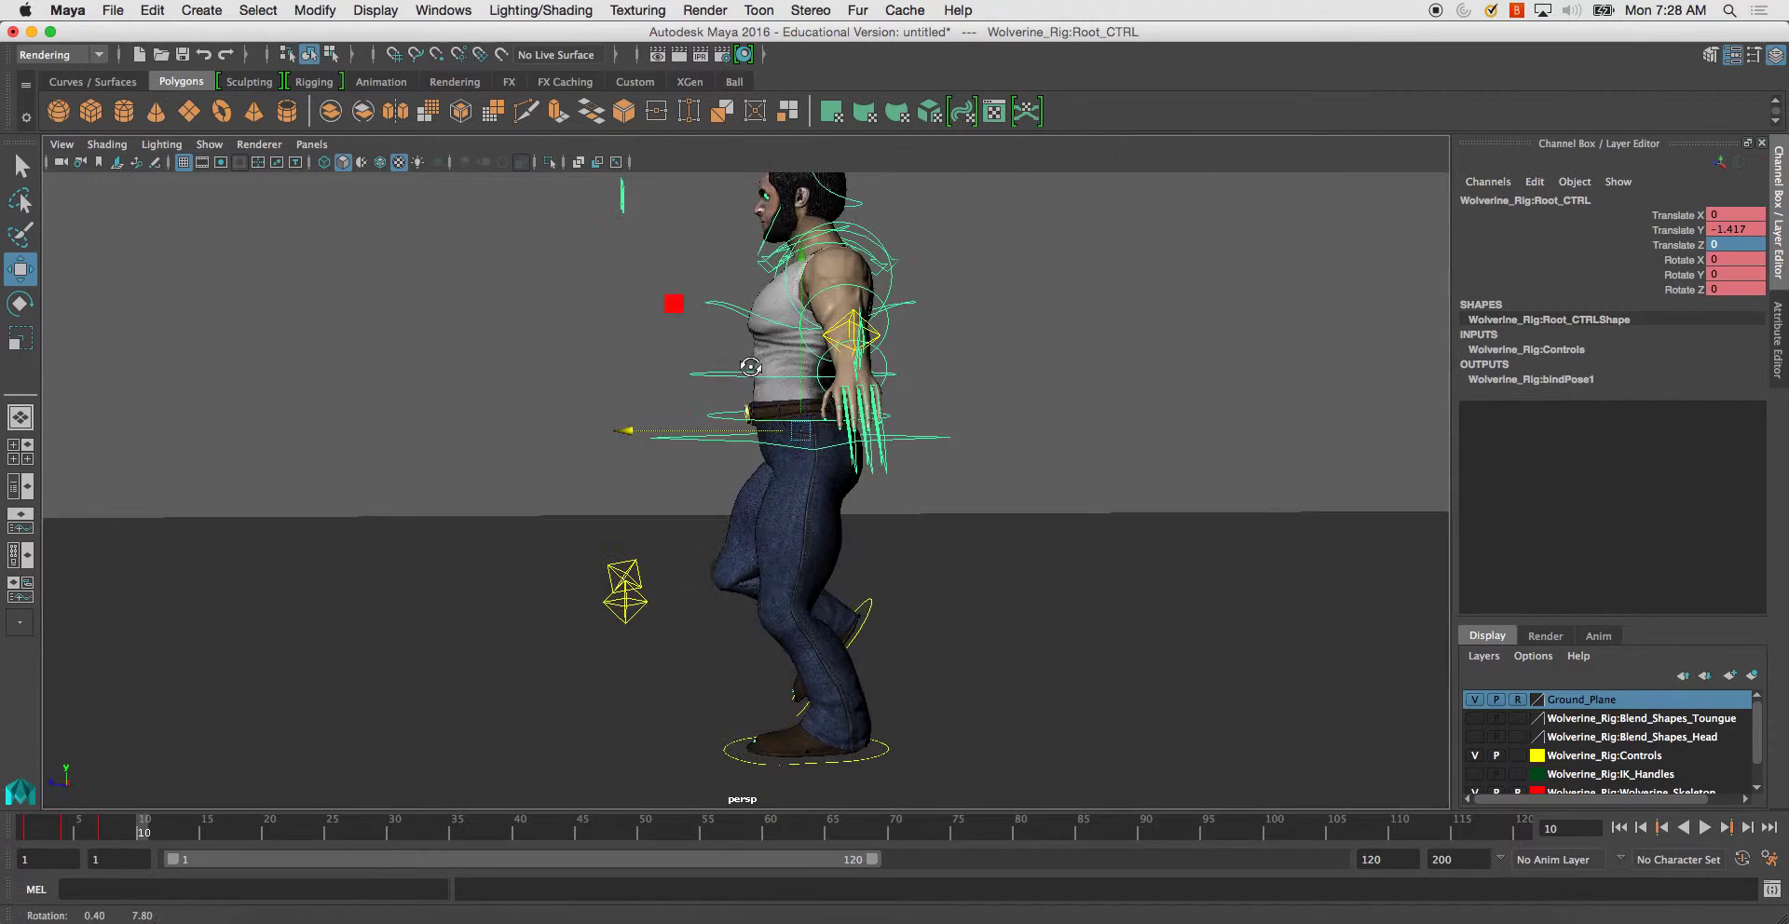
pyautogui.moveTo(803, 261); pyautogui.dragTo(807, 250, button='middle')
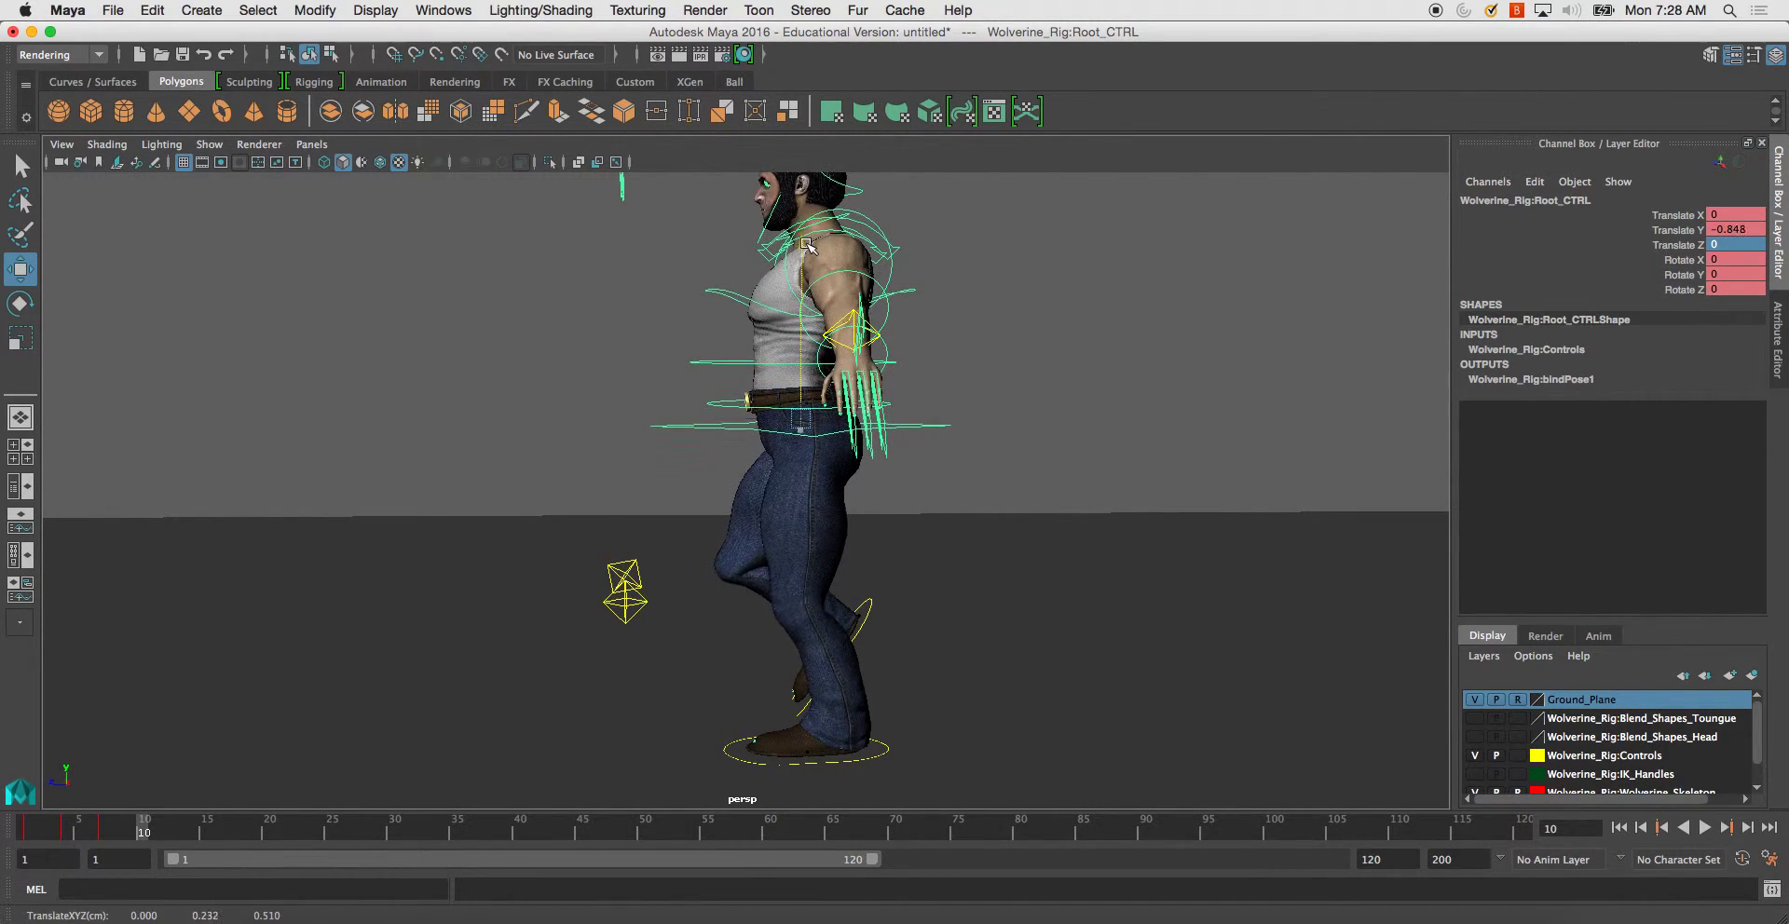
# - Roll the left foot onto its ball with Ball Raise 19.9 and move it back
pyautogui.click(883, 743)
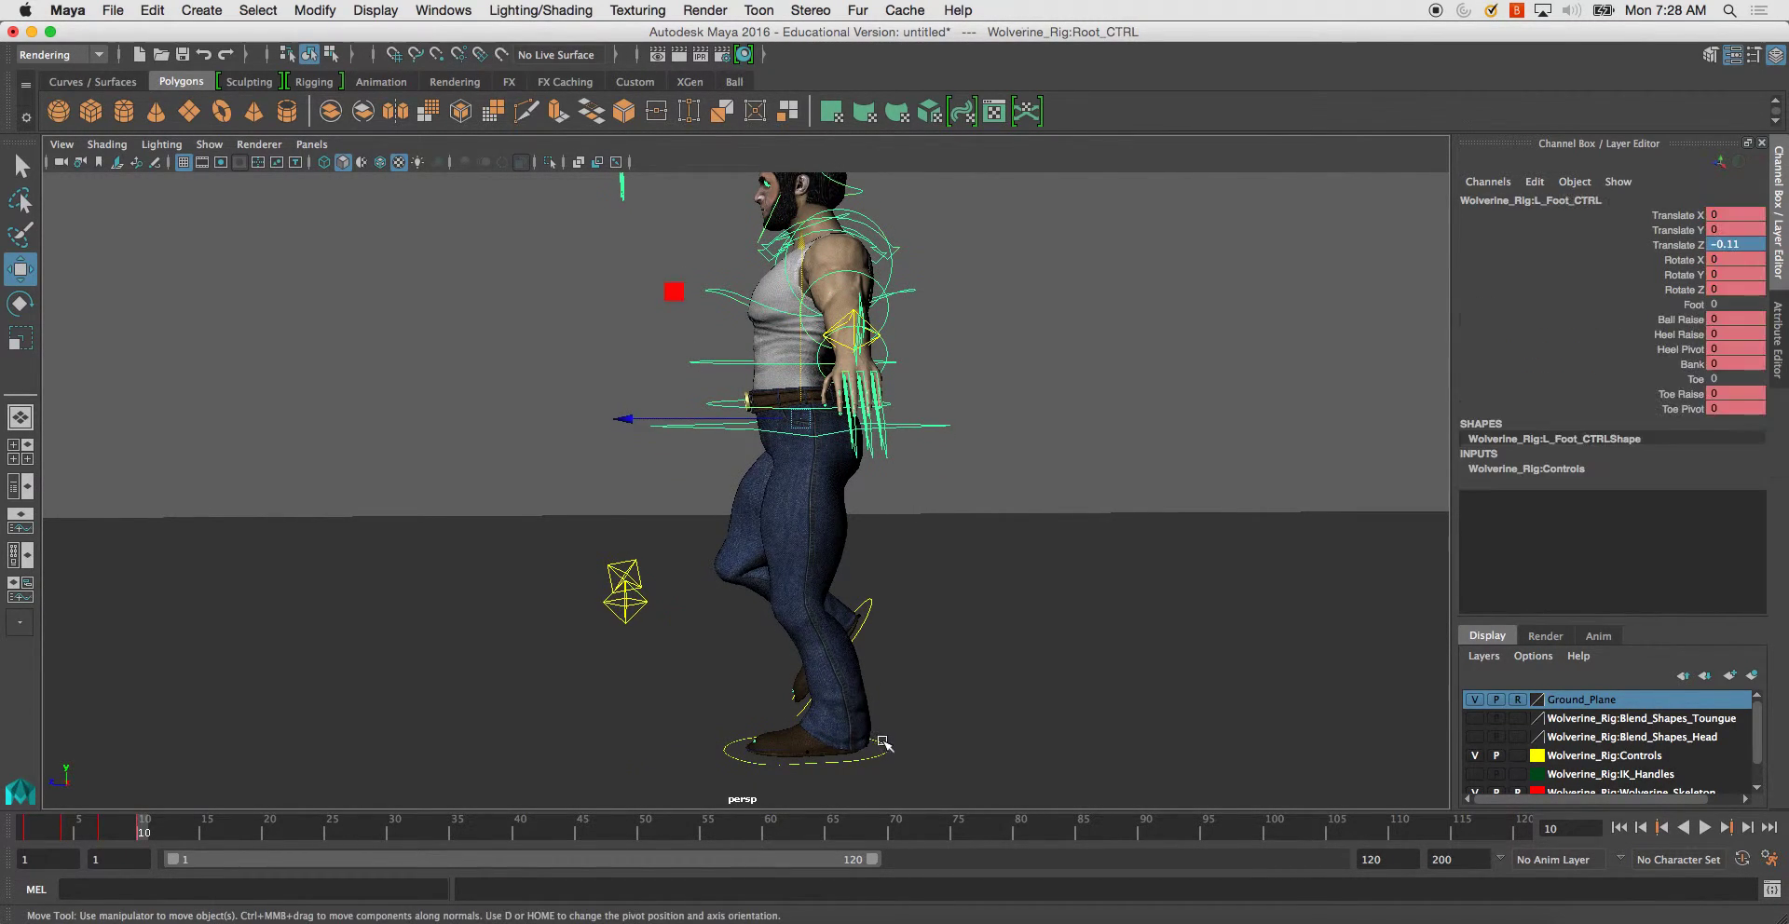
pyautogui.click(1682, 320)
pyautogui.moveTo(1071, 386); pyautogui.dragTo(1138, 385, button='middle')
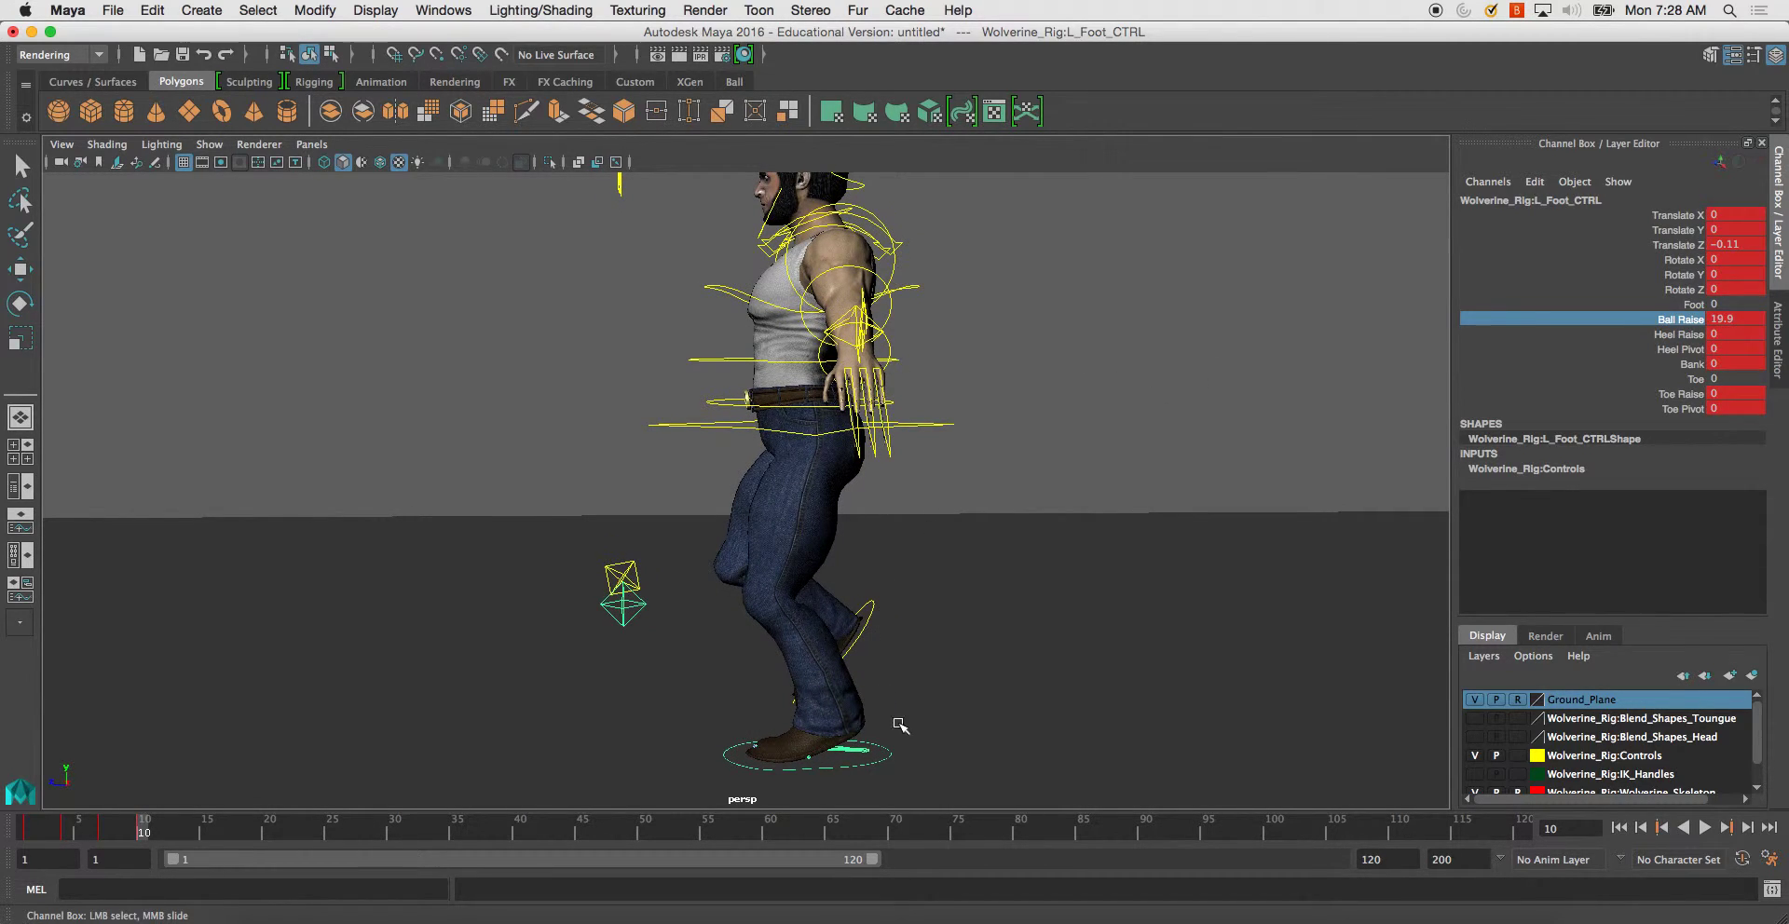
pyautogui.press('w')
pyautogui.moveTo(639, 757); pyautogui.dragTo(672, 759)
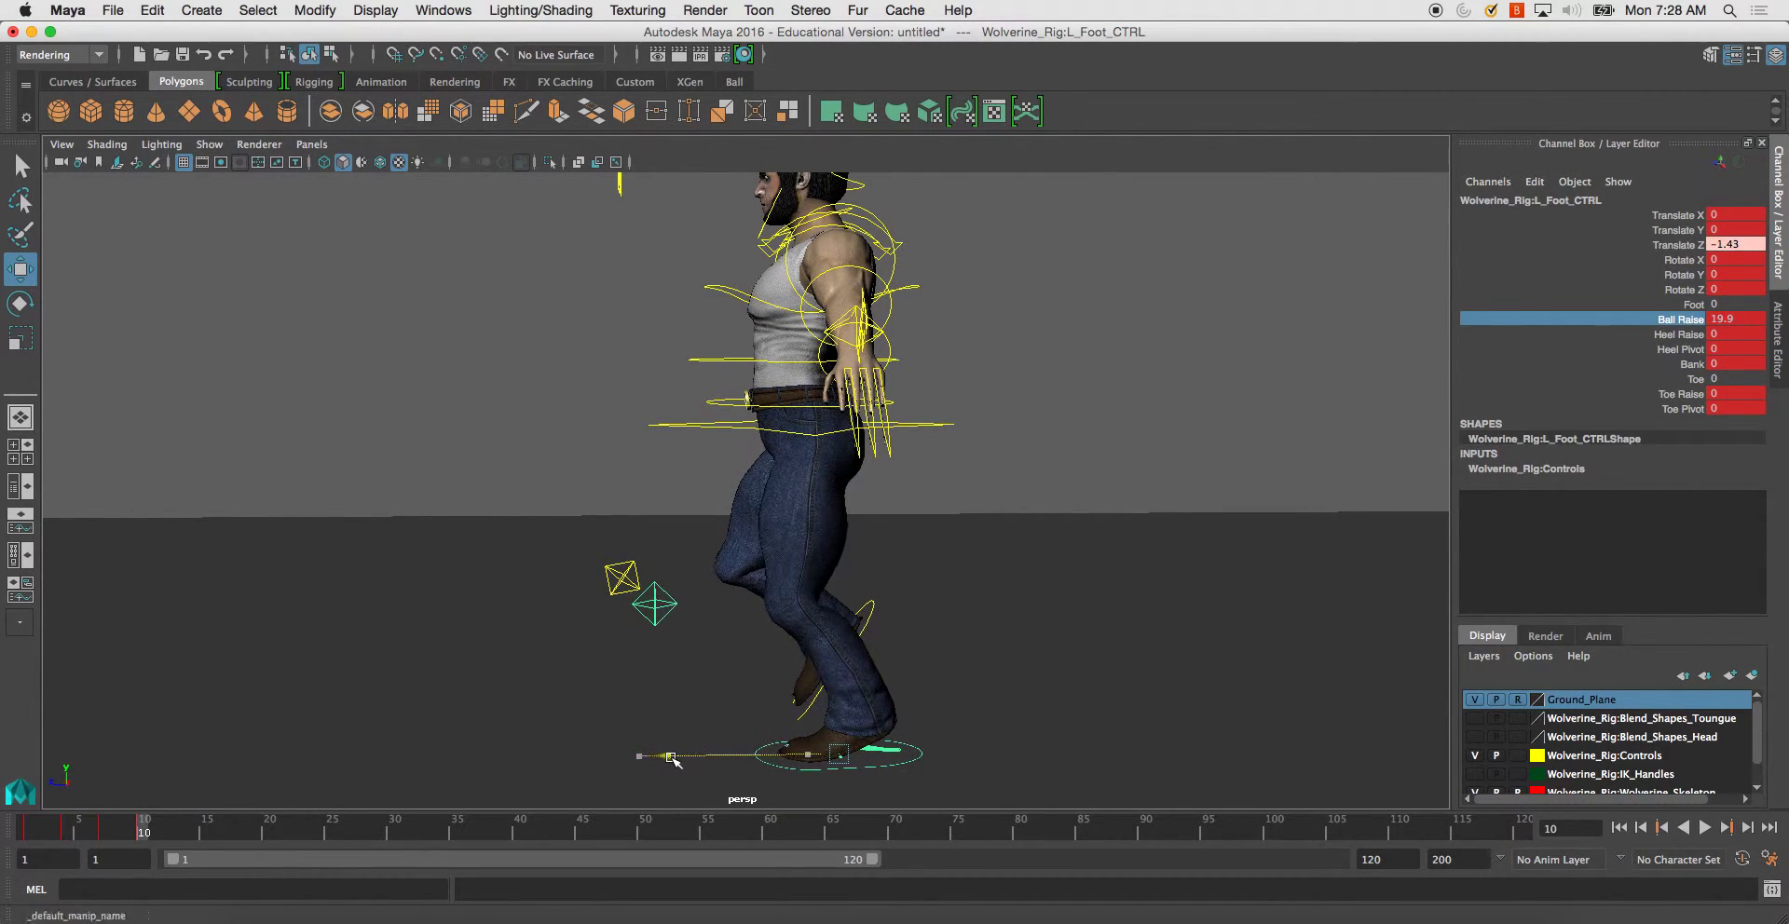
# - Swing the right foot forward to Z 5.276 and level out its toe-down tilt
pyautogui.click(874, 607)
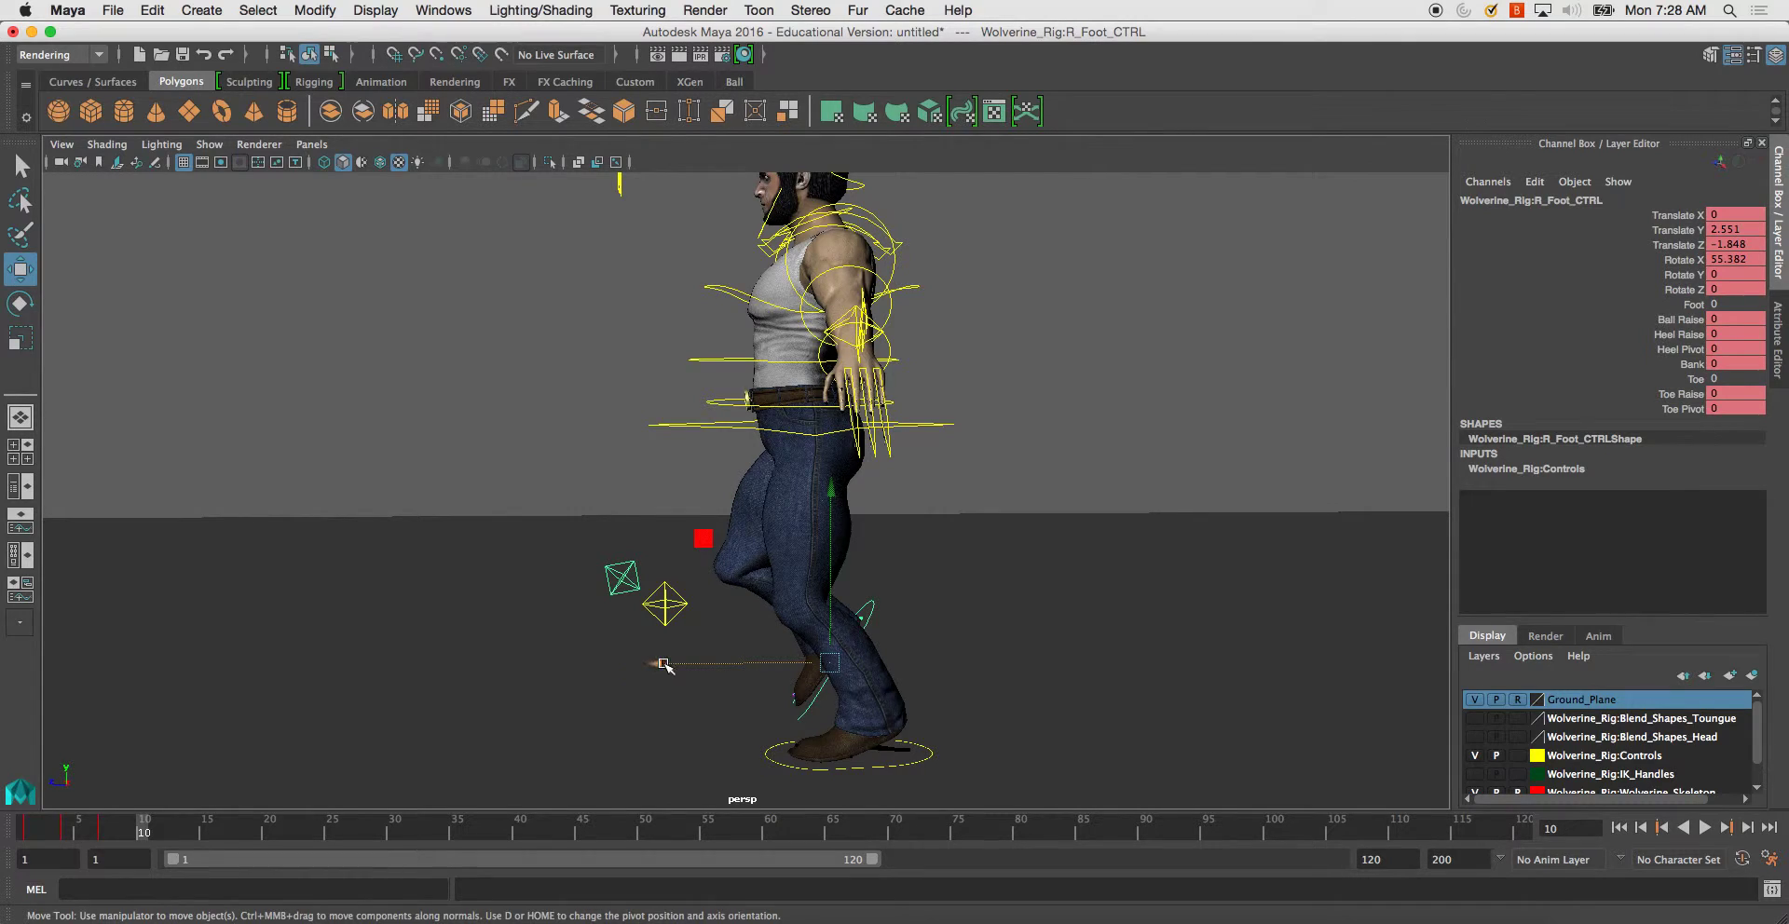
pyautogui.moveTo(663, 664); pyautogui.dragTo(566, 661)
pyautogui.press('e')
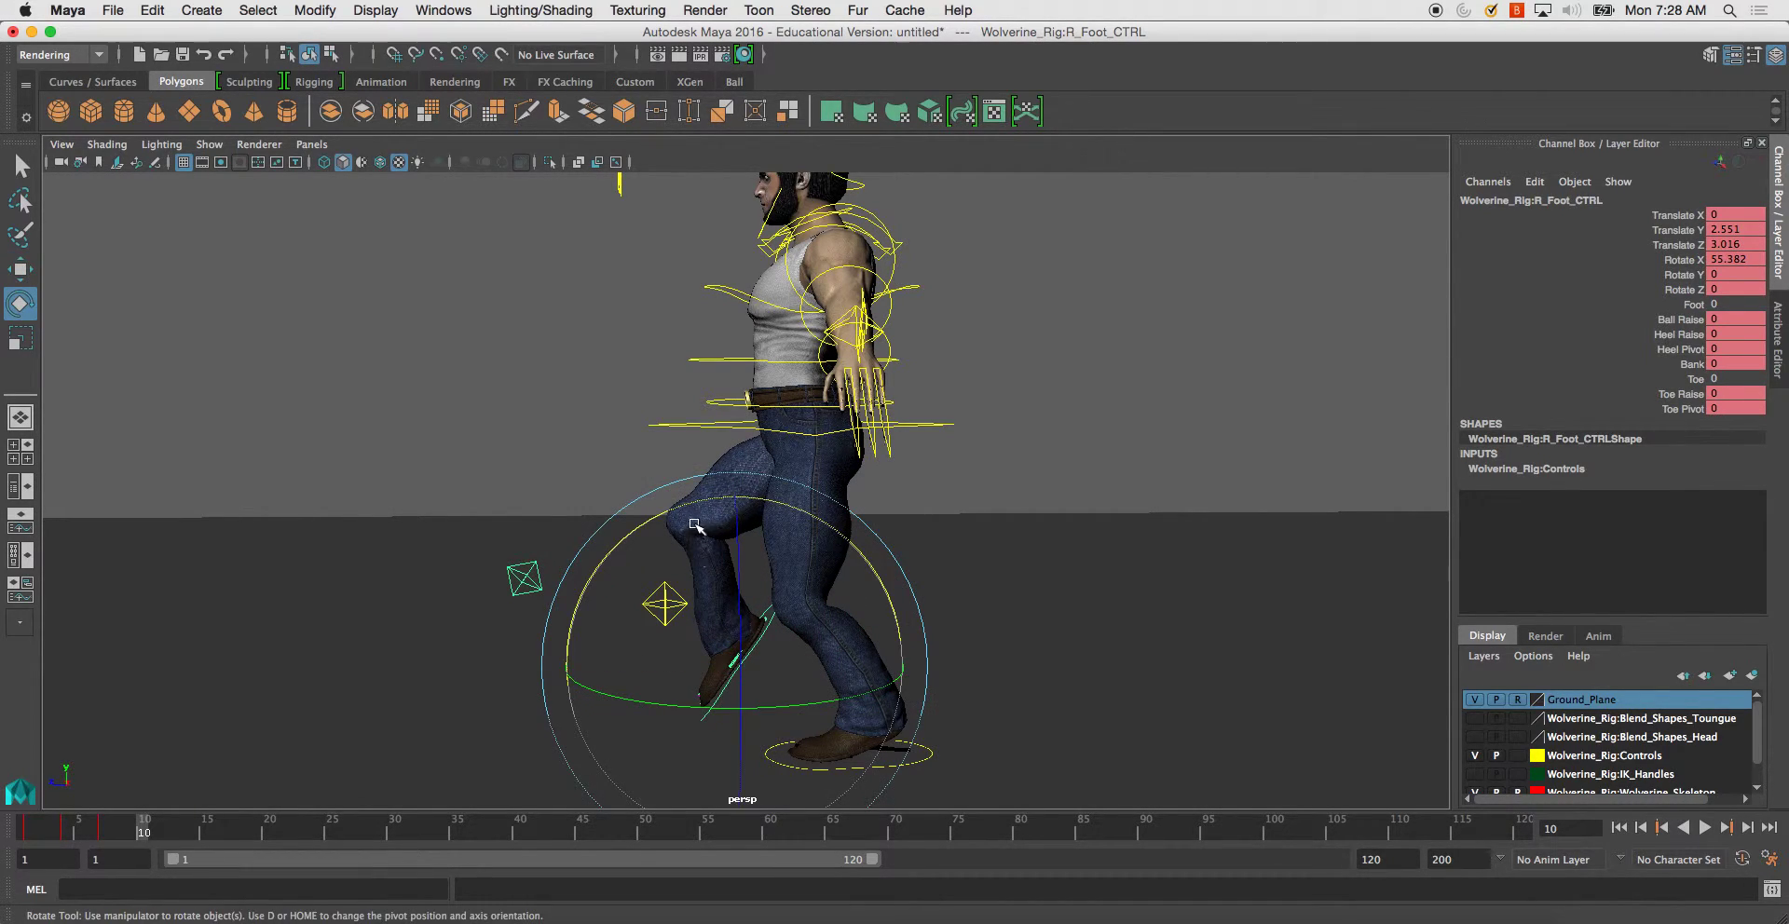
pyautogui.moveTo(687, 504); pyautogui.dragTo(783, 524)
pyautogui.press('w')
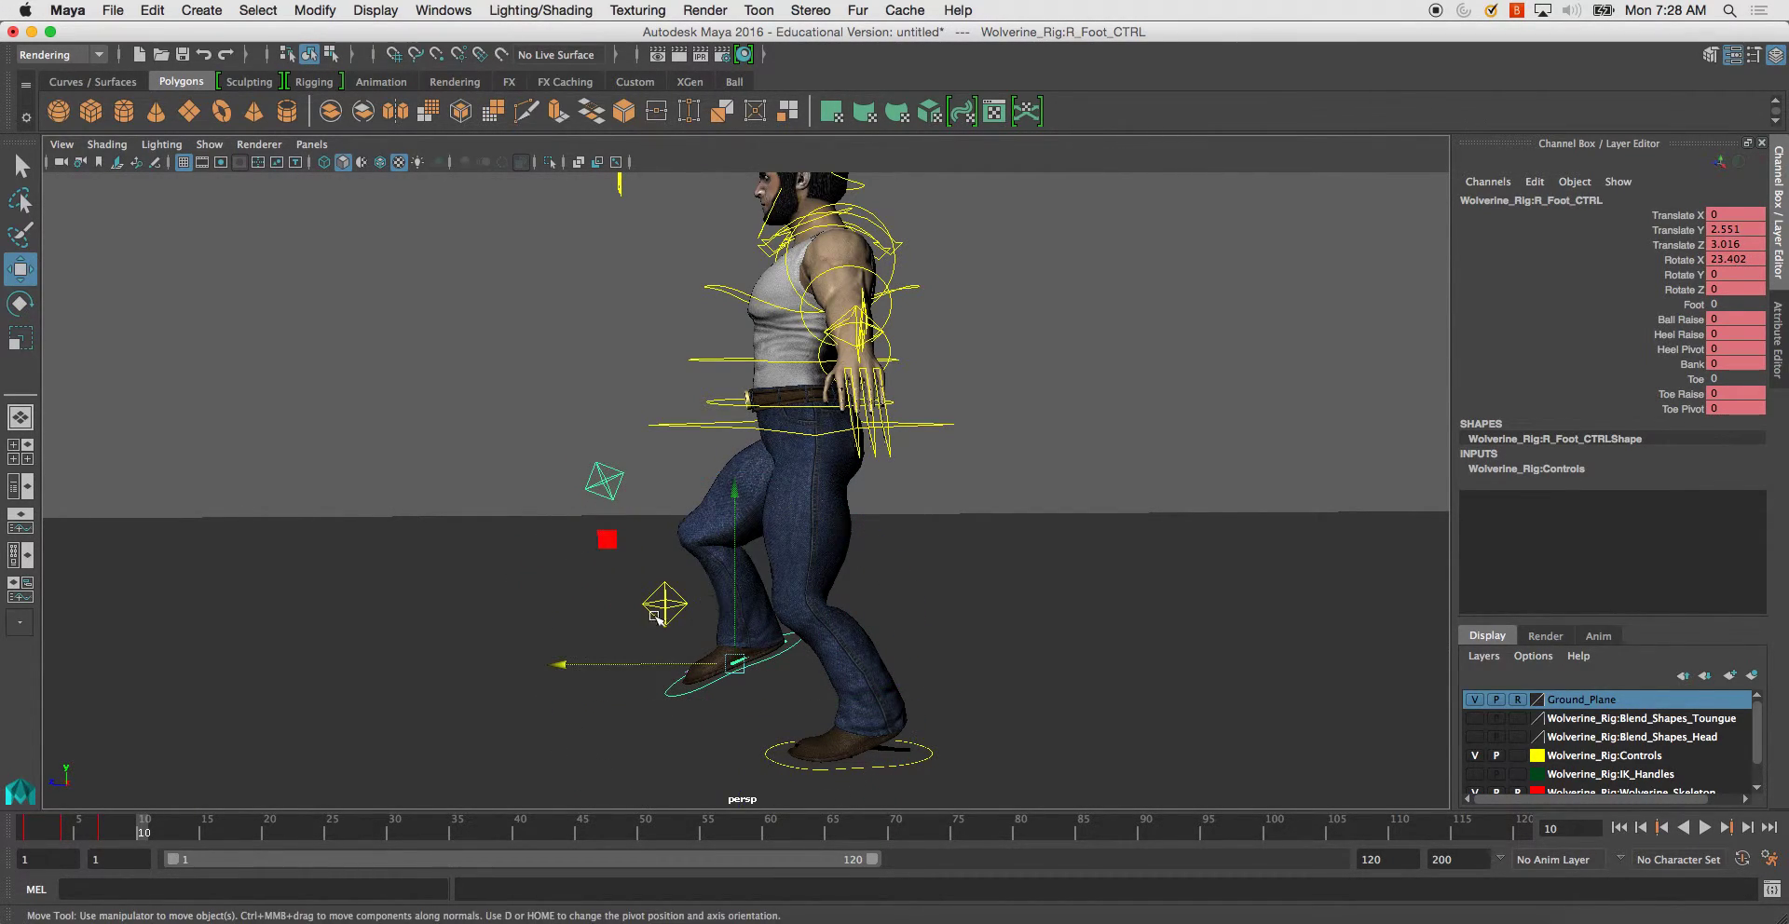
pyautogui.moveTo(590, 667); pyautogui.dragTo(546, 666)
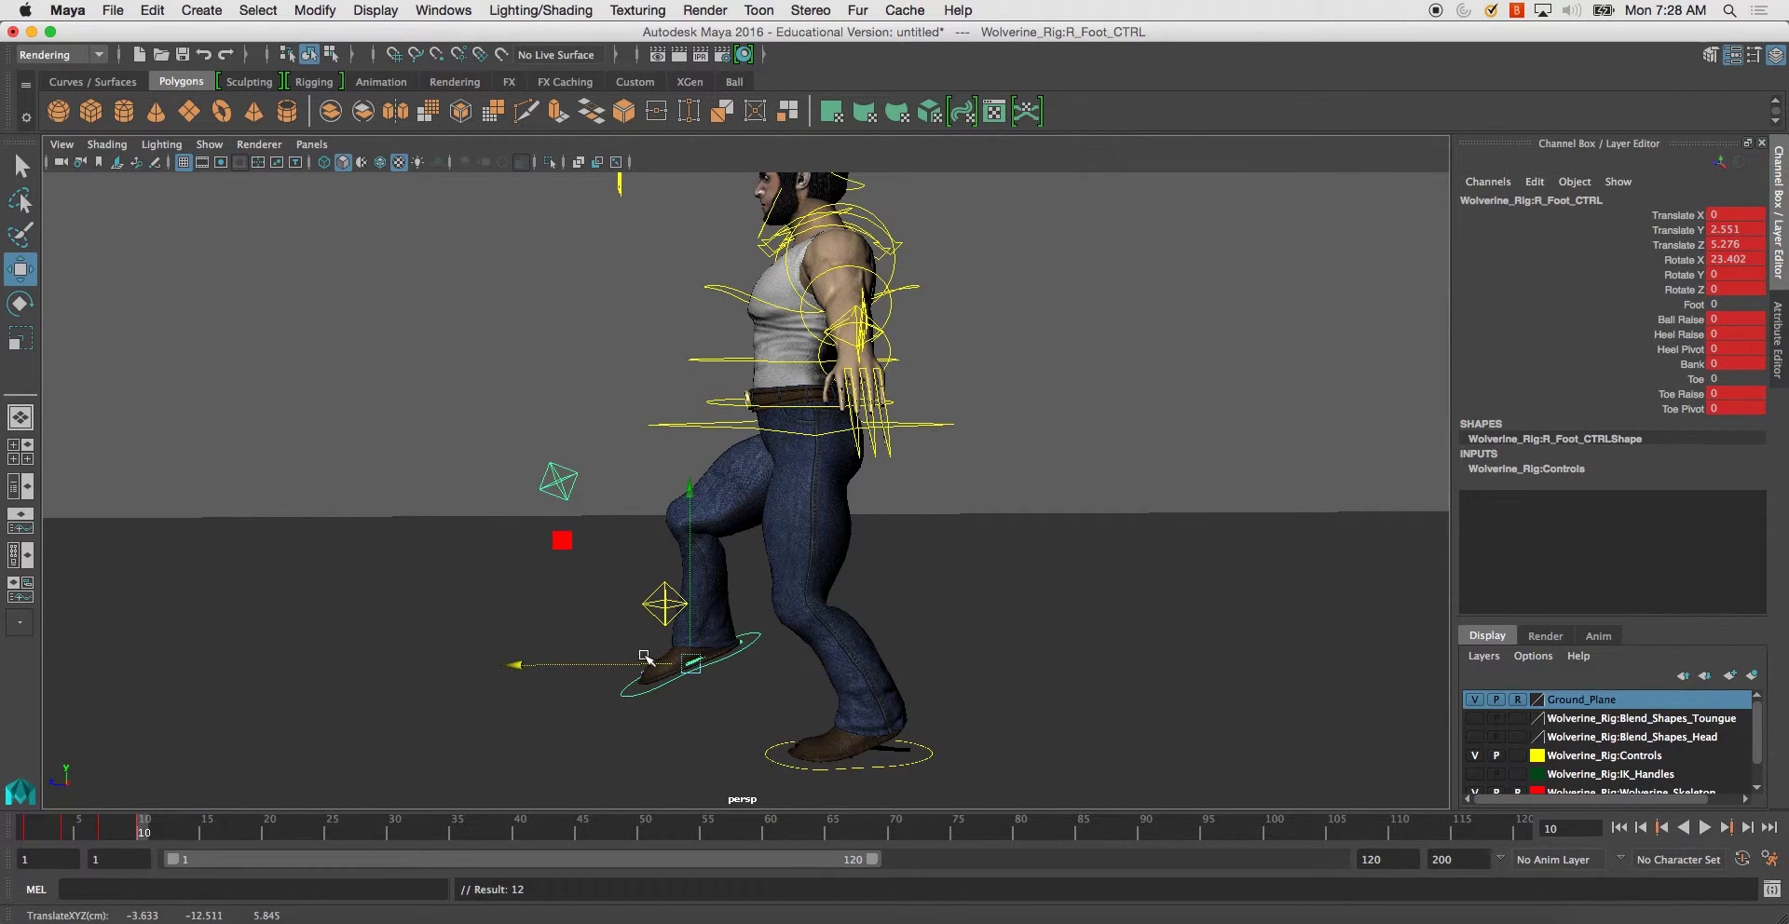
pyautogui.press('e')
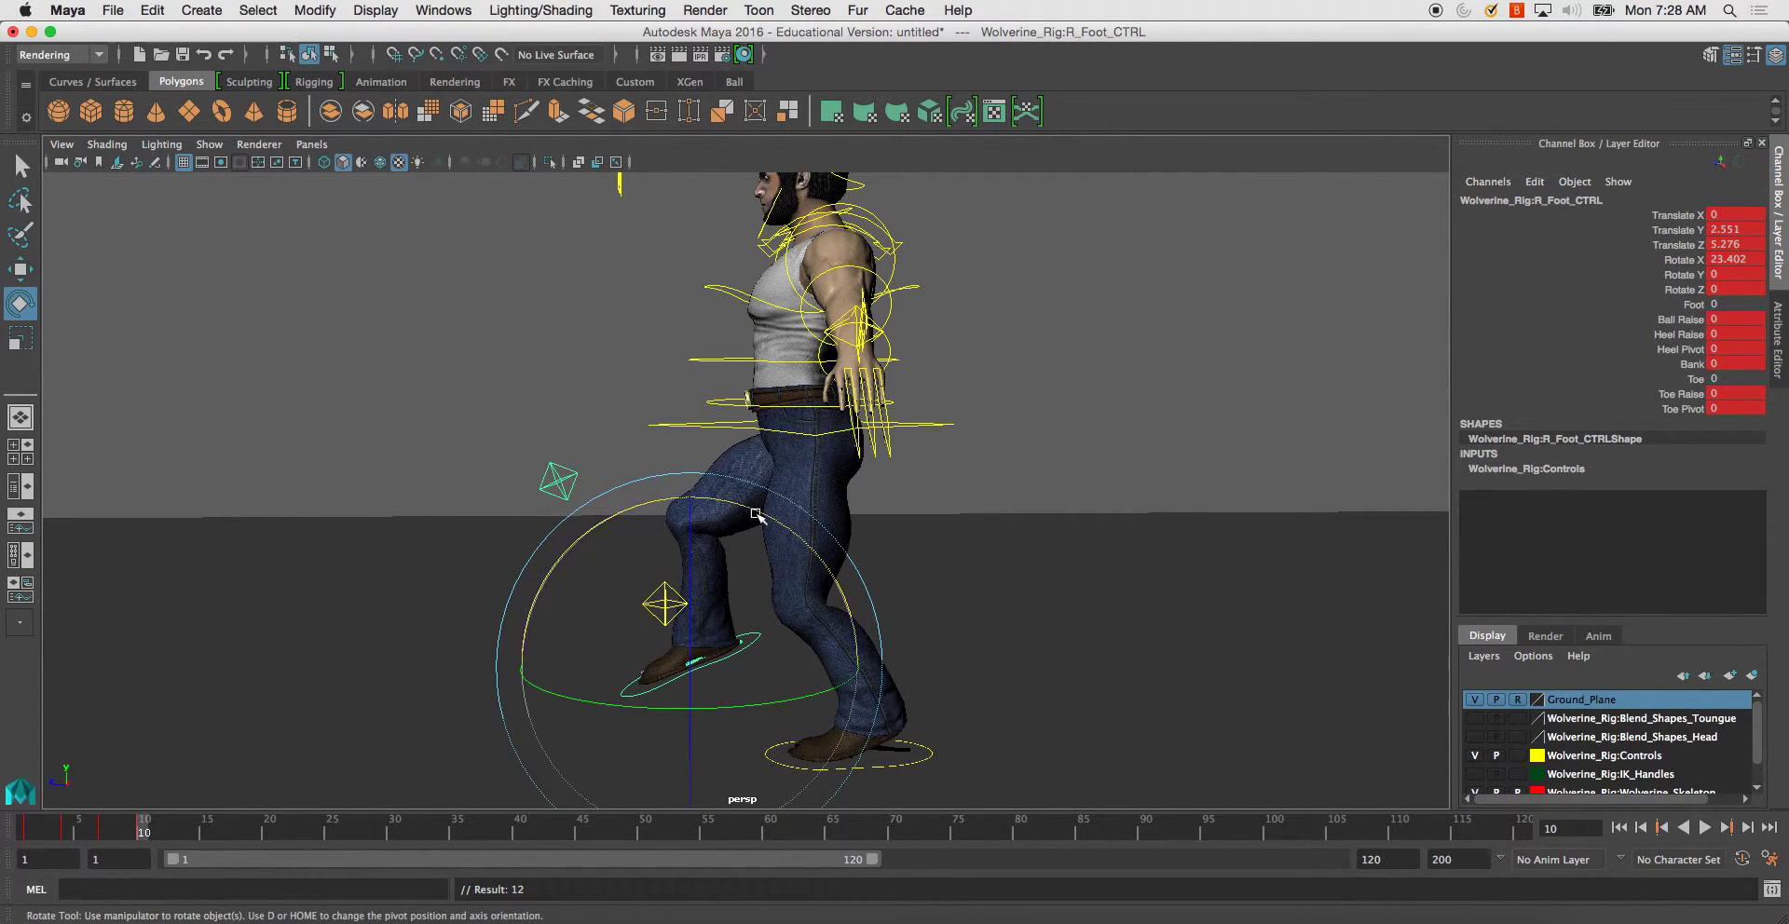
pyautogui.moveTo(760, 511)
pyautogui.mouseDown()
pyautogui.moveTo(798, 557)
pyautogui.moveTo(746, 559)
pyautogui.mouseUp()
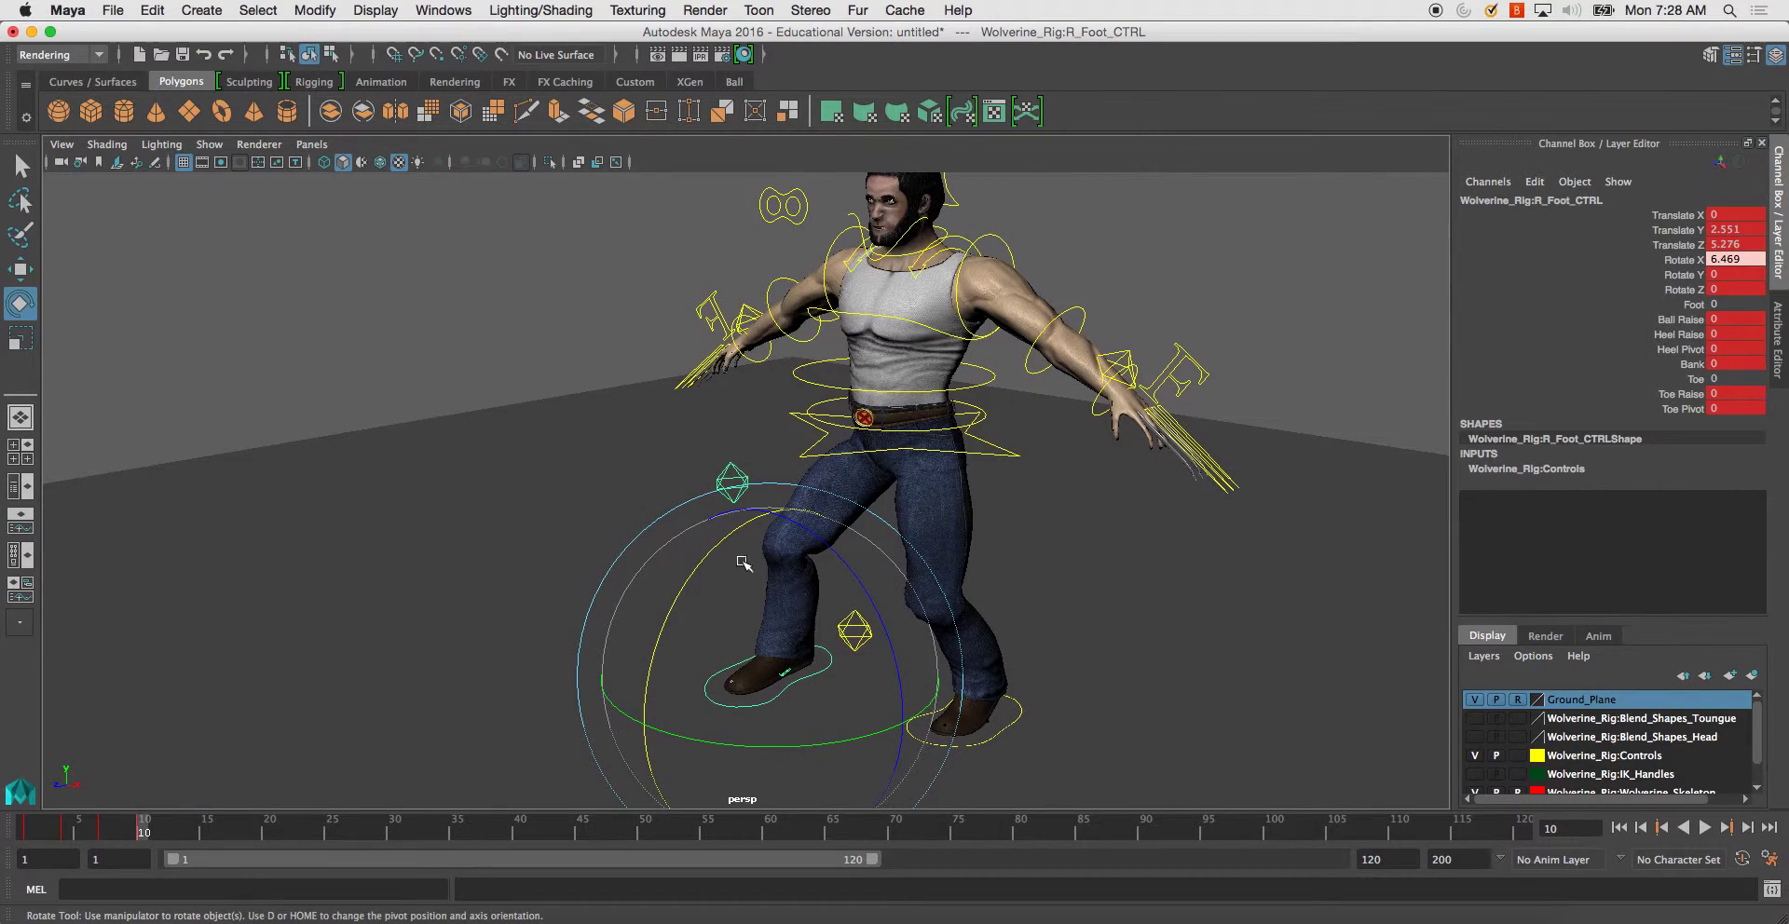
# - Move the right knee control forward and lower it to Y 1.481
pyautogui.click(733, 482)
pyautogui.press('w')
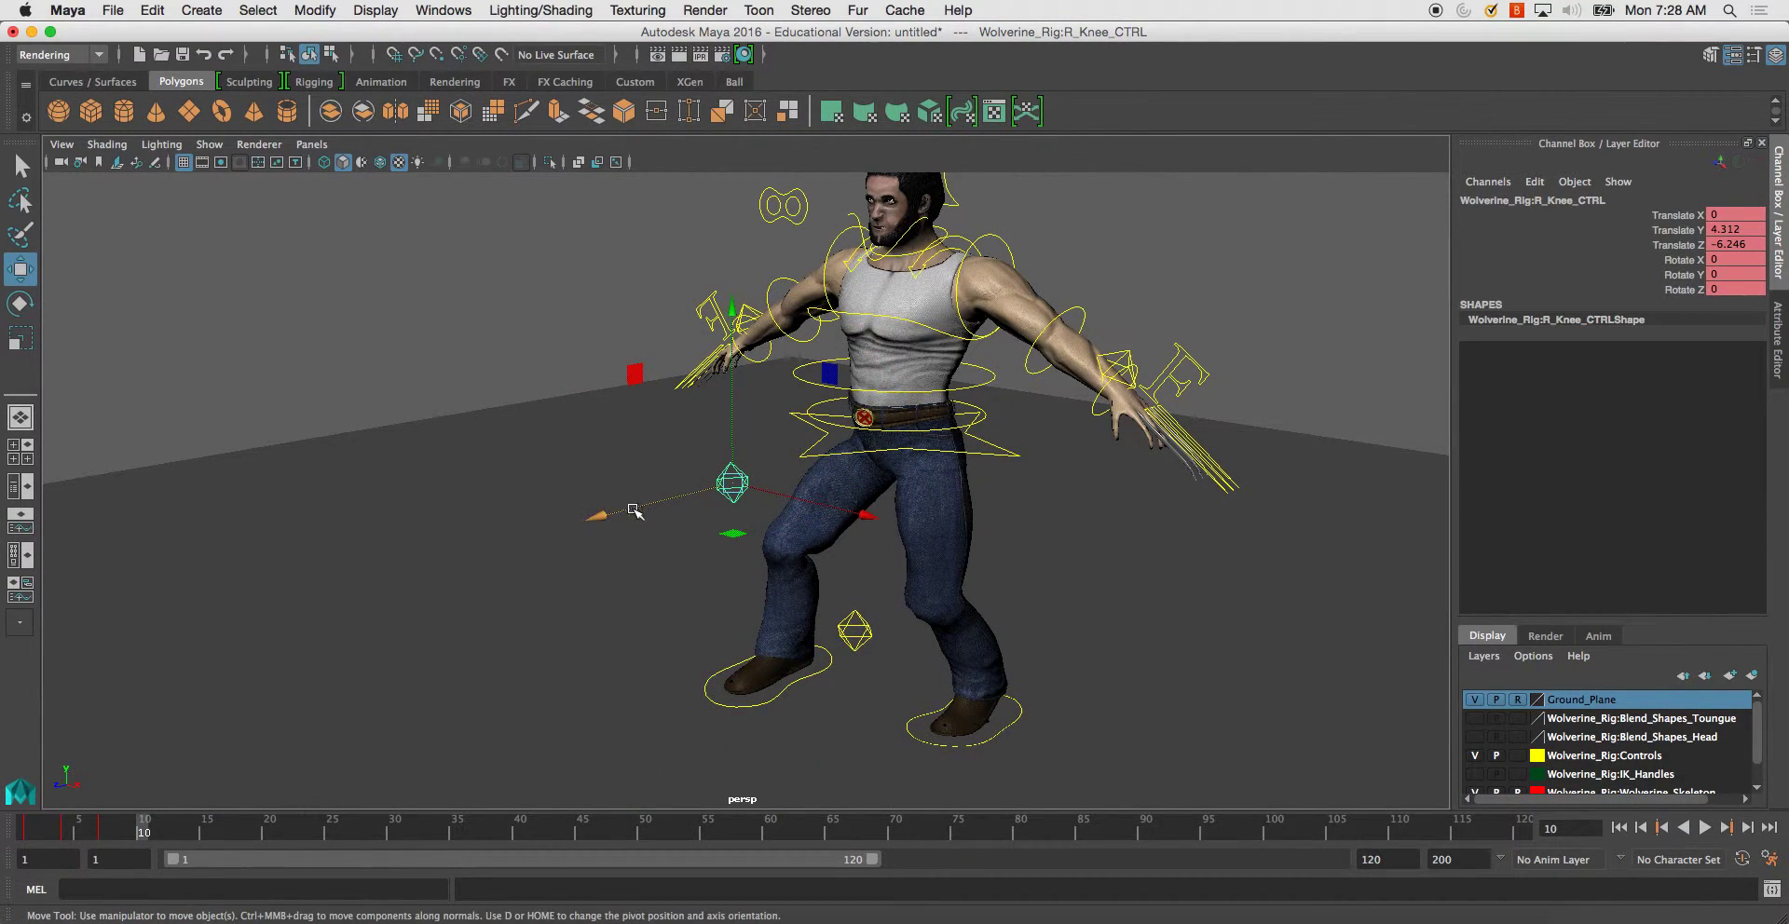
pyautogui.moveTo(708, 489); pyautogui.dragTo(599, 503)
pyautogui.moveTo(623, 343)
pyautogui.mouseDown()
pyautogui.moveTo(624, 424)
pyautogui.moveTo(1168, 401)
pyautogui.mouseUp()
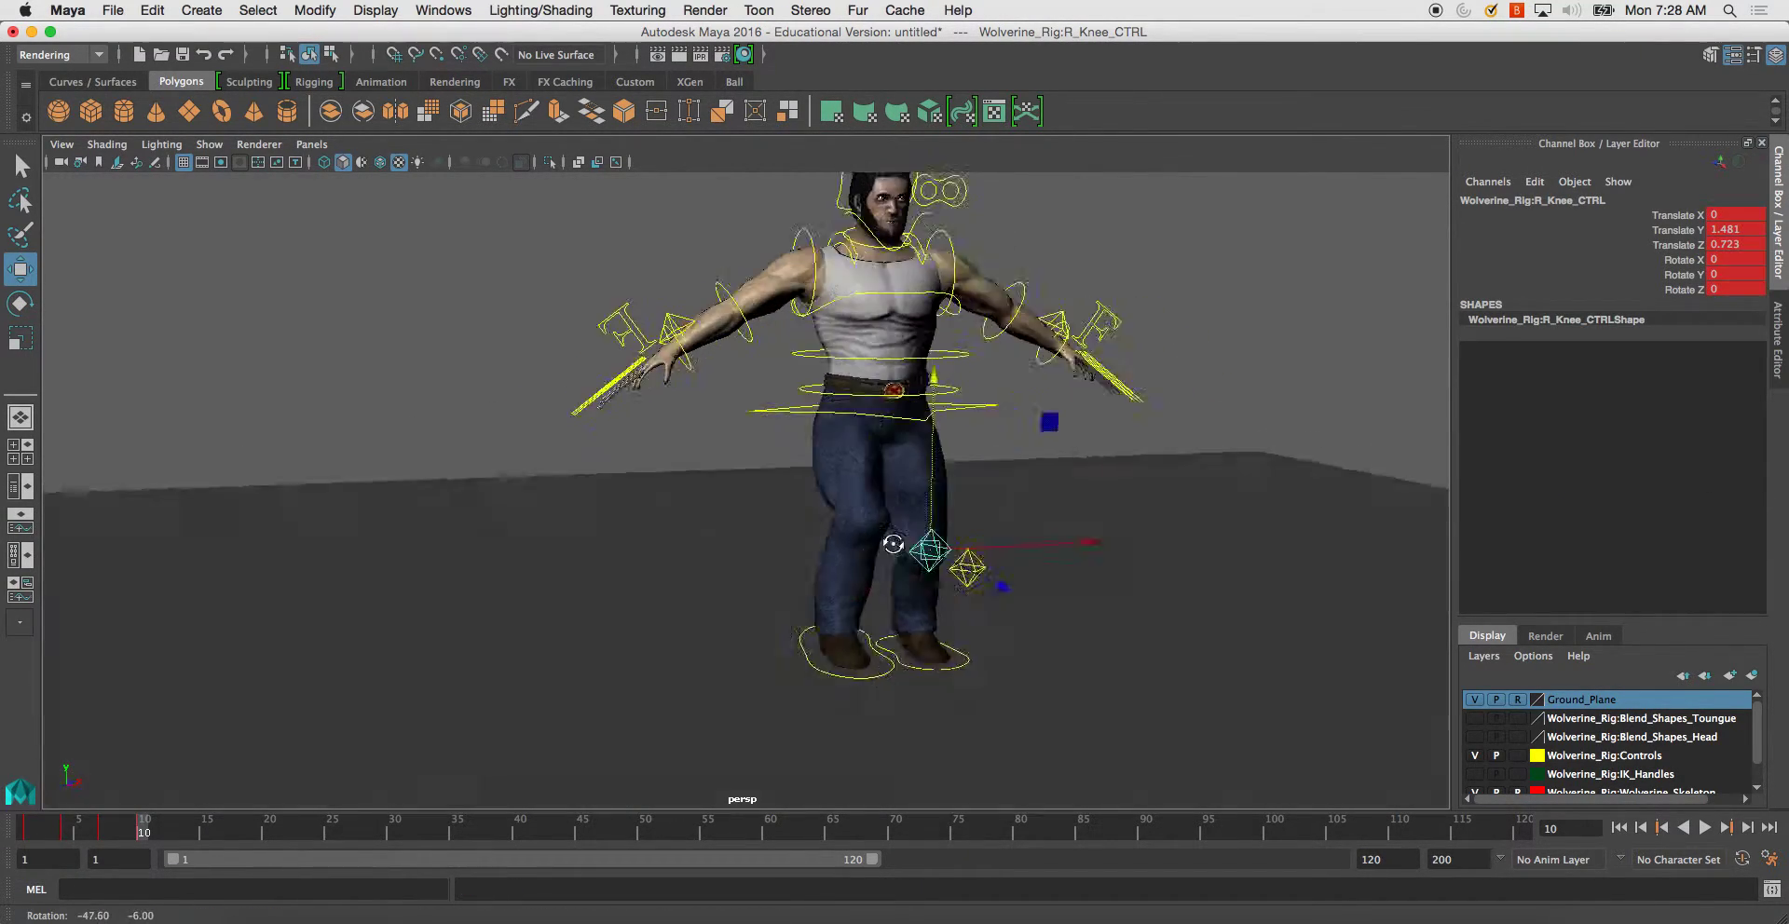
# - View the character from the side, select the right knee control and scrub the frames
pyautogui.click(1242, 418)
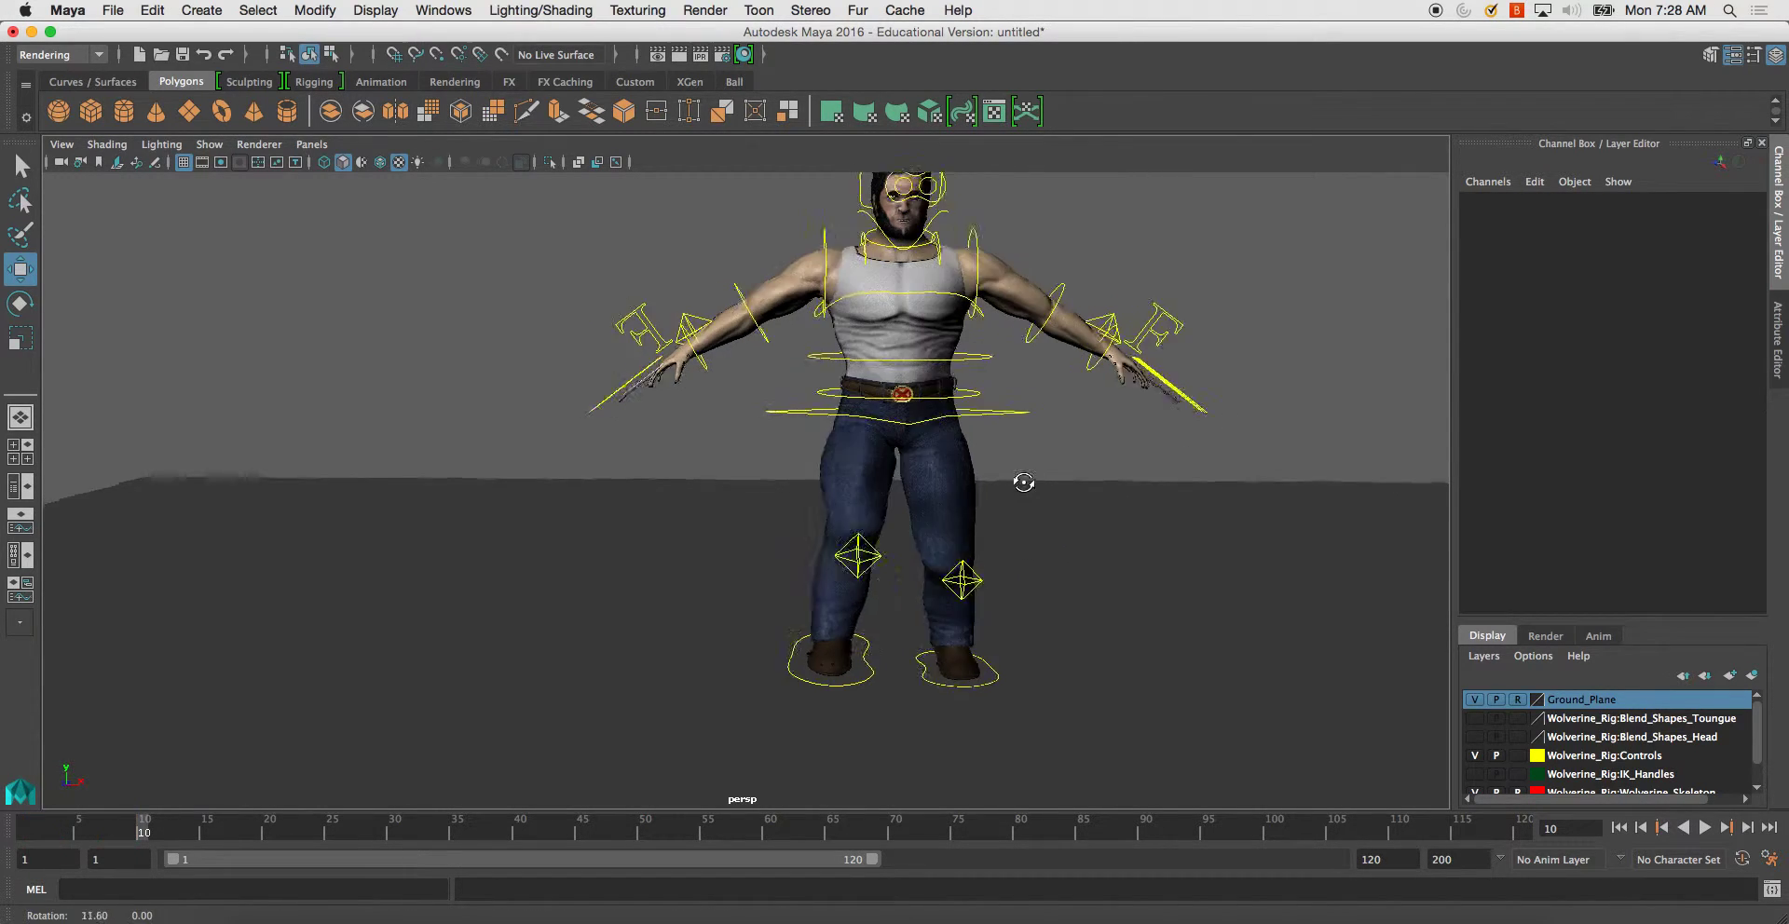
pyautogui.moveTo(1018, 483)
pyautogui.keyDown('alt'); pyautogui.mouseDown()
pyautogui.moveTo(771, 456)
pyautogui.moveTo(341, 762)
pyautogui.mouseUp(); pyautogui.keyUp('alt')
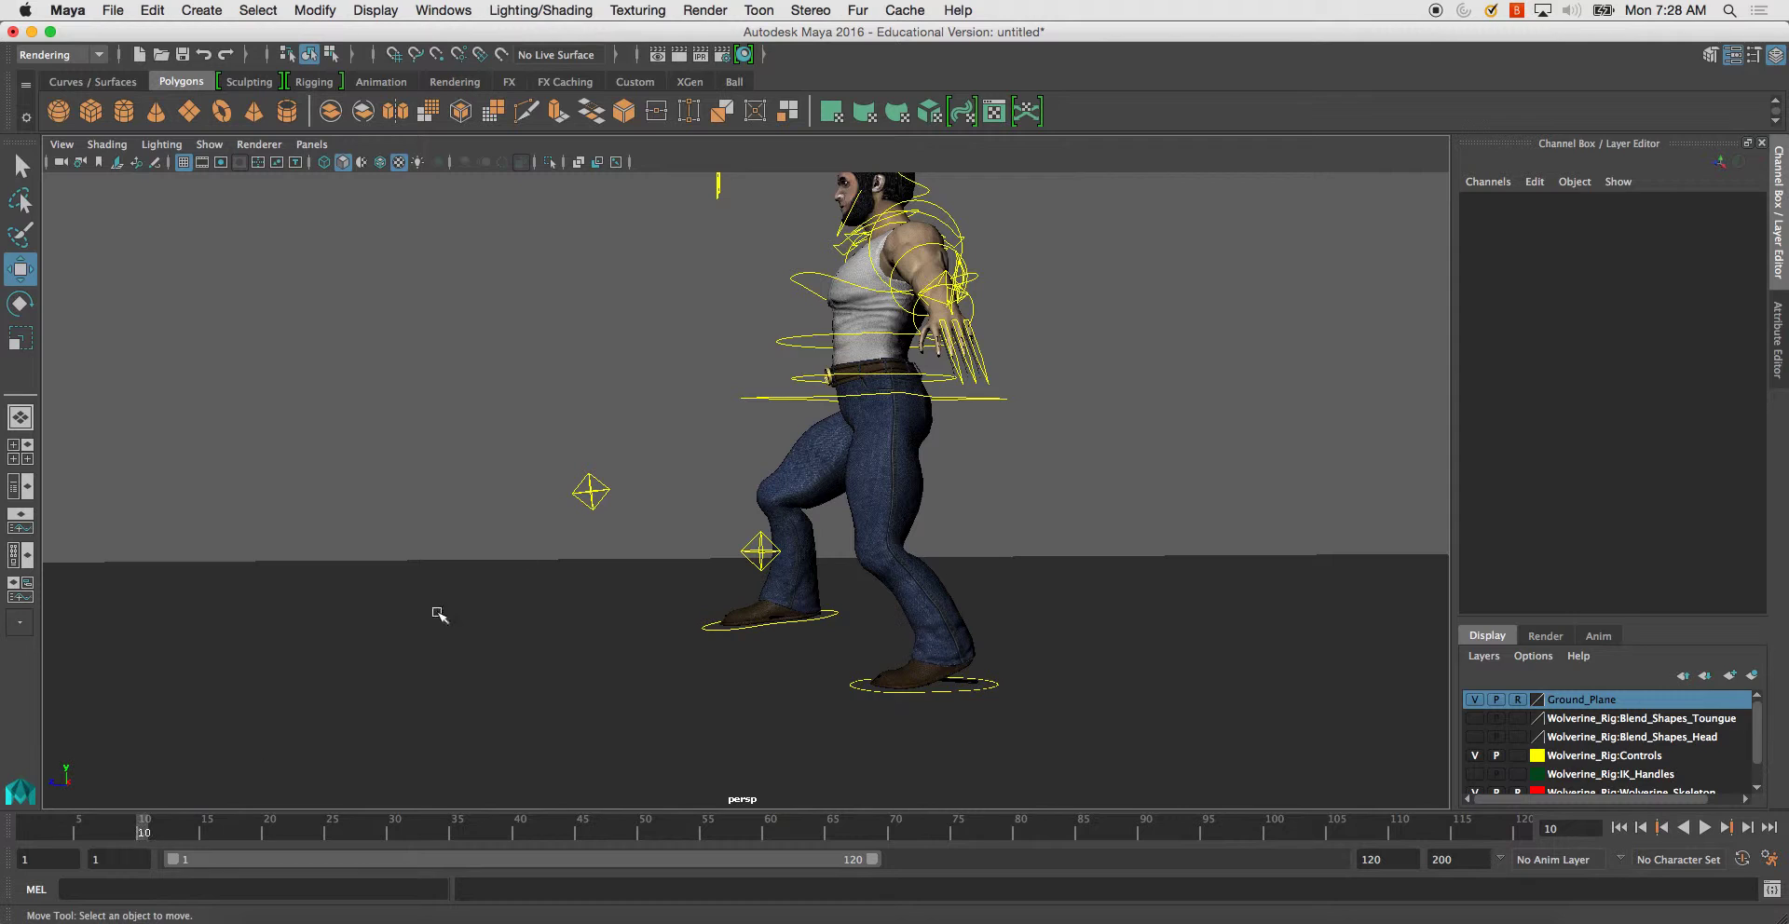
pyautogui.click(591, 491)
pyautogui.moveTo(149, 831)
pyautogui.mouseDown()
pyautogui.moveTo(4, 810)
pyautogui.moveTo(142, 831)
pyautogui.mouseUp()
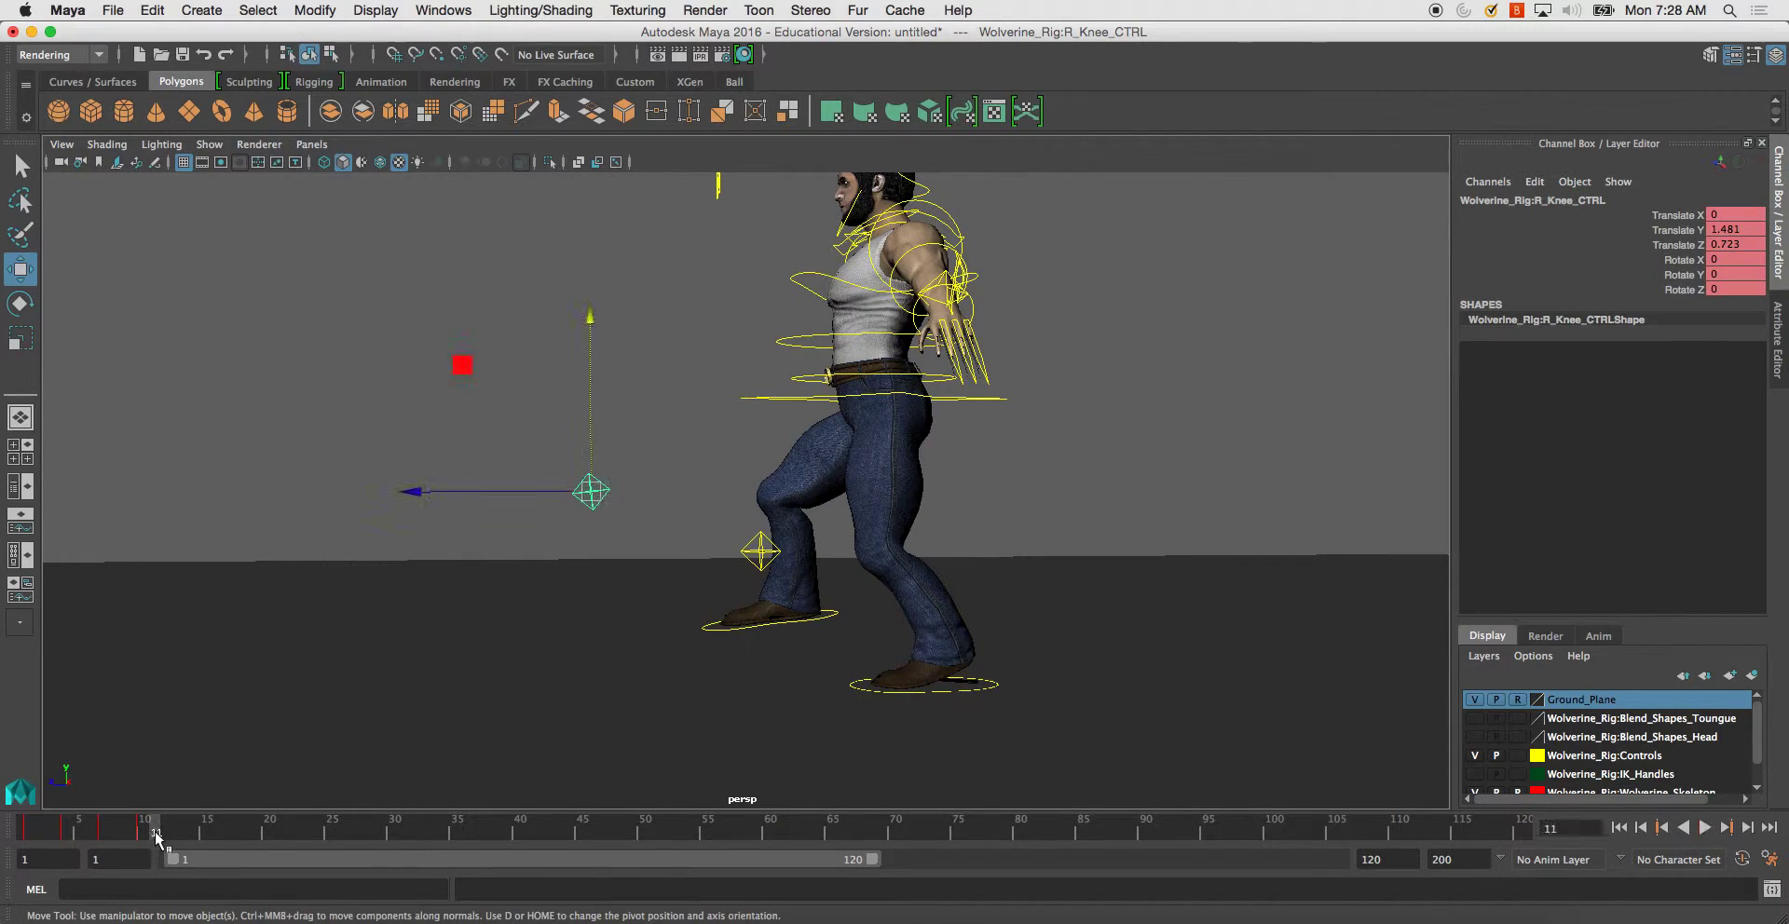
# - Set the playback end time to frame 36
pyautogui.click(1369, 859)
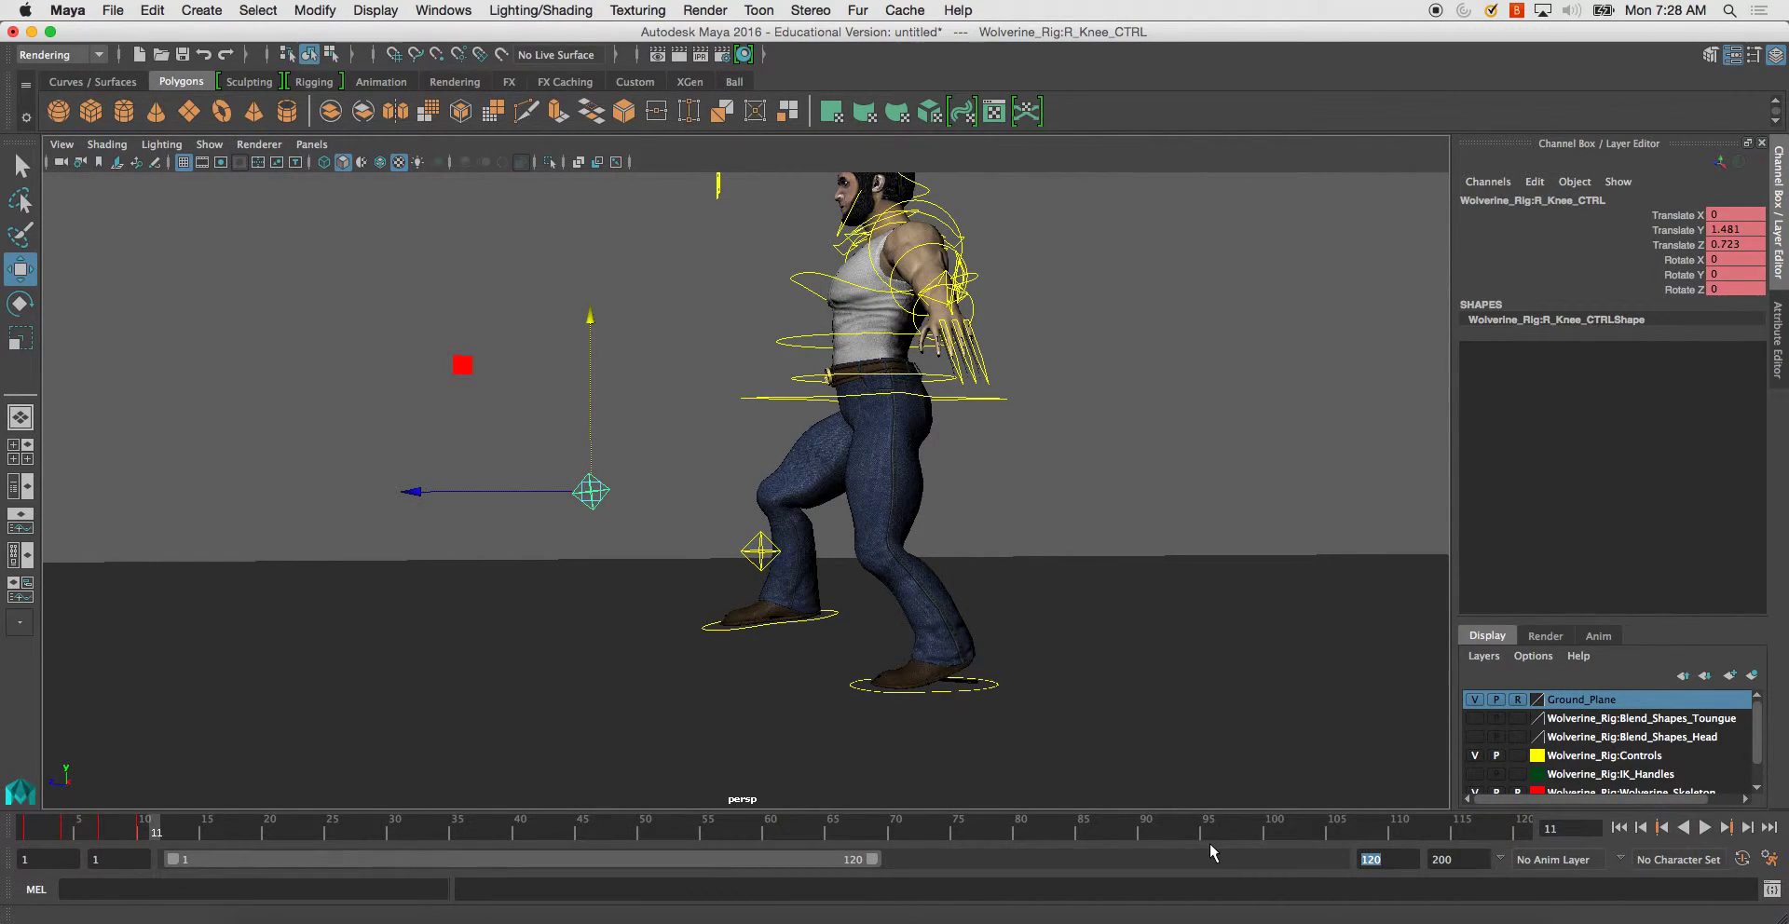
pyautogui.write('36')
pyautogui.press('Return')
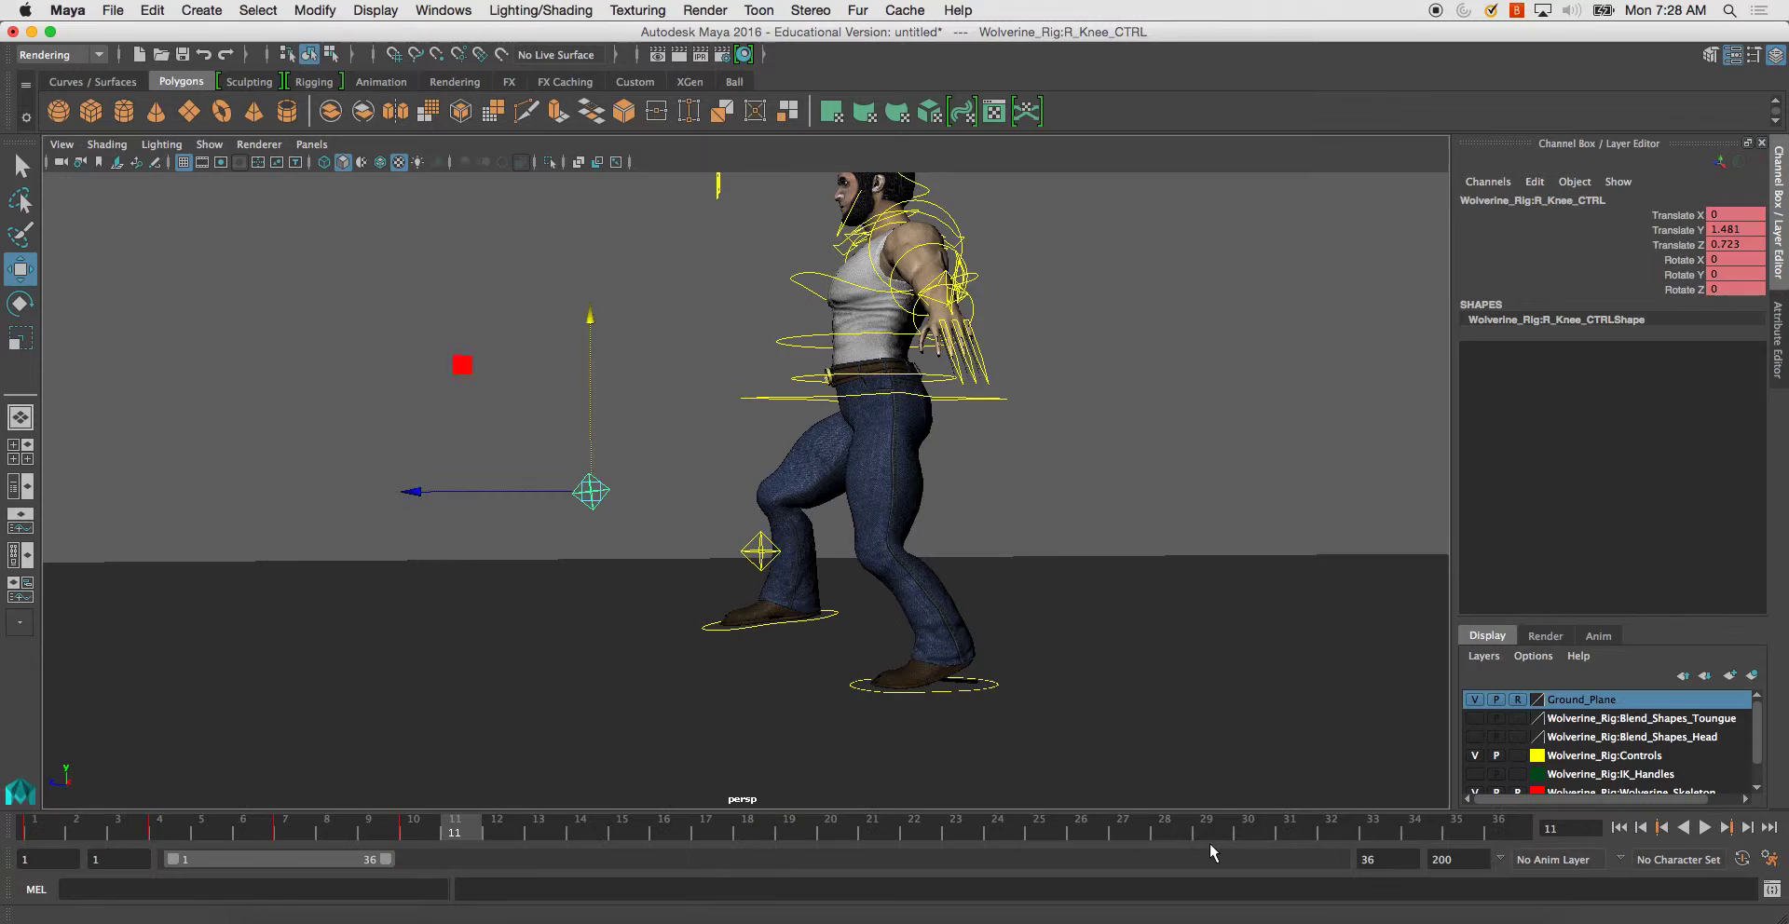
# - At frame 13, lower the hips with the root control
pyautogui.click(1030, 480)
pyautogui.keyDown('alt'); pyautogui.moveTo(1030, 480); pyautogui.dragTo(777, 615); pyautogui.keyUp('alt')
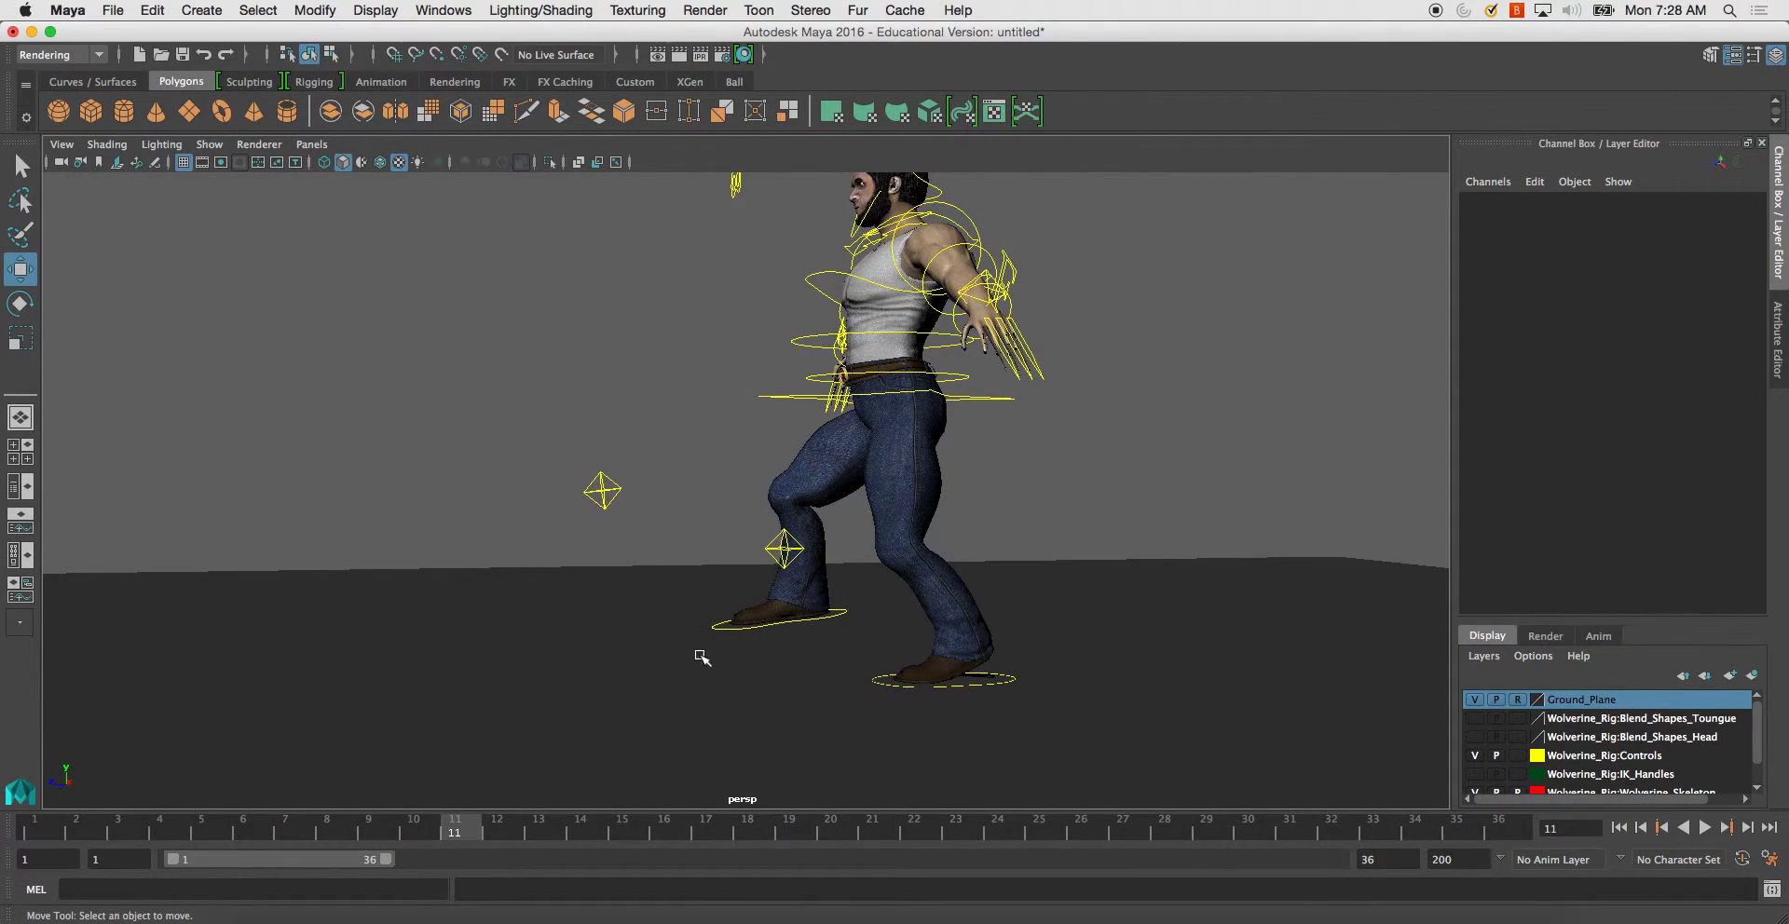
pyautogui.moveTo(457, 835)
pyautogui.mouseDown()
pyautogui.moveTo(76, 826)
pyautogui.moveTo(408, 851)
pyautogui.mouseUp()
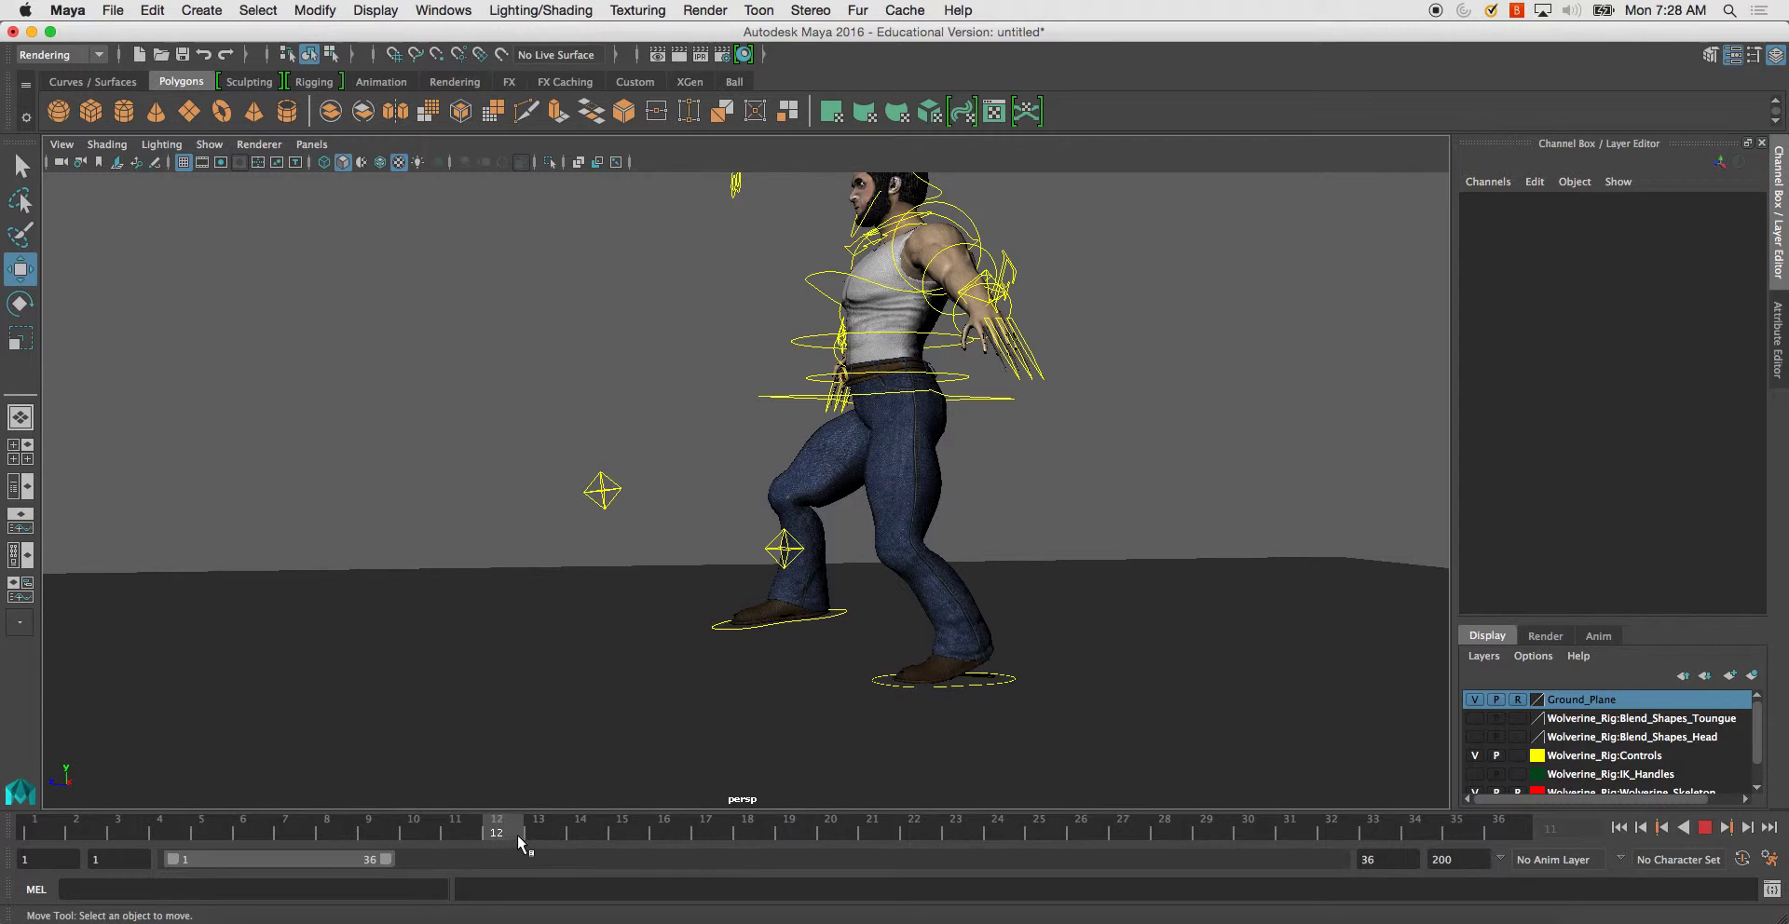
pyautogui.moveTo(517, 835); pyautogui.dragTo(531, 836)
pyautogui.keyDown('alt'); pyautogui.moveTo(922, 420); pyautogui.dragTo(990, 410); pyautogui.keyUp('alt')
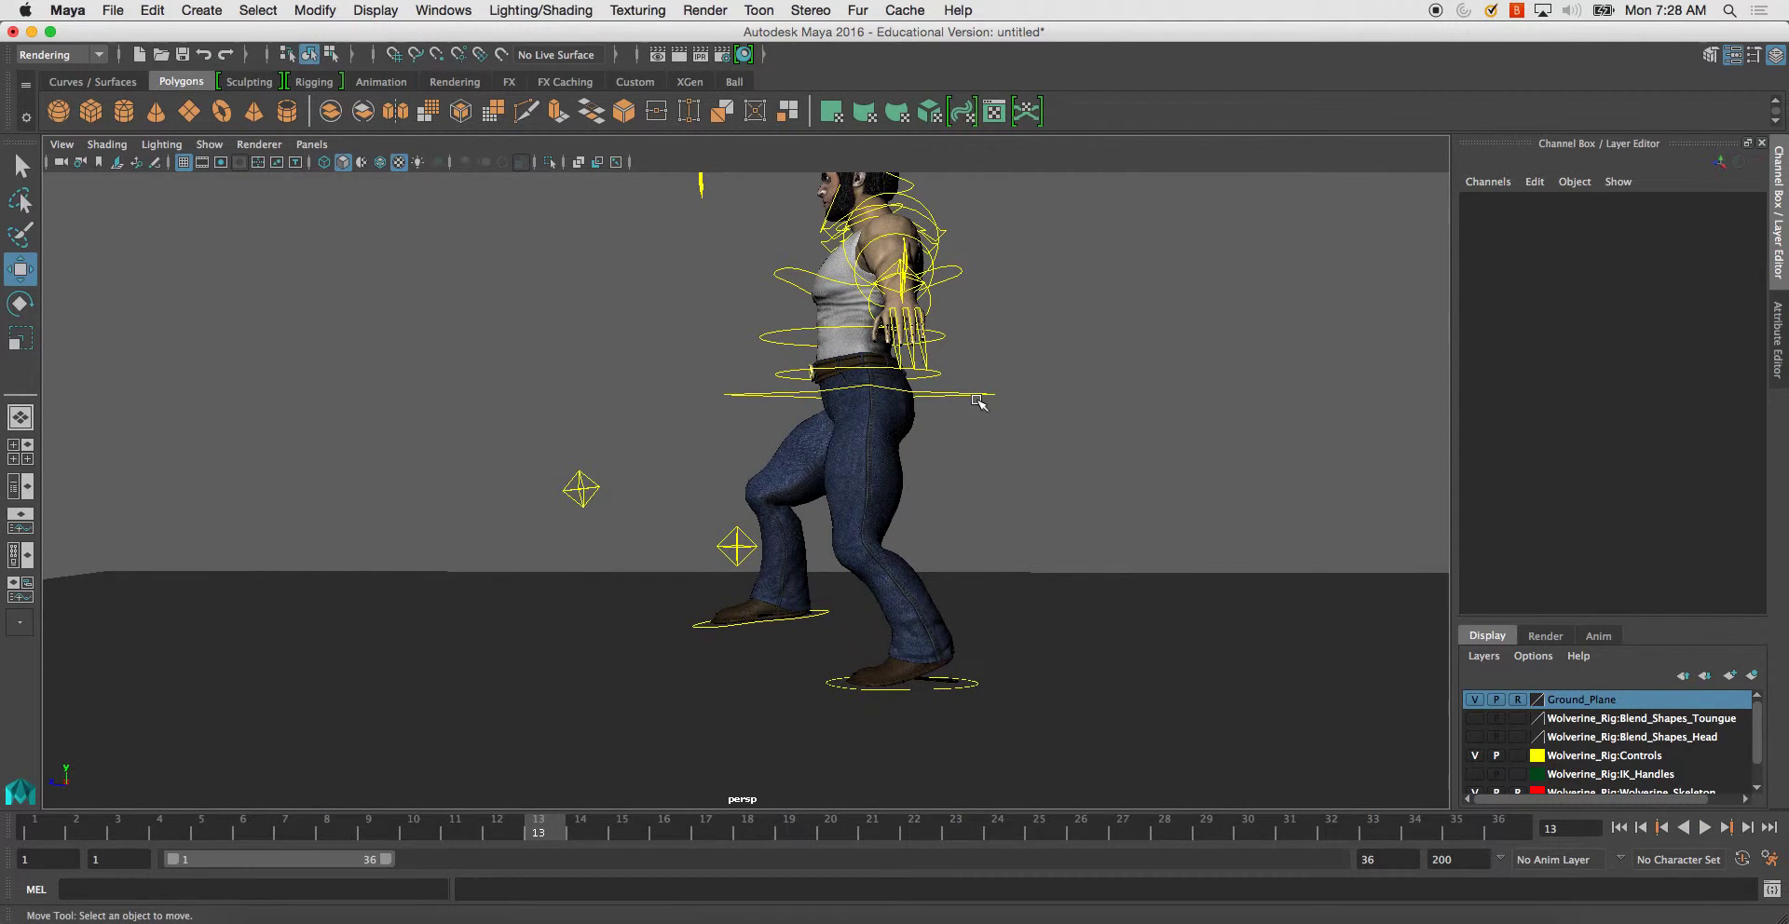
pyautogui.click(974, 395)
pyautogui.moveTo(854, 214); pyautogui.dragTo(810, 534)
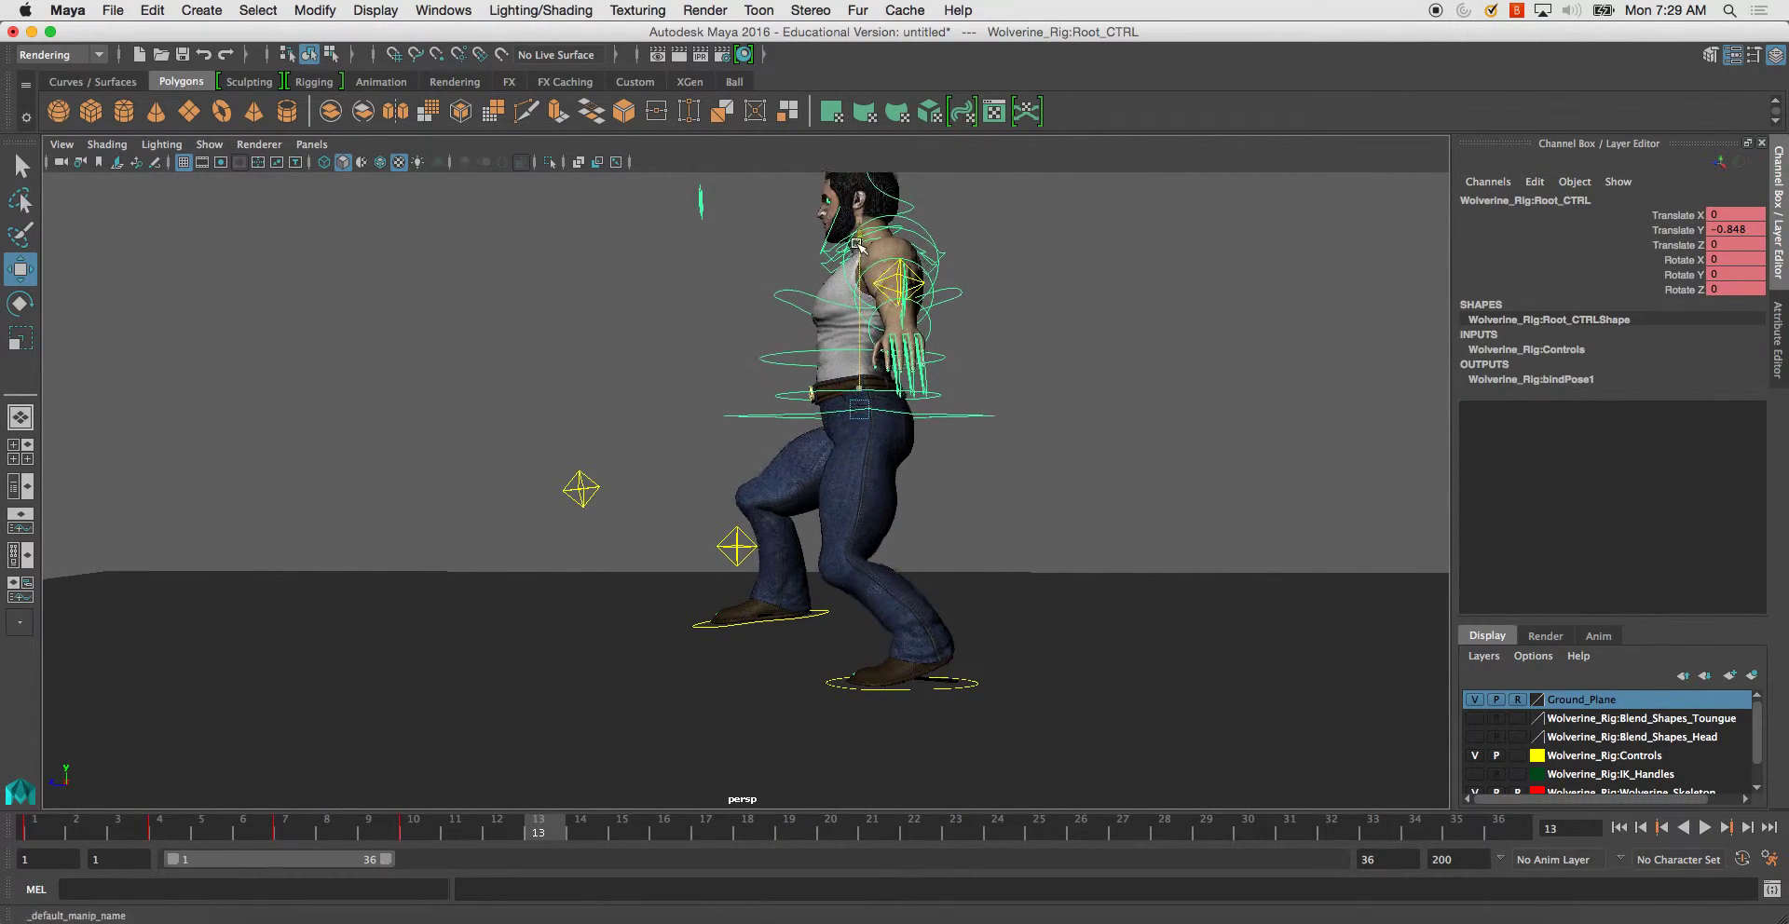
# - Compare the frame 1 pose against the frame 13 pose
pyautogui.click(33, 829)
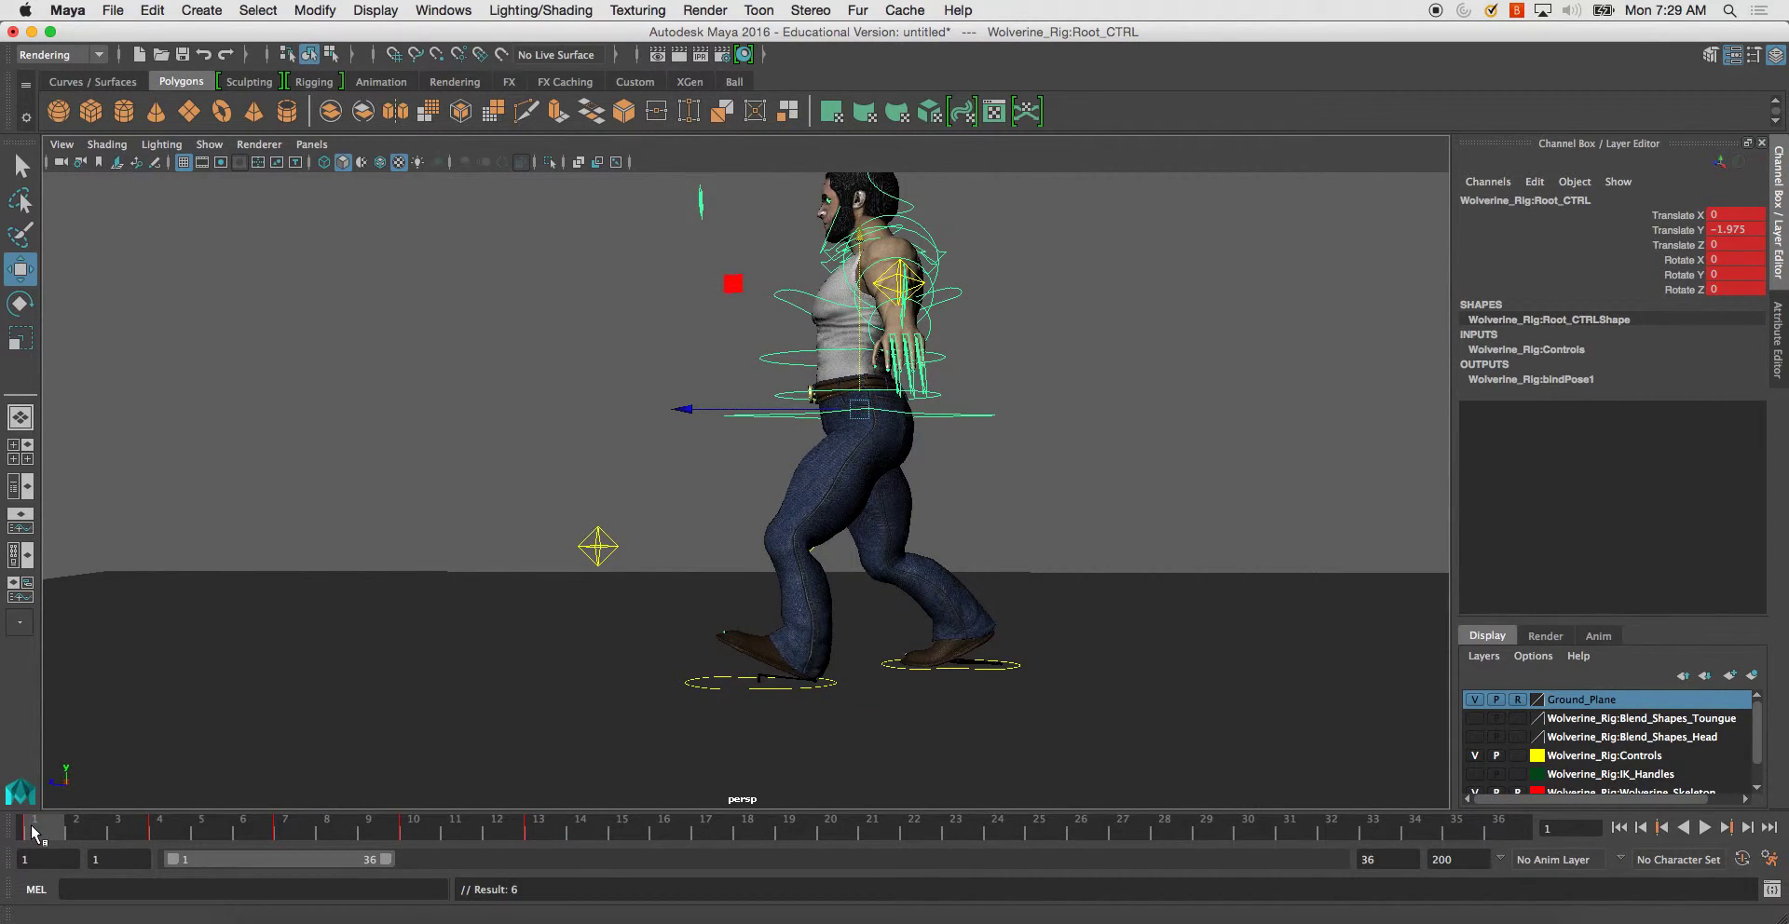
pyautogui.moveTo(33, 829); pyautogui.dragTo(539, 829)
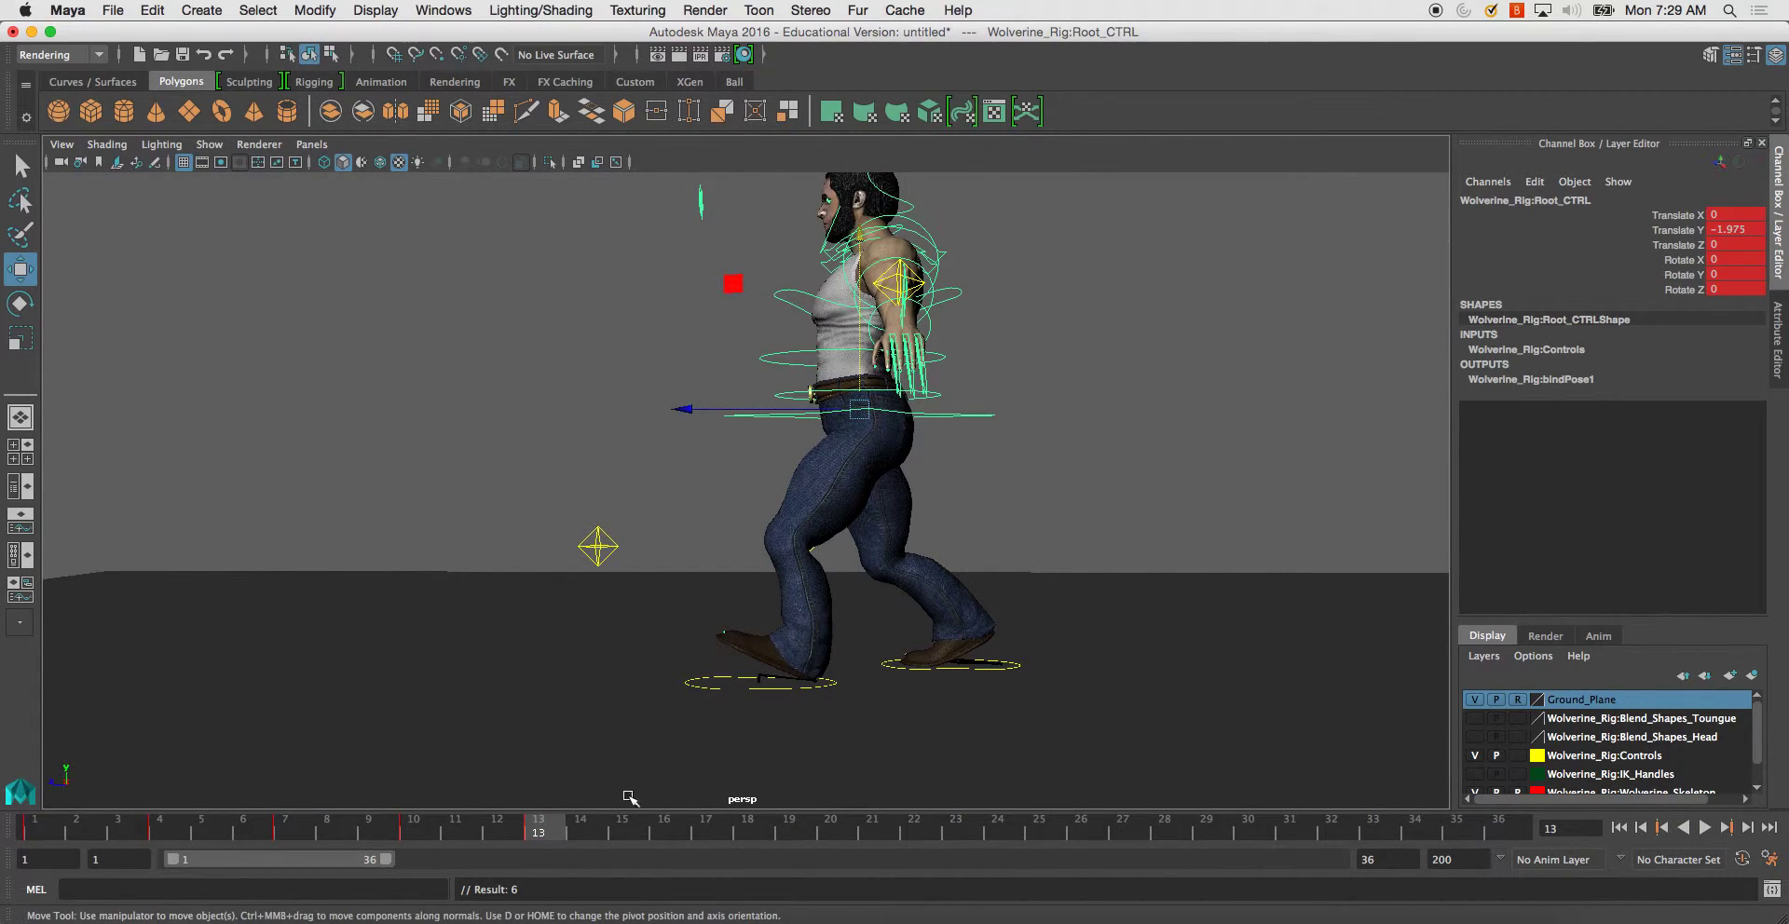
pyautogui.click(46, 825)
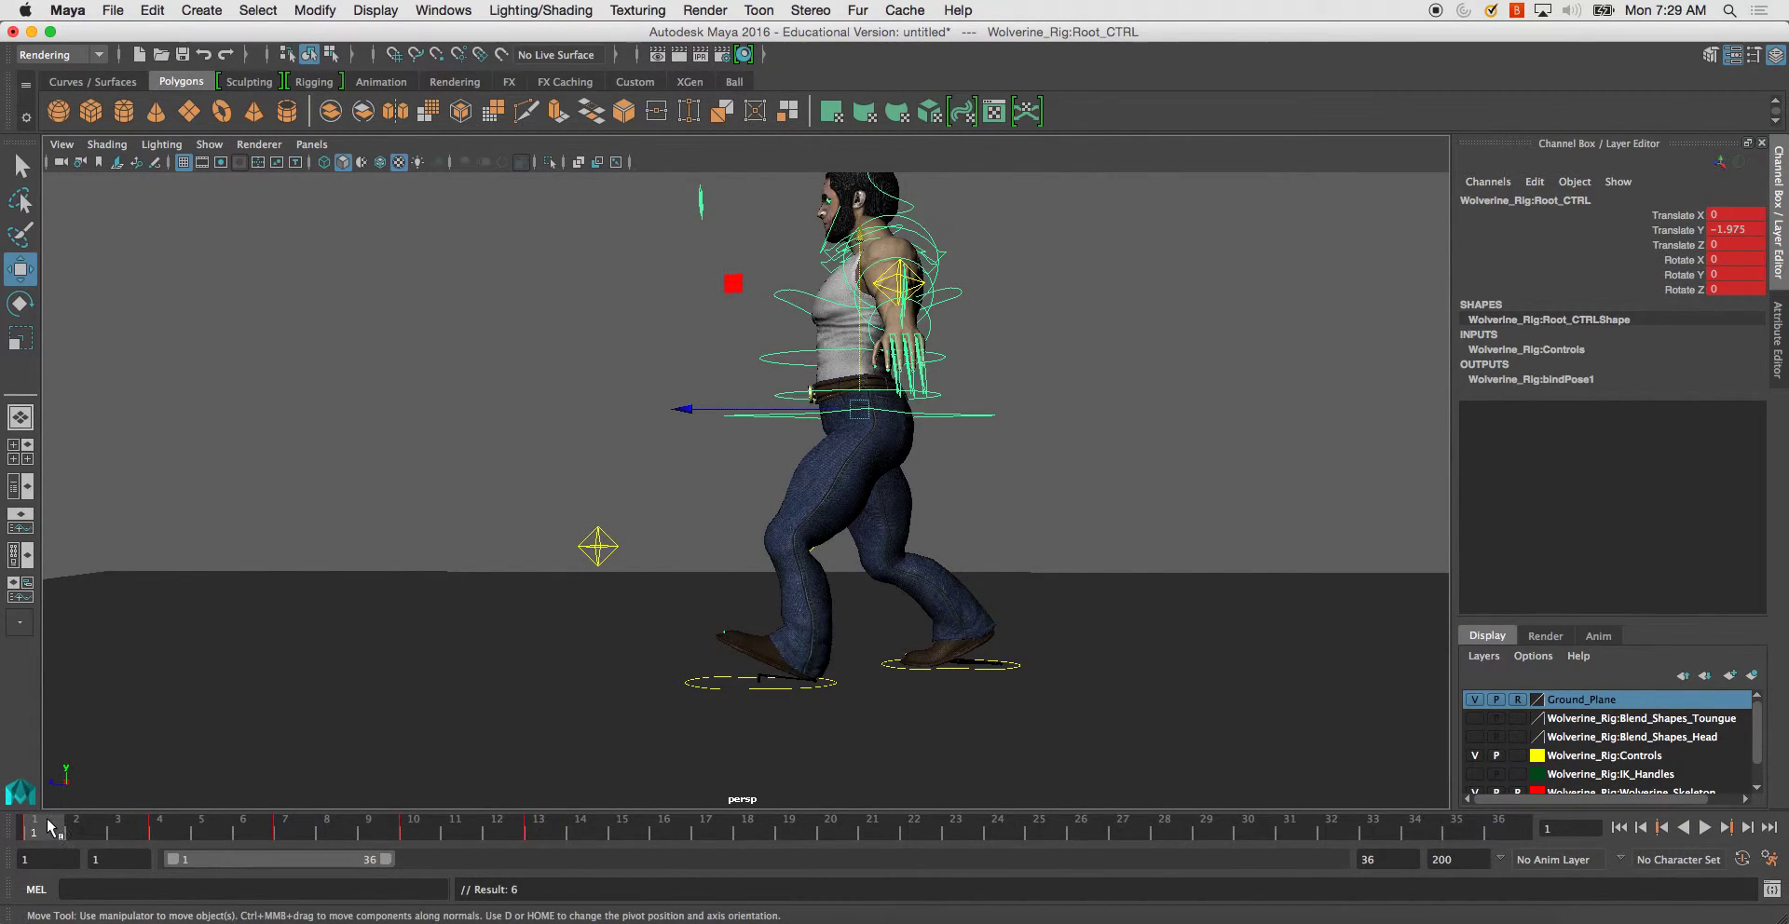
pyautogui.click(536, 832)
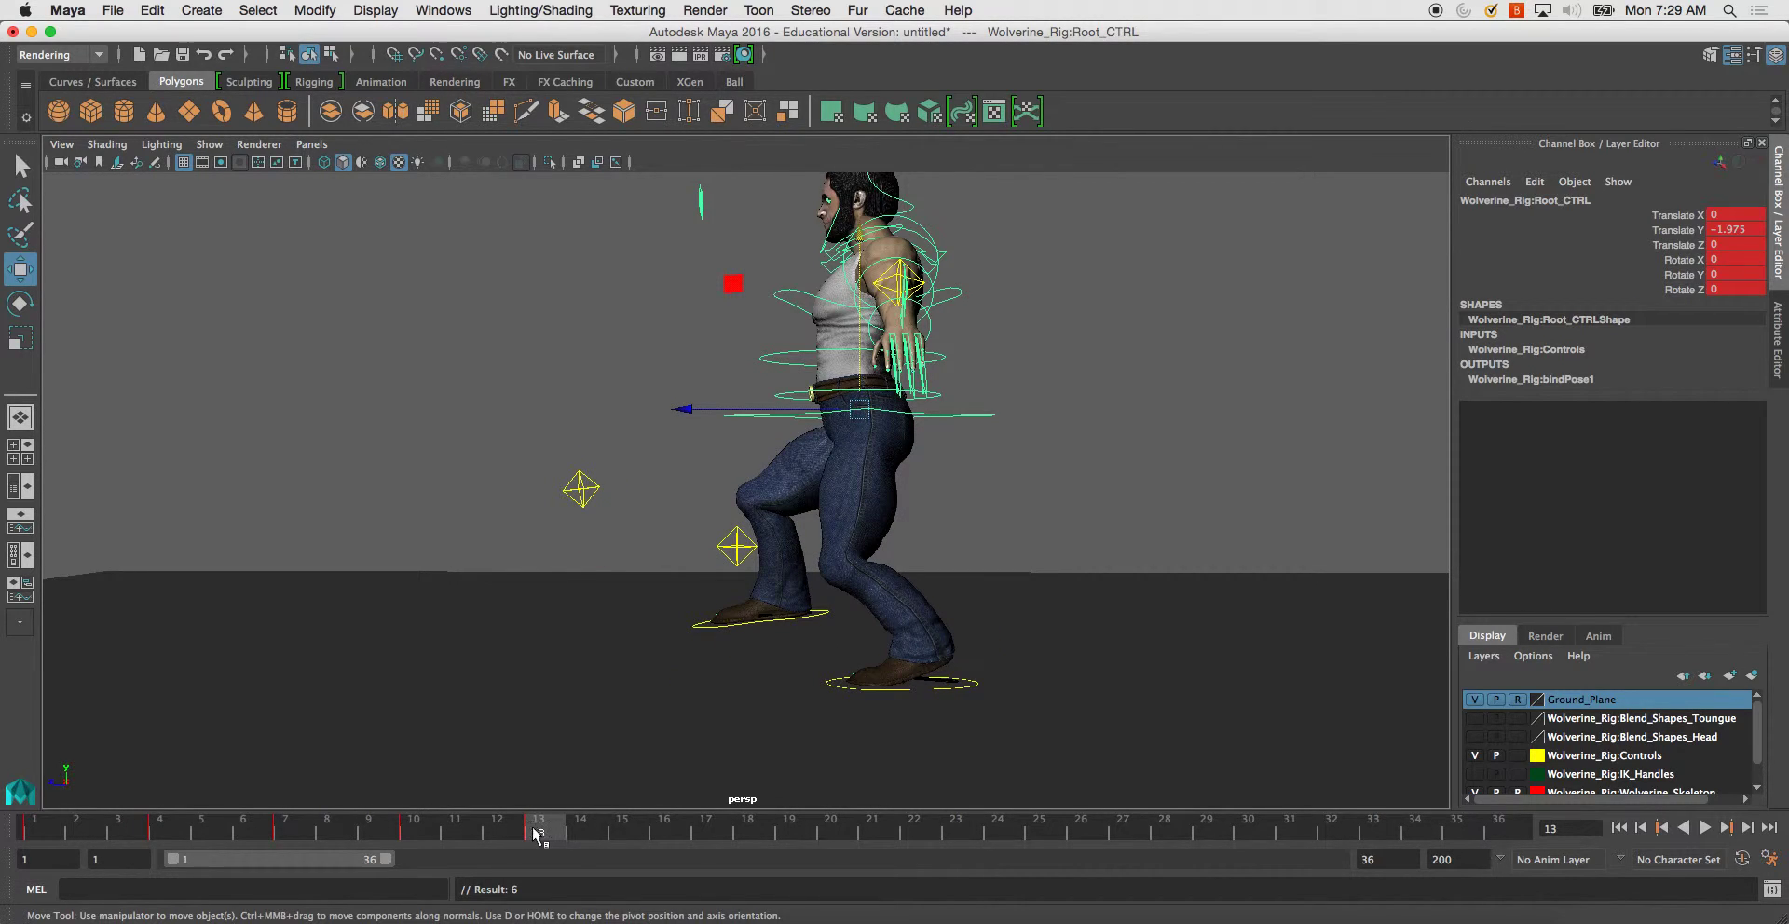
pyautogui.click(44, 832)
pyautogui.click(550, 830)
pyautogui.click(1122, 431)
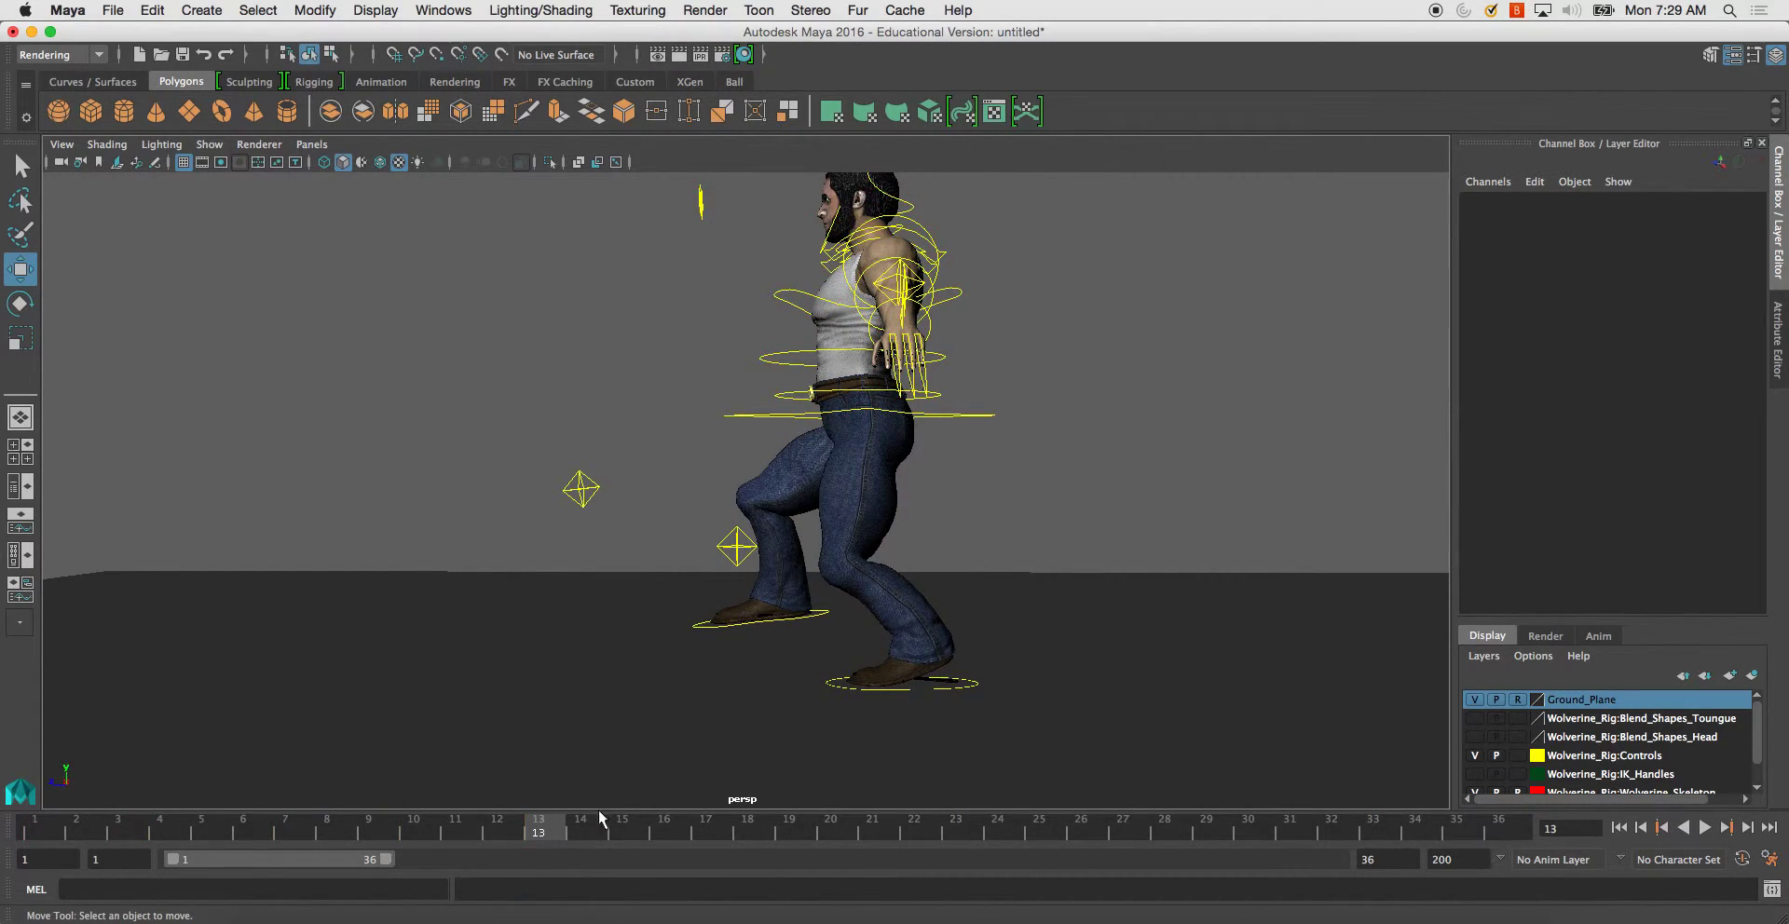
# - Ground the right foot with Translate Y and Rotate X at 0 and Heel Raise 17.2
pyautogui.click(739, 626)
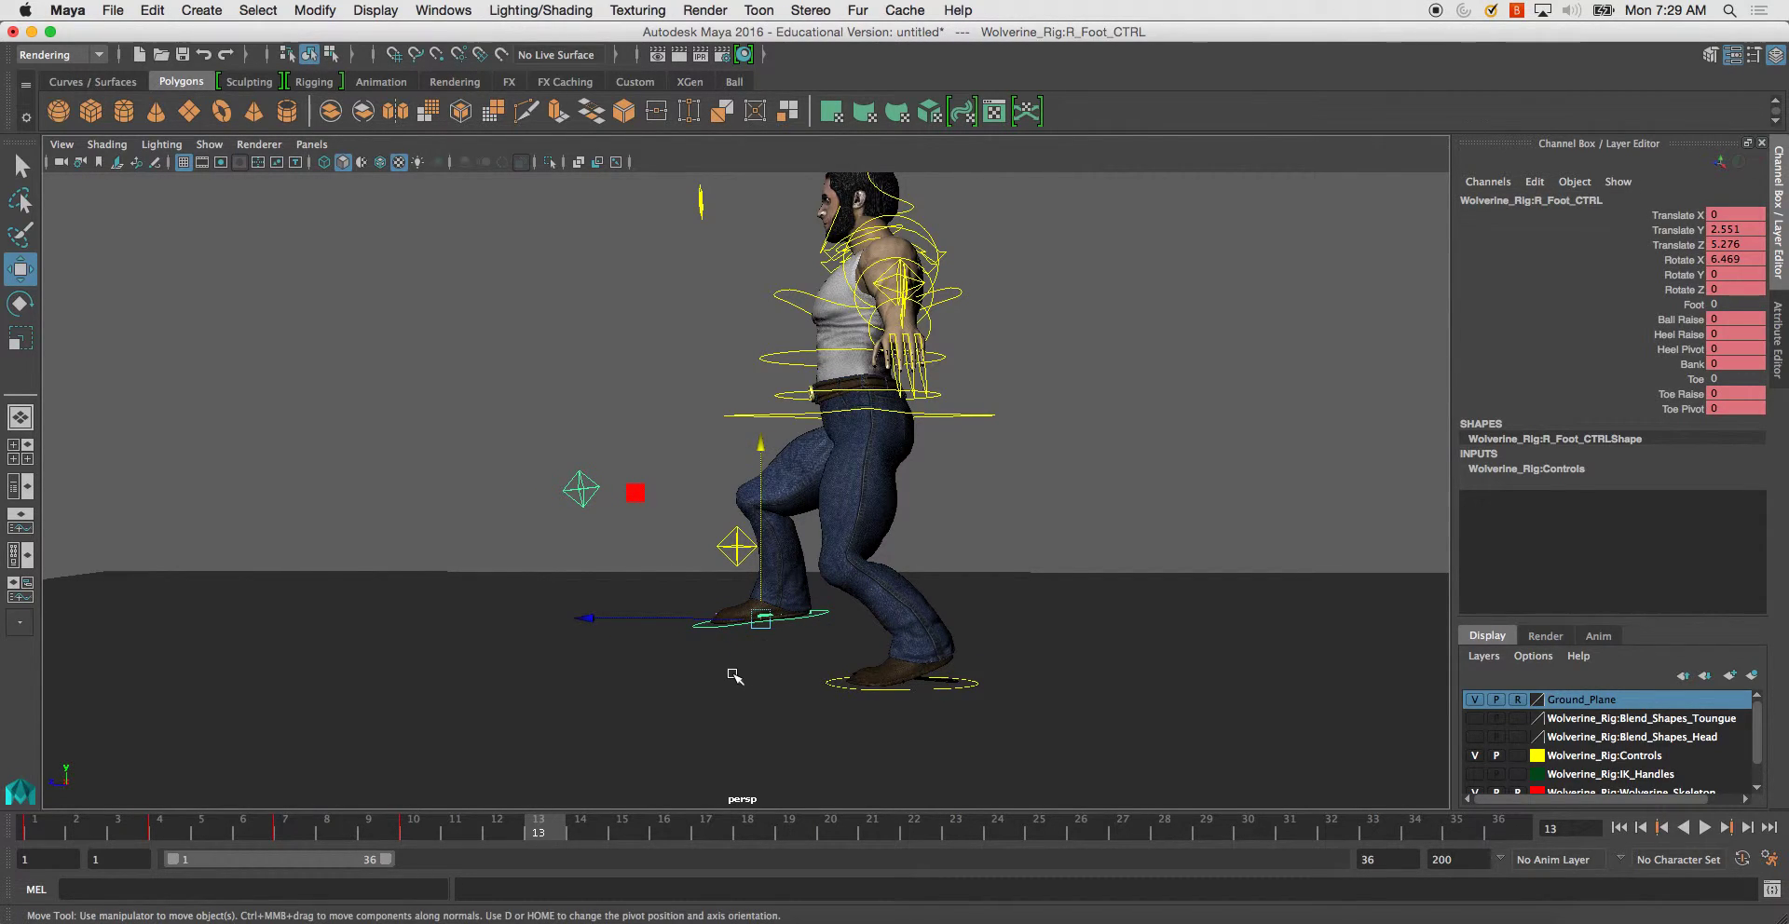
pyautogui.doubleClick(1726, 228)
pyautogui.write('0')
pyautogui.press('Return')
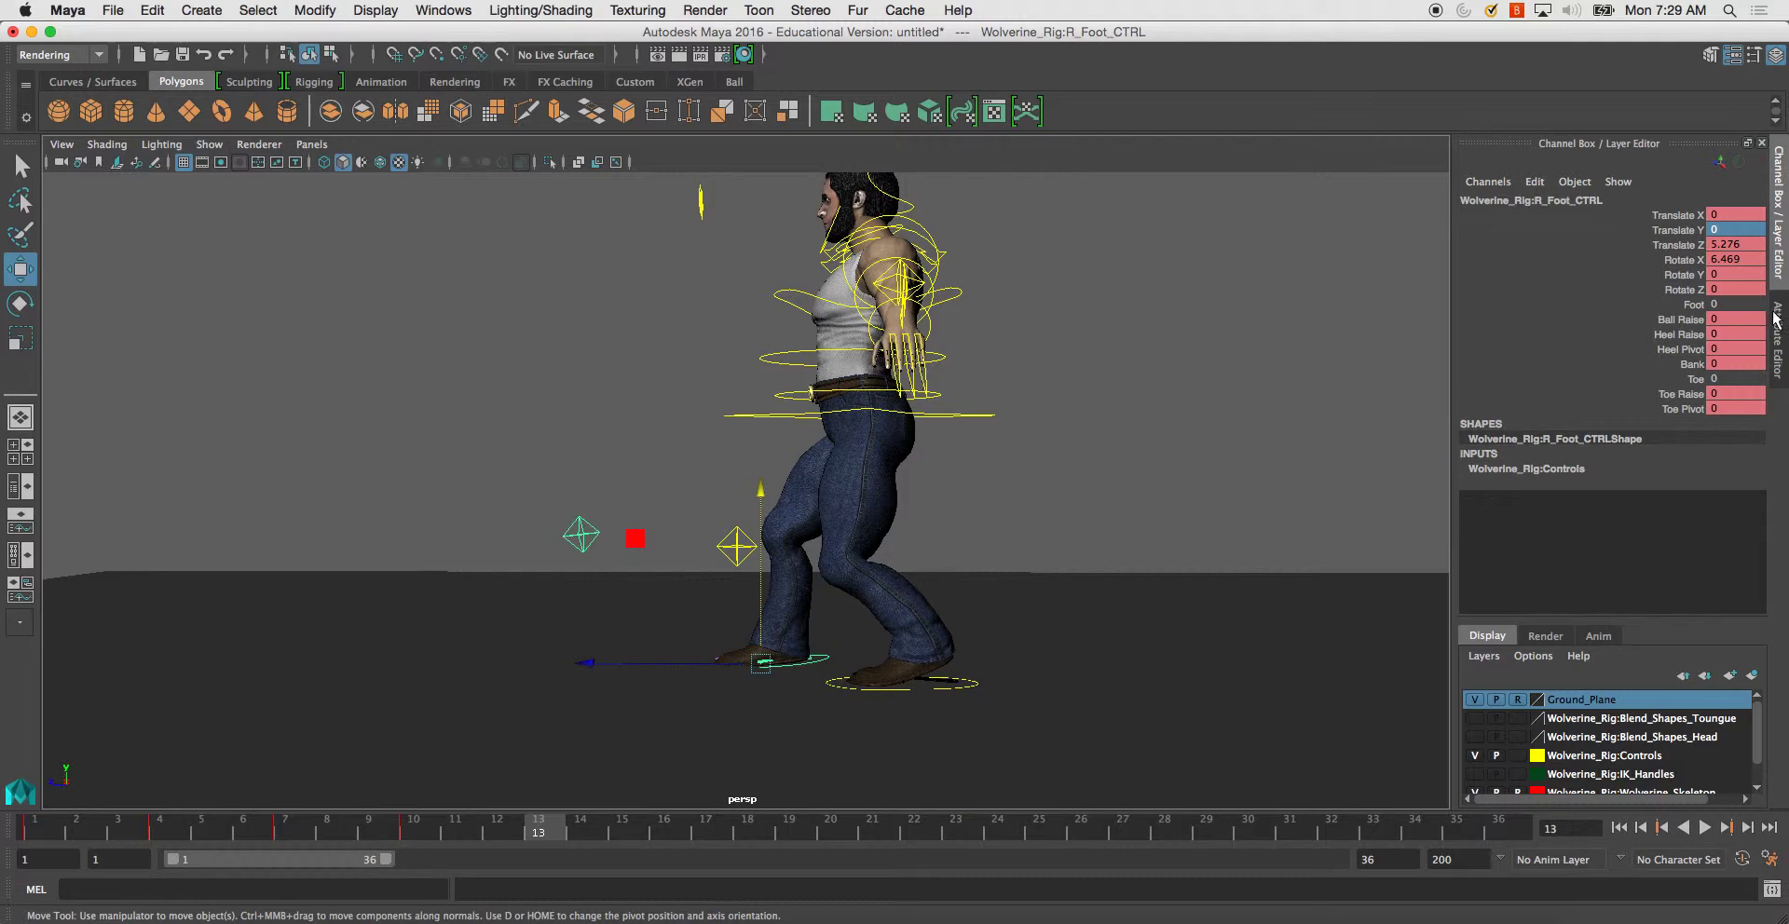
pyautogui.doubleClick(1723, 259)
pyautogui.write('0')
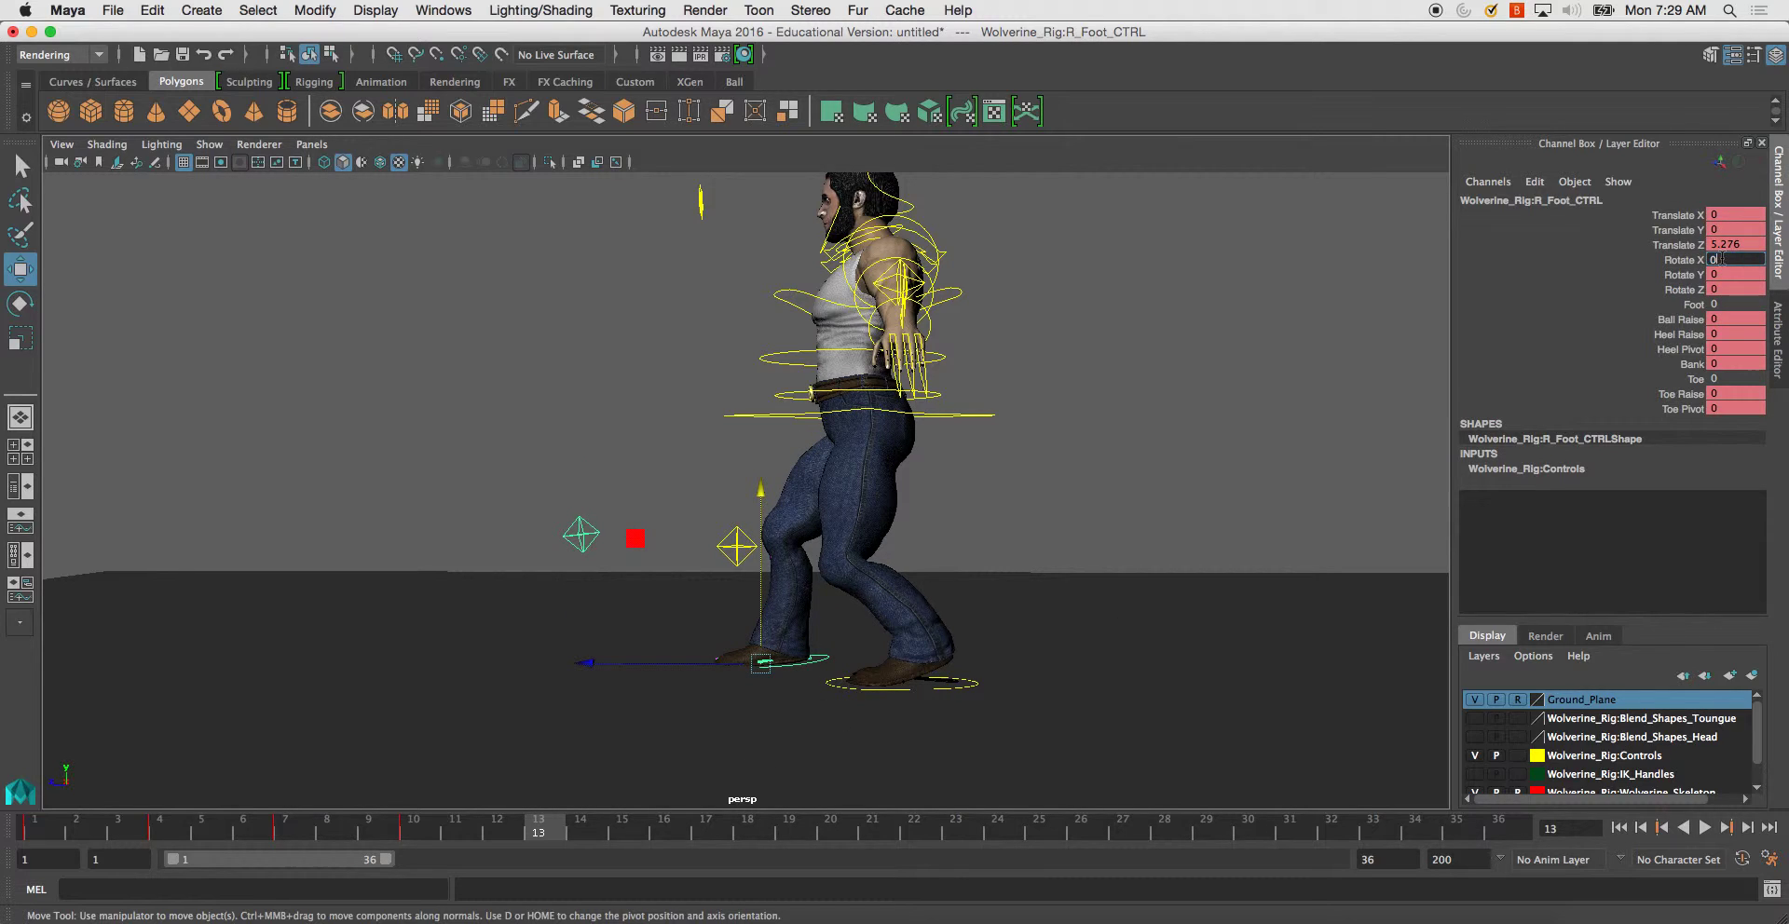
pyautogui.press('Return')
pyautogui.keyDown('alt'); pyautogui.moveTo(781, 577); pyautogui.dragTo(816, 573, button='middle'); pyautogui.keyUp('alt')
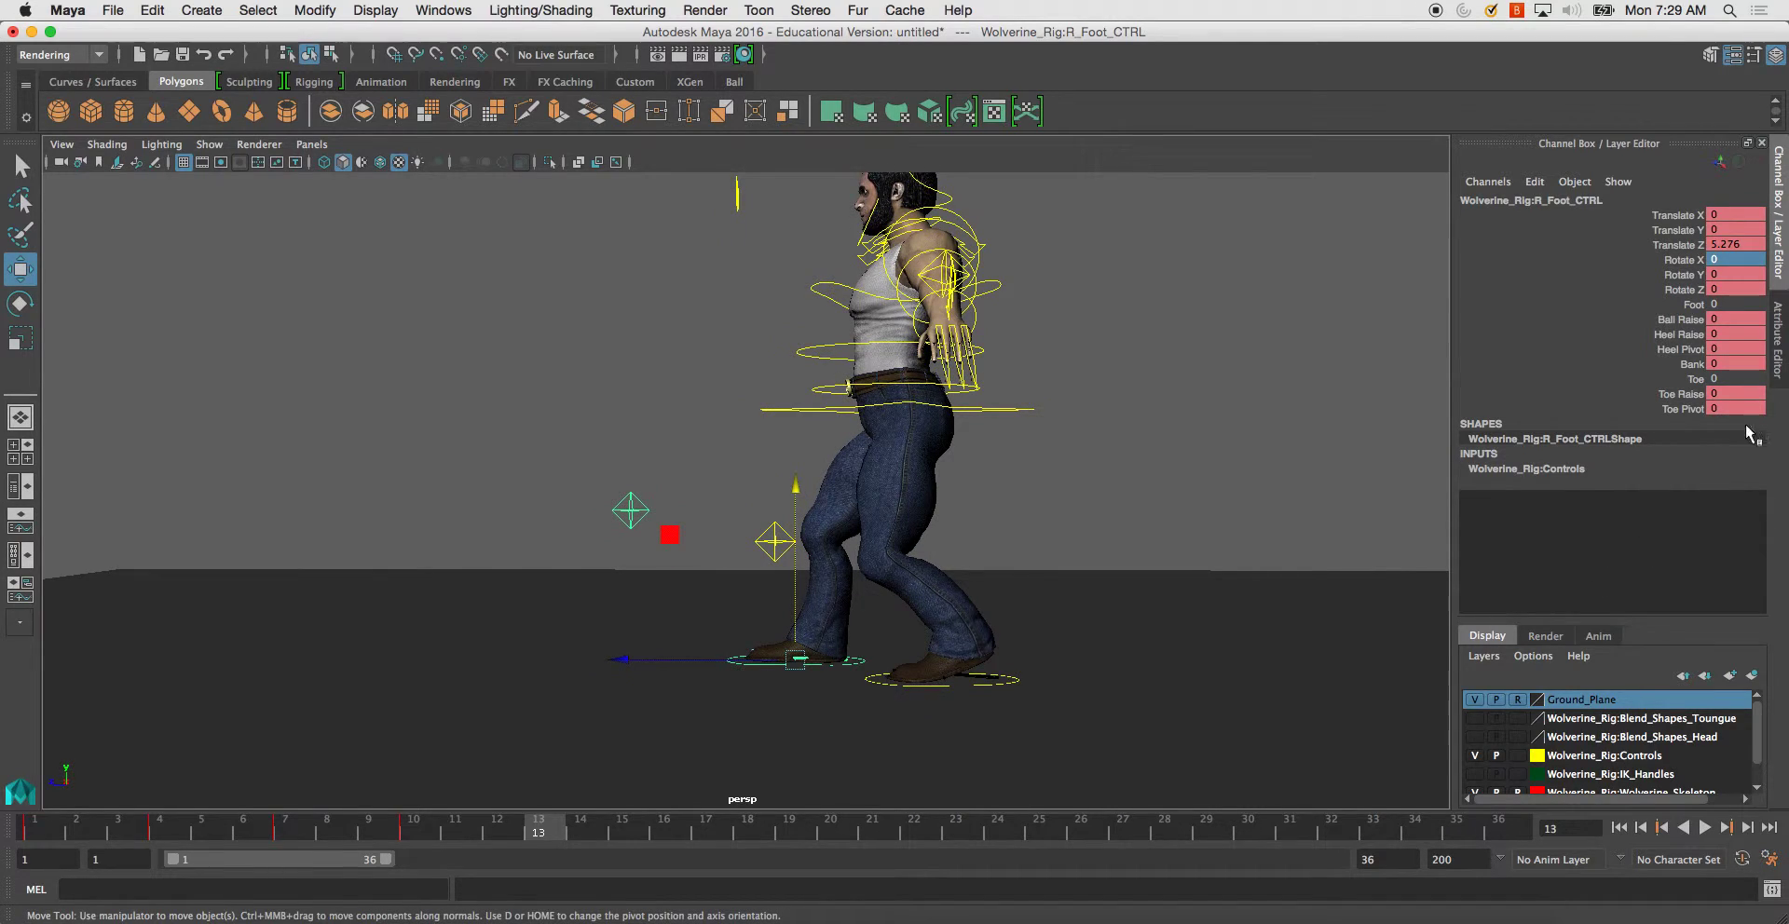
pyautogui.click(1682, 333)
pyautogui.moveTo(1118, 531); pyautogui.dragTo(1169, 531, button='middle')
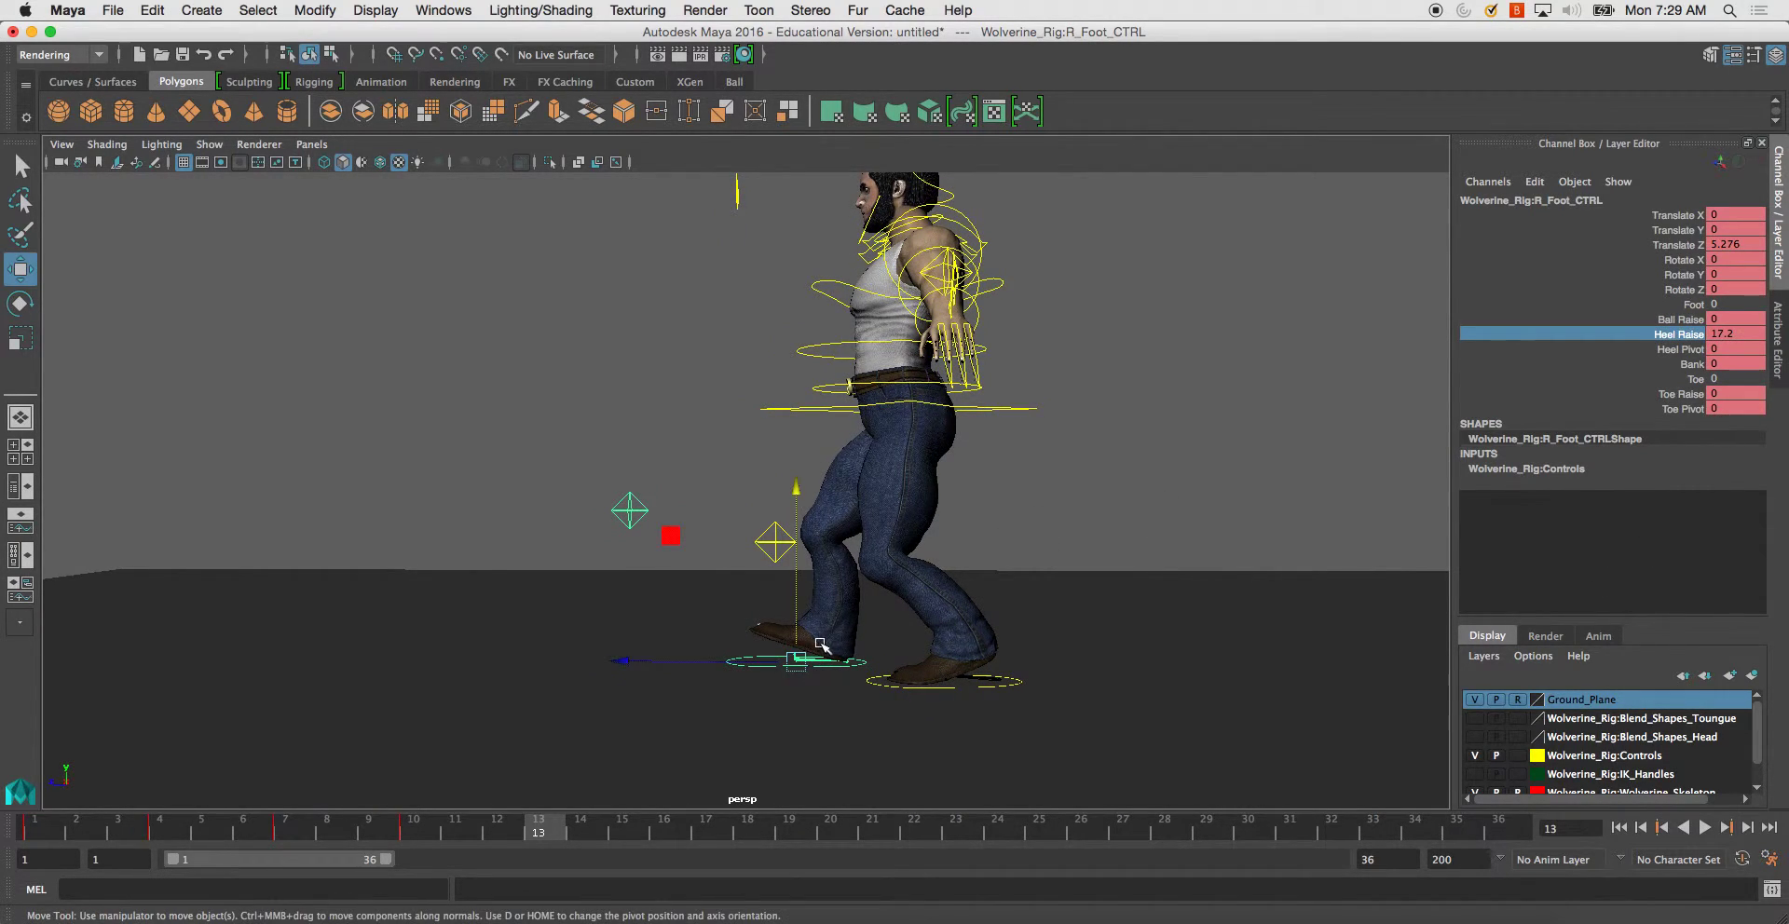
# - Push the left foot back and roll it onto its ball with Ball Raise 38.1
pyautogui.click(1011, 683)
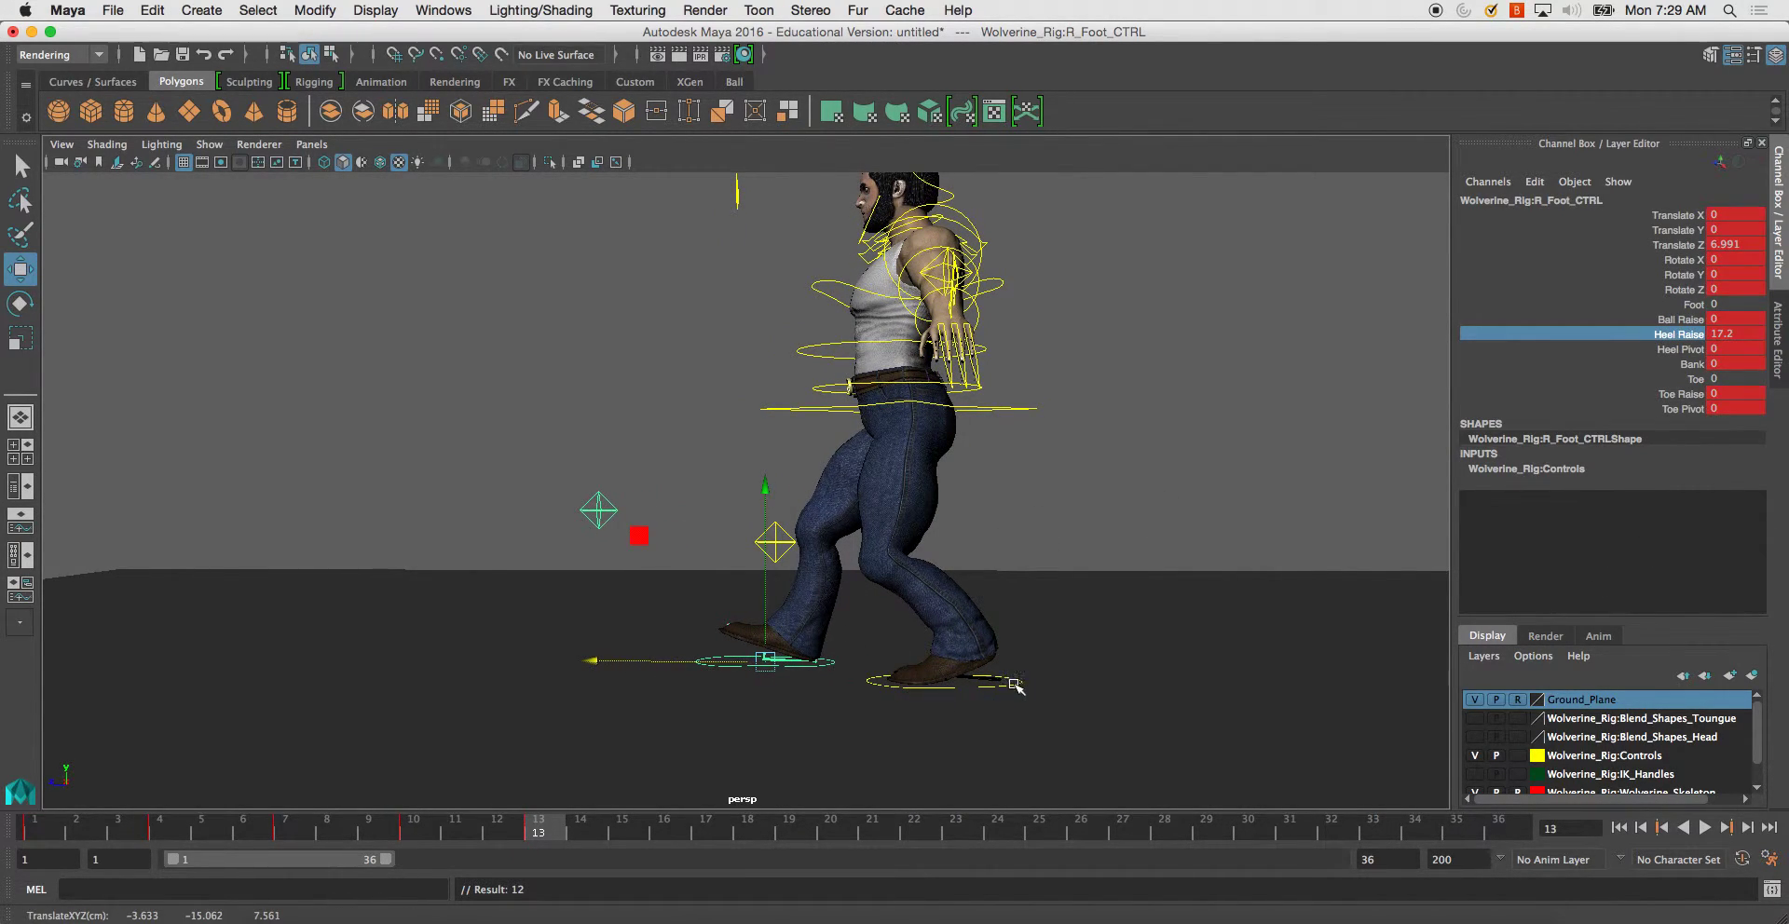
pyautogui.moveTo(772, 680); pyautogui.dragTo(827, 680)
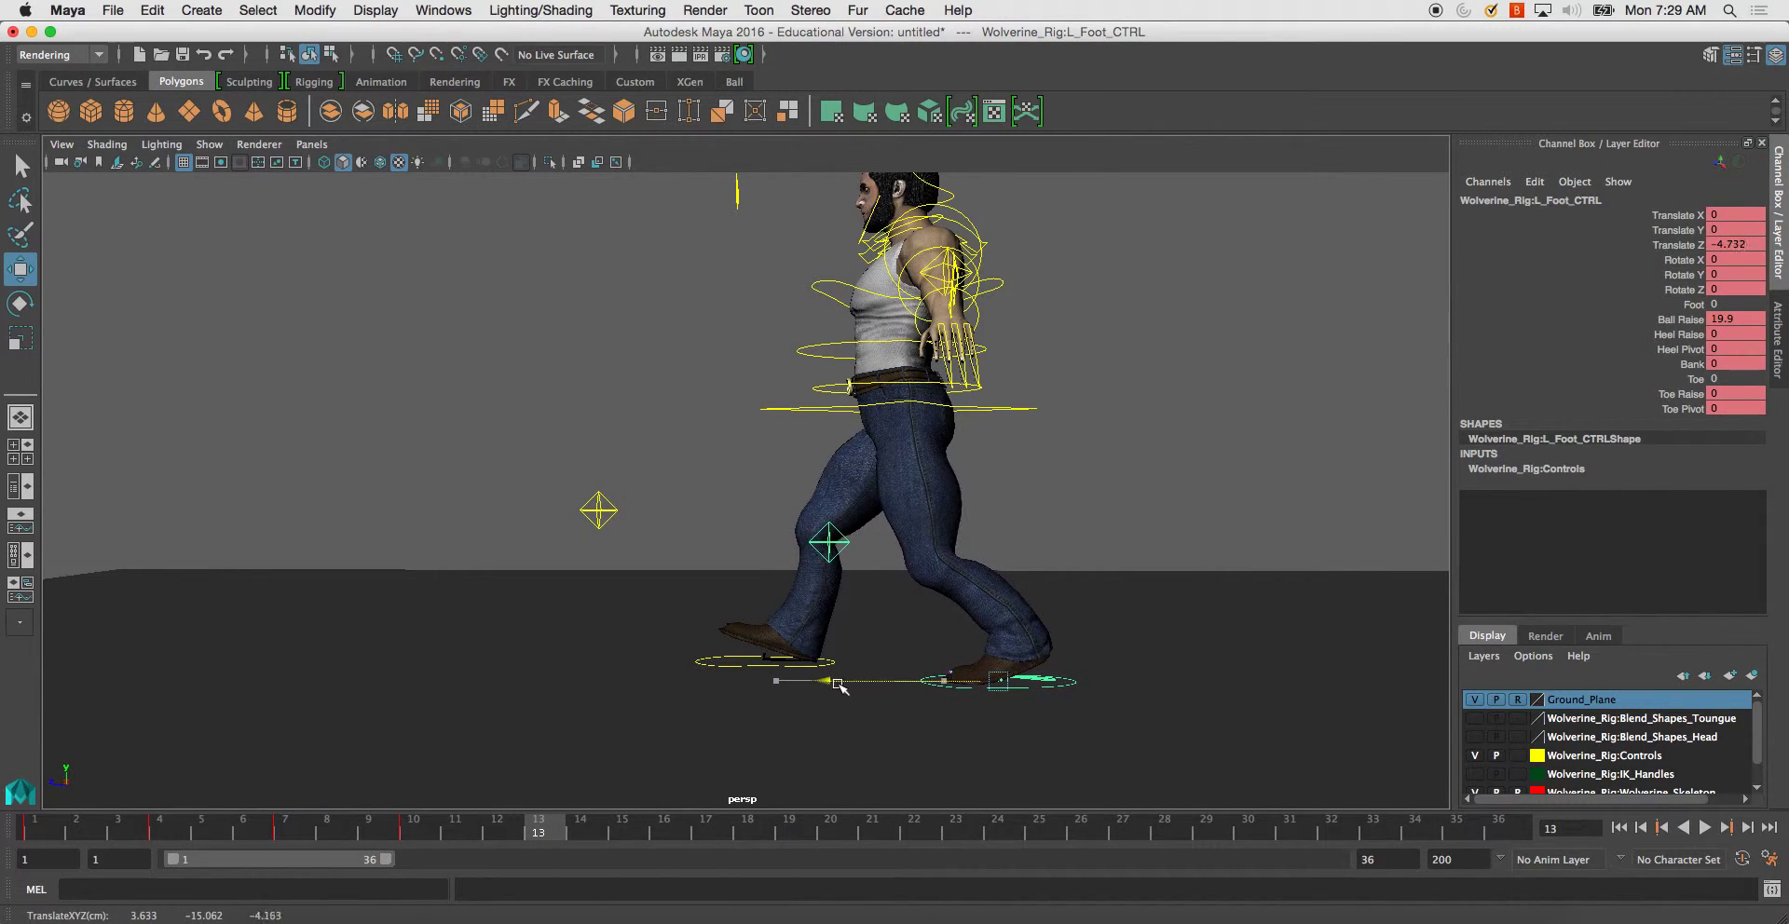
pyautogui.click(1682, 319)
pyautogui.moveTo(954, 683); pyautogui.dragTo(1009, 683, button='middle')
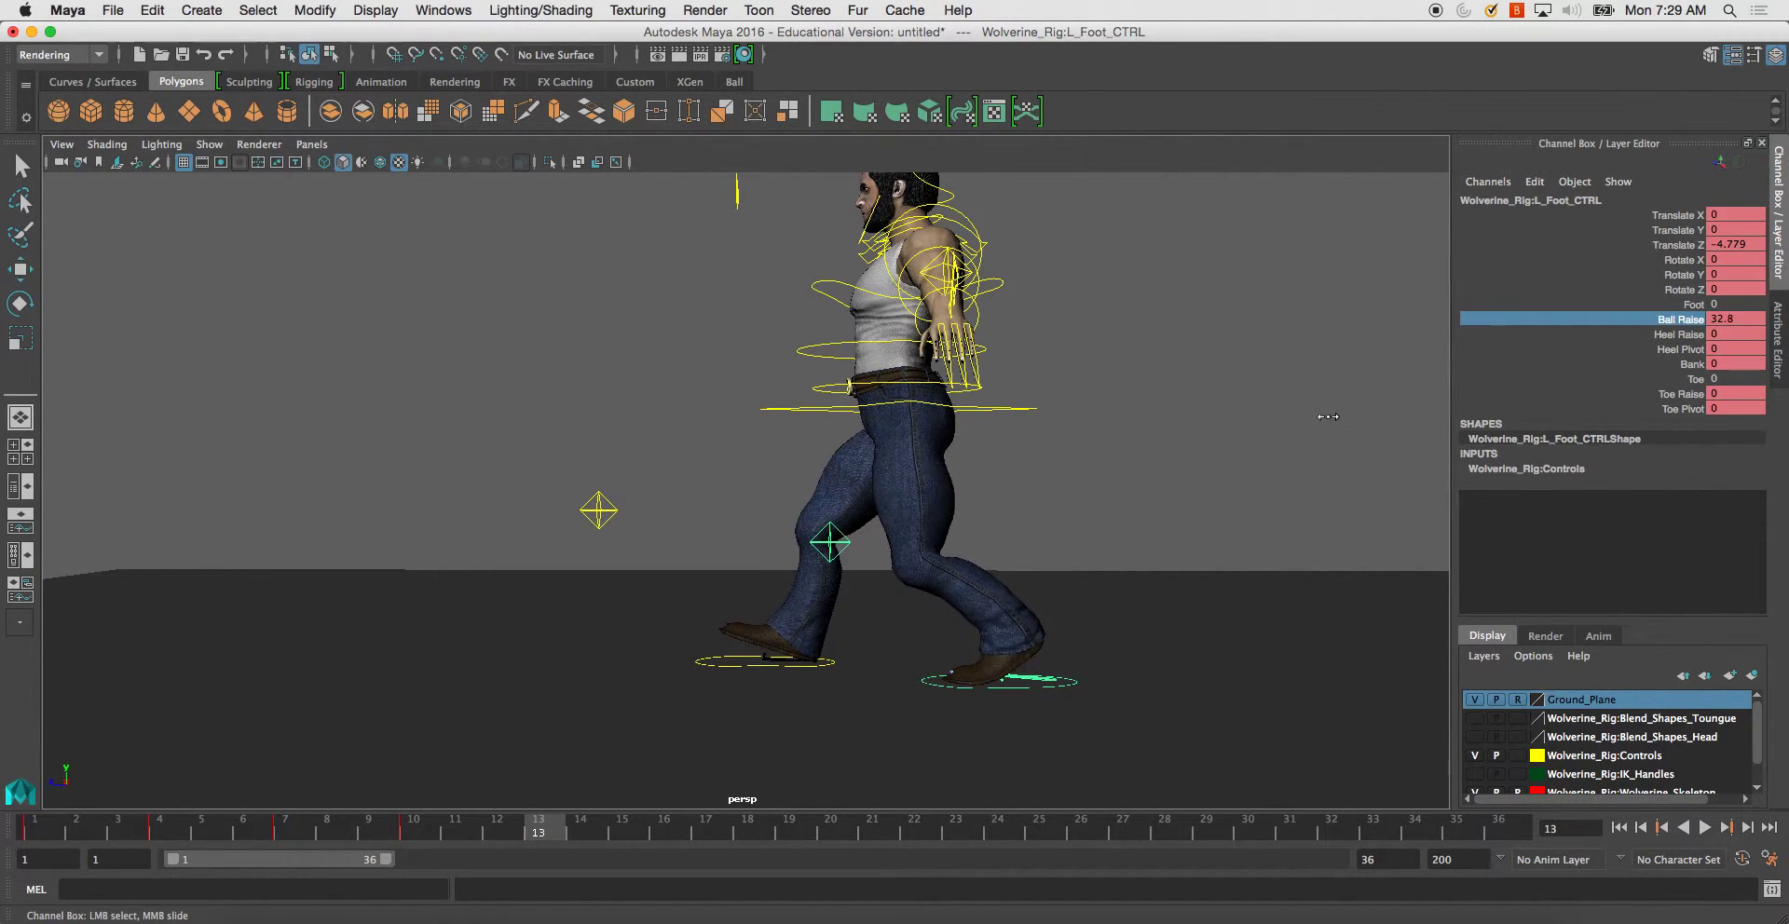
pyautogui.press('w')
pyautogui.moveTo(875, 680); pyautogui.dragTo(896, 680)
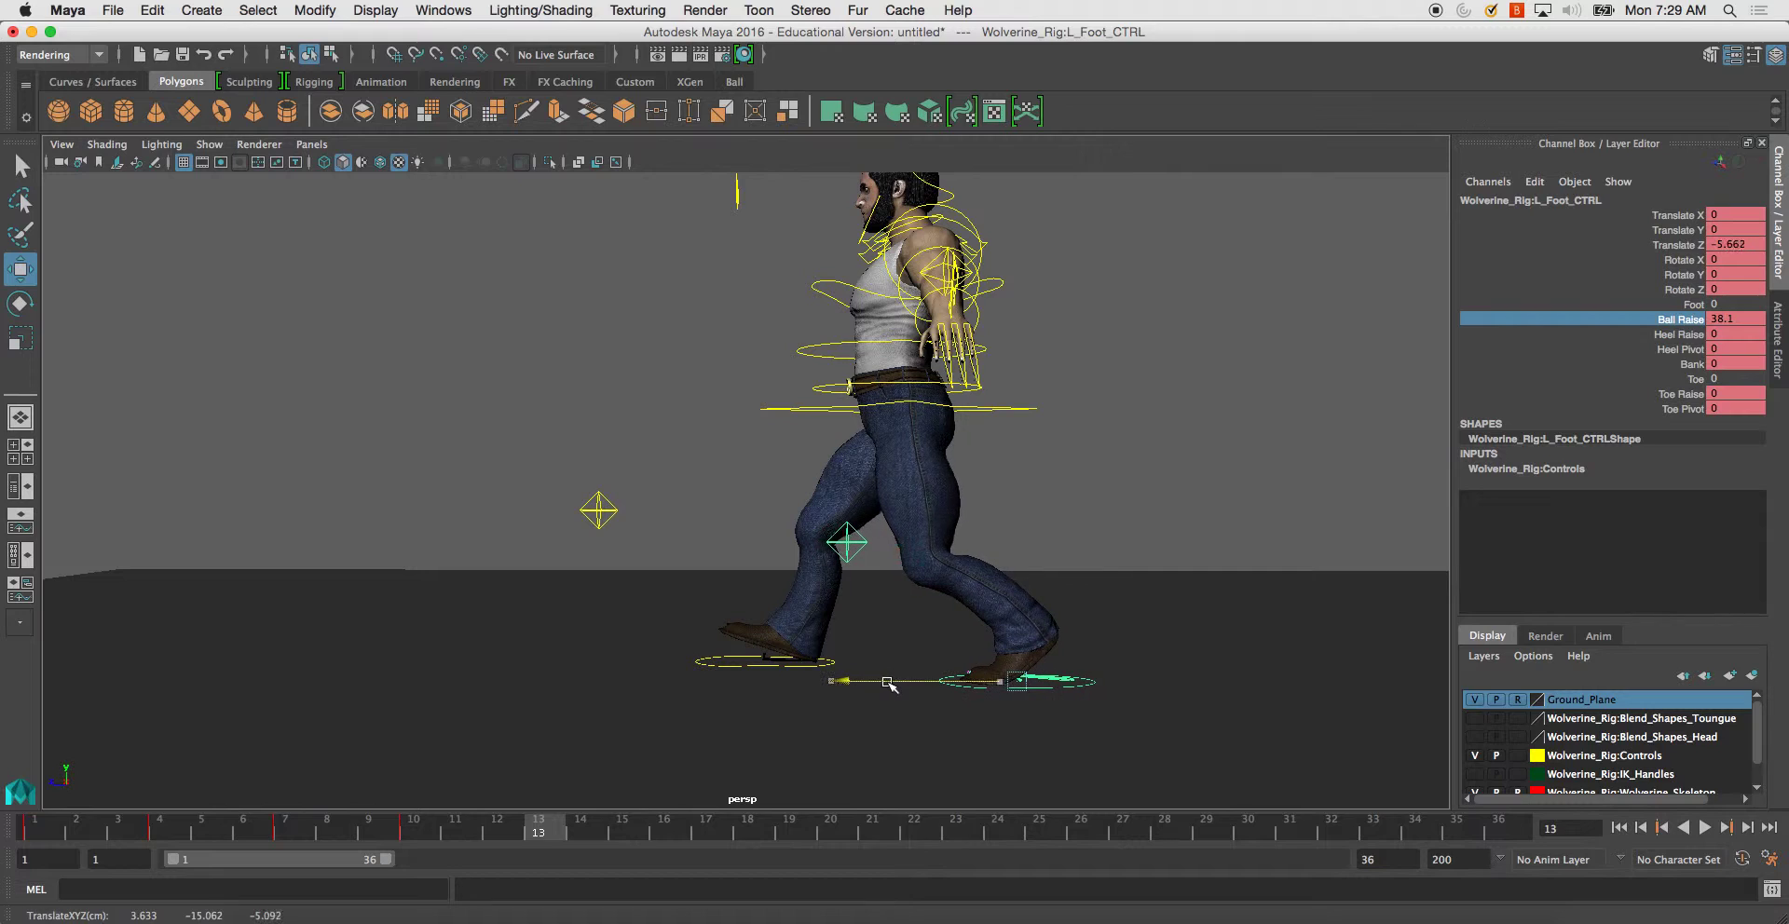
pyautogui.click(1016, 406)
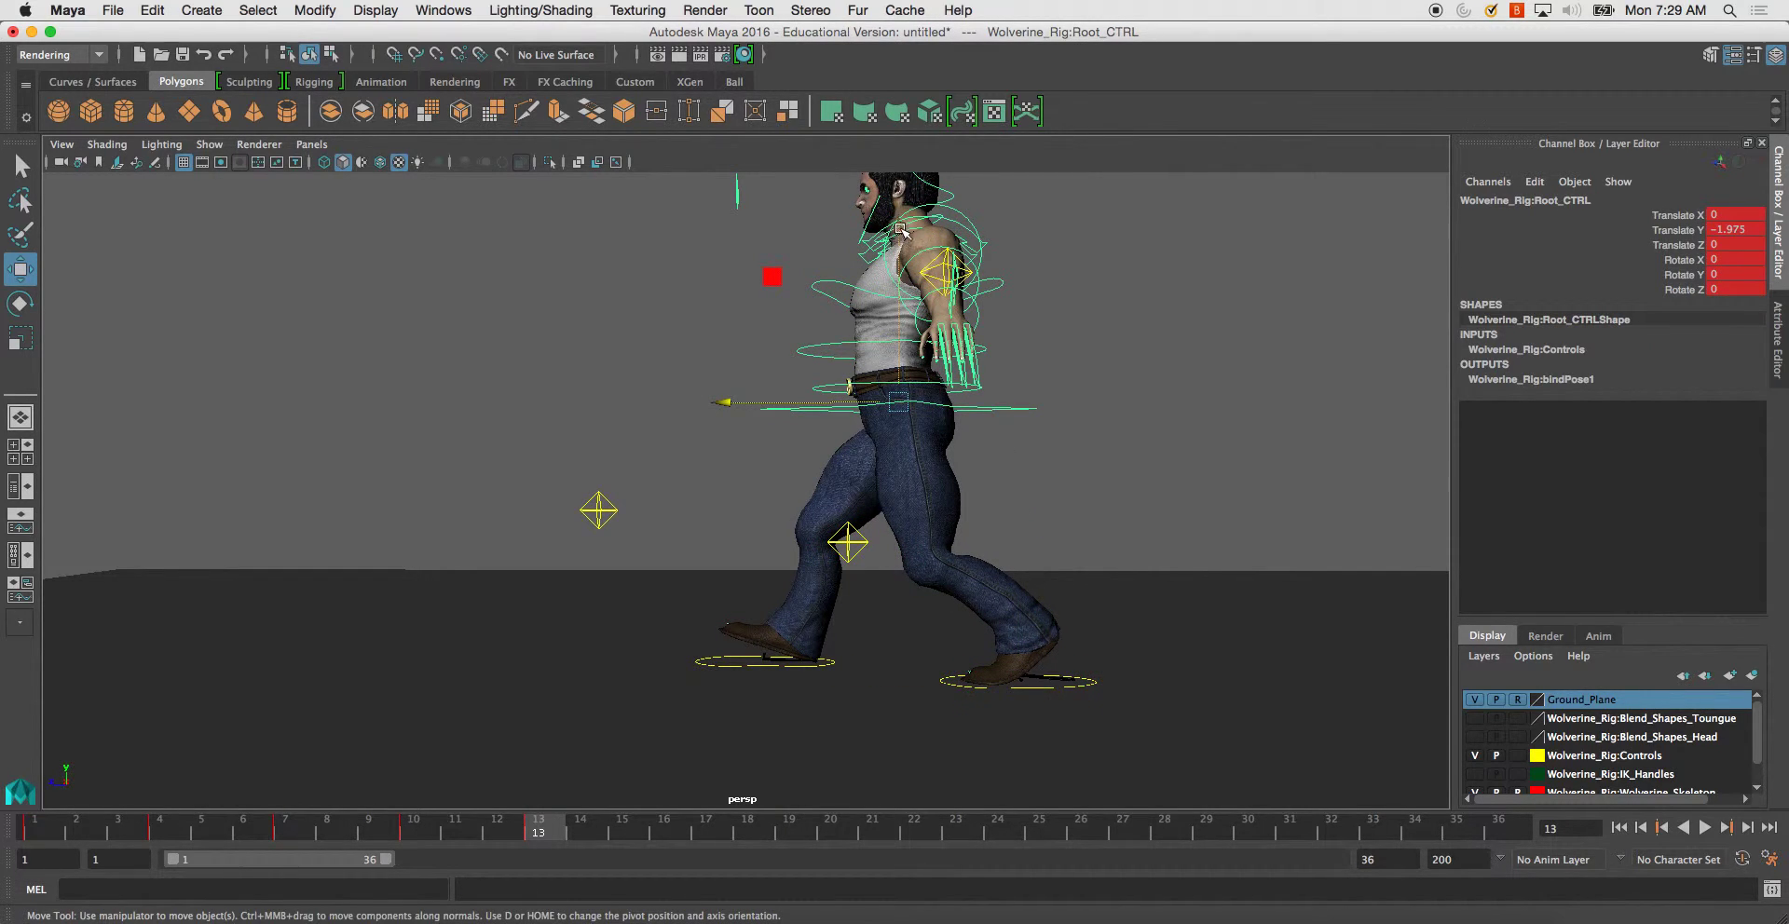
pyautogui.press('z')
pyautogui.press('z')
pyautogui.press('z')
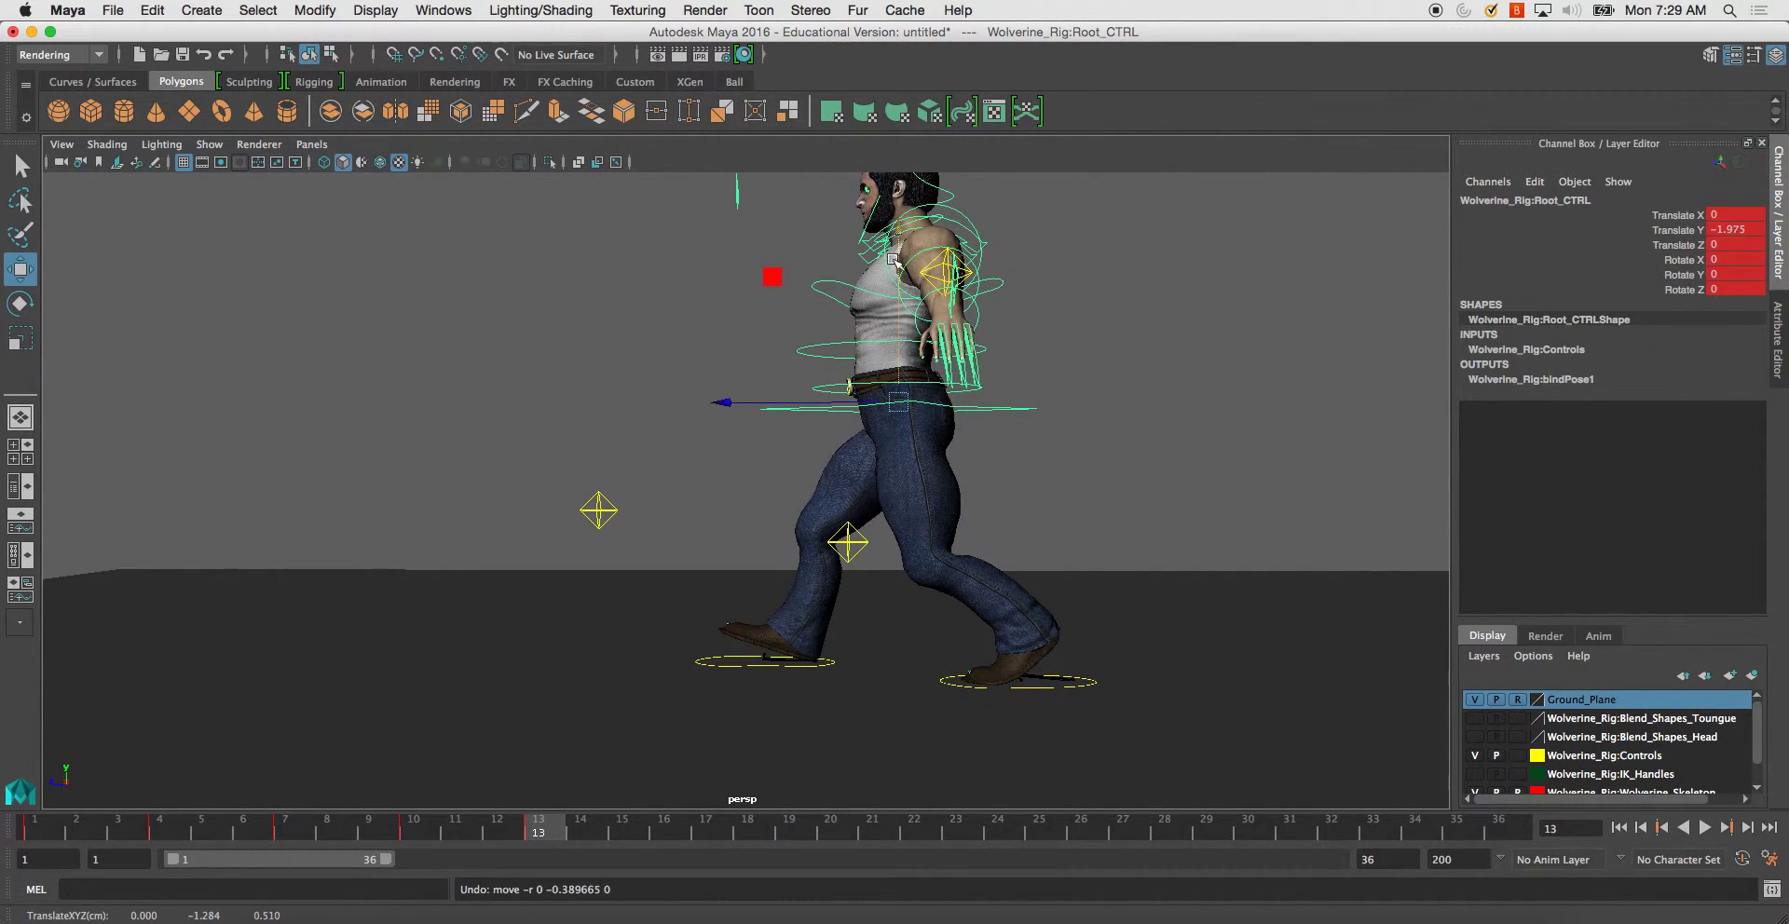
pyautogui.click(1122, 501)
# - Review the walk, stop playback at frame 16 and select the right foot control
pyautogui.moveTo(990, 596)
pyautogui.keyDown('alt'); pyautogui.mouseDown()
pyautogui.moveTo(958, 567)
pyautogui.moveTo(558, 730)
pyautogui.mouseUp(); pyautogui.keyUp('alt')
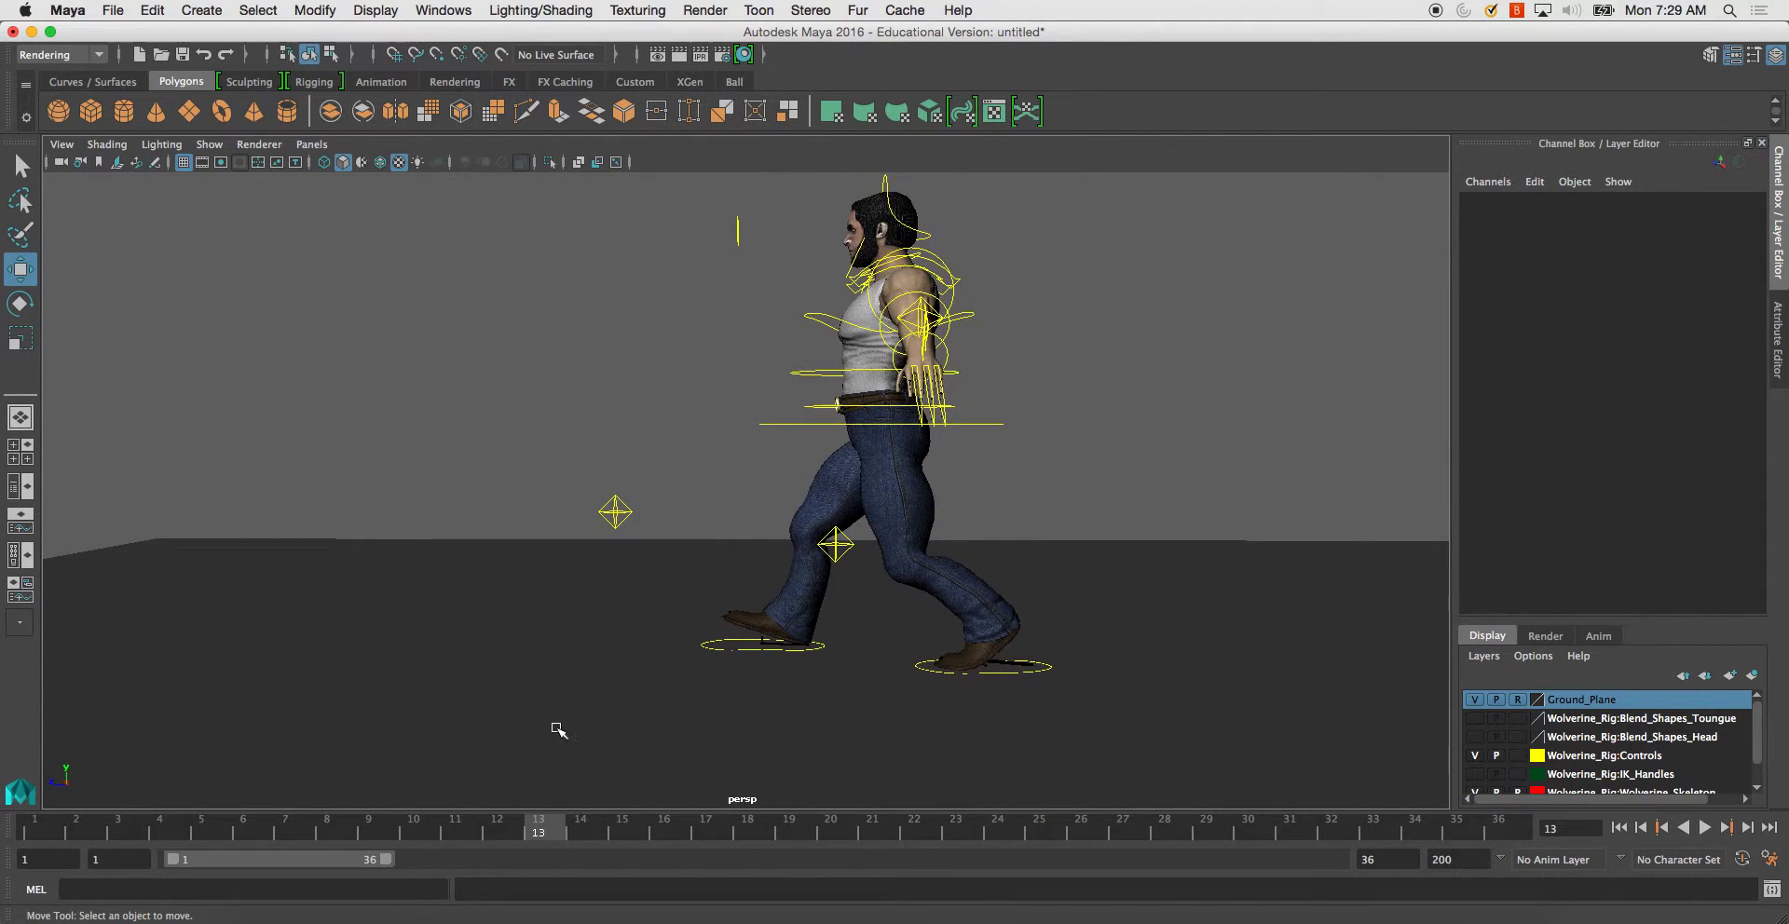
pyautogui.moveTo(505, 834)
pyautogui.mouseDown()
pyautogui.moveTo(37, 835)
pyautogui.moveTo(281, 849)
pyautogui.mouseUp()
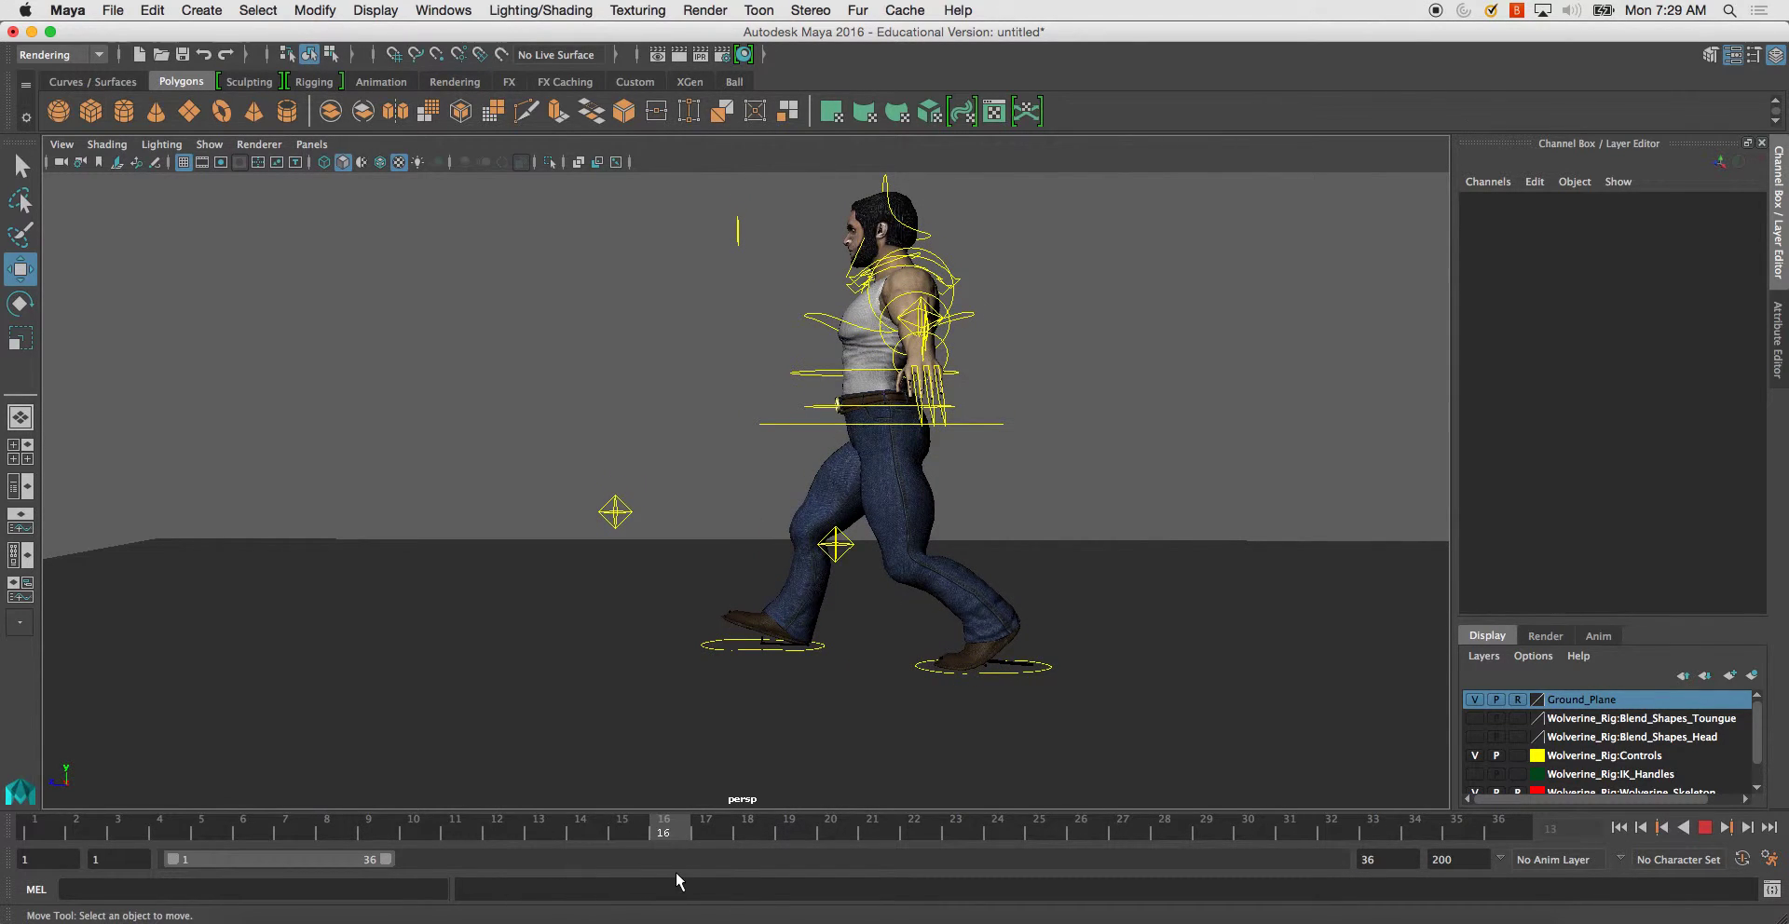
pyautogui.press('Escape')
pyautogui.click(819, 647)
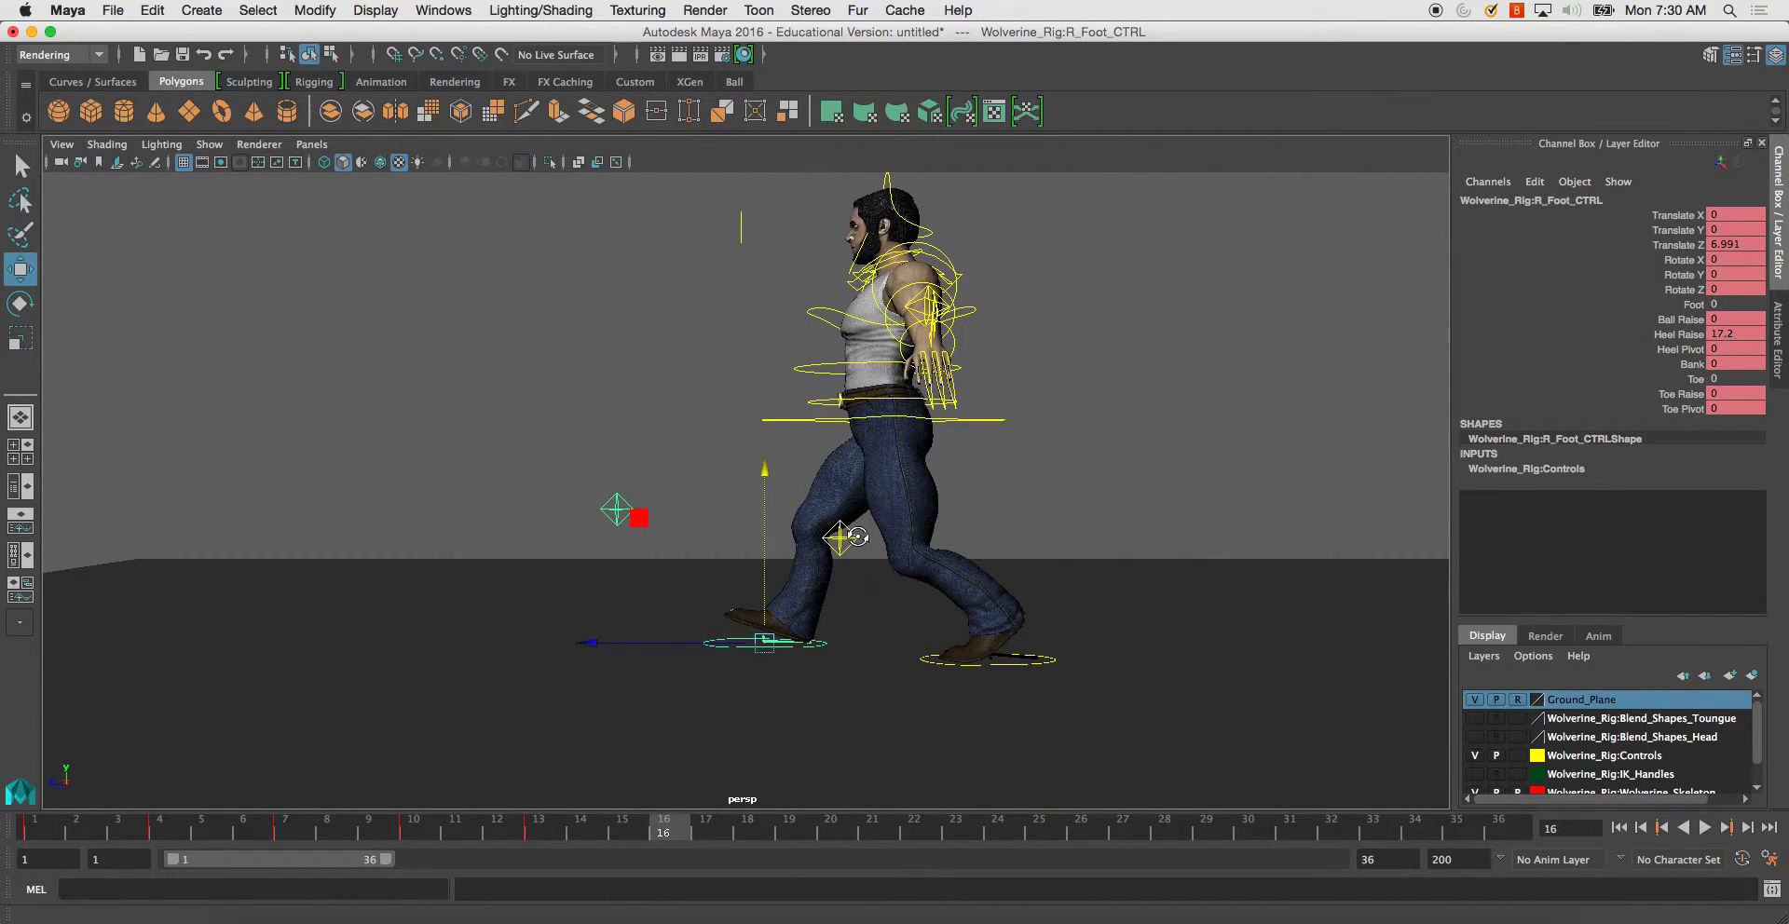
# - At frame 16, reset the right foot's Heel Raise to 0 so it lies flat
pyautogui.keyDown('alt'); pyautogui.moveTo(905, 512); pyautogui.dragTo(826, 468); pyautogui.keyUp('alt')
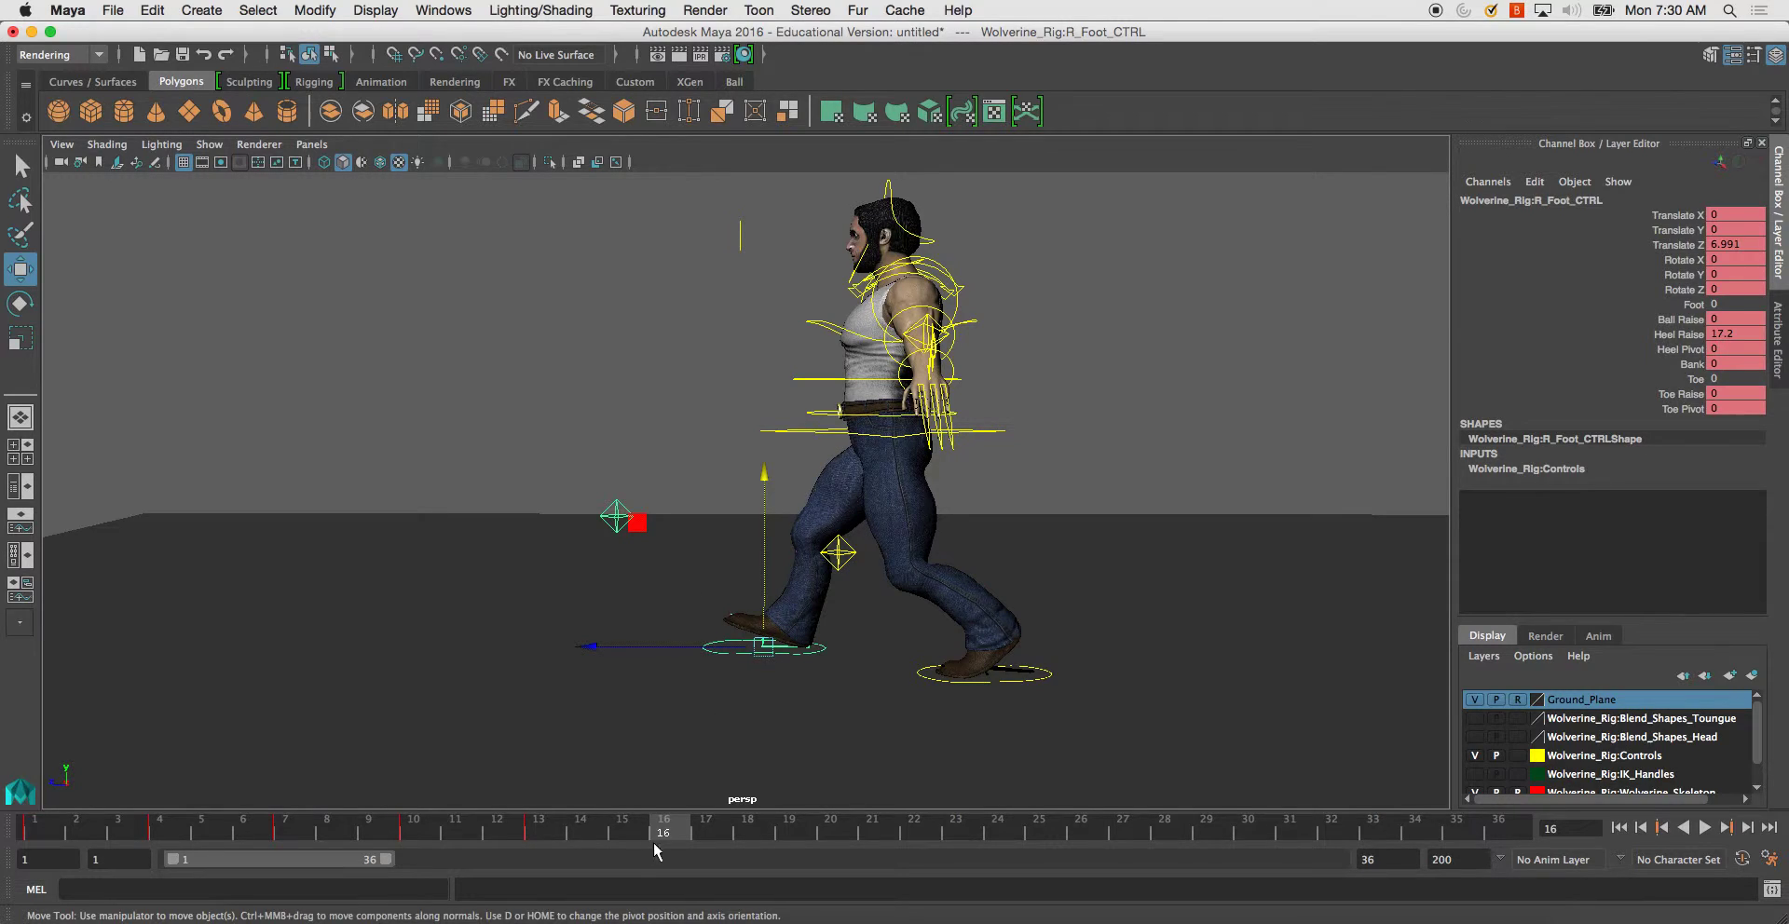
pyautogui.moveTo(656, 849); pyautogui.dragTo(666, 825)
pyautogui.click(1740, 348)
pyautogui.click(1756, 333)
pyautogui.write('0')
pyautogui.press('Return')
pyautogui.keyDown('alt'); pyautogui.moveTo(1163, 555); pyautogui.dragTo(1147, 515, button='middle'); pyautogui.keyUp('alt')
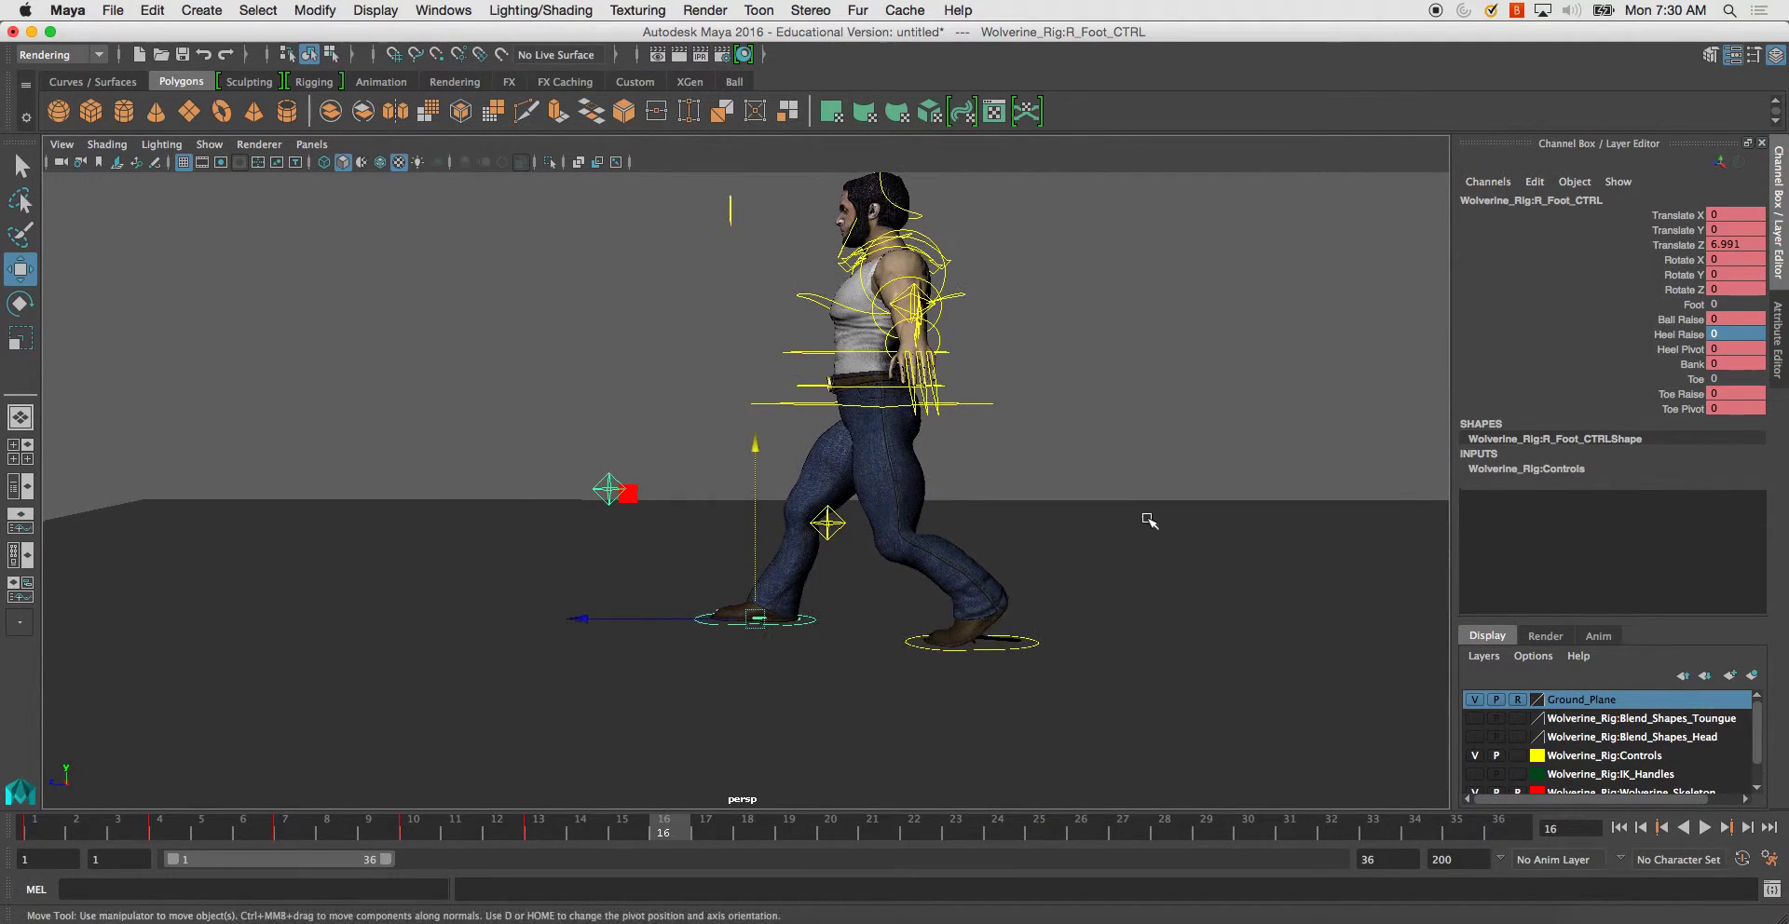
# - Raise the left foot's Toe Raise to 14.6, key it, and ease back its ball roll
pyautogui.click(1041, 645)
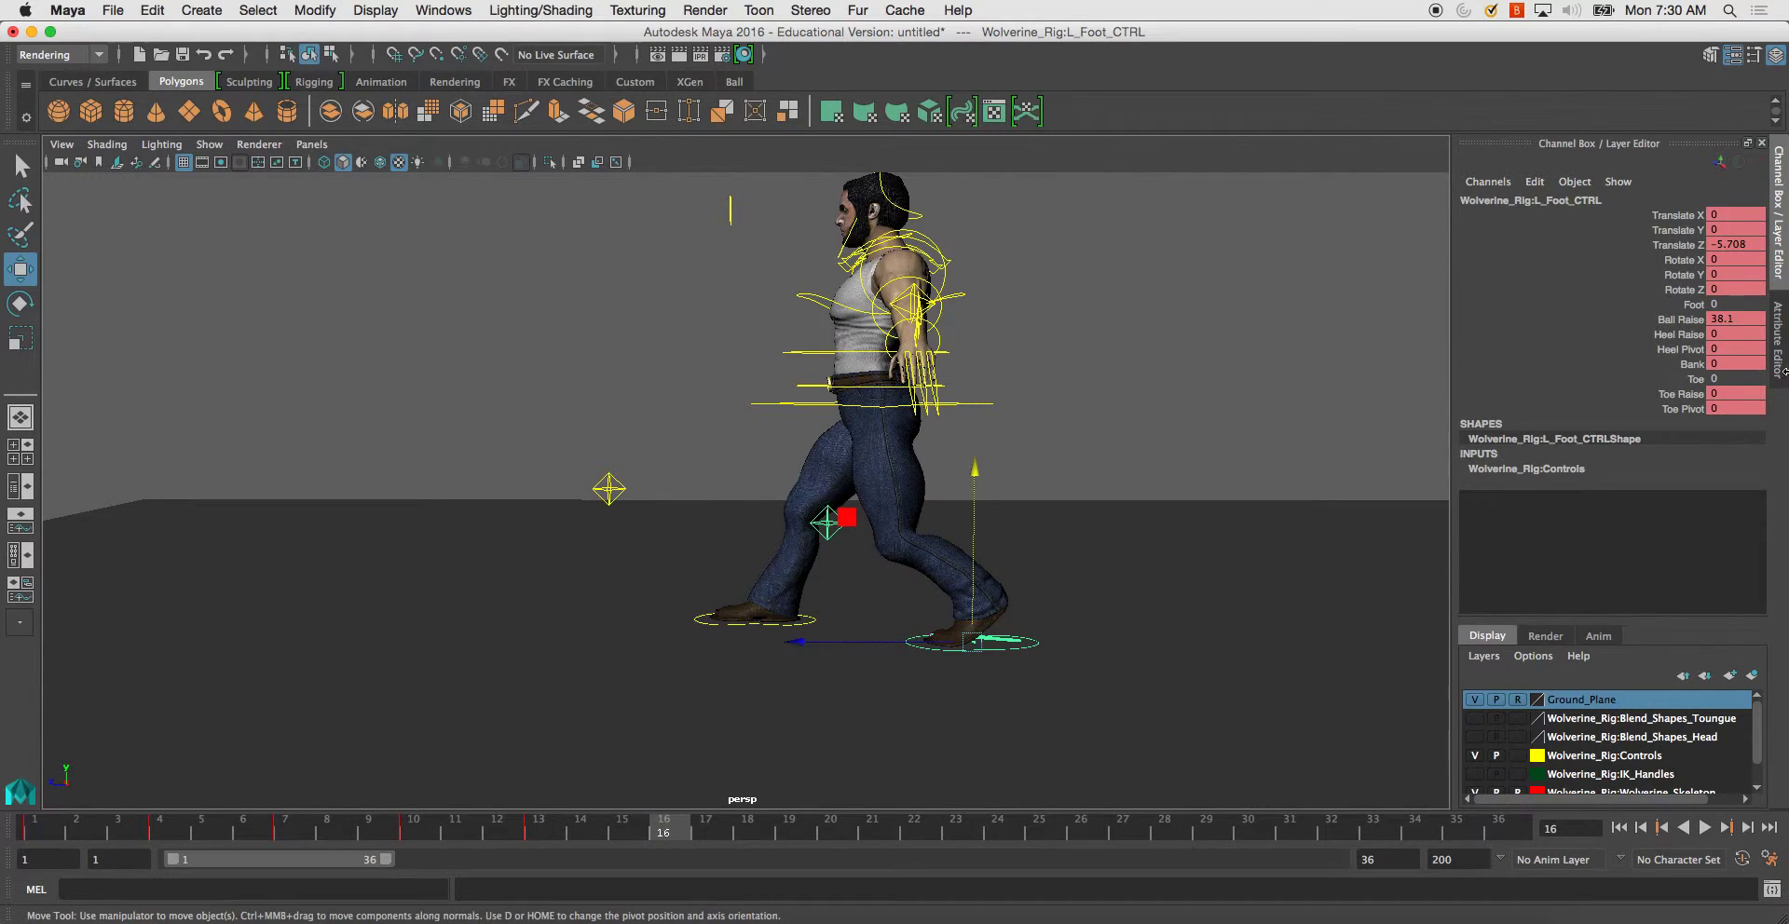
pyautogui.click(1748, 318)
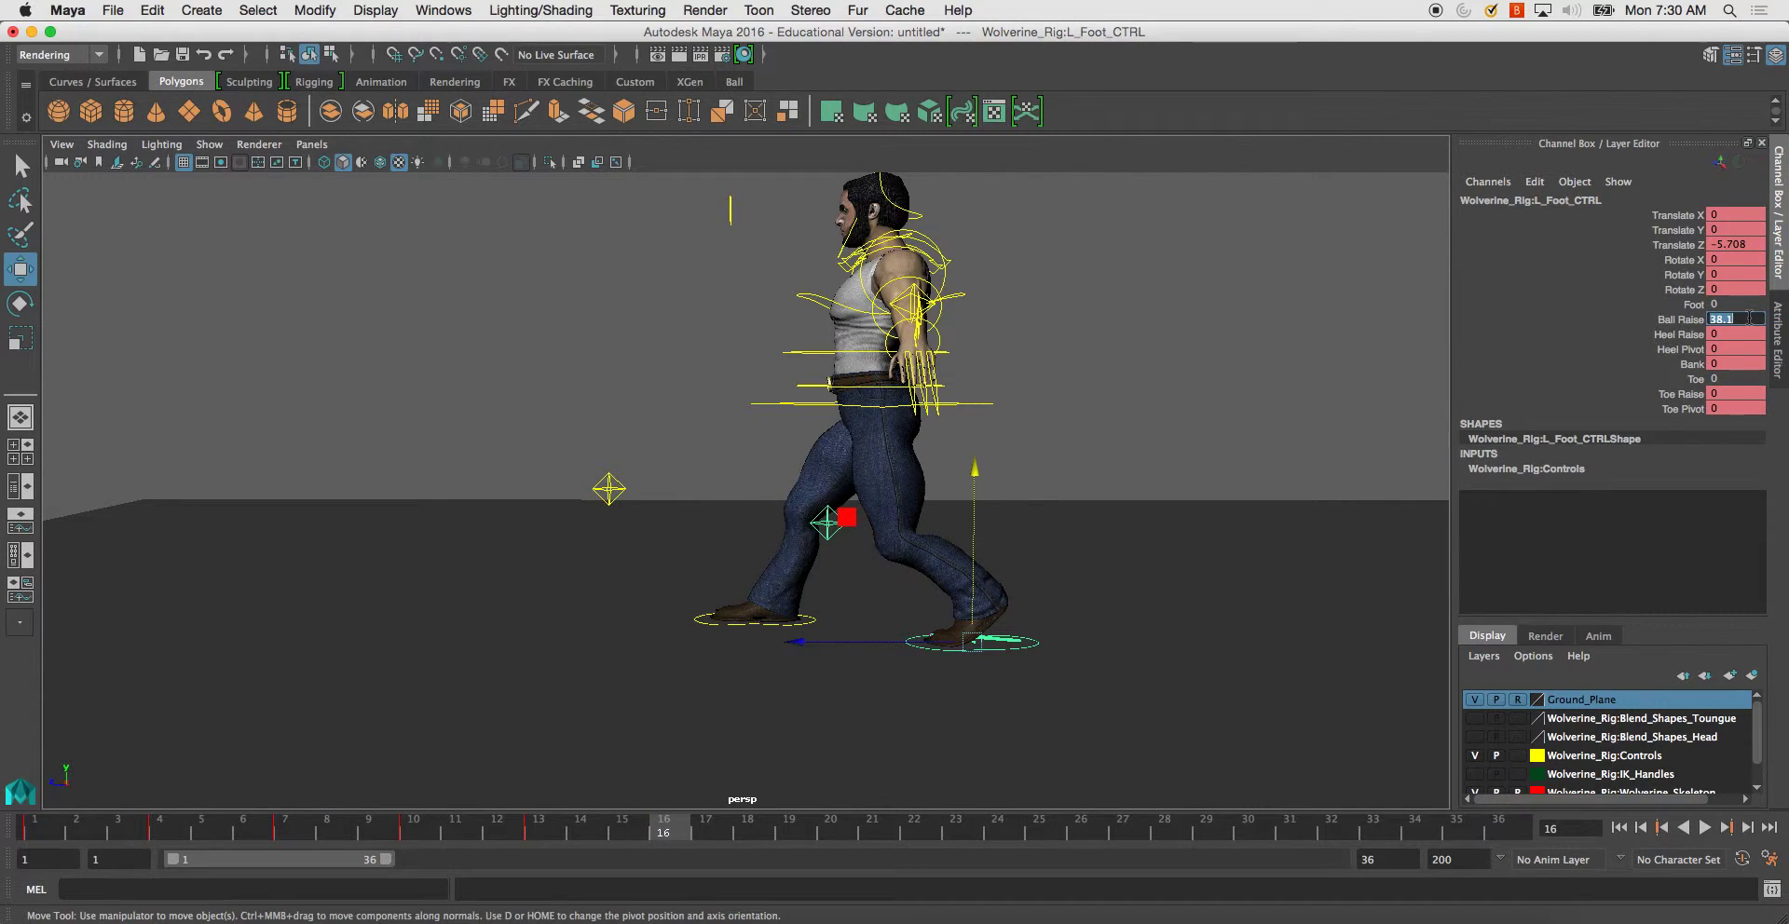
pyautogui.click(1686, 336)
pyautogui.click(1678, 394)
pyautogui.moveTo(1679, 394); pyautogui.dragTo(1619, 332, button='middle')
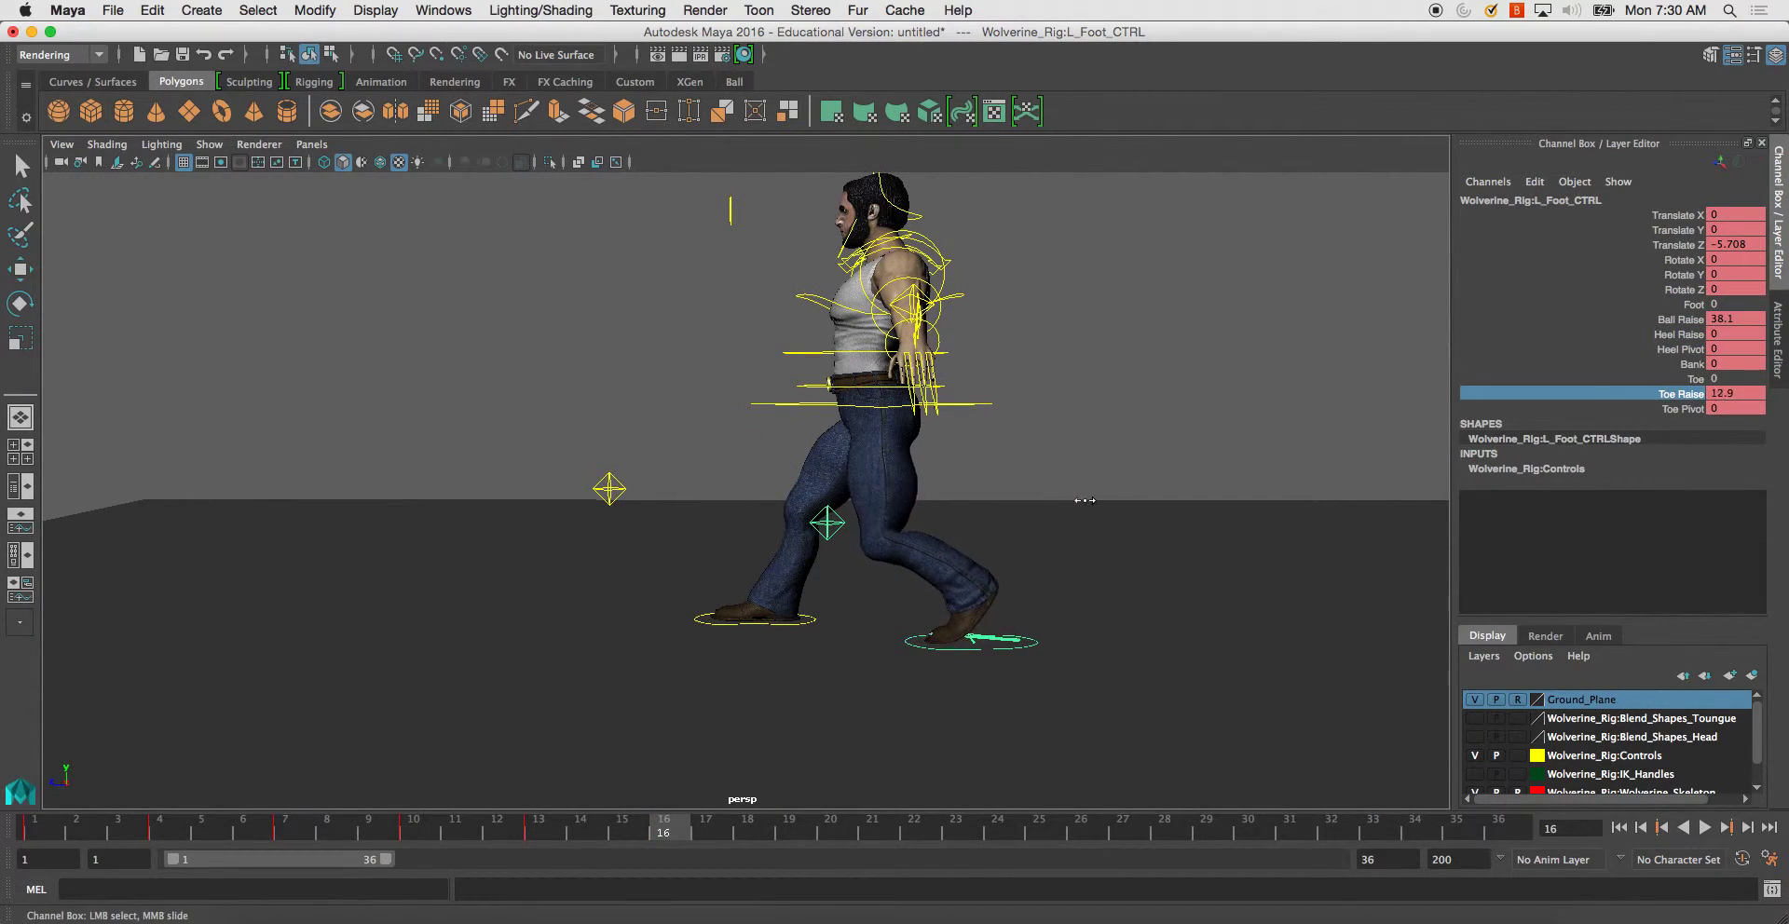
pyautogui.press('s')
pyautogui.click(1684, 322)
pyautogui.moveTo(1220, 384); pyautogui.dragTo(1116, 382, button='middle')
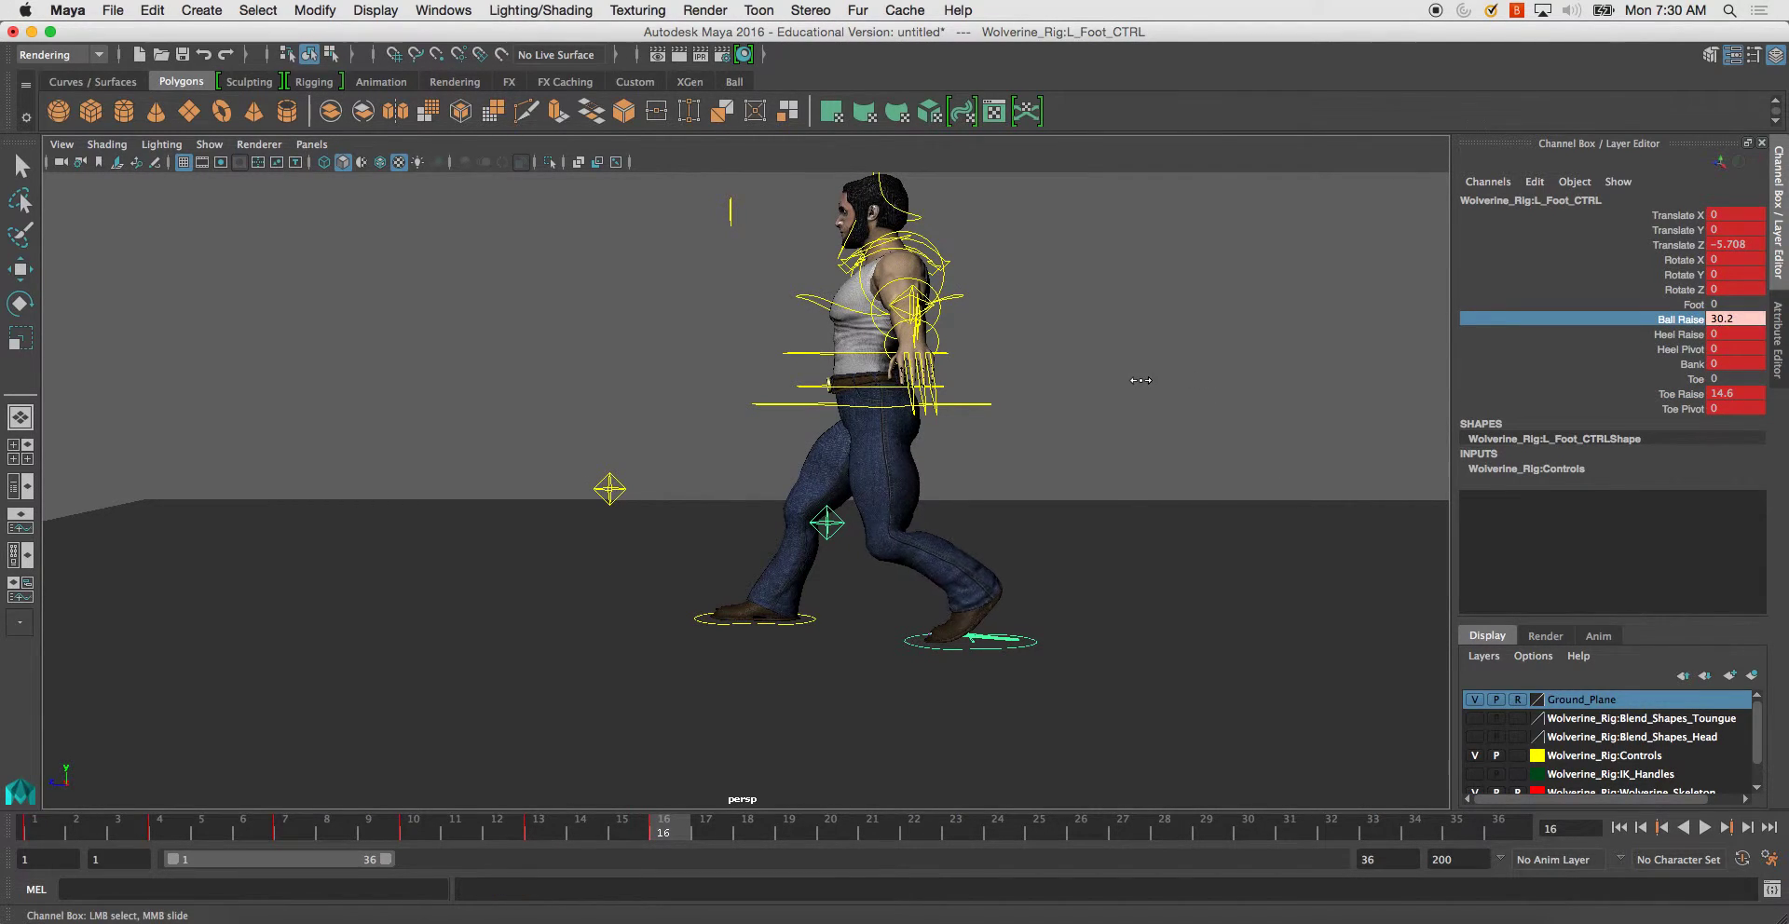
# - Lower and key the hips at Translate Y -2.911, then play the walk from the start
pyautogui.click(965, 408)
pyautogui.press('w')
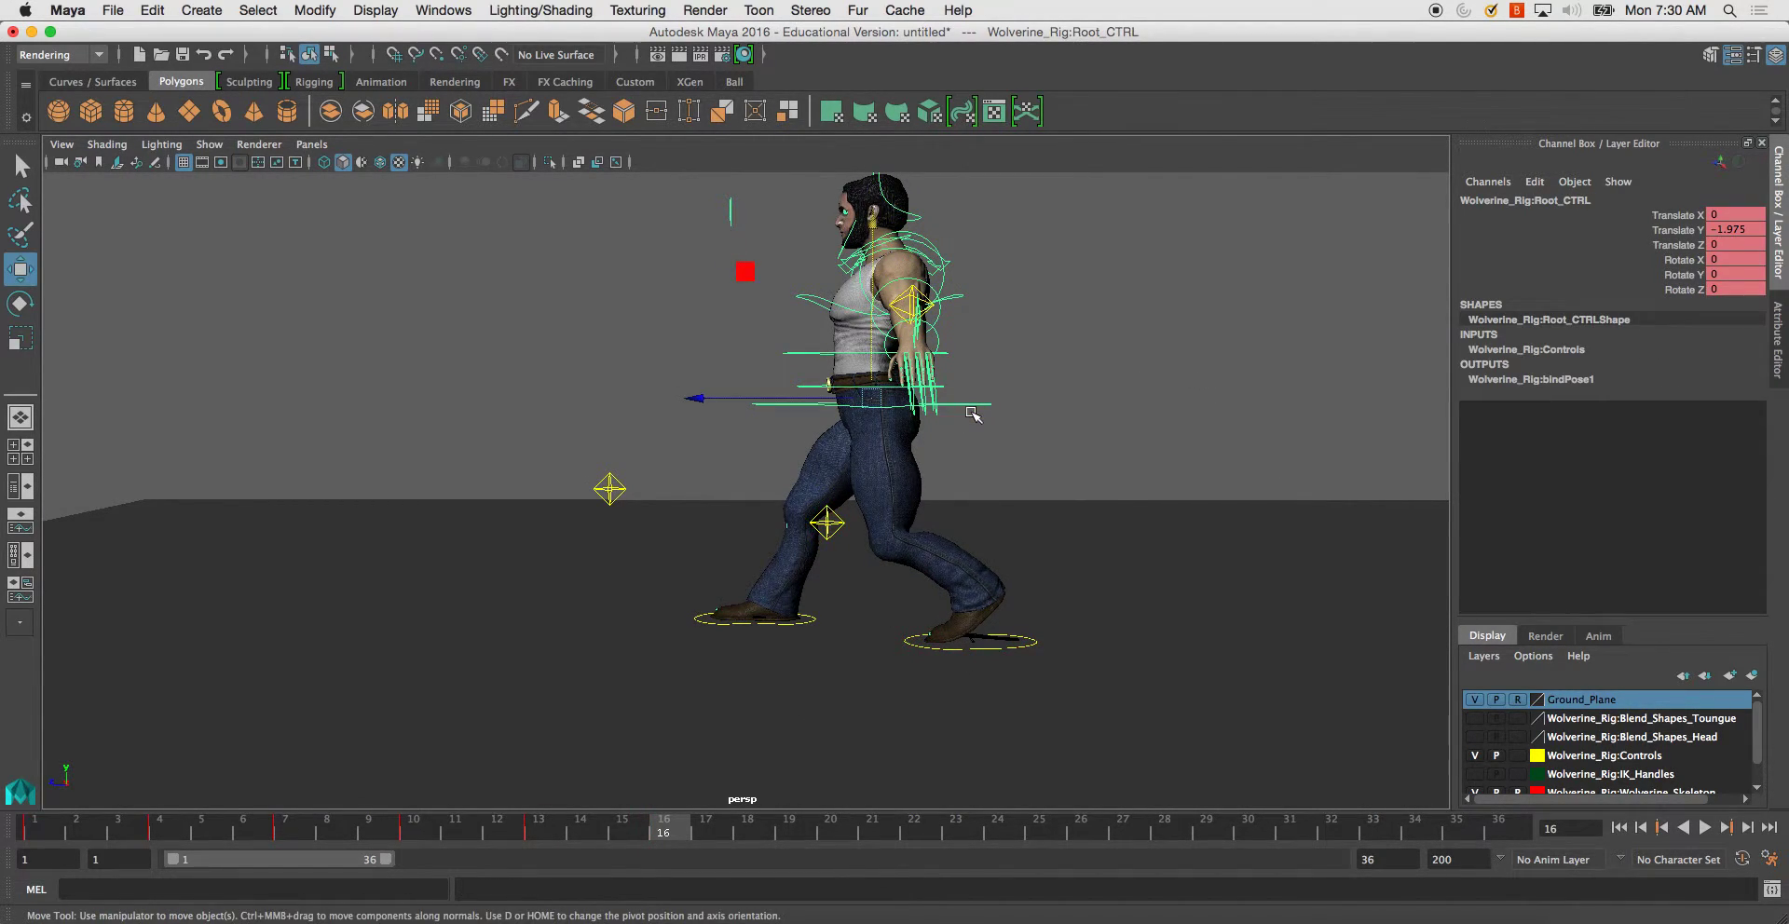
pyautogui.moveTo(866, 225); pyautogui.dragTo(867, 240)
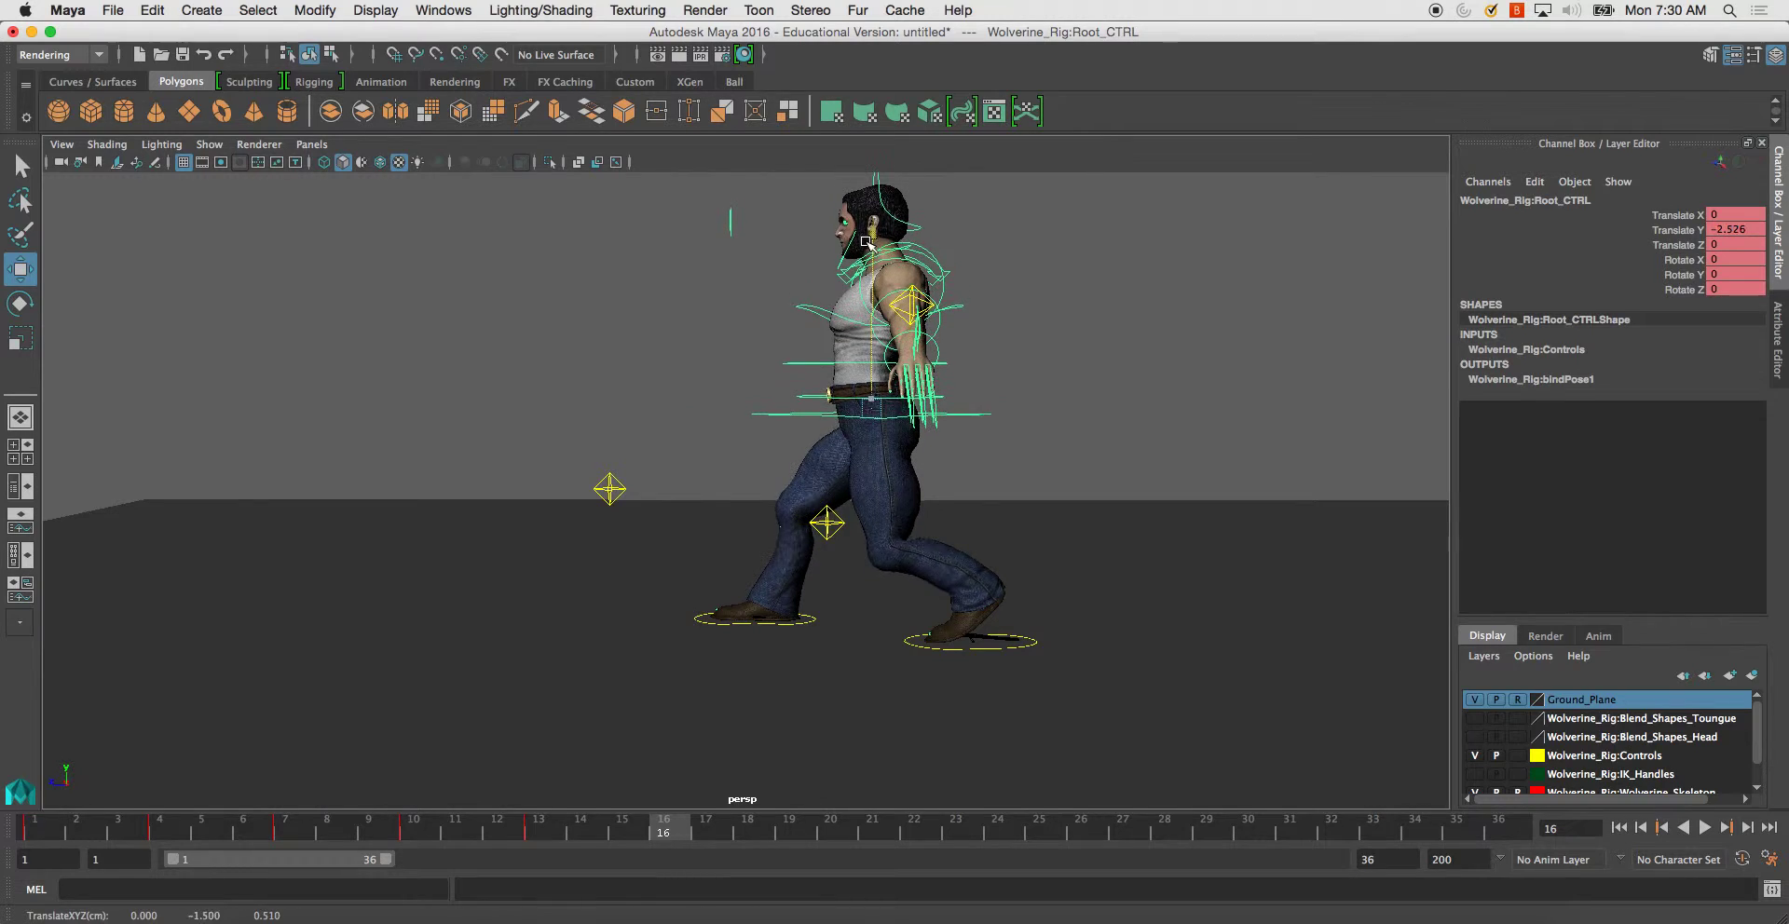
pyautogui.press('s')
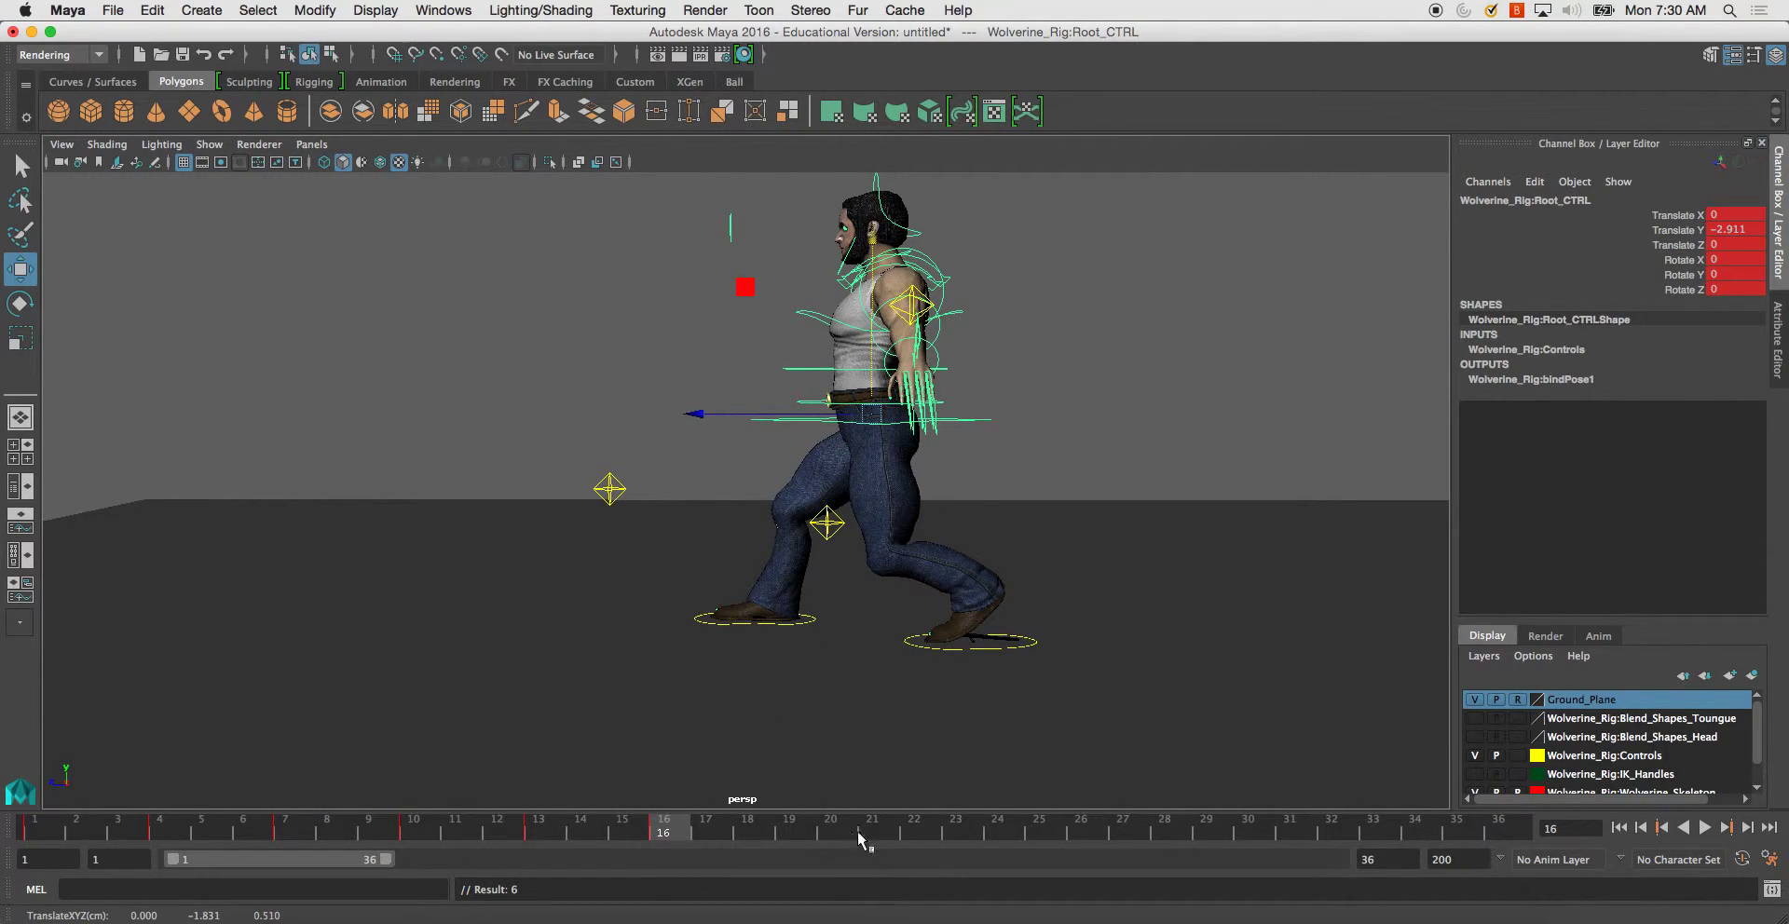
pyautogui.moveTo(646, 829)
pyautogui.mouseDown()
pyautogui.moveTo(35, 843)
pyautogui.moveTo(788, 844)
pyautogui.mouseUp()
pyautogui.hotkey('alt', 'v')
# - At frame 19, bring the right foot back under the body and raise the hips, keying both
pyautogui.click(816, 627)
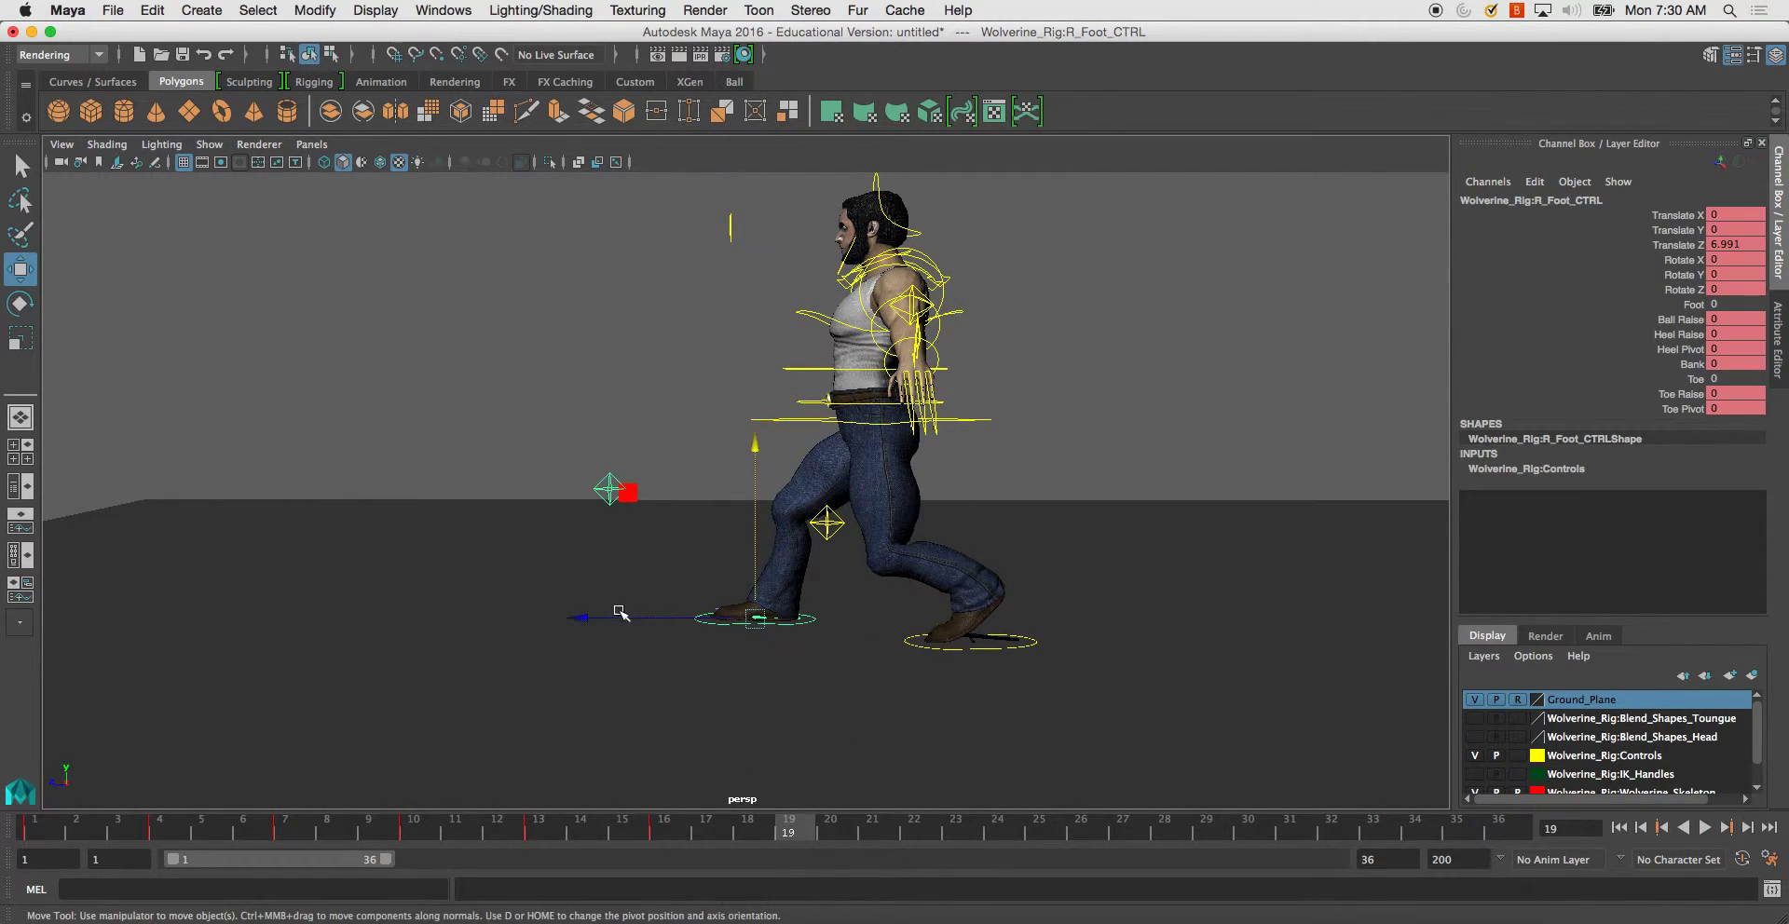
pyautogui.moveTo(613, 620); pyautogui.dragTo(720, 624)
pyautogui.press('s')
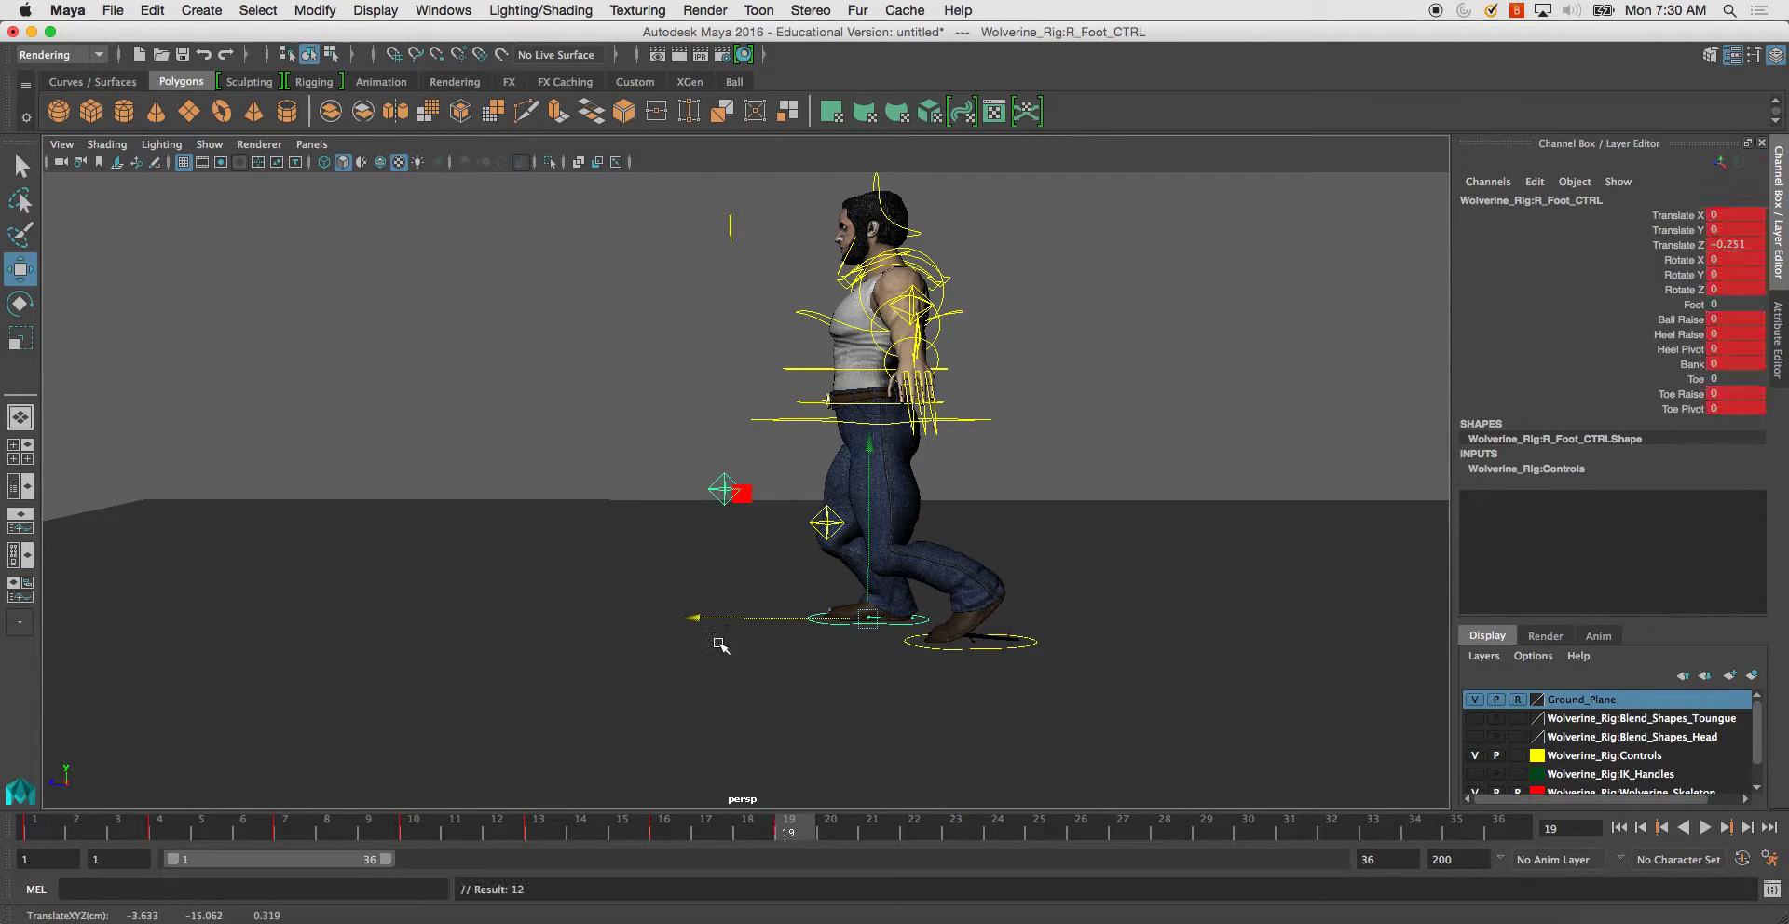
pyautogui.click(980, 320)
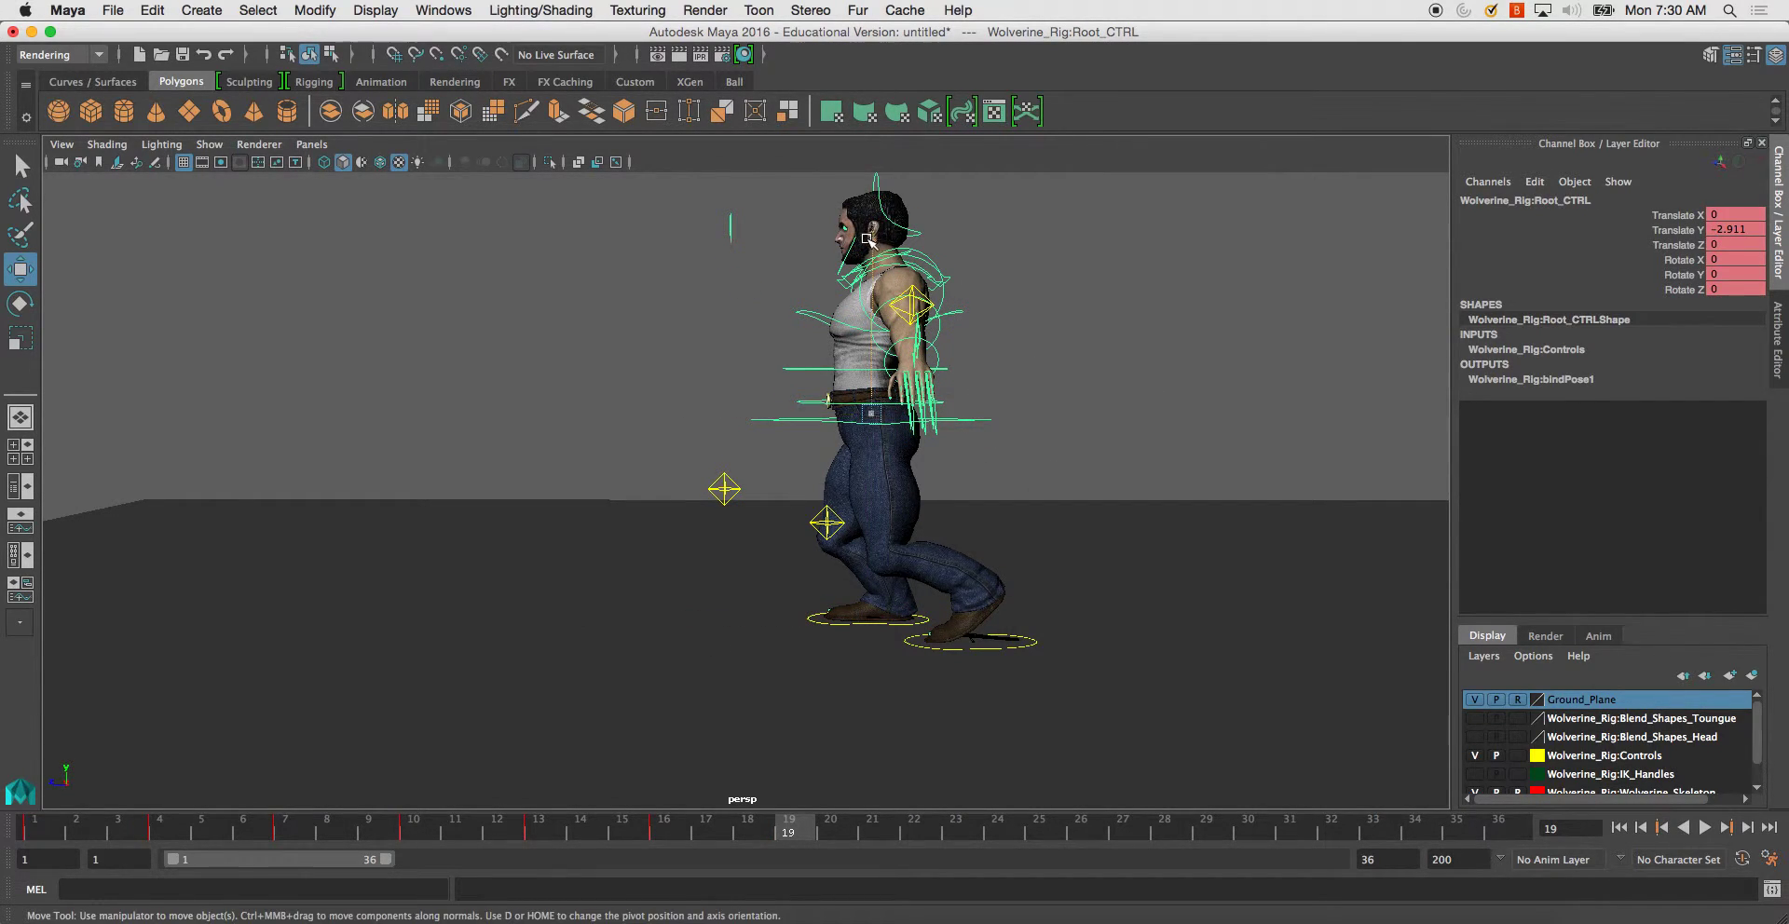
pyautogui.moveTo(866, 240); pyautogui.dragTo(866, 203)
pyautogui.press('s')
# - Clear the left foot's Ball Raise and Toe Raise to 0
pyautogui.click(1046, 643)
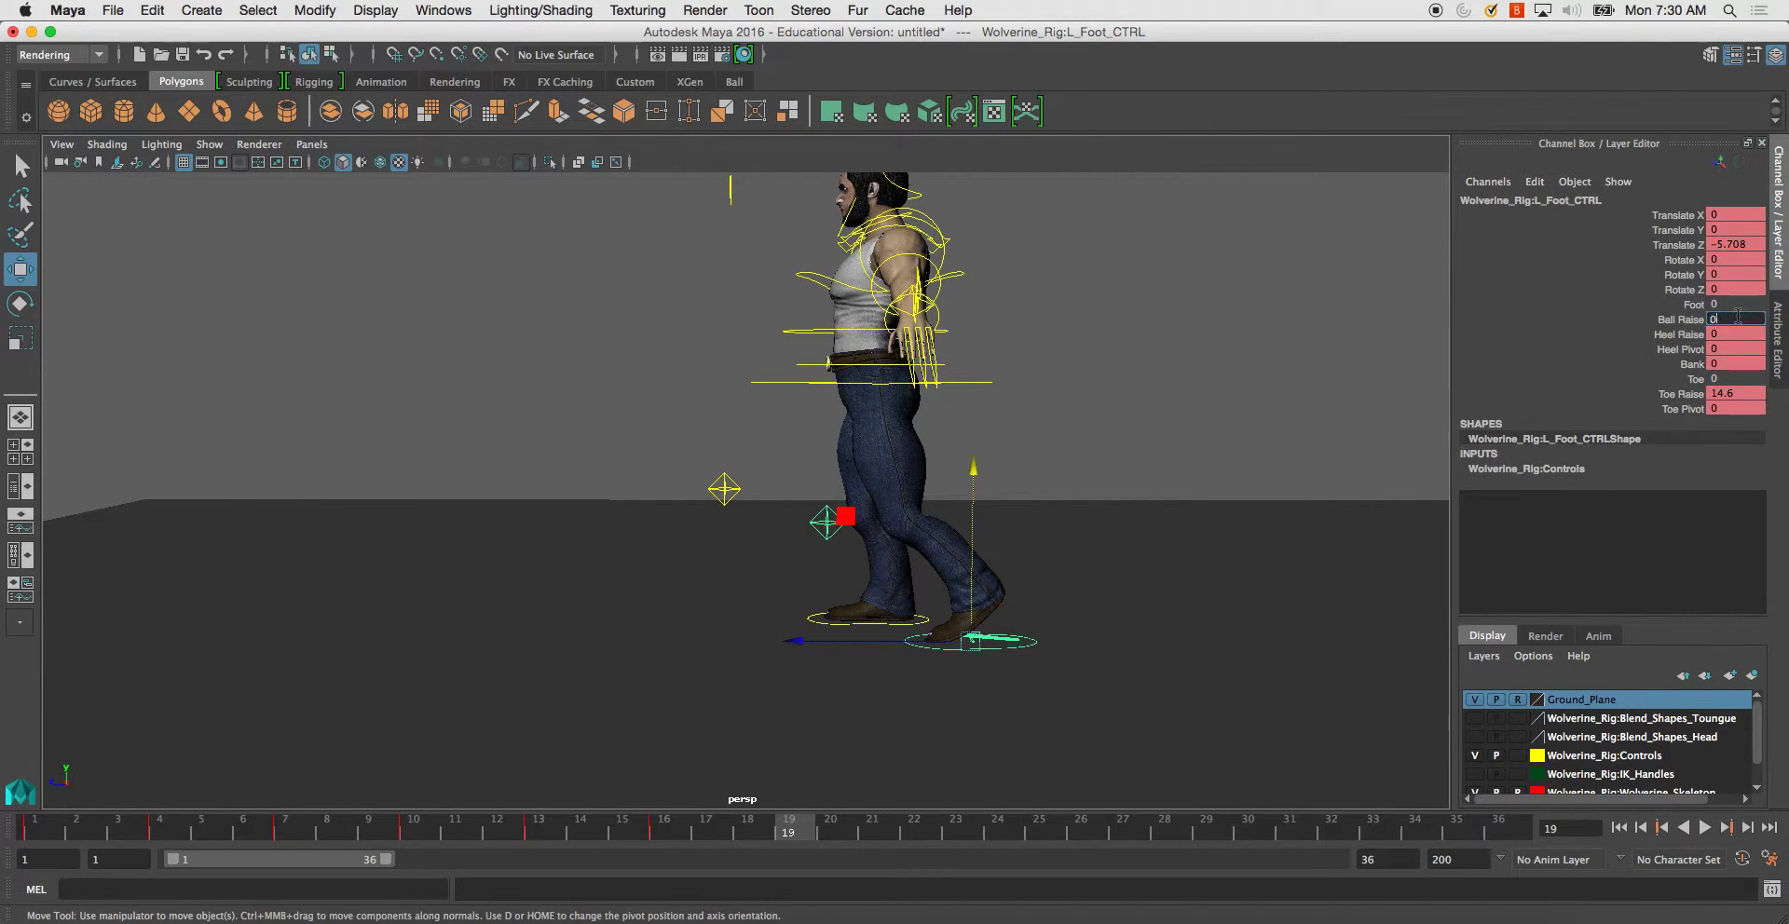
pyautogui.press('Tab')
pyautogui.press('Return')
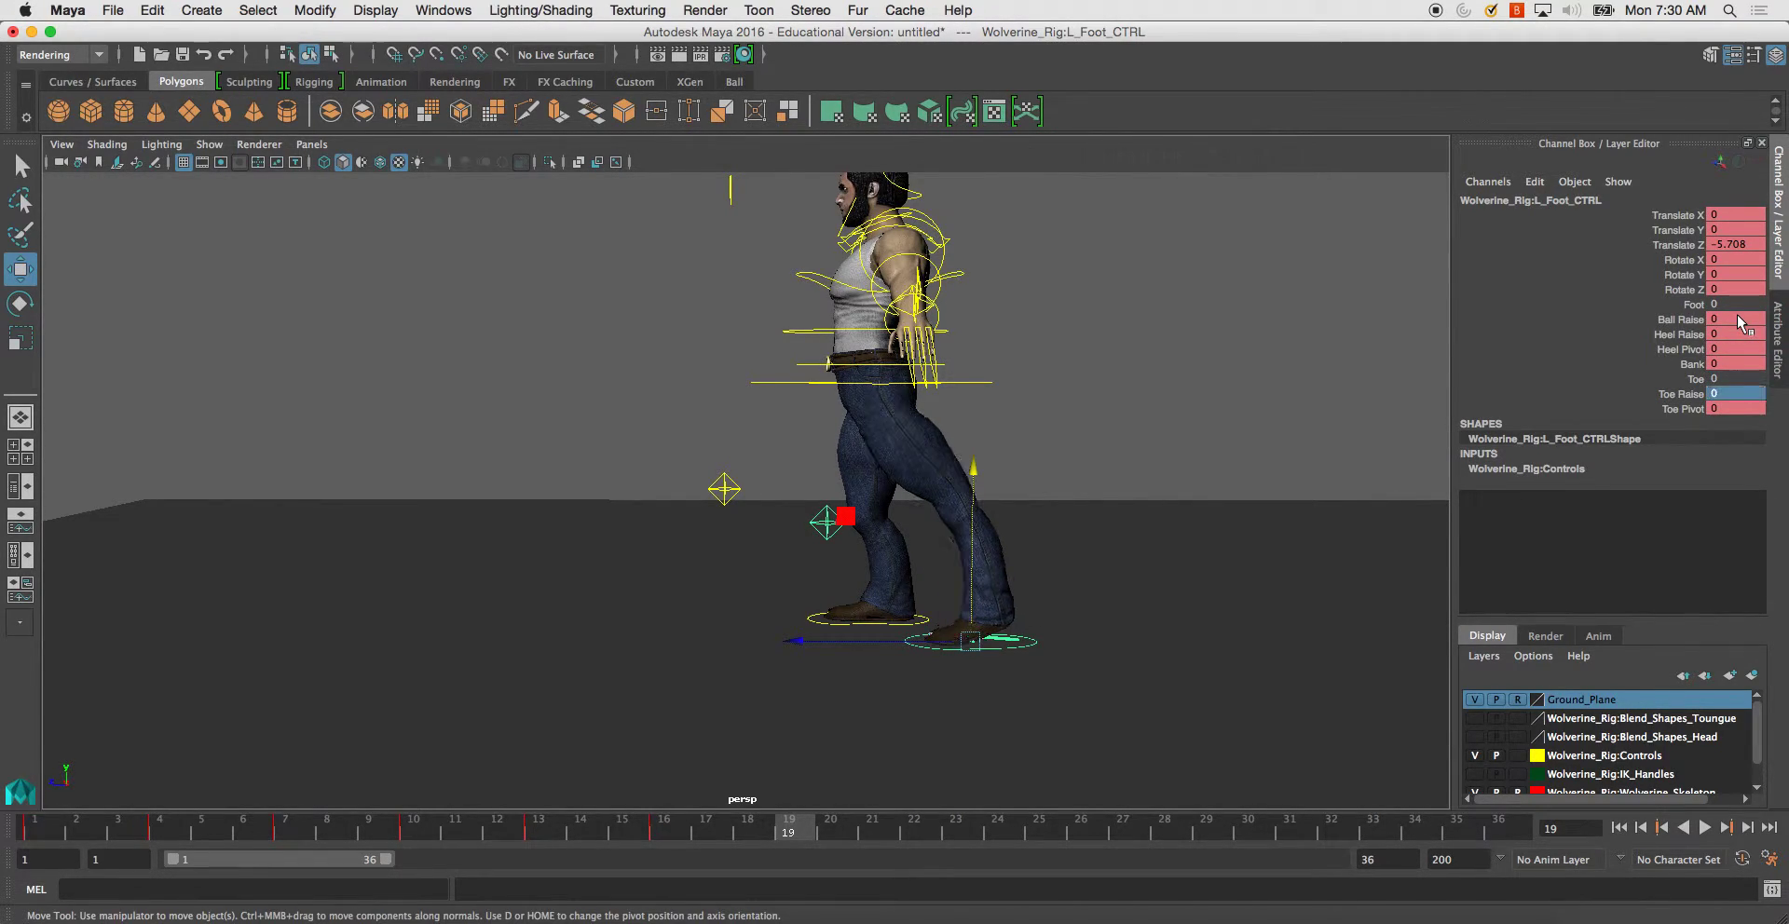
pyautogui.keyDown('alt'); pyautogui.moveTo(1118, 556); pyautogui.dragTo(1099, 553); pyautogui.keyUp('alt')
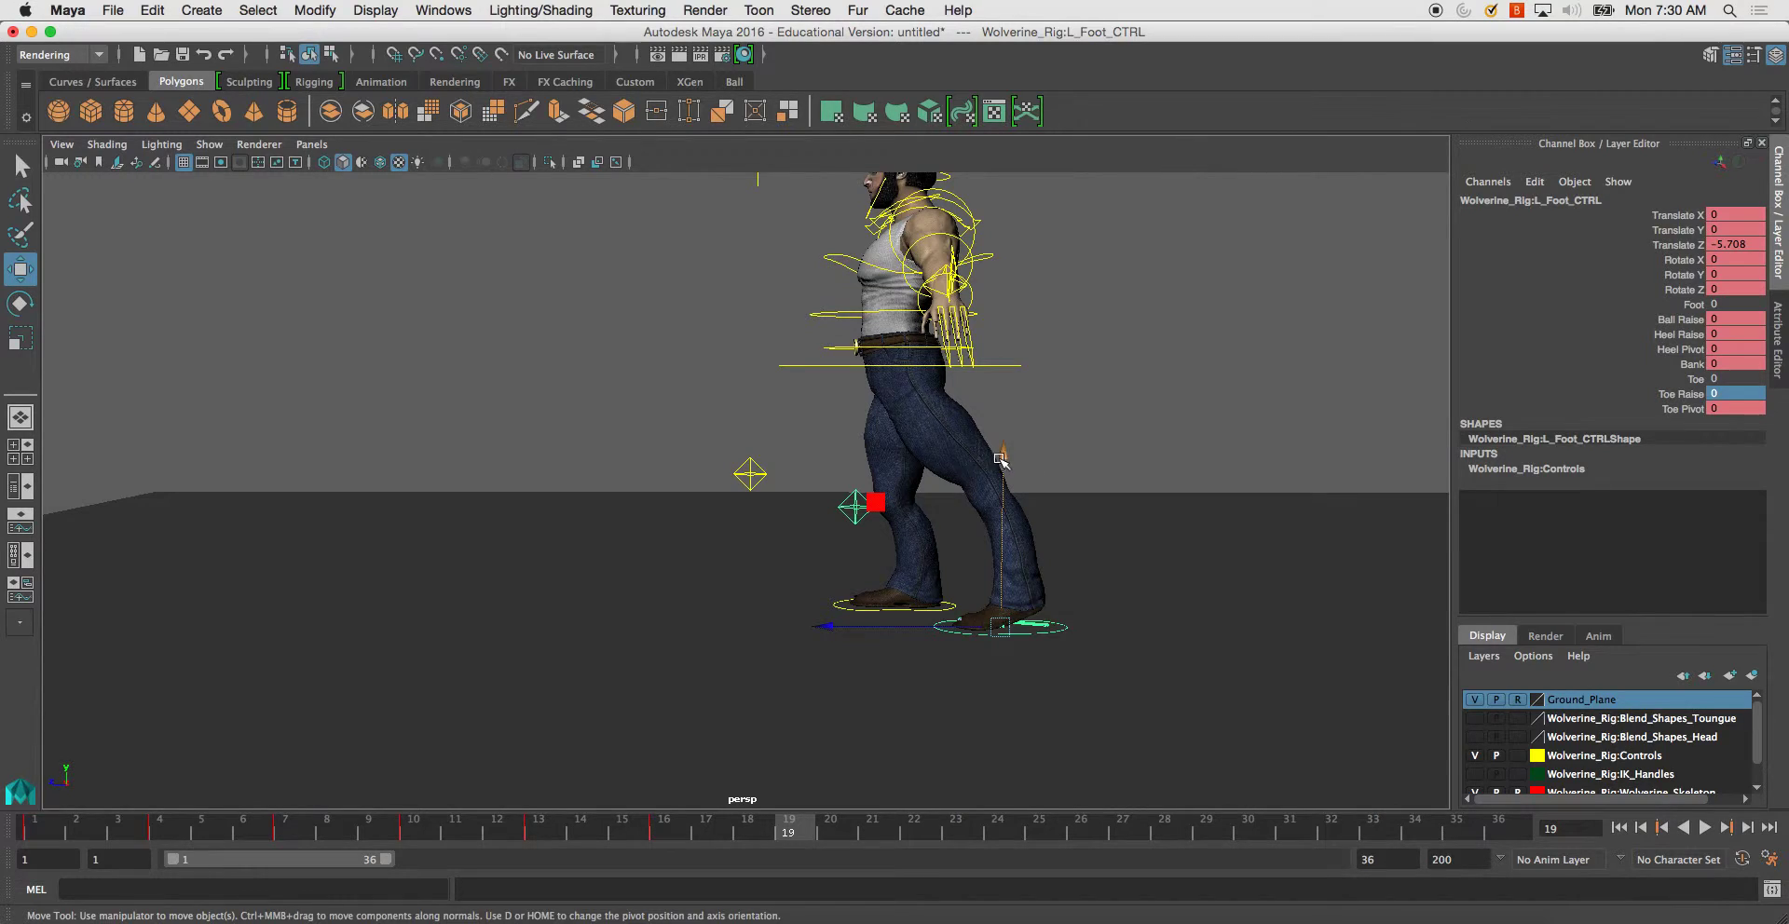
# - Lift the left foot to Y 4.807, tilt it about 51 degrees, and bring it forward
pyautogui.moveTo(1000, 458); pyautogui.dragTo(964, 500)
pyautogui.moveTo(850, 547); pyautogui.dragTo(694, 547)
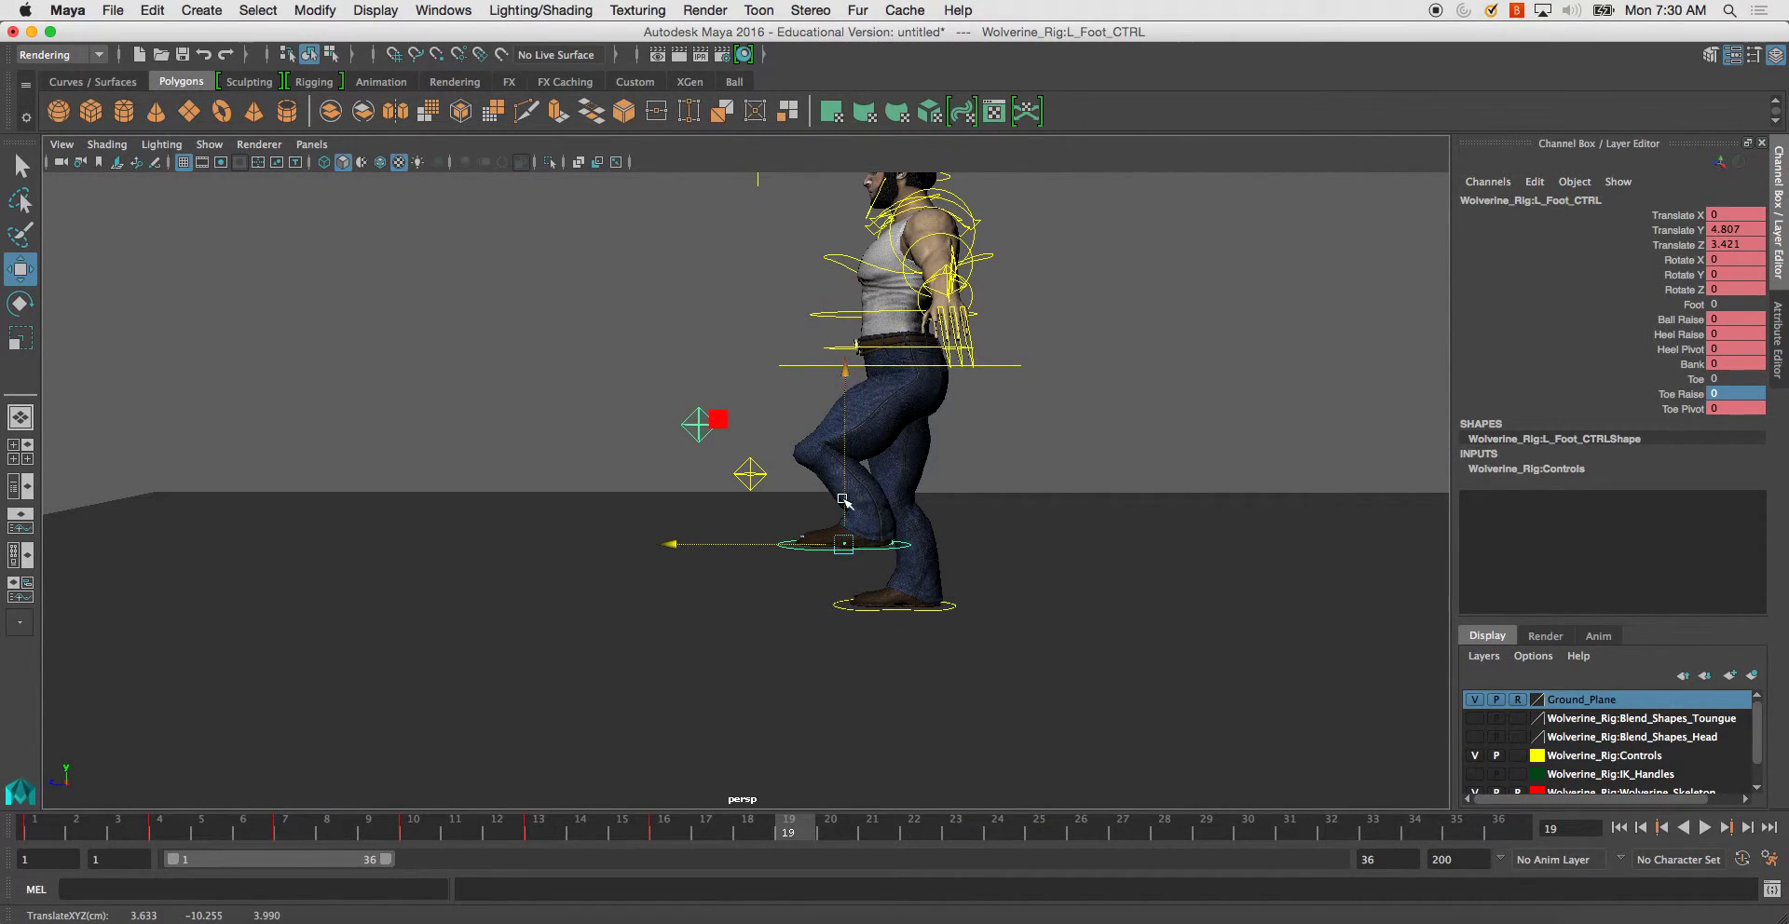
pyautogui.press('e')
pyautogui.moveTo(908, 389); pyautogui.dragTo(769, 518)
pyautogui.press('w')
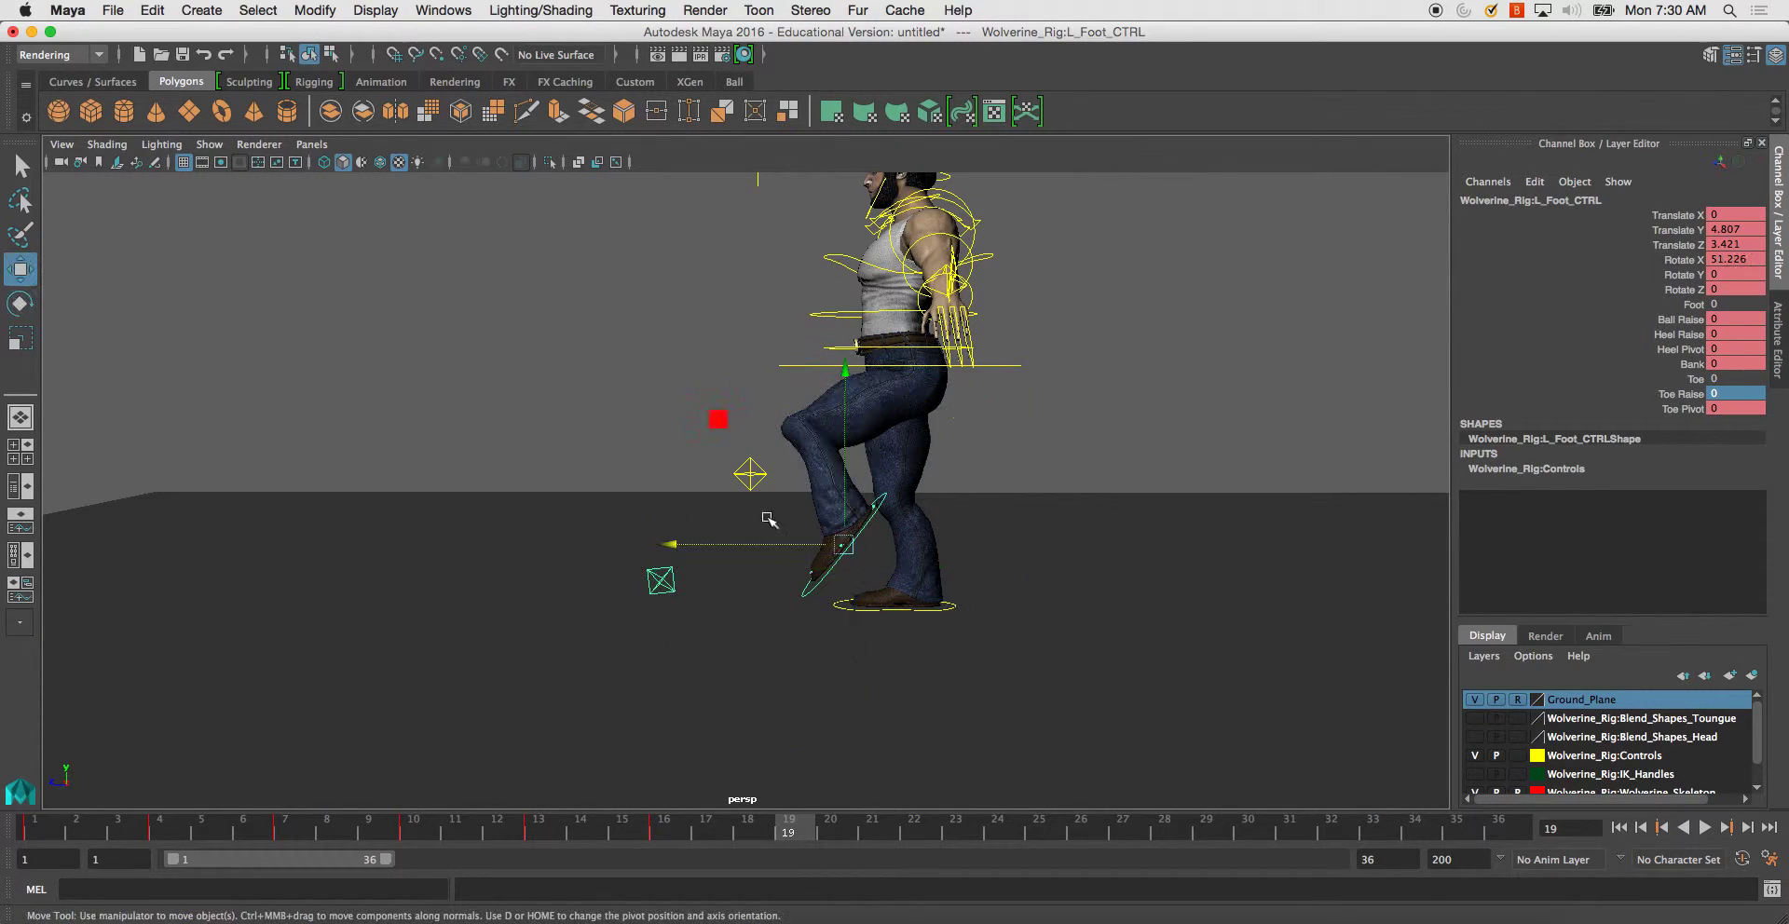
pyautogui.moveTo(676, 548)
pyautogui.mouseDown()
pyautogui.moveTo(994, 560)
pyautogui.moveTo(1127, 531)
pyautogui.mouseUp()
# - At frame 19, key the left knee control raised and pushed outward
pyautogui.click(922, 557)
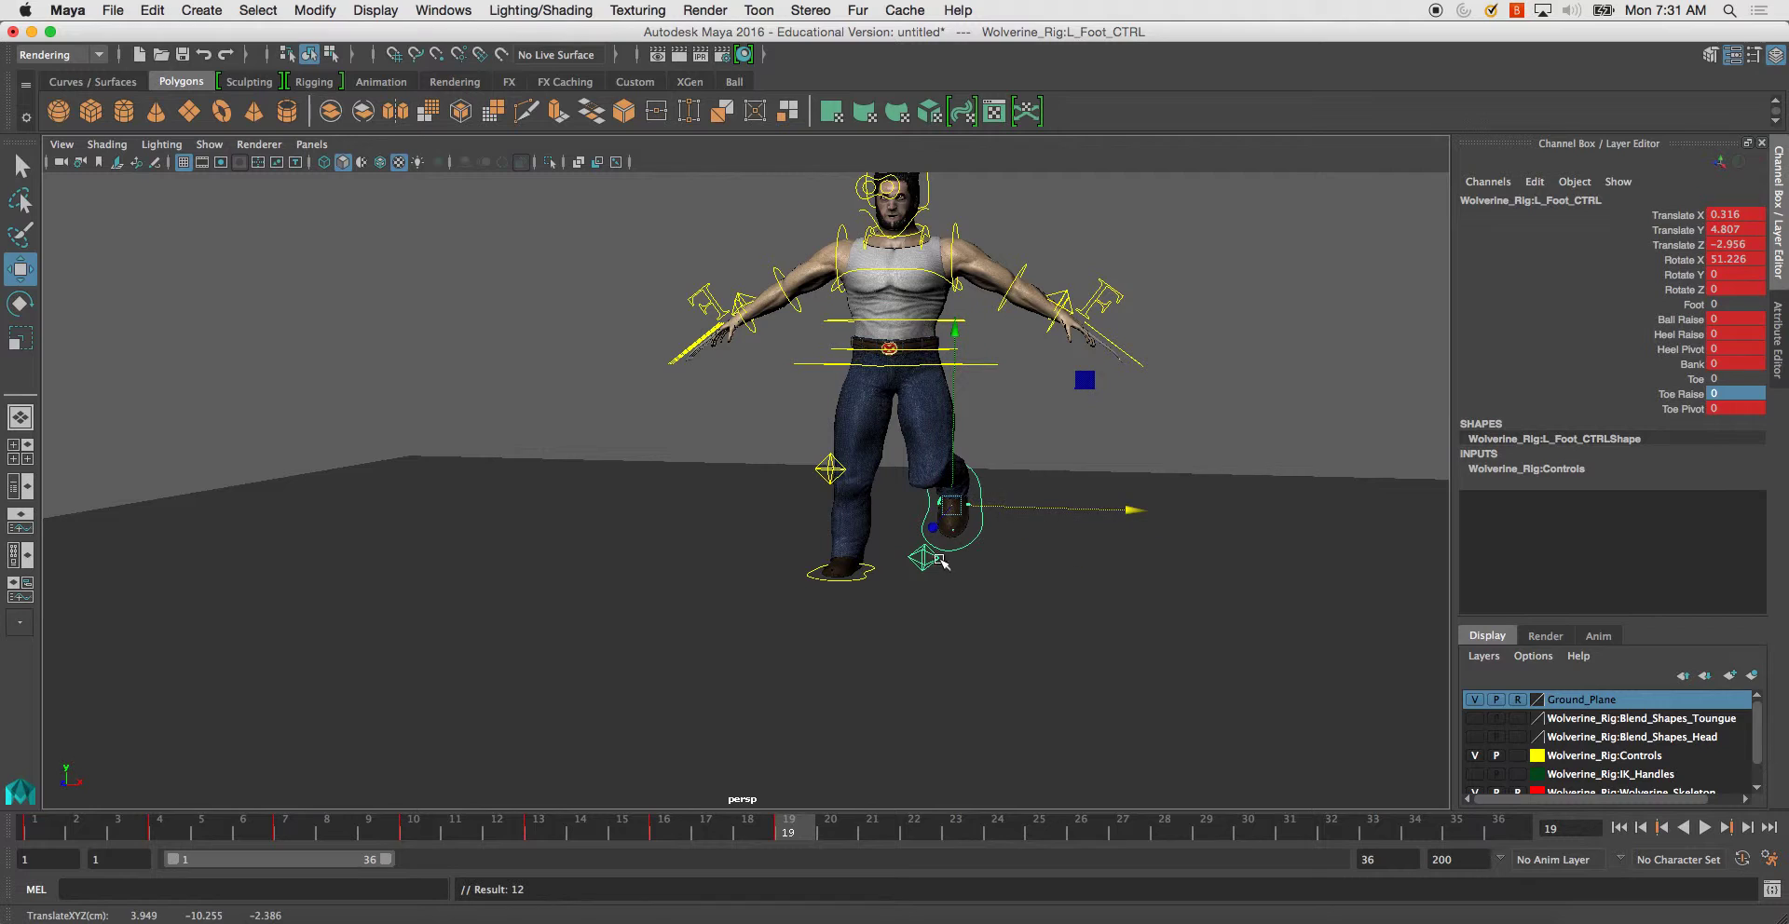
pyautogui.moveTo(922, 558); pyautogui.dragTo(922, 483)
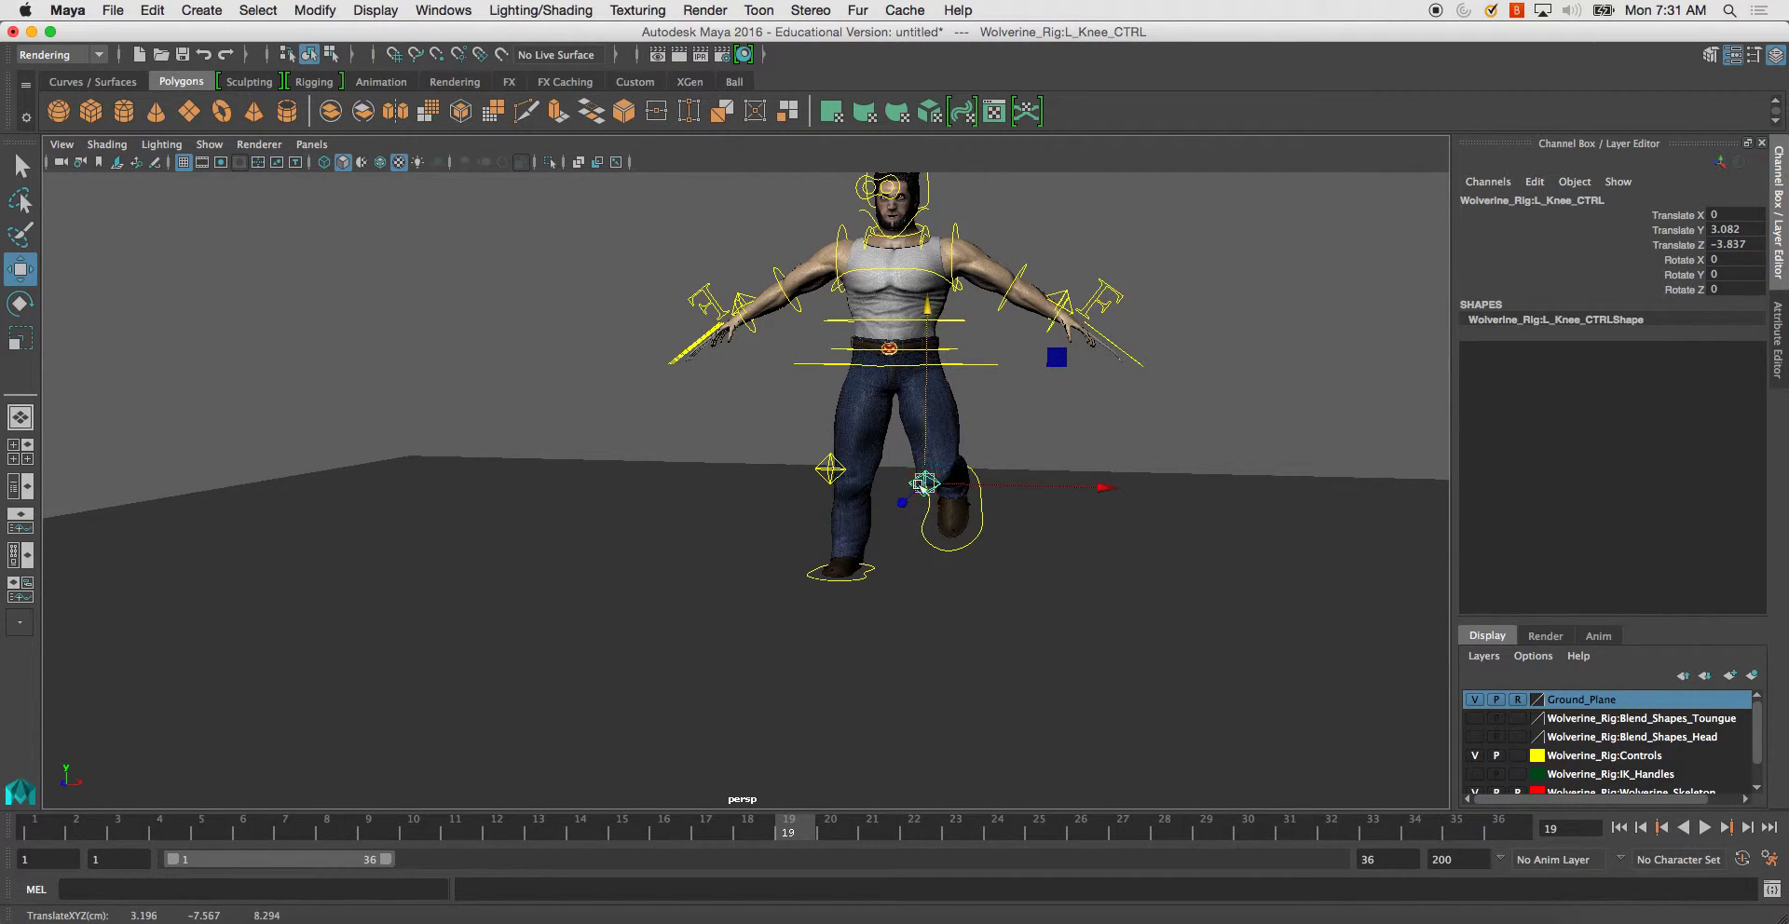
pyautogui.keyDown('alt'); pyautogui.moveTo(832, 543); pyautogui.dragTo(690, 512); pyautogui.keyUp('alt')
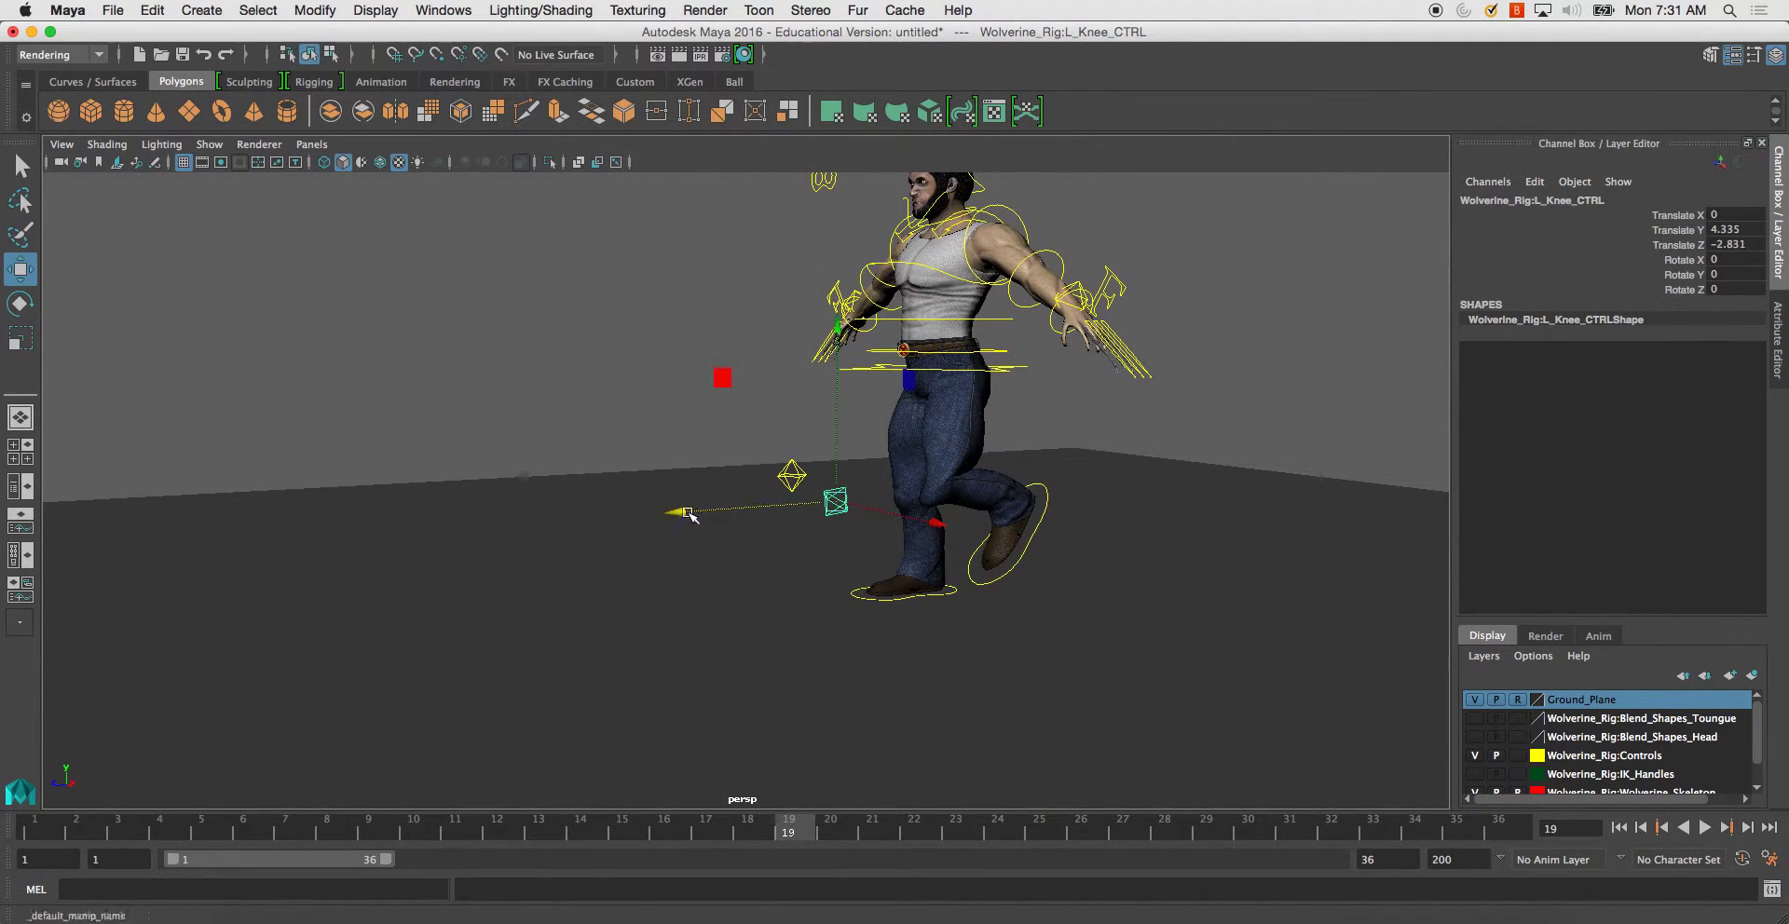
pyautogui.moveTo(903, 528)
pyautogui.mouseDown()
pyautogui.moveTo(969, 539)
pyautogui.moveTo(1122, 508)
pyautogui.mouseUp()
pyautogui.press('s')
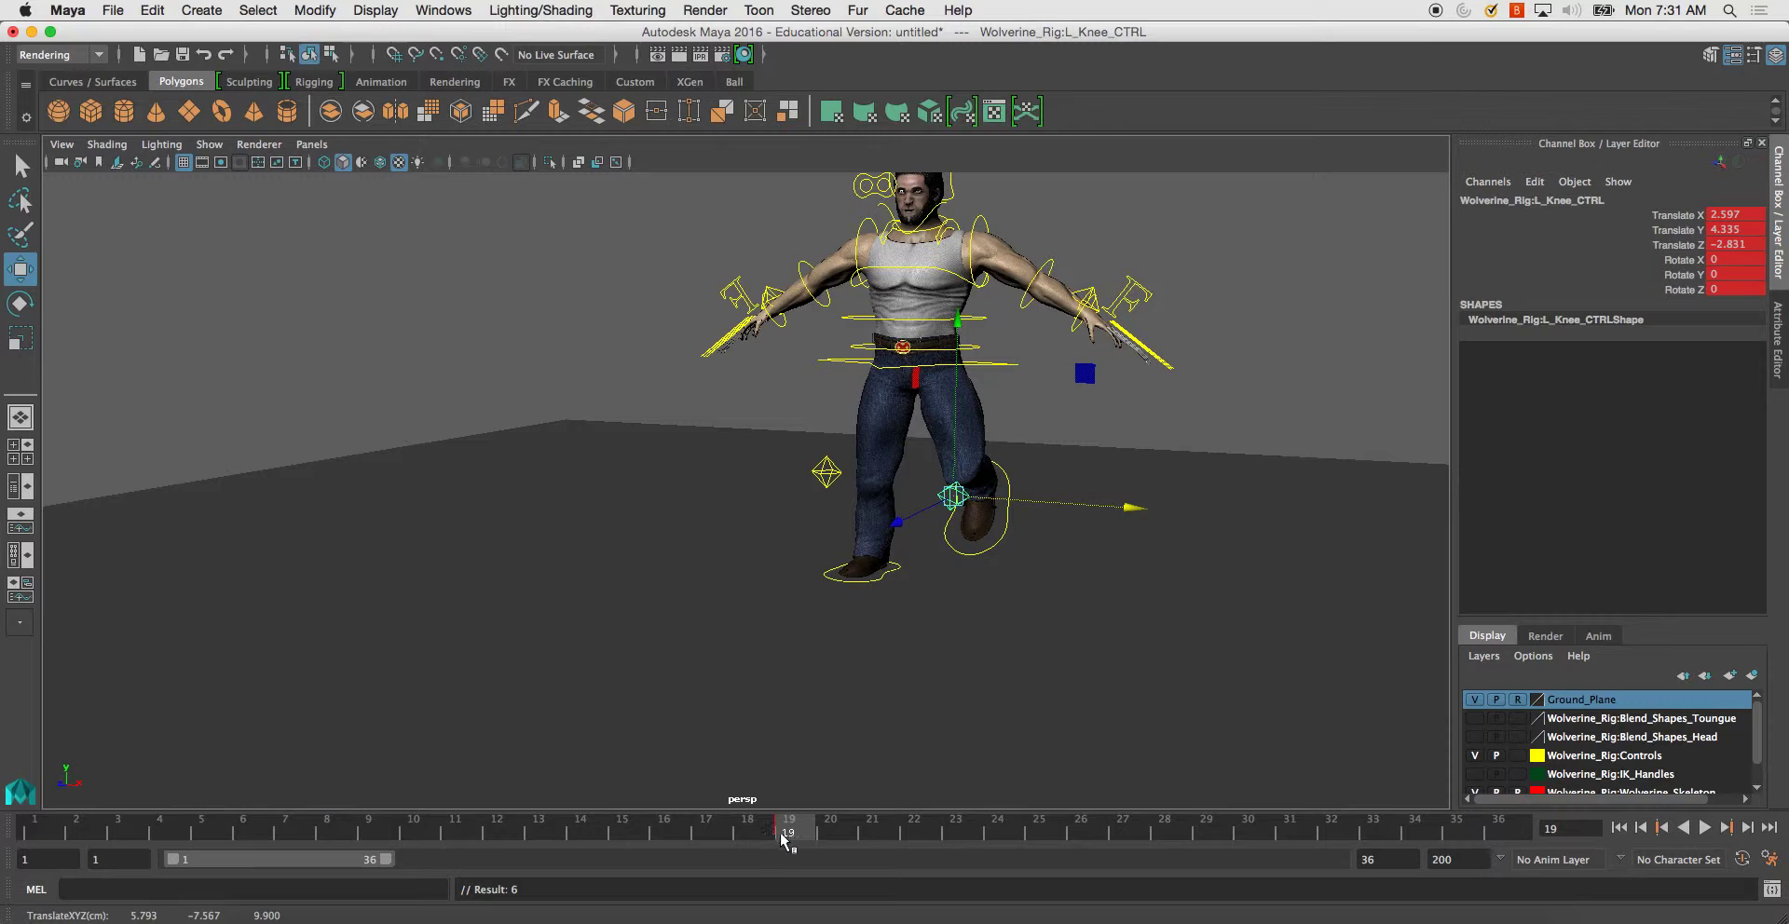
# - At frame 16, zero the left knee control's translates and key it
pyautogui.moveTo(783, 841)
pyautogui.mouseDown()
pyautogui.moveTo(619, 832)
pyautogui.moveTo(663, 832)
pyautogui.mouseUp()
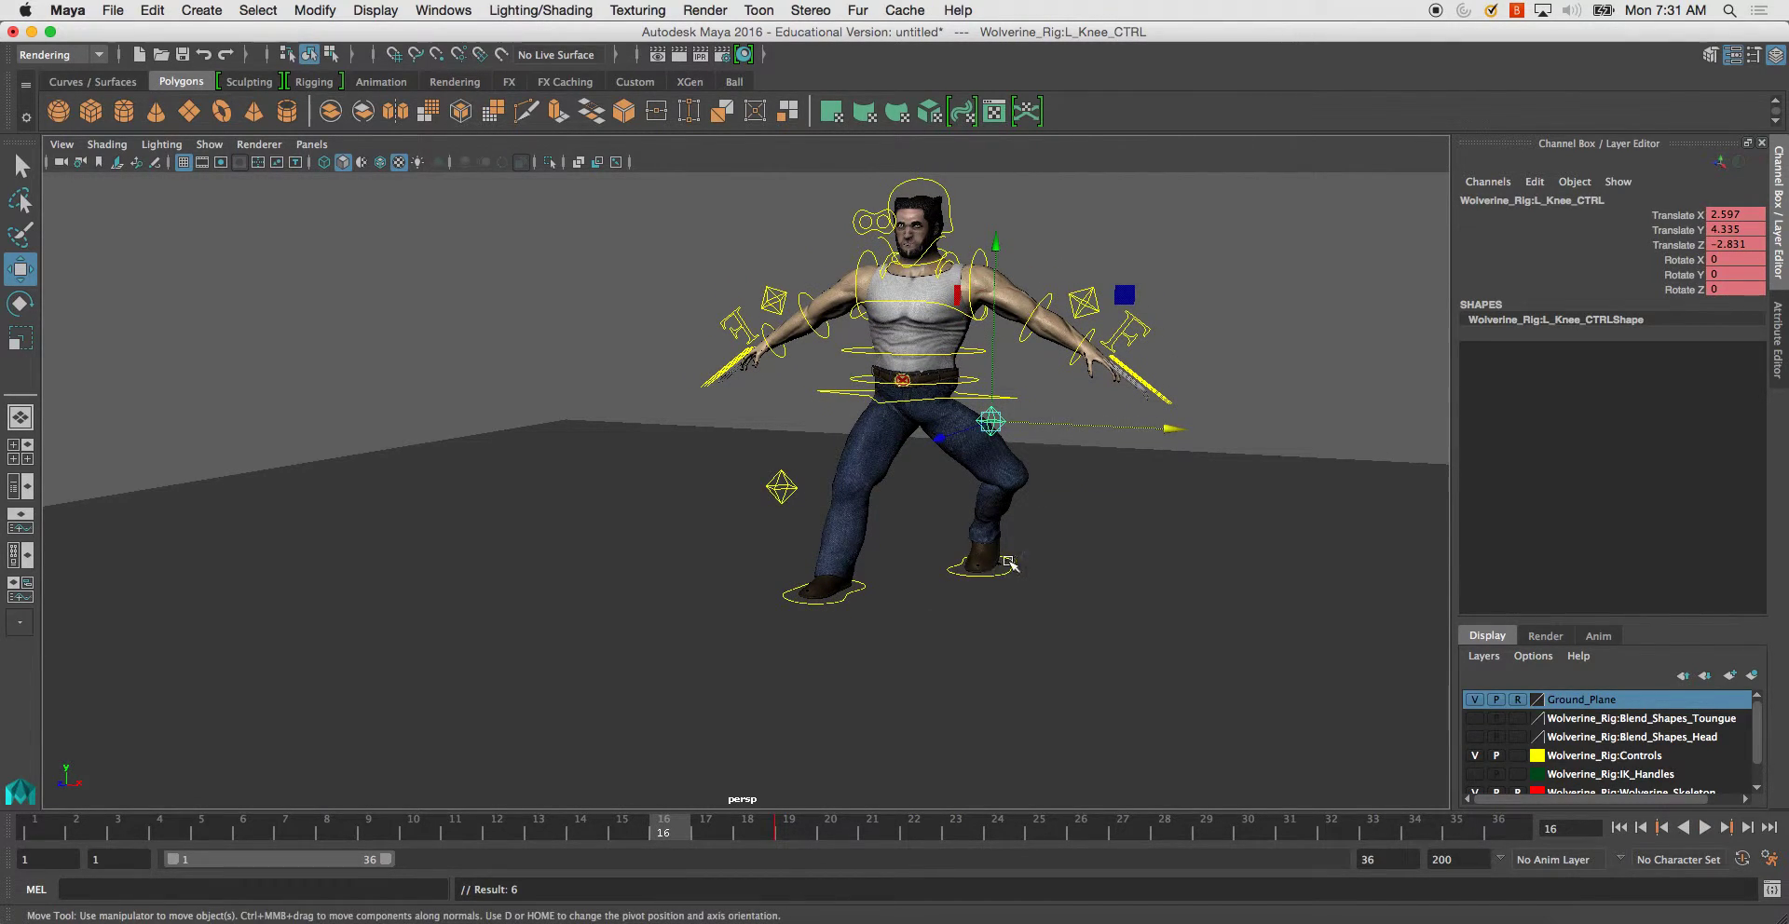
pyautogui.write('0')
pyautogui.press('Tab')
pyautogui.write('0')
pyautogui.press('Tab')
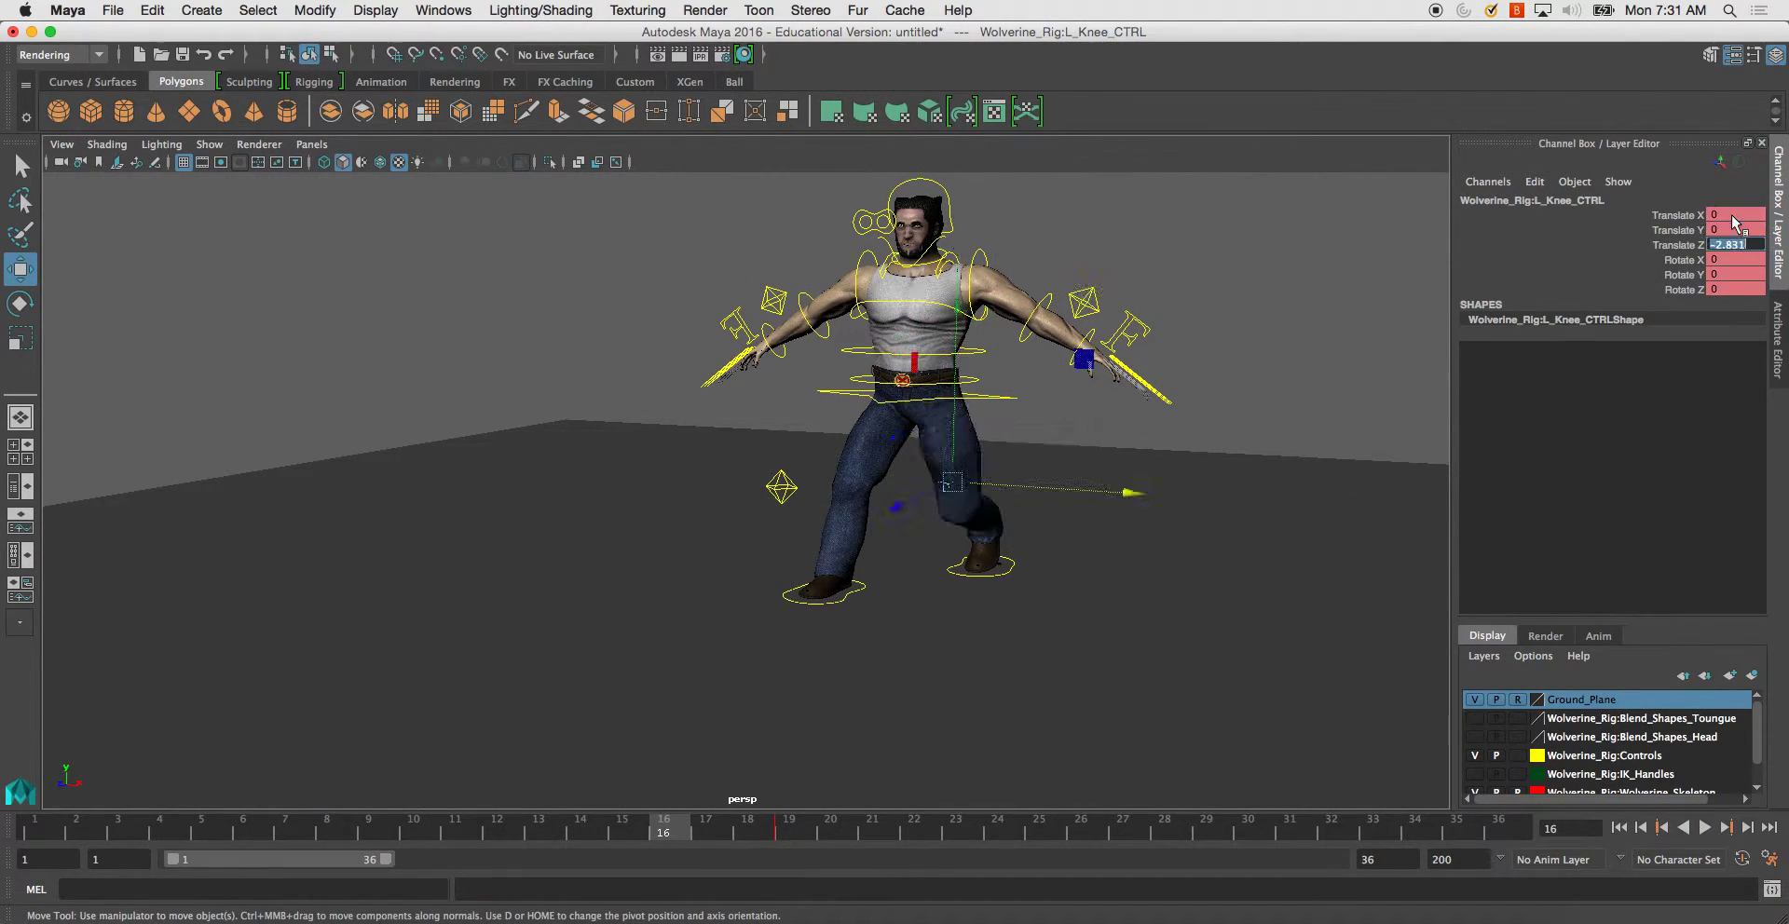
pyautogui.write('0')
pyautogui.press('Return')
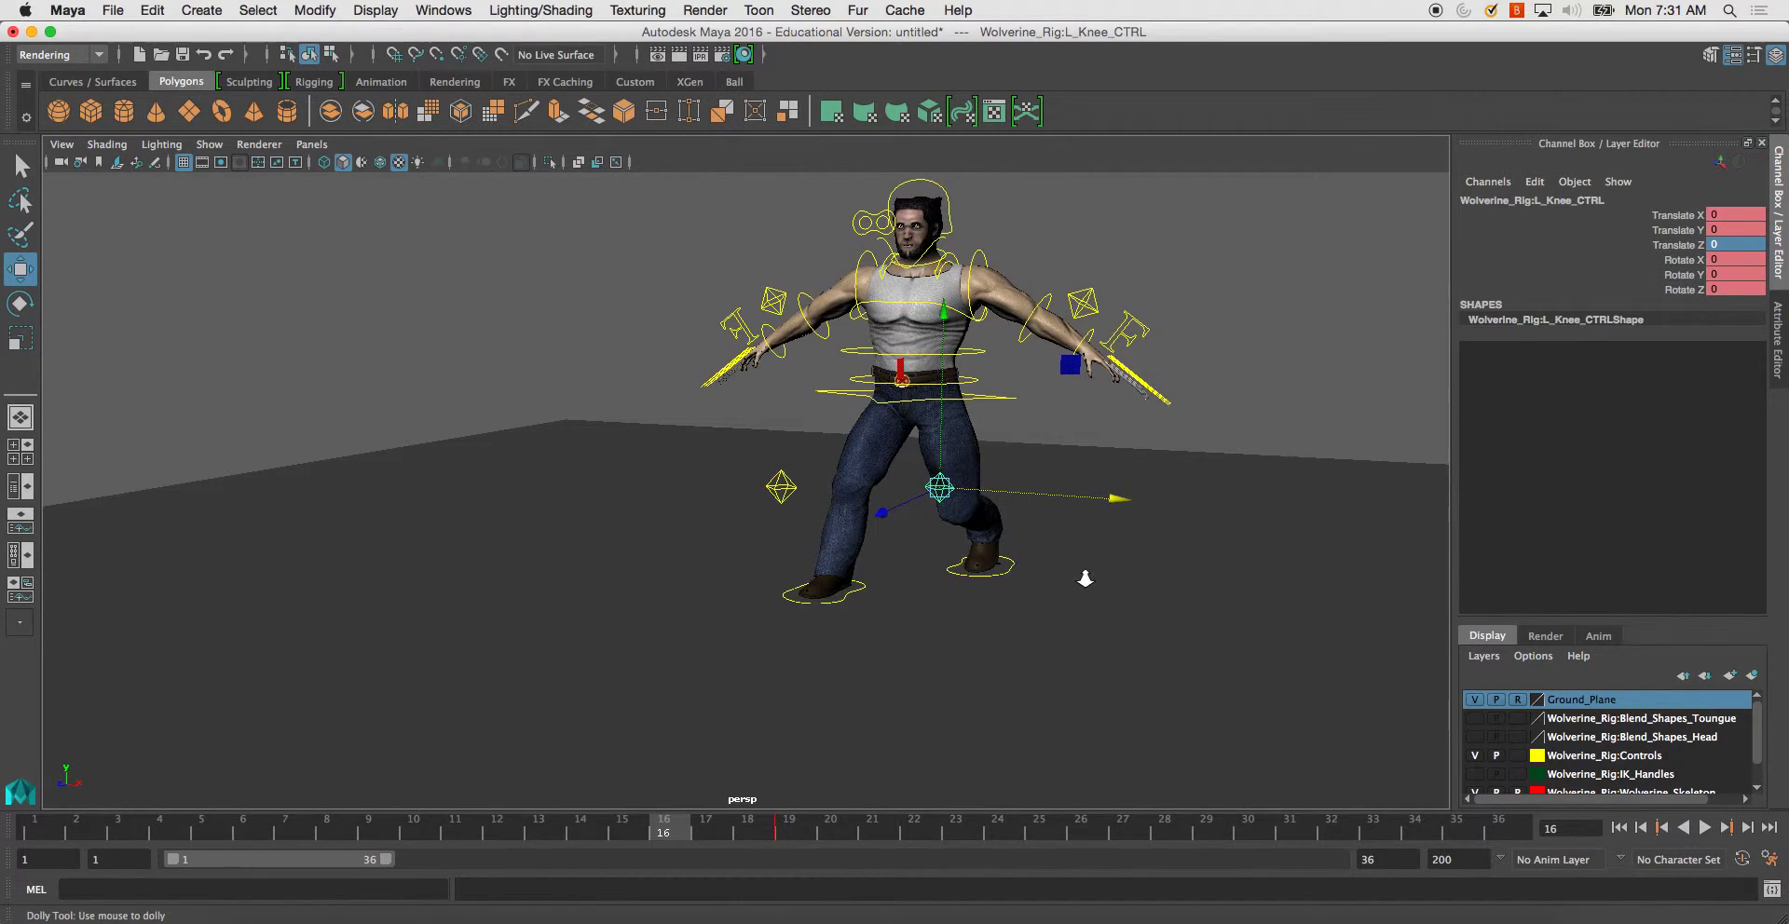
pyautogui.scroll(-1, 1091, 559)
pyautogui.press('s')
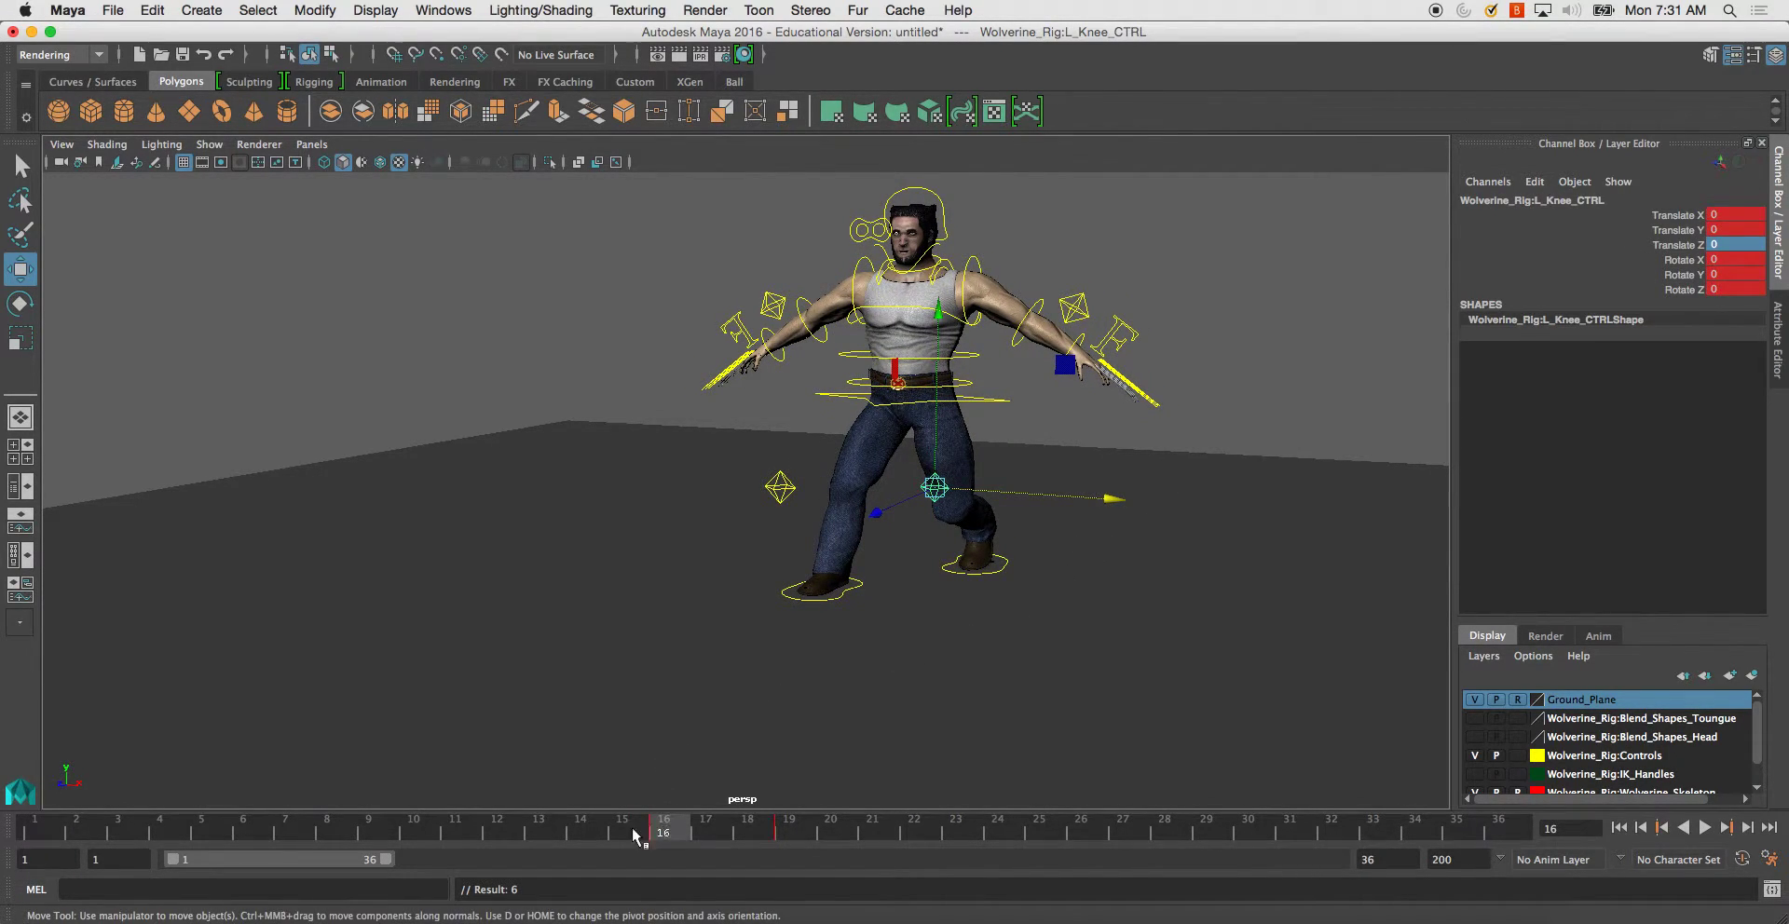
# - Play back and scrub the walk from a side view to check the knee poses
pyautogui.hotkey('alt', 'v')
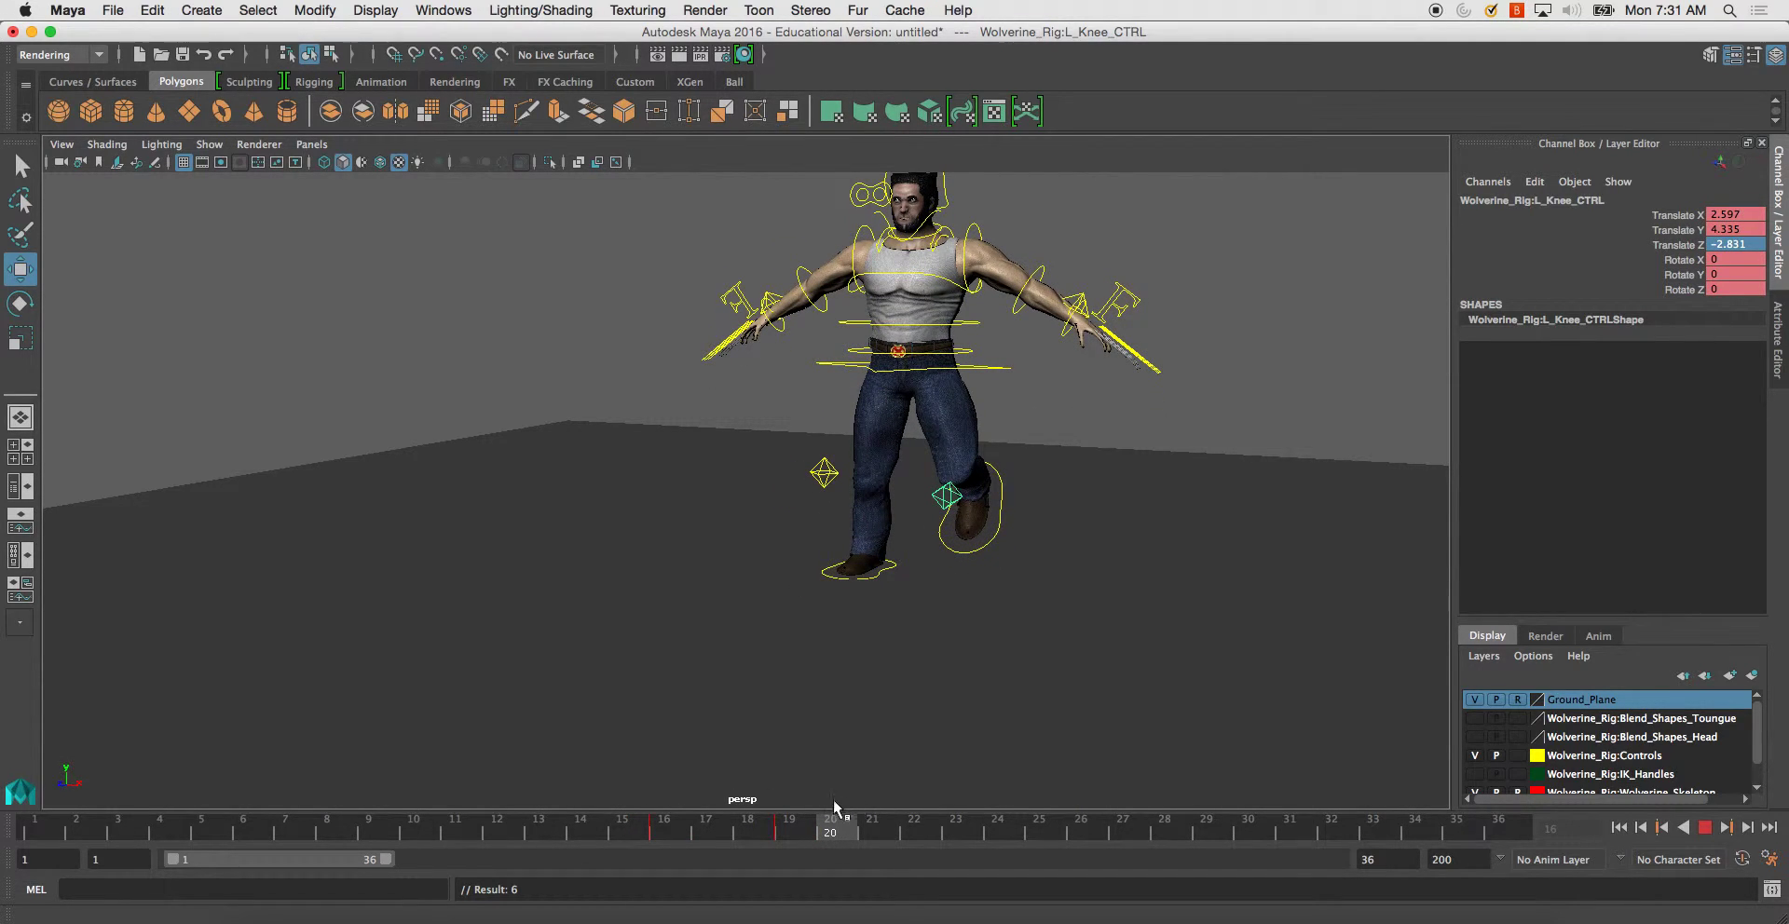
pyautogui.hotkey('alt', 'v')
pyautogui.press(',')
pyautogui.click(1005, 535)
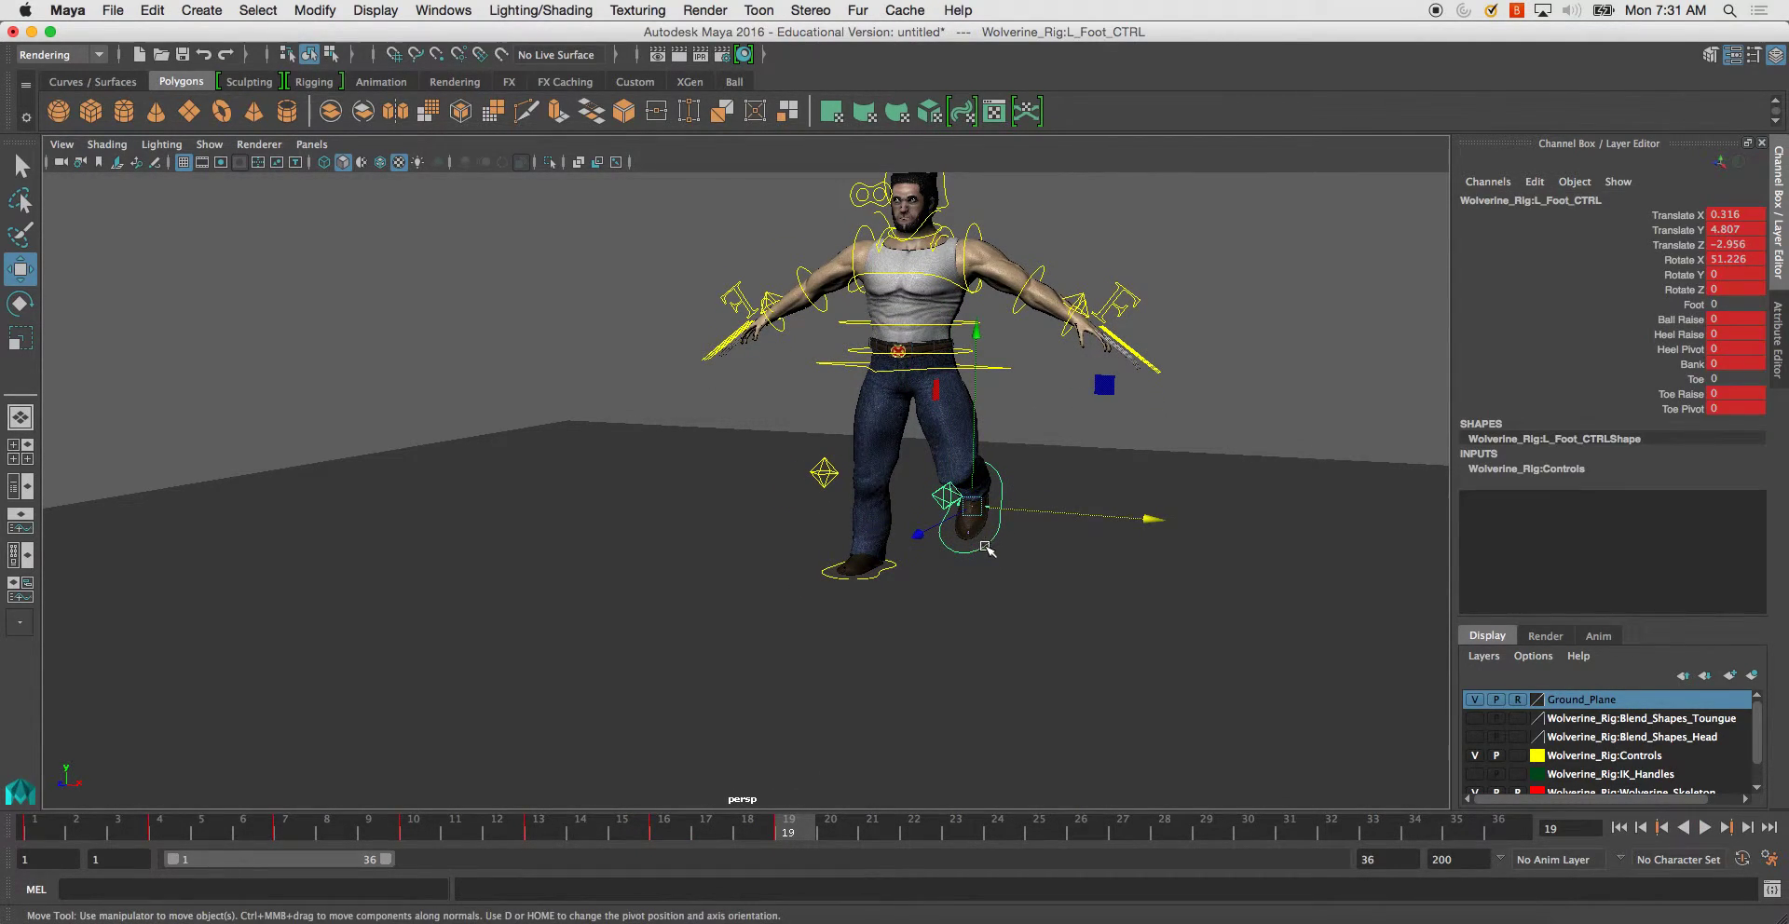
pyautogui.keyDown('alt'); pyautogui.moveTo(917, 552); pyautogui.dragTo(454, 734); pyautogui.keyUp('alt')
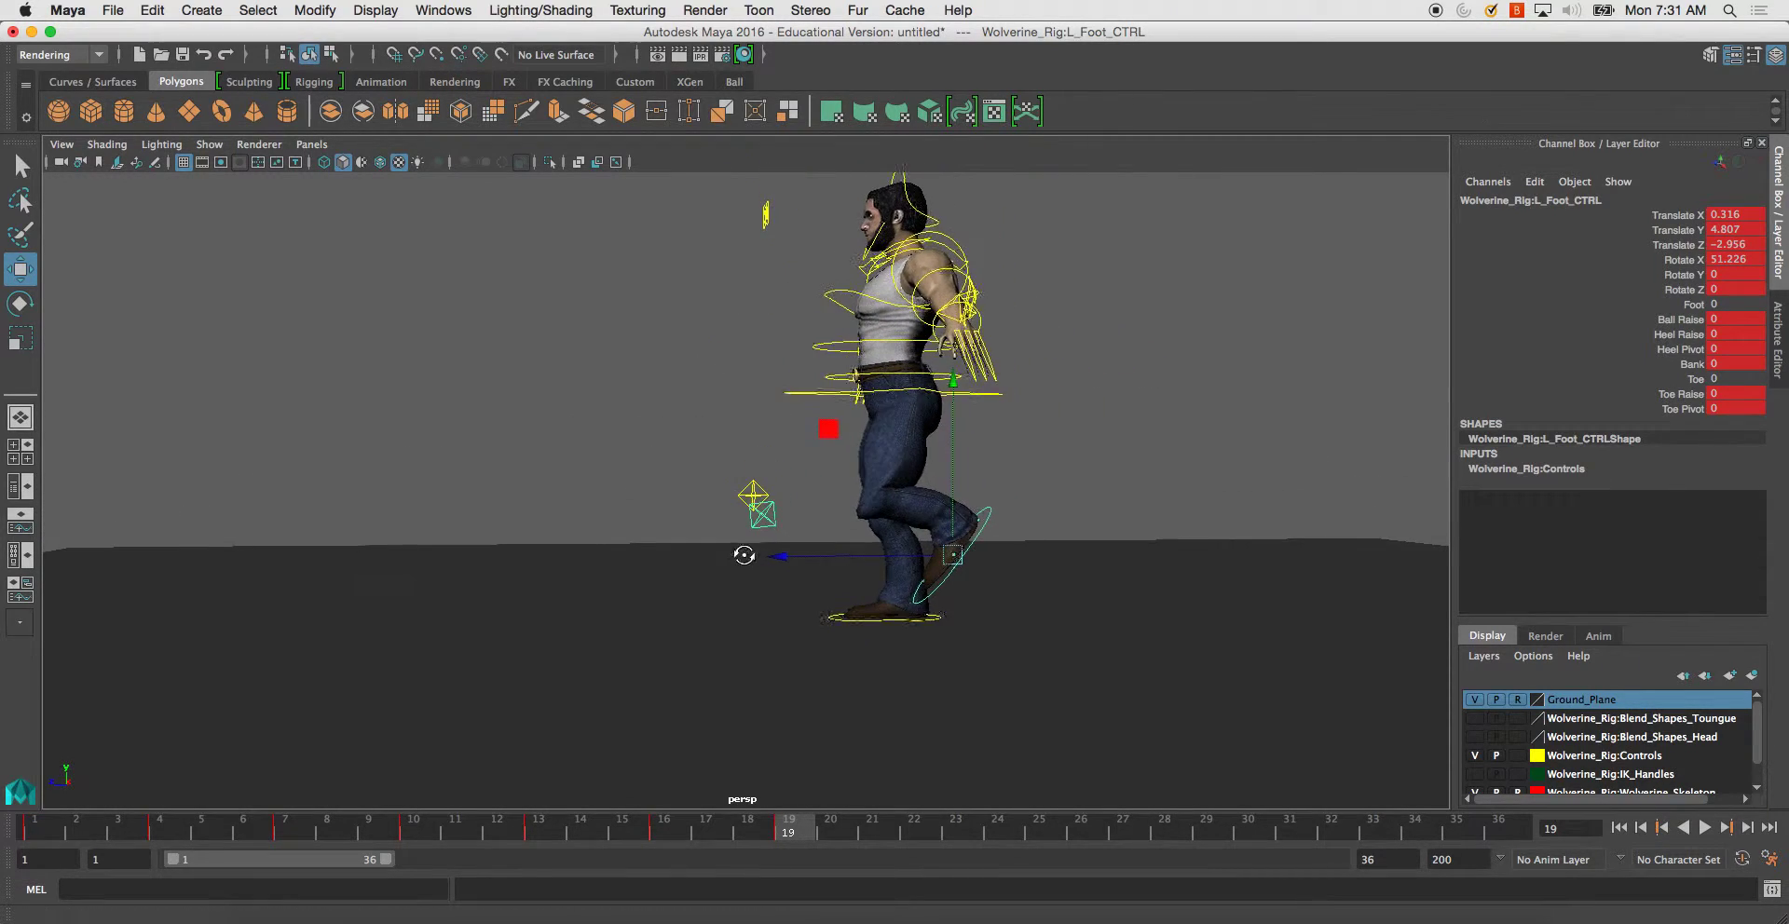
pyautogui.hotkey('alt', 'v')
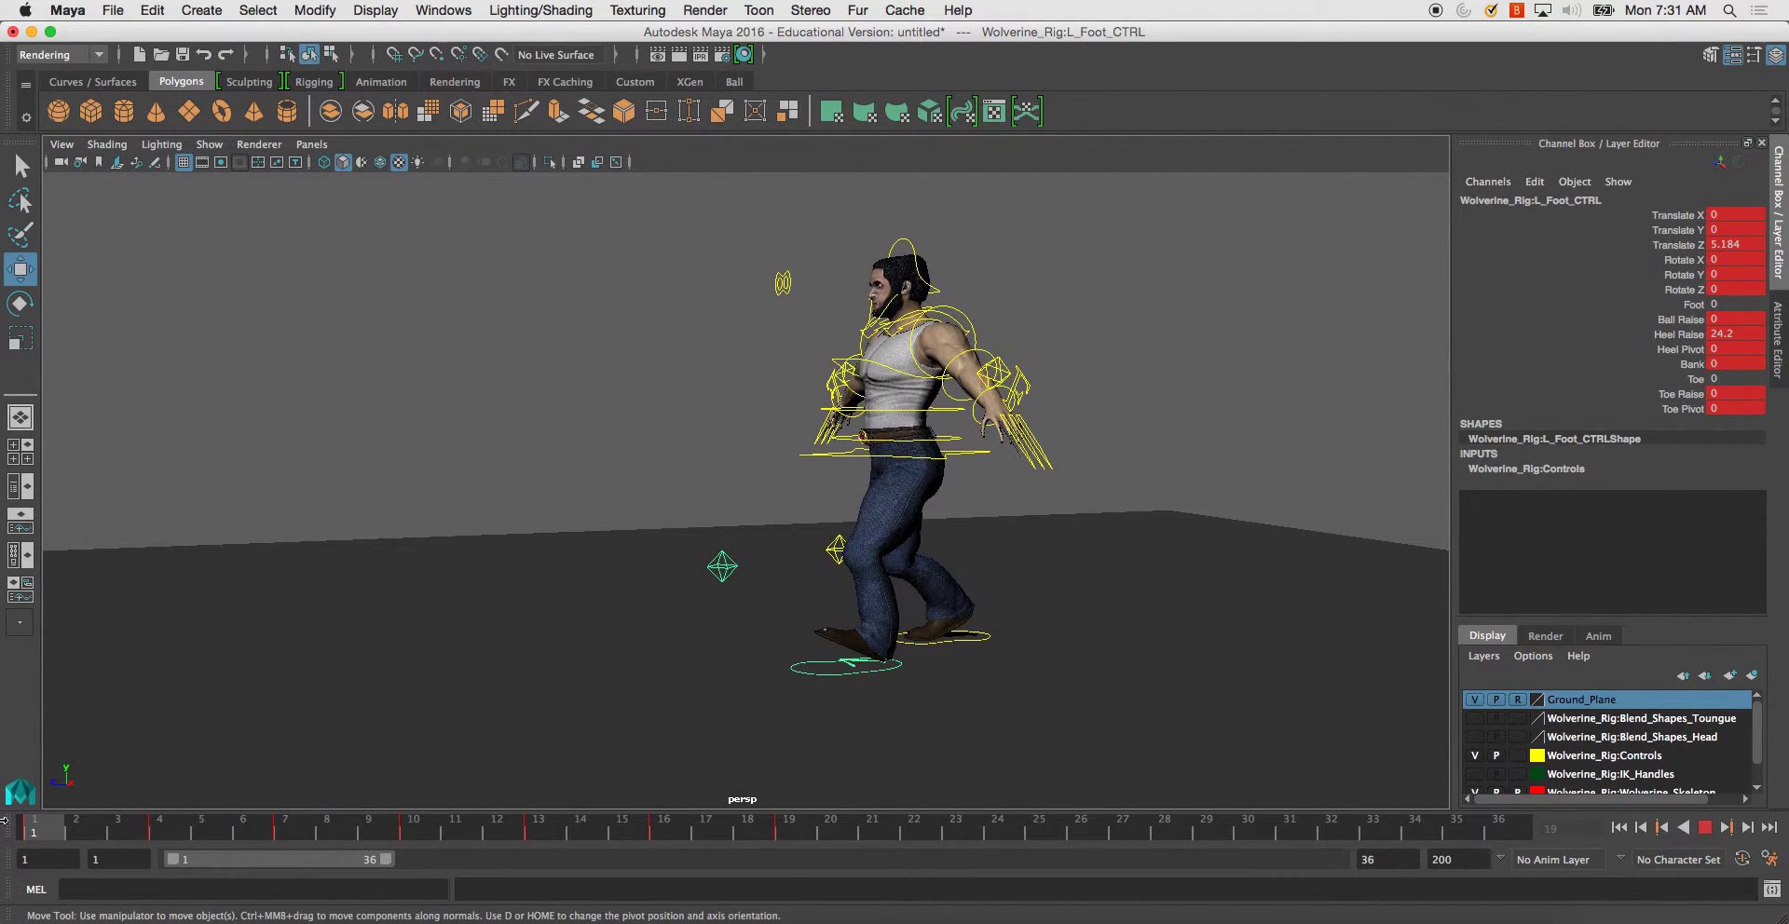
pyautogui.moveTo(174, 838); pyautogui.dragTo(926, 841)
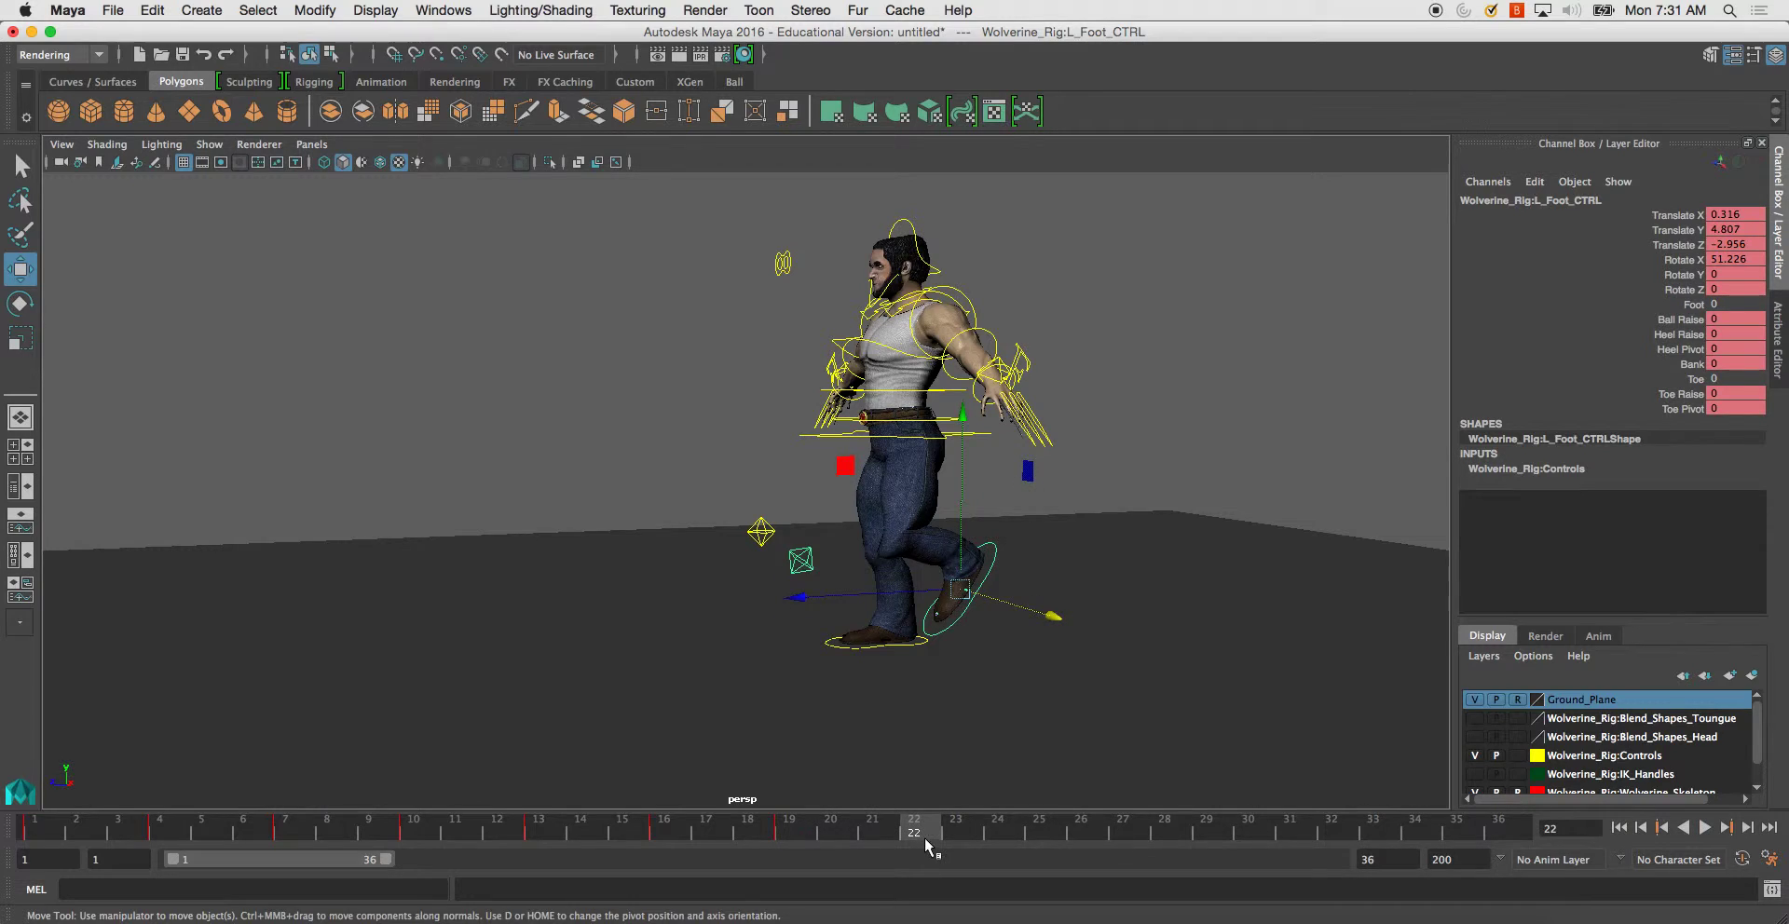
# - At frame 22, move the left foot control forward along Z to about 3.917
pyautogui.click(833, 590)
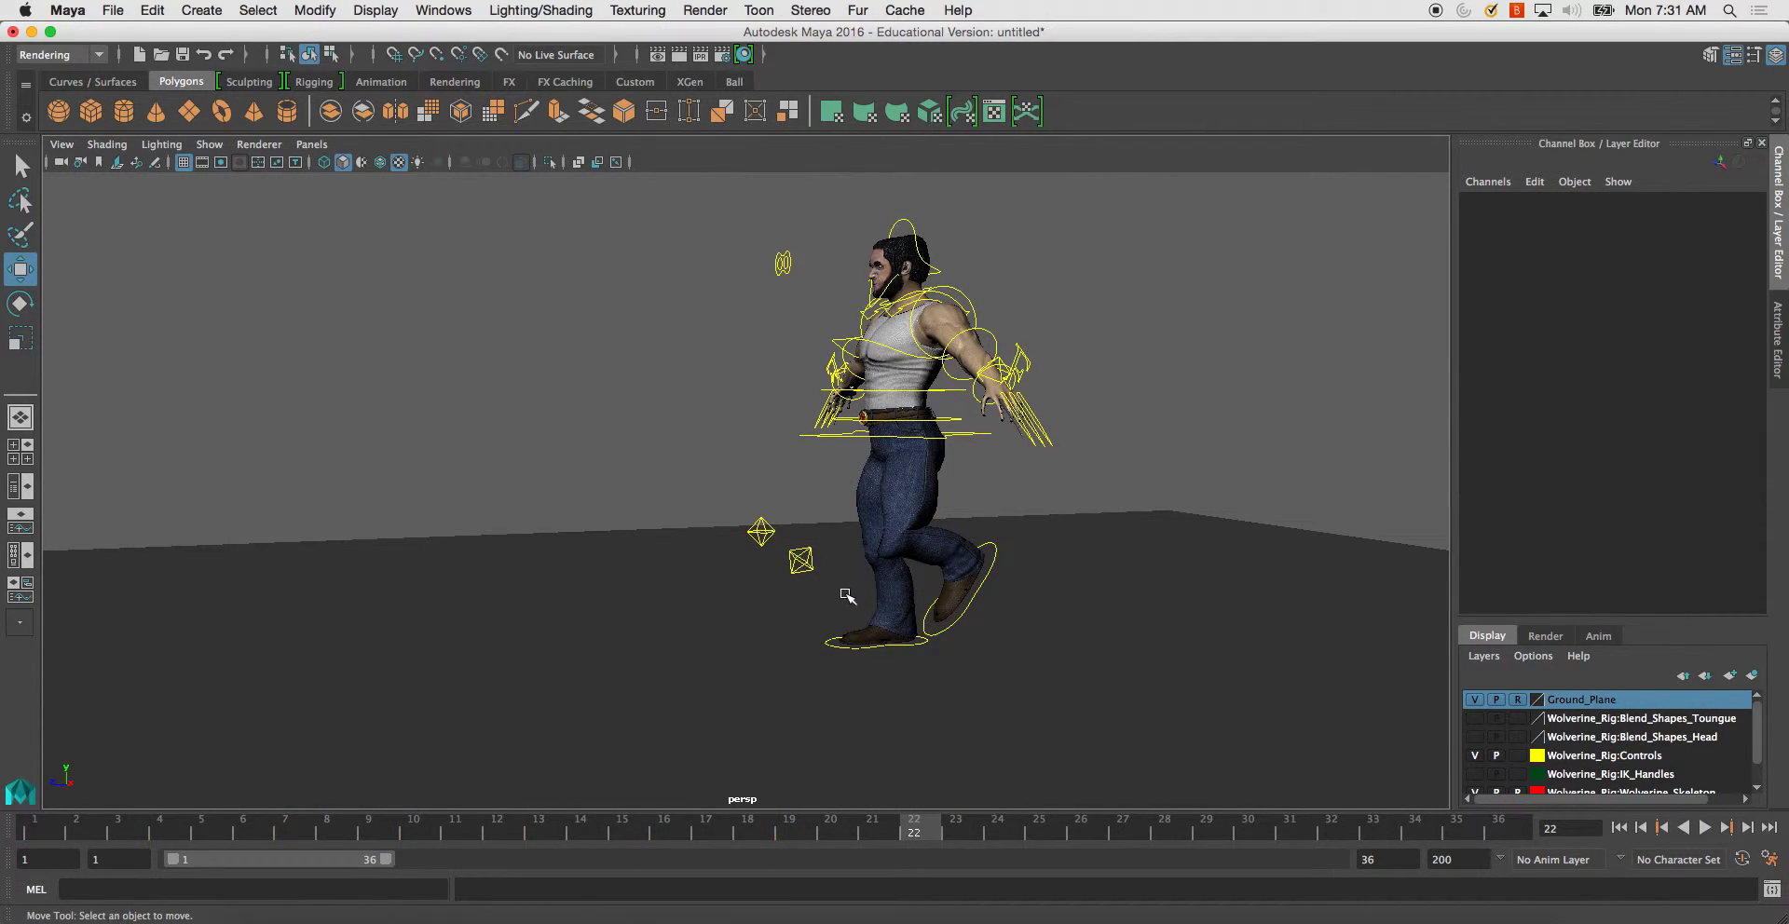
pyautogui.click(966, 606)
pyautogui.moveTo(828, 611); pyautogui.dragTo(824, 569, button='middle')
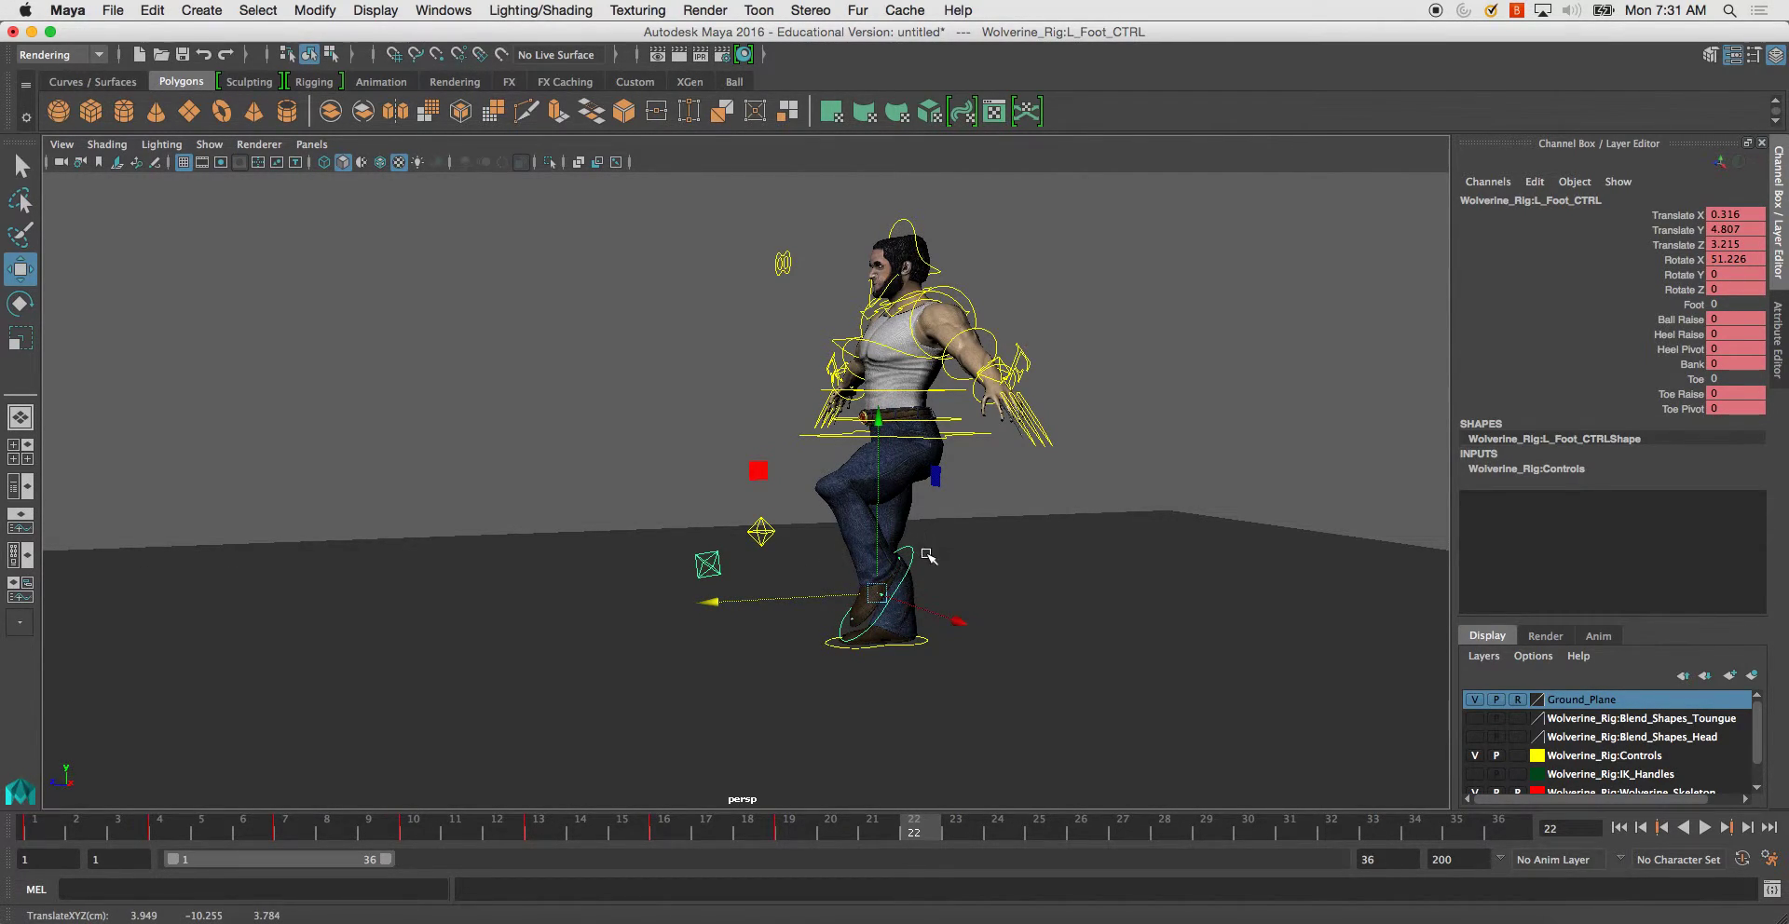
pyautogui.keyDown('alt'); pyautogui.moveTo(927, 555); pyautogui.dragTo(850, 568); pyautogui.keyUp('alt')
pyautogui.press('space')
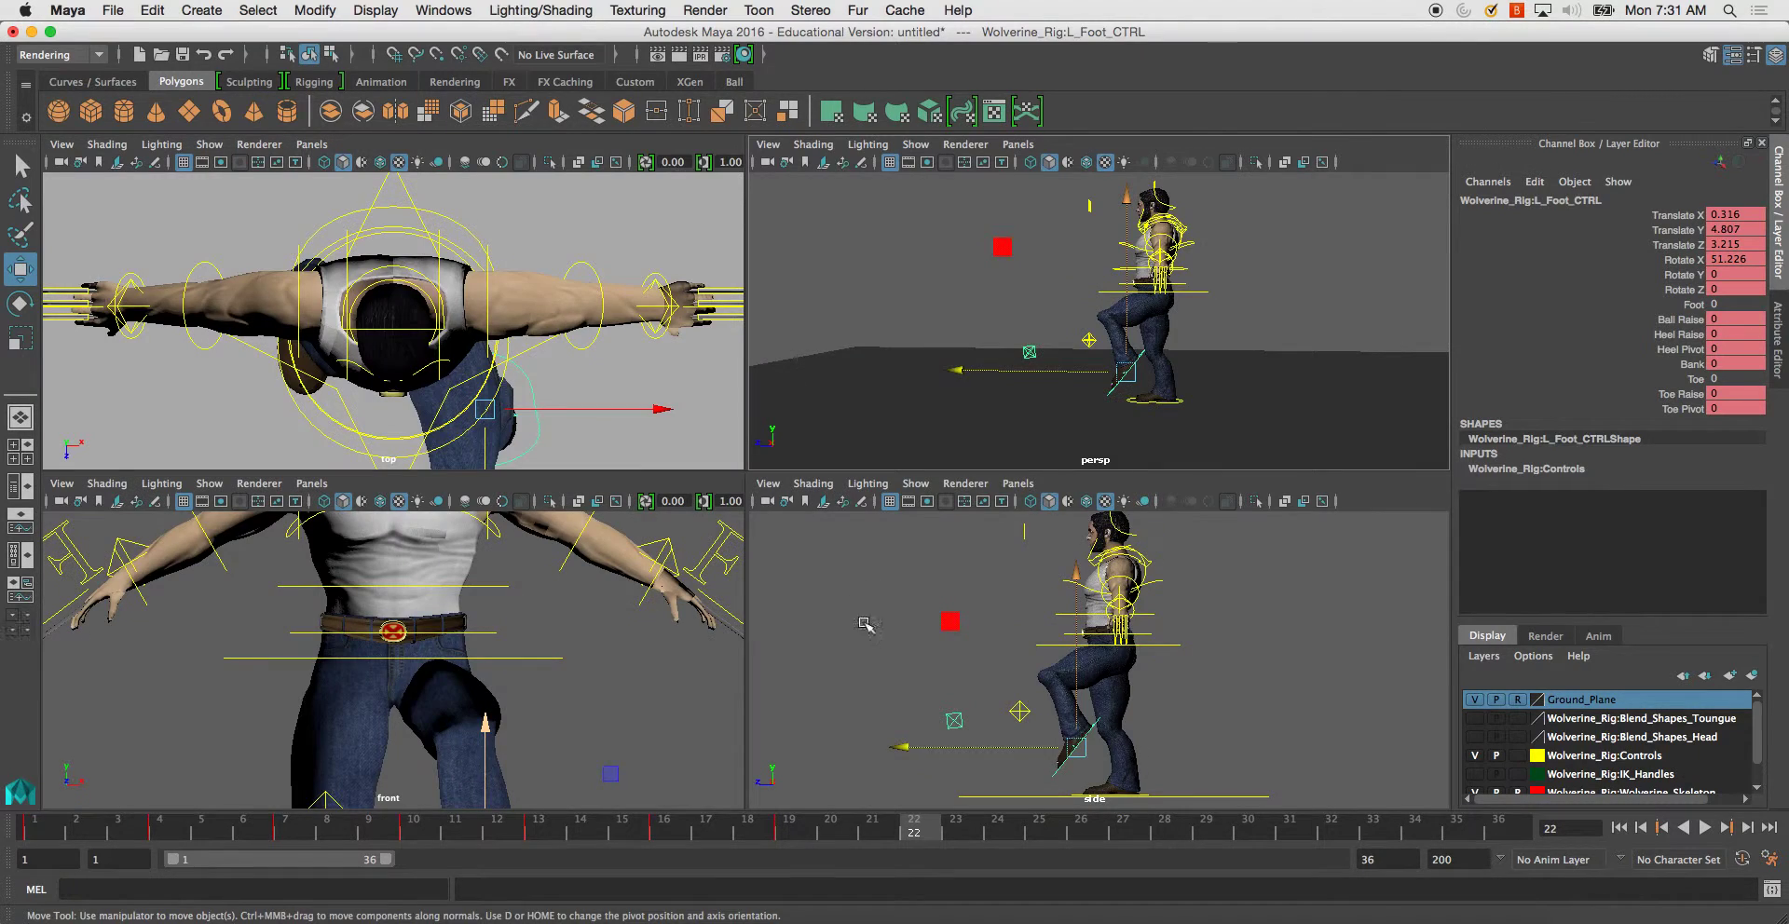
pyautogui.press('space')
pyautogui.press('space')
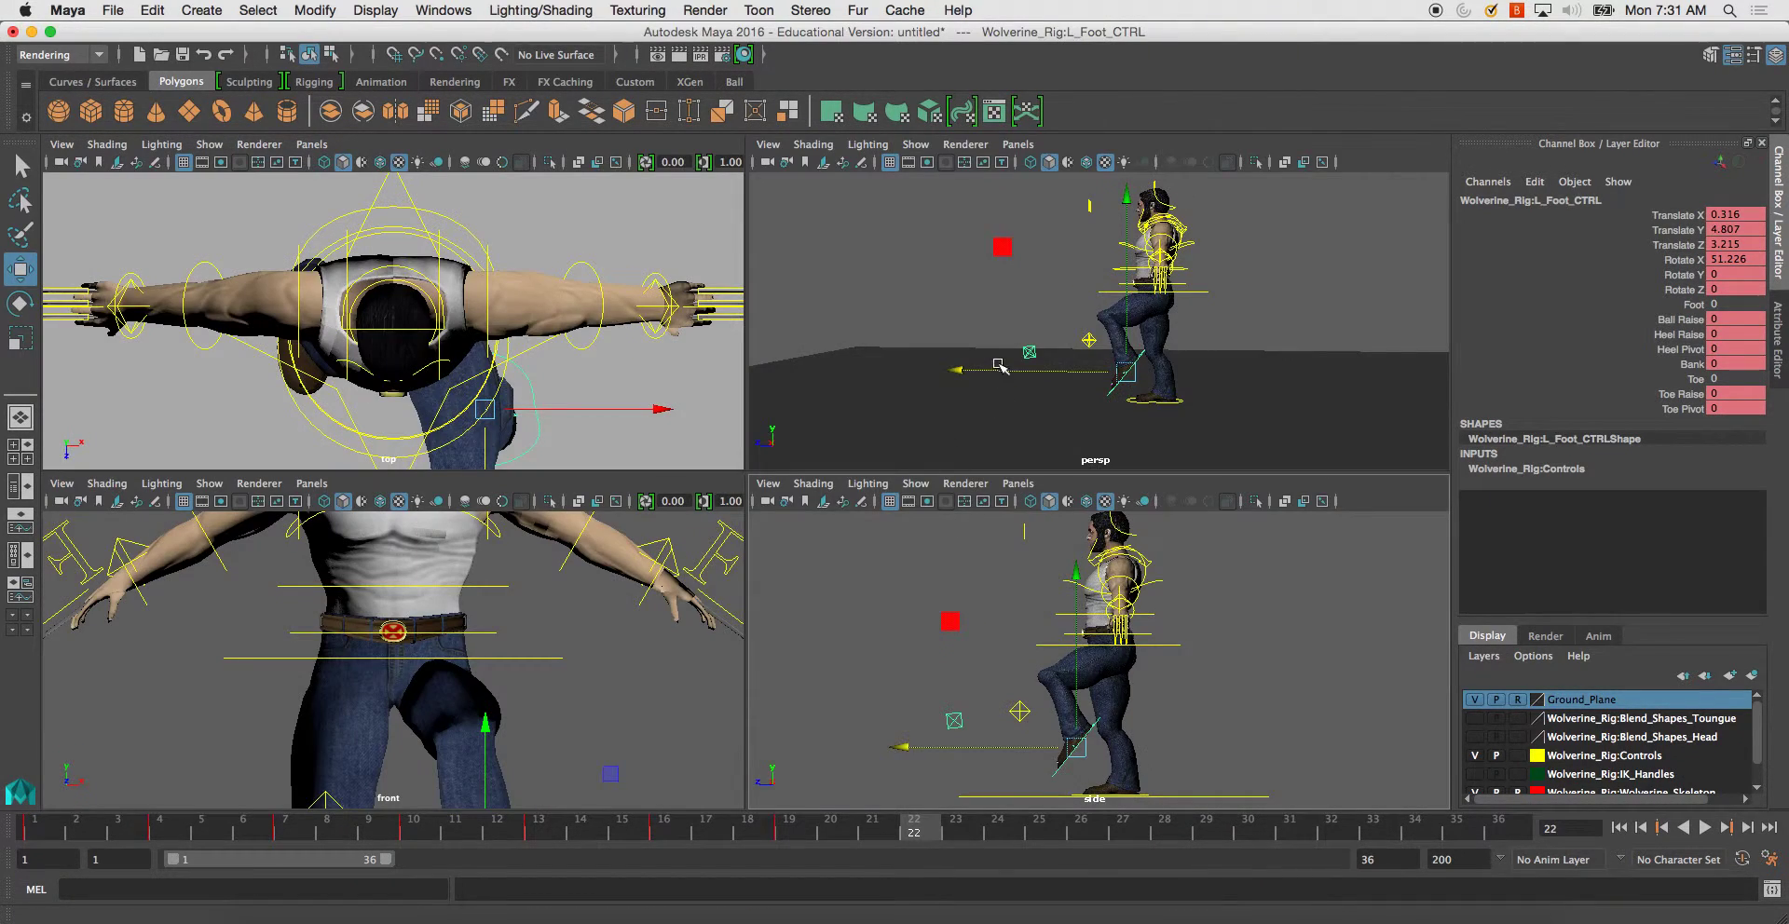
pyautogui.press('space')
pyautogui.keyDown('alt'); pyautogui.moveTo(893, 514); pyautogui.dragTo(873, 422); pyautogui.keyUp('alt')
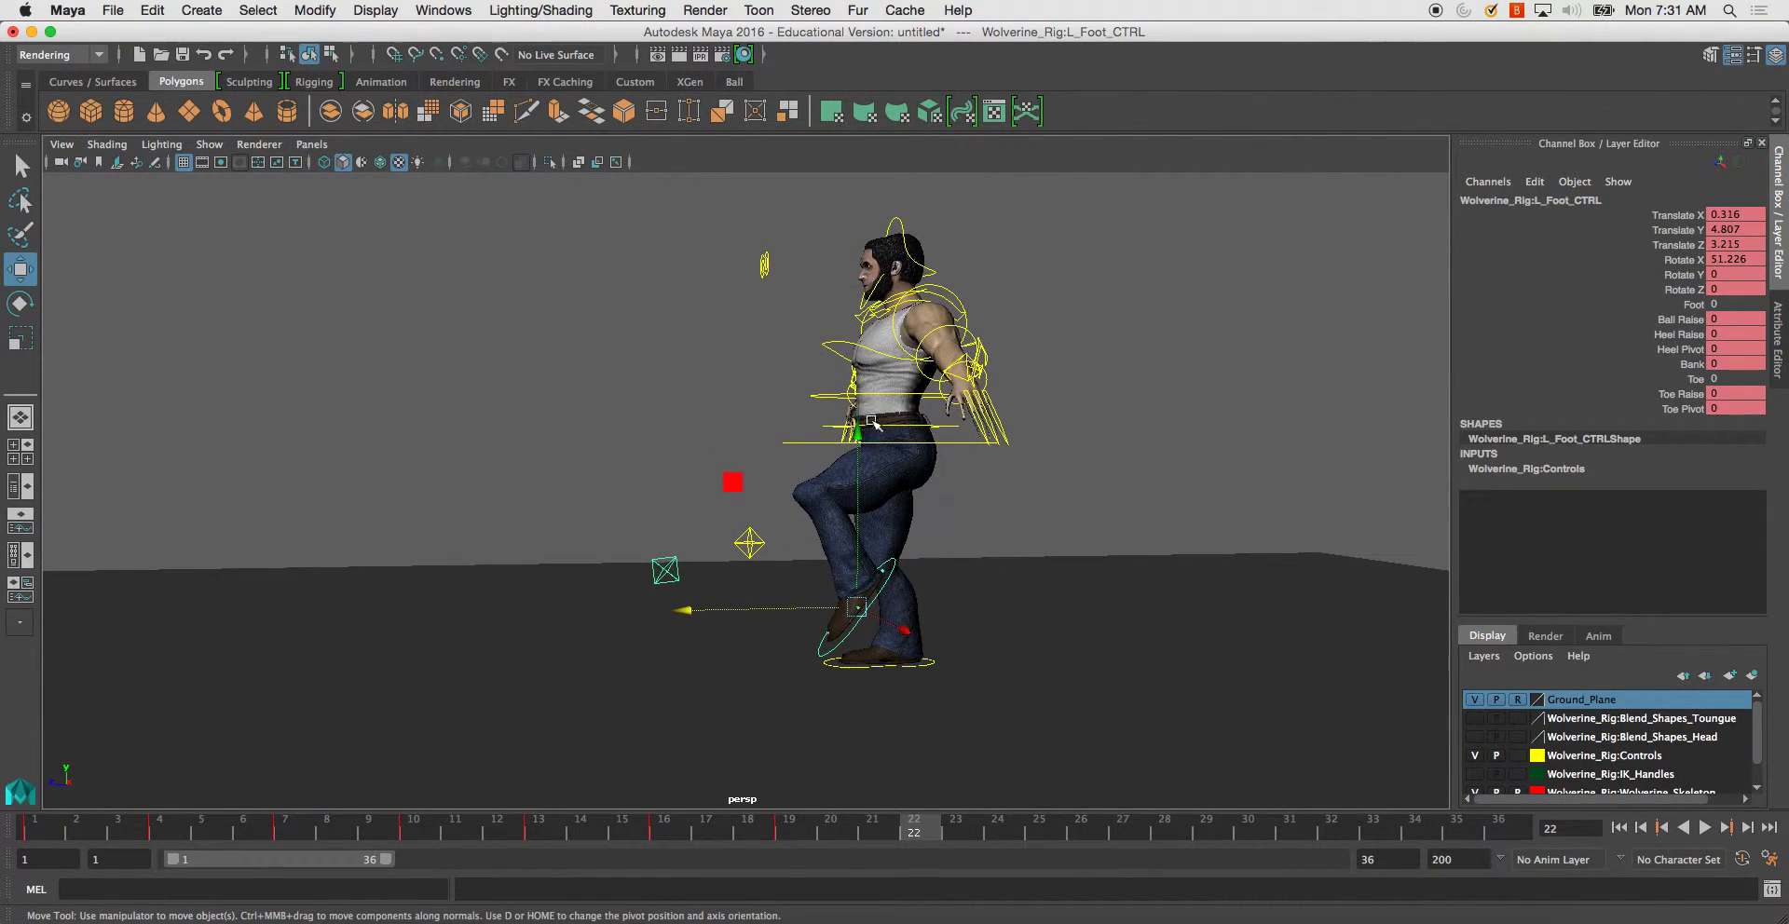
pyautogui.moveTo(752, 597); pyautogui.dragTo(741, 601)
# - Ease the left foot's tilt to roughly -5.7 degrees Rotate X
pyautogui.press('e')
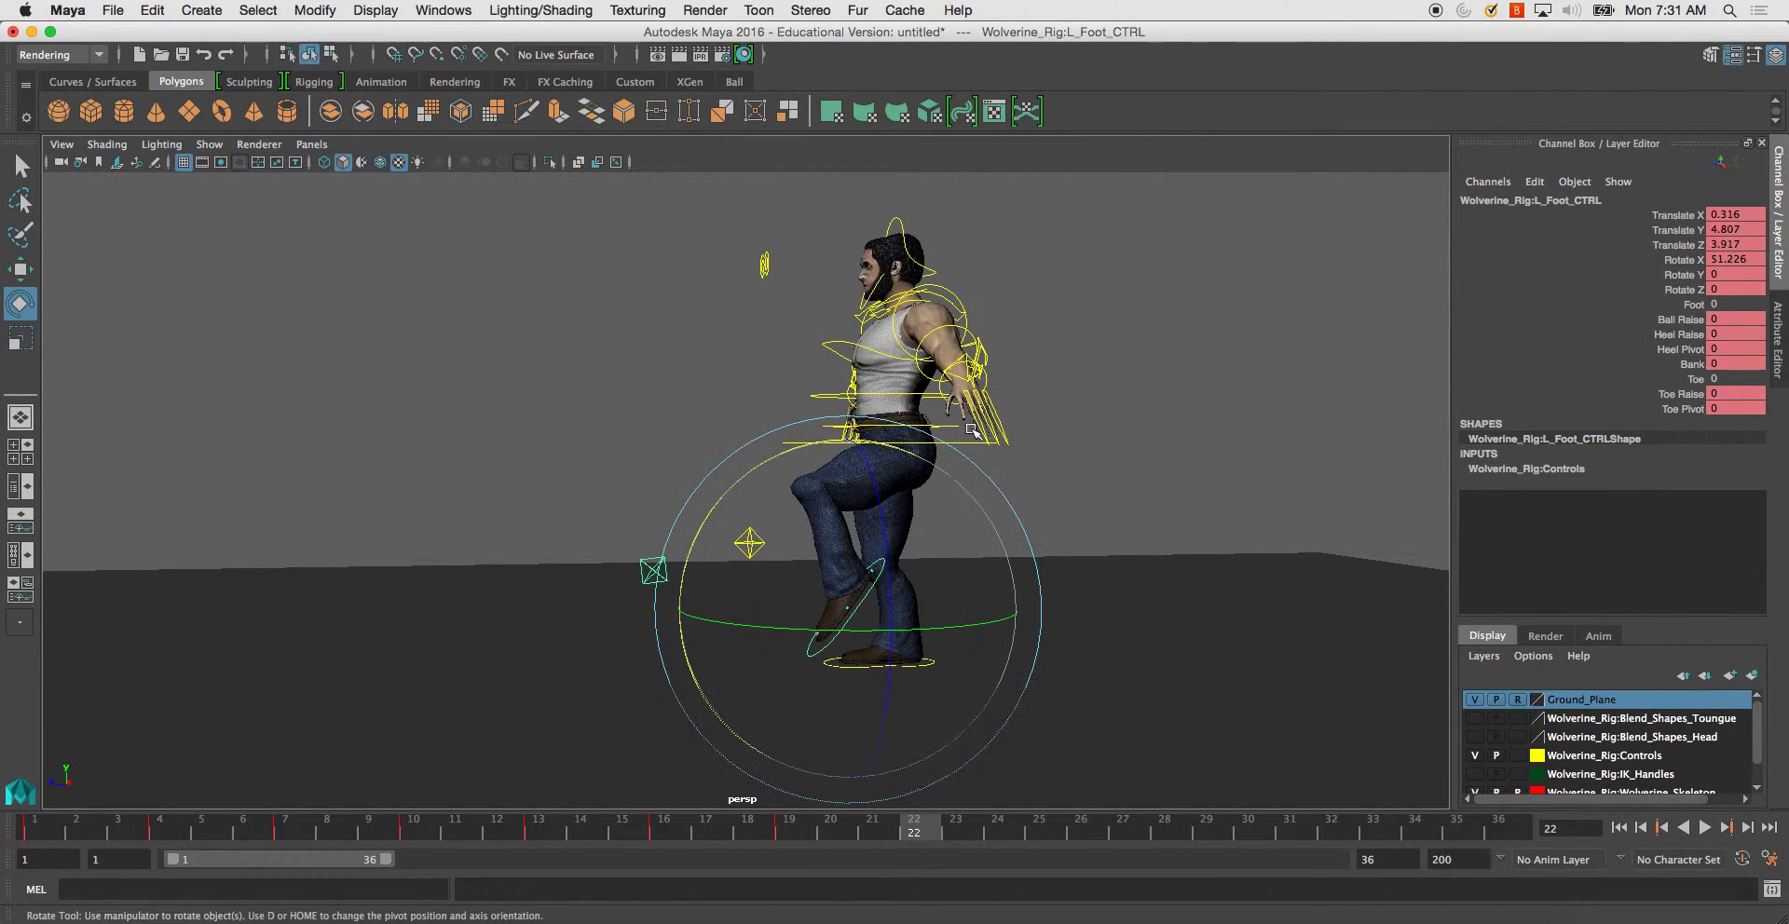
pyautogui.moveTo(762, 464); pyautogui.dragTo(931, 459)
pyautogui.hotkey('ctrl', 'z')
pyautogui.write('0')
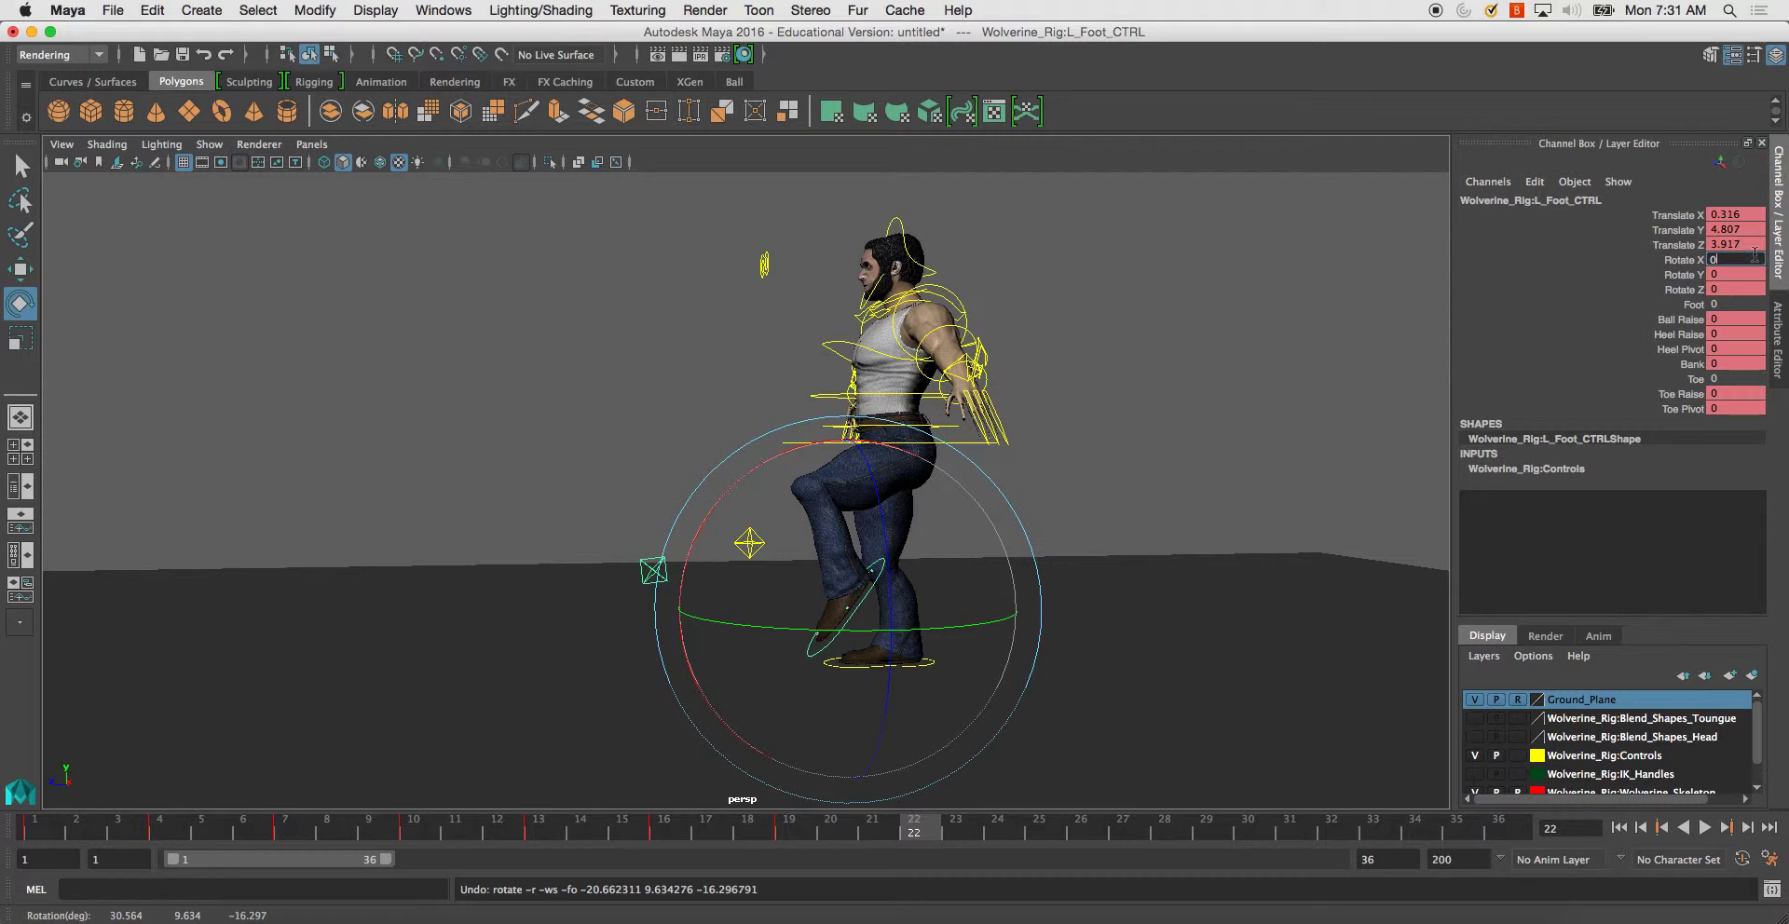
pyautogui.press('Return')
pyautogui.moveTo(932, 447)
pyautogui.keyDown('alt'); pyautogui.mouseDown()
pyautogui.moveTo(967, 431)
pyautogui.moveTo(916, 388)
pyautogui.moveTo(922, 410)
pyautogui.mouseUp(); pyautogui.keyUp('alt')
pyautogui.hotkey('ctrl', 'z')
# - Lower the left foot toward the ground and move it further forward
pyautogui.press('w')
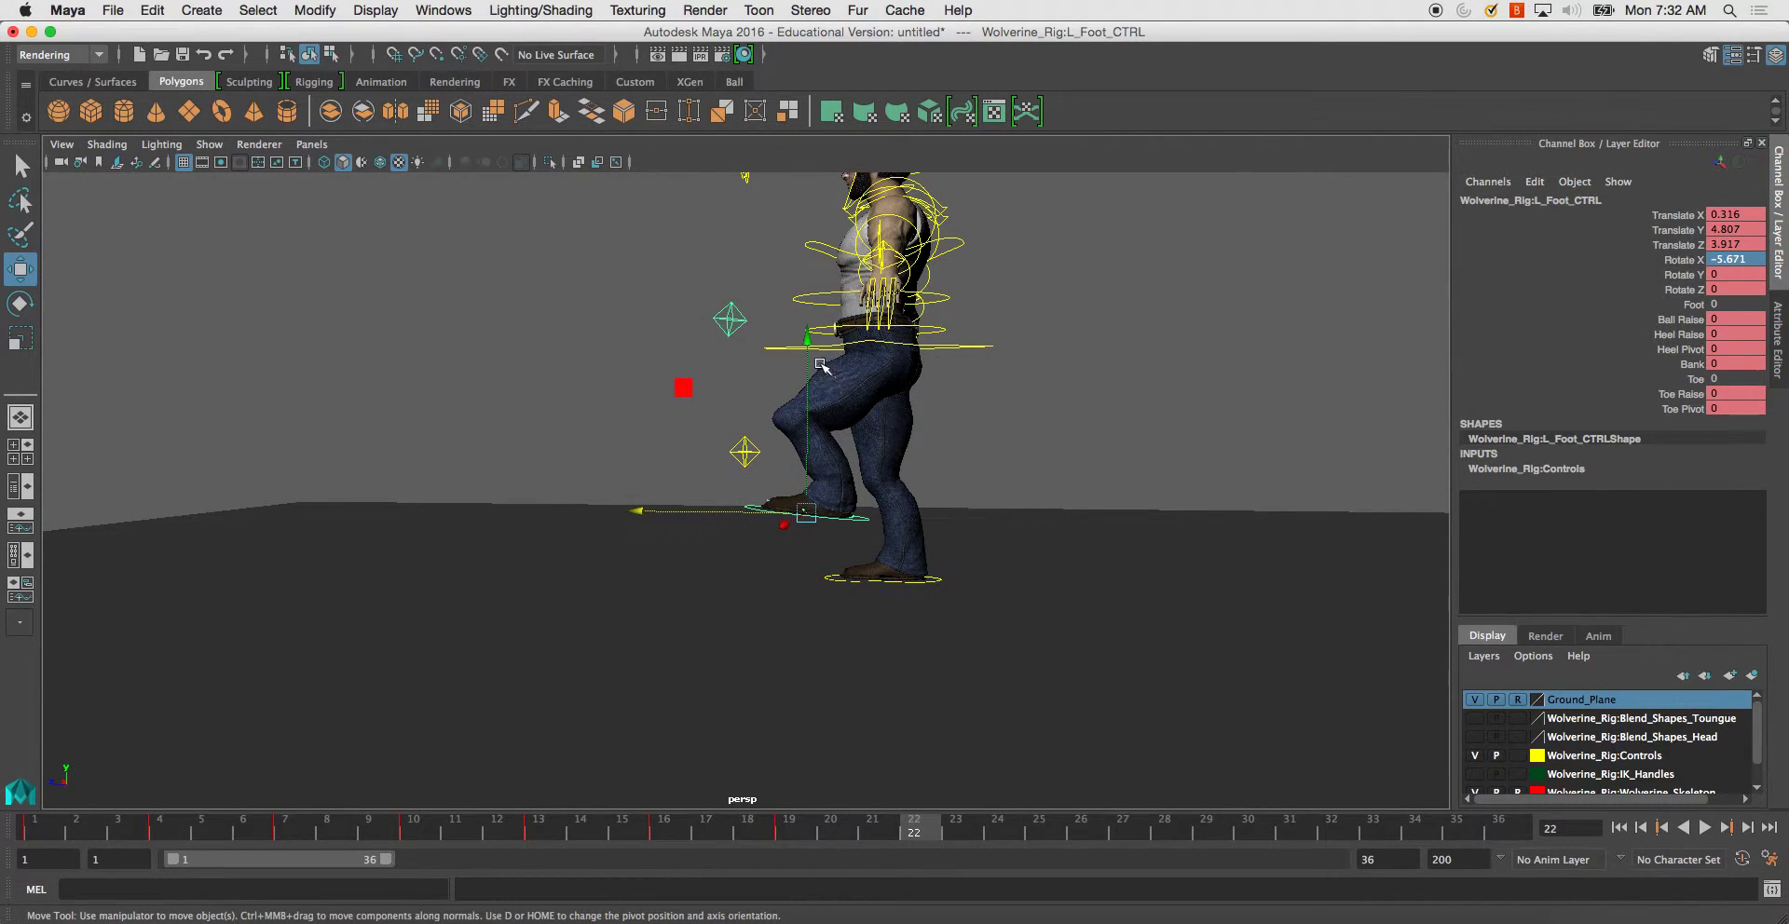
pyautogui.moveTo(806, 349); pyautogui.dragTo(803, 385)
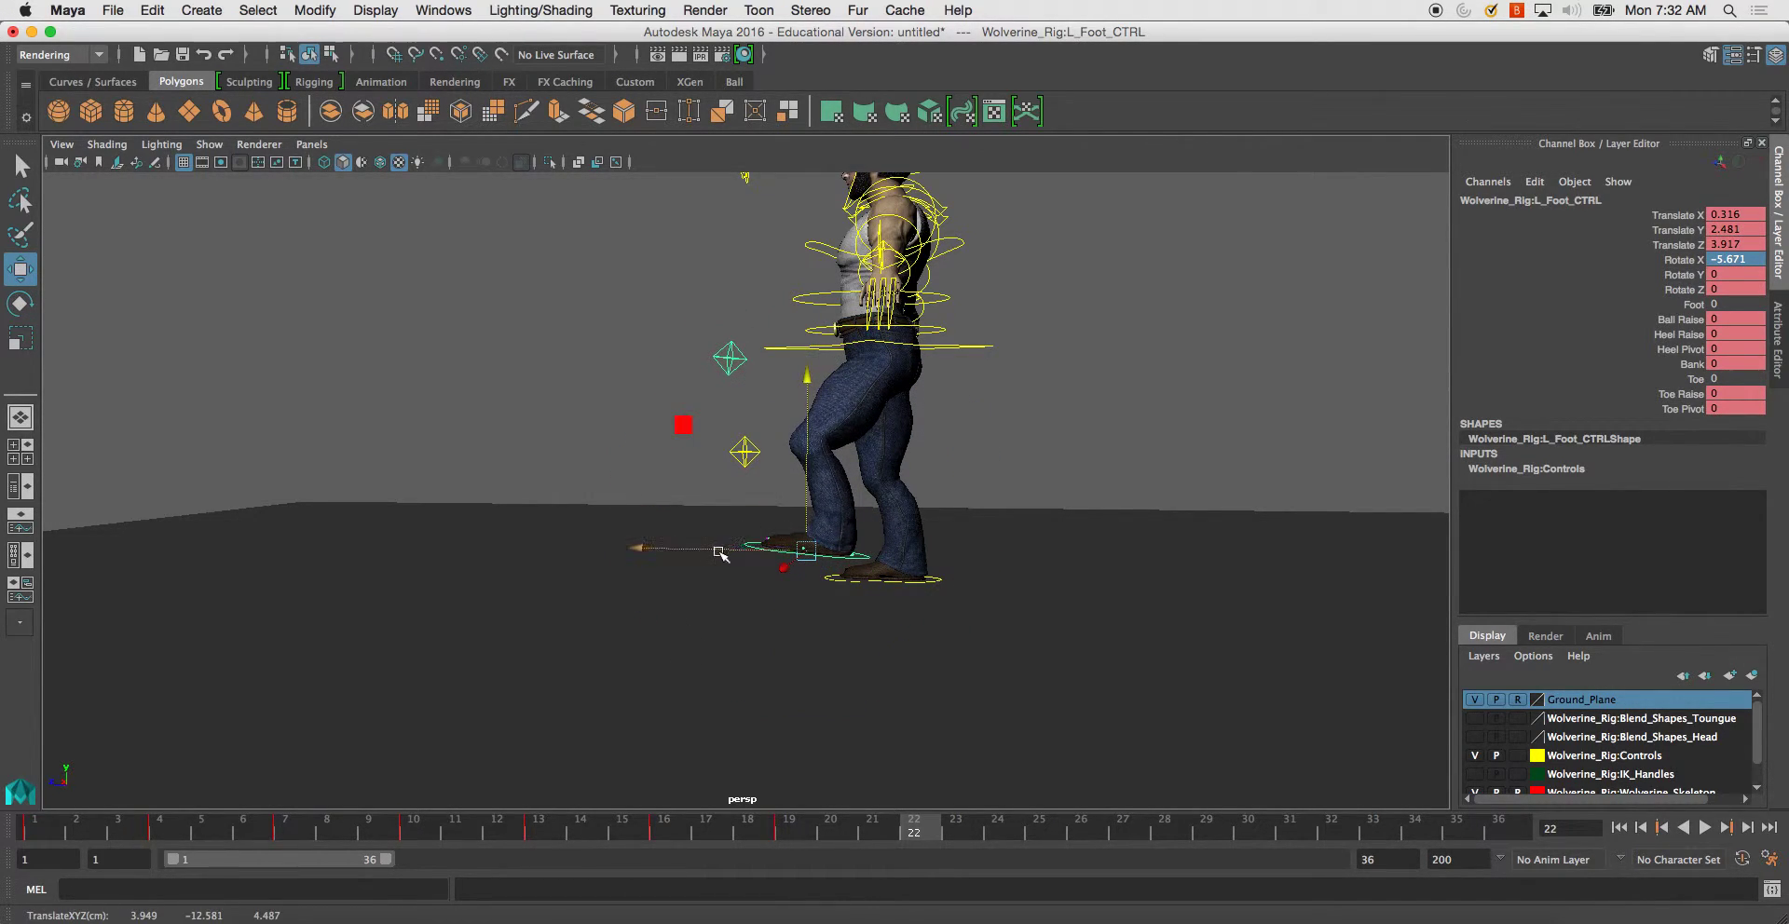
pyautogui.moveTo(720, 555)
pyautogui.mouseDown()
pyautogui.moveTo(695, 553)
pyautogui.moveTo(789, 528)
pyautogui.moveTo(723, 576)
pyautogui.mouseUp()
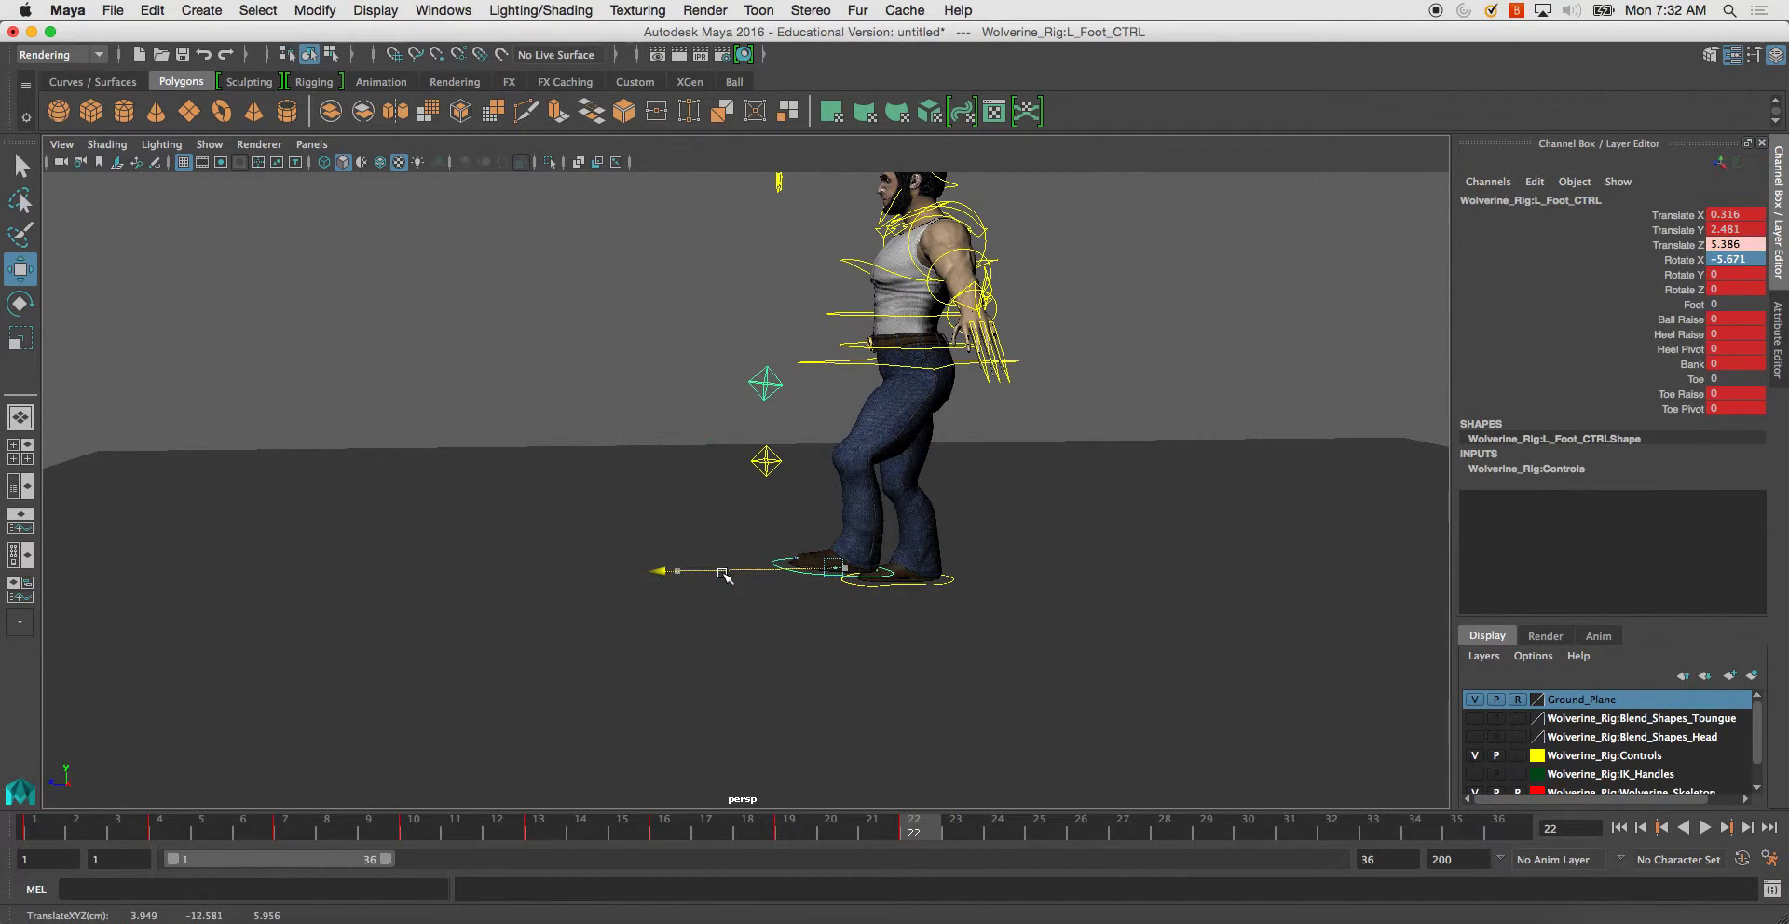
pyautogui.click(839, 373)
pyautogui.keyDown('alt'); pyautogui.moveTo(839, 372); pyautogui.dragTo(794, 367); pyautogui.keyUp('alt')
# - Roll the right foot onto its ball with Ball Raise and slide it along Z
pyautogui.click(928, 563)
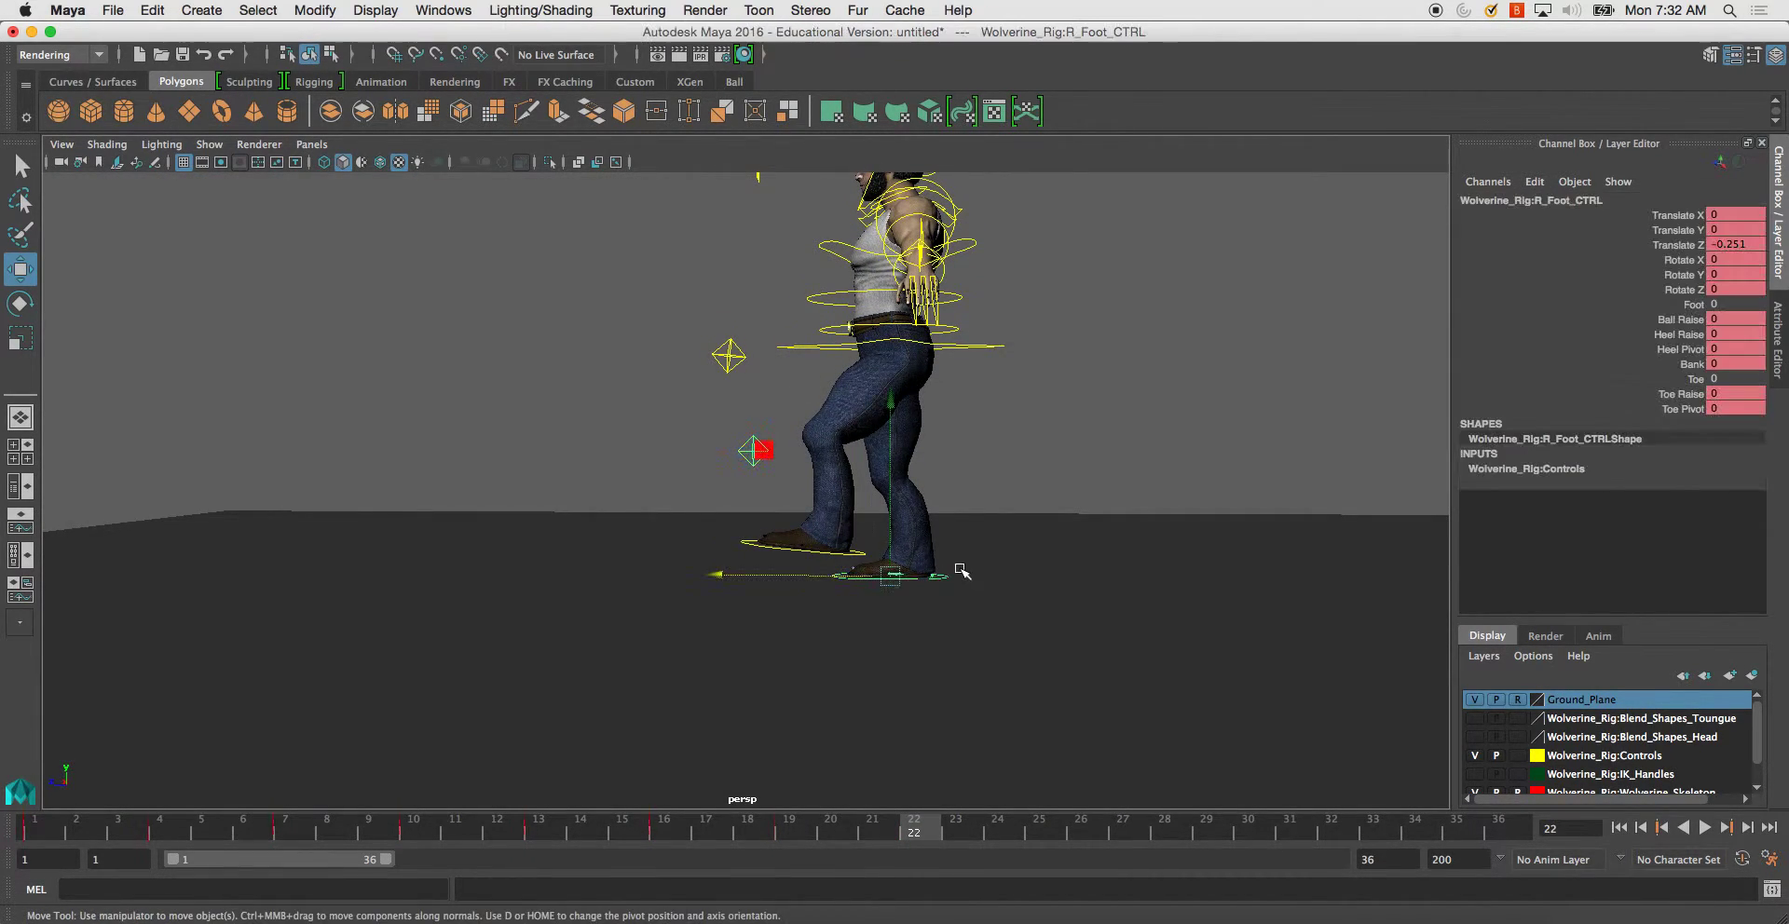
pyautogui.moveTo(951, 568)
pyautogui.keyDown('alt'); pyautogui.mouseDown()
pyautogui.moveTo(998, 532)
pyautogui.moveTo(989, 547)
pyautogui.mouseUp(); pyautogui.keyUp('alt')
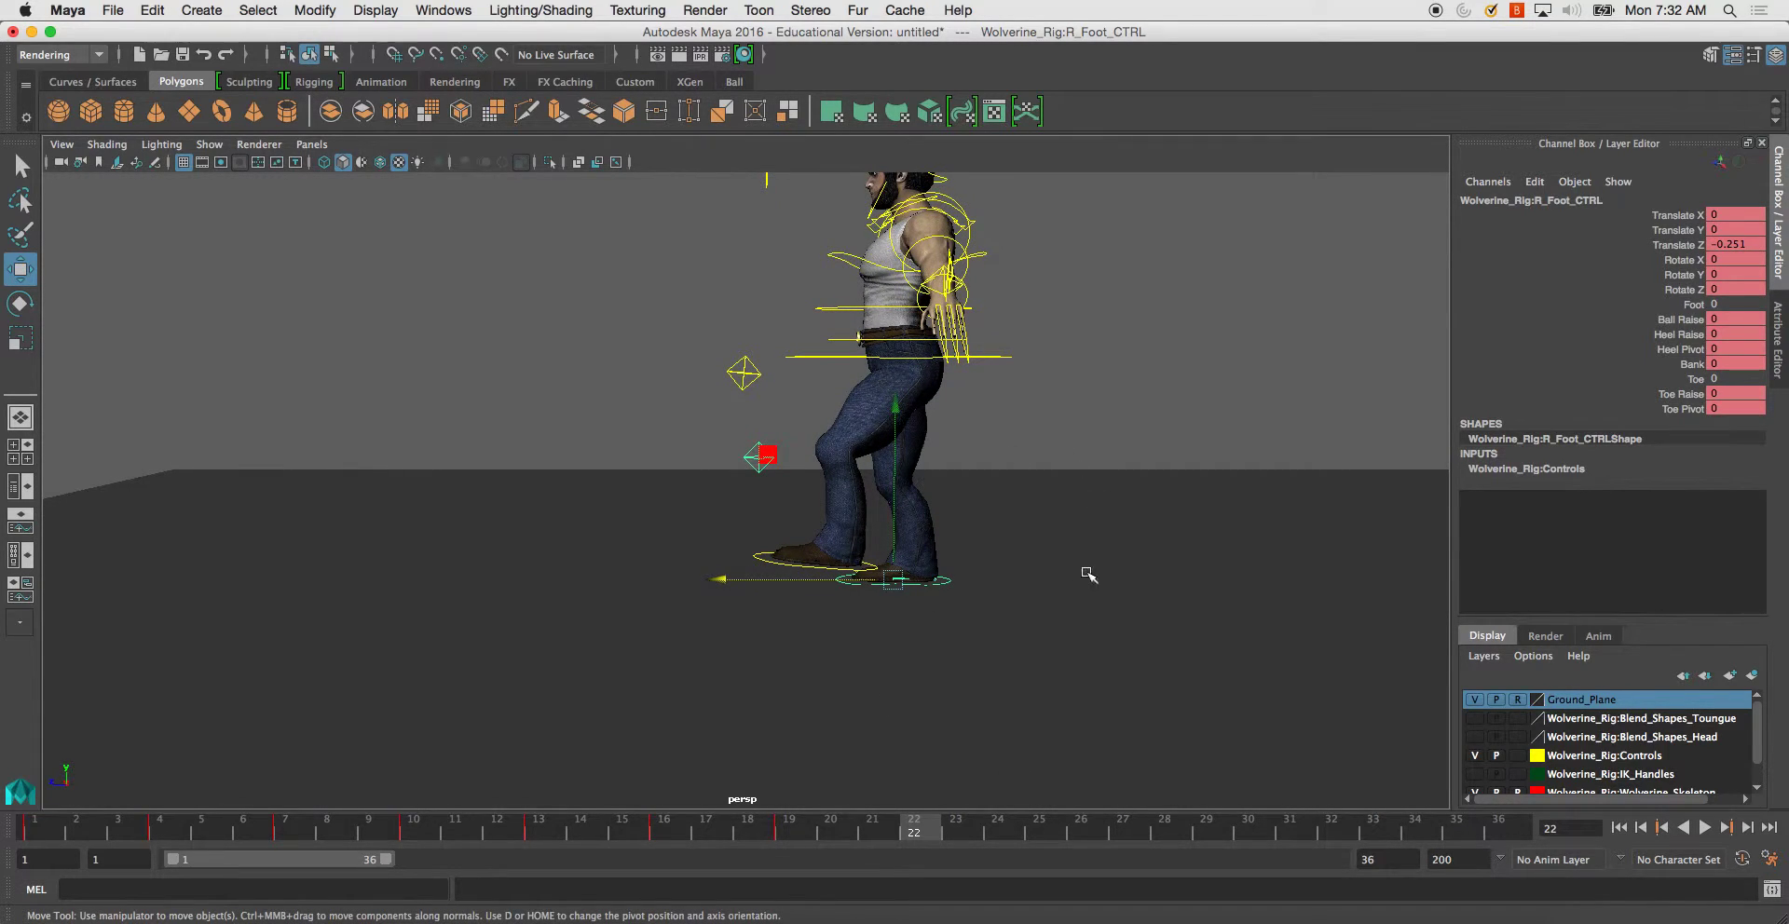
pyautogui.click(1678, 320)
pyautogui.moveTo(786, 591); pyautogui.dragTo(960, 593, button='middle')
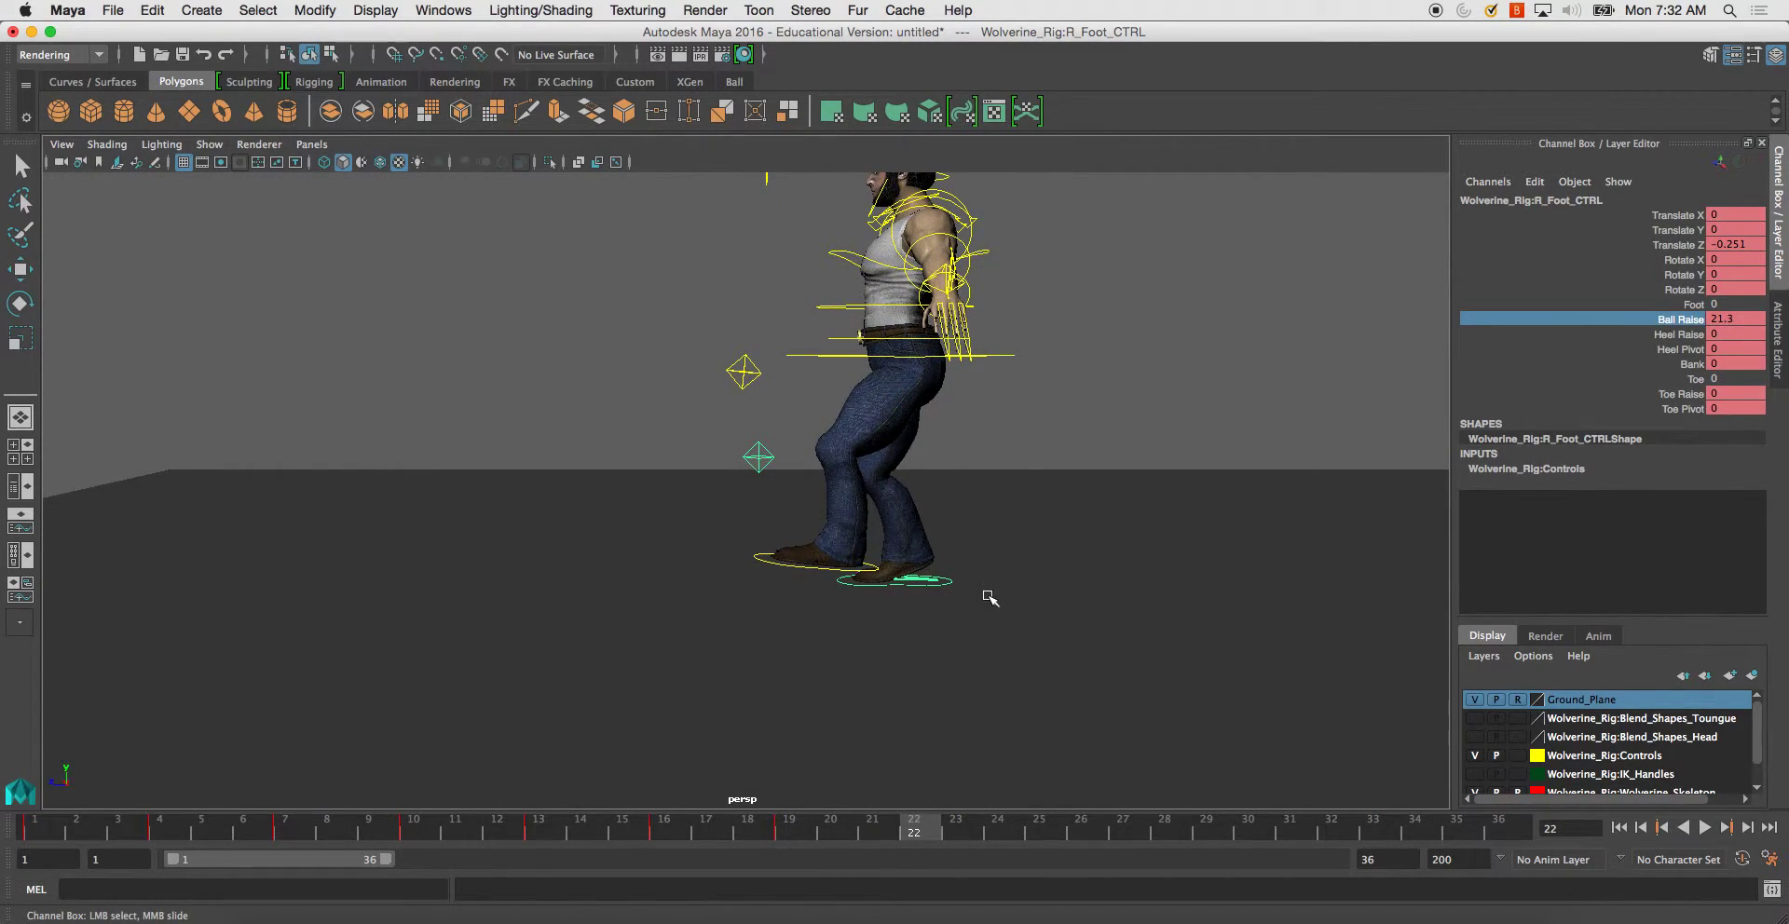
pyautogui.press('w')
pyautogui.moveTo(759, 589); pyautogui.dragTo(794, 586)
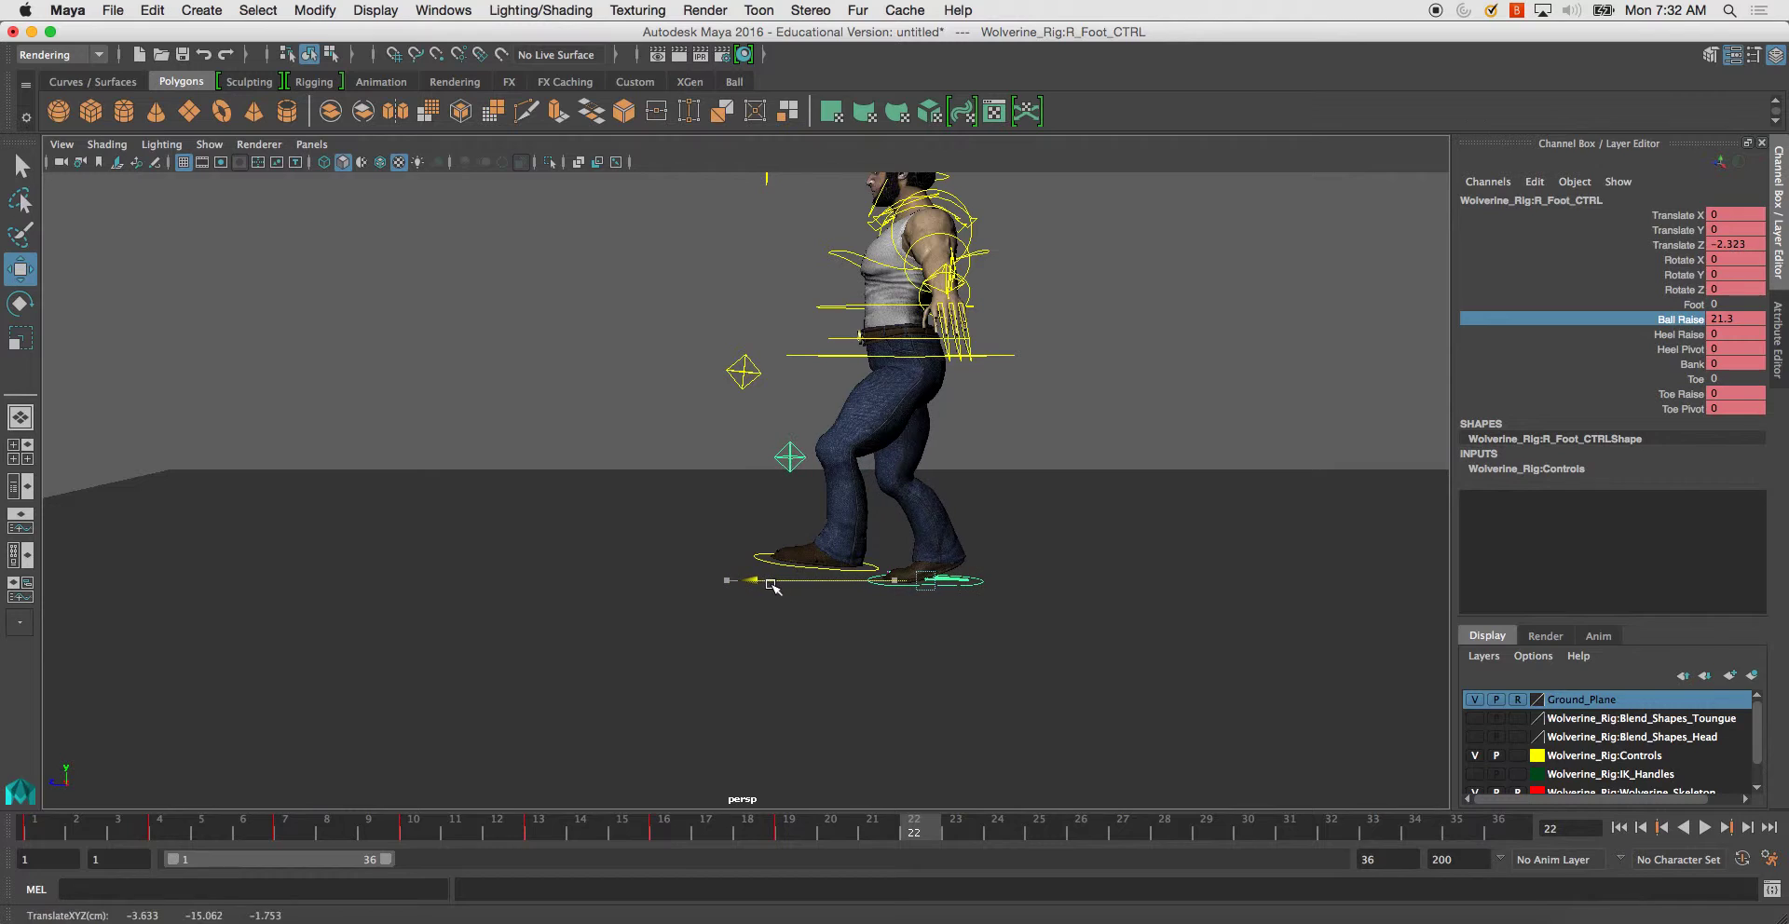
# - Raise the hips slightly with the root control to Y 0.043
pyautogui.click(999, 362)
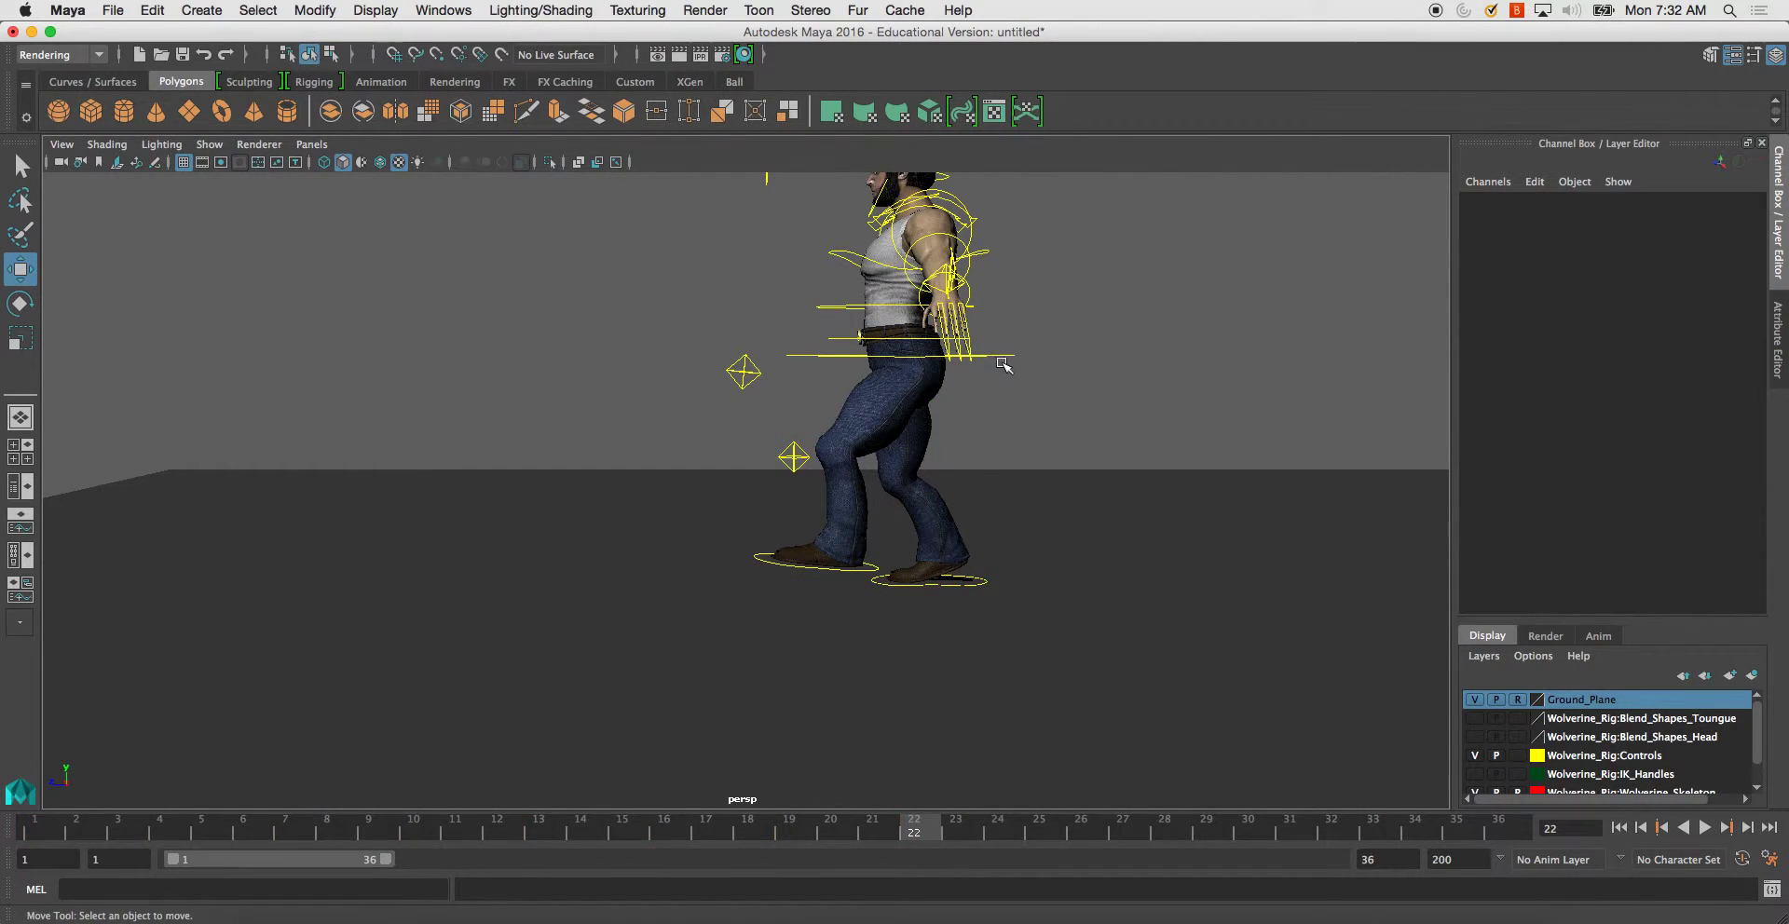
pyautogui.keyDown('alt'); pyautogui.moveTo(1007, 373); pyautogui.dragTo(835, 431); pyautogui.keyUp('alt')
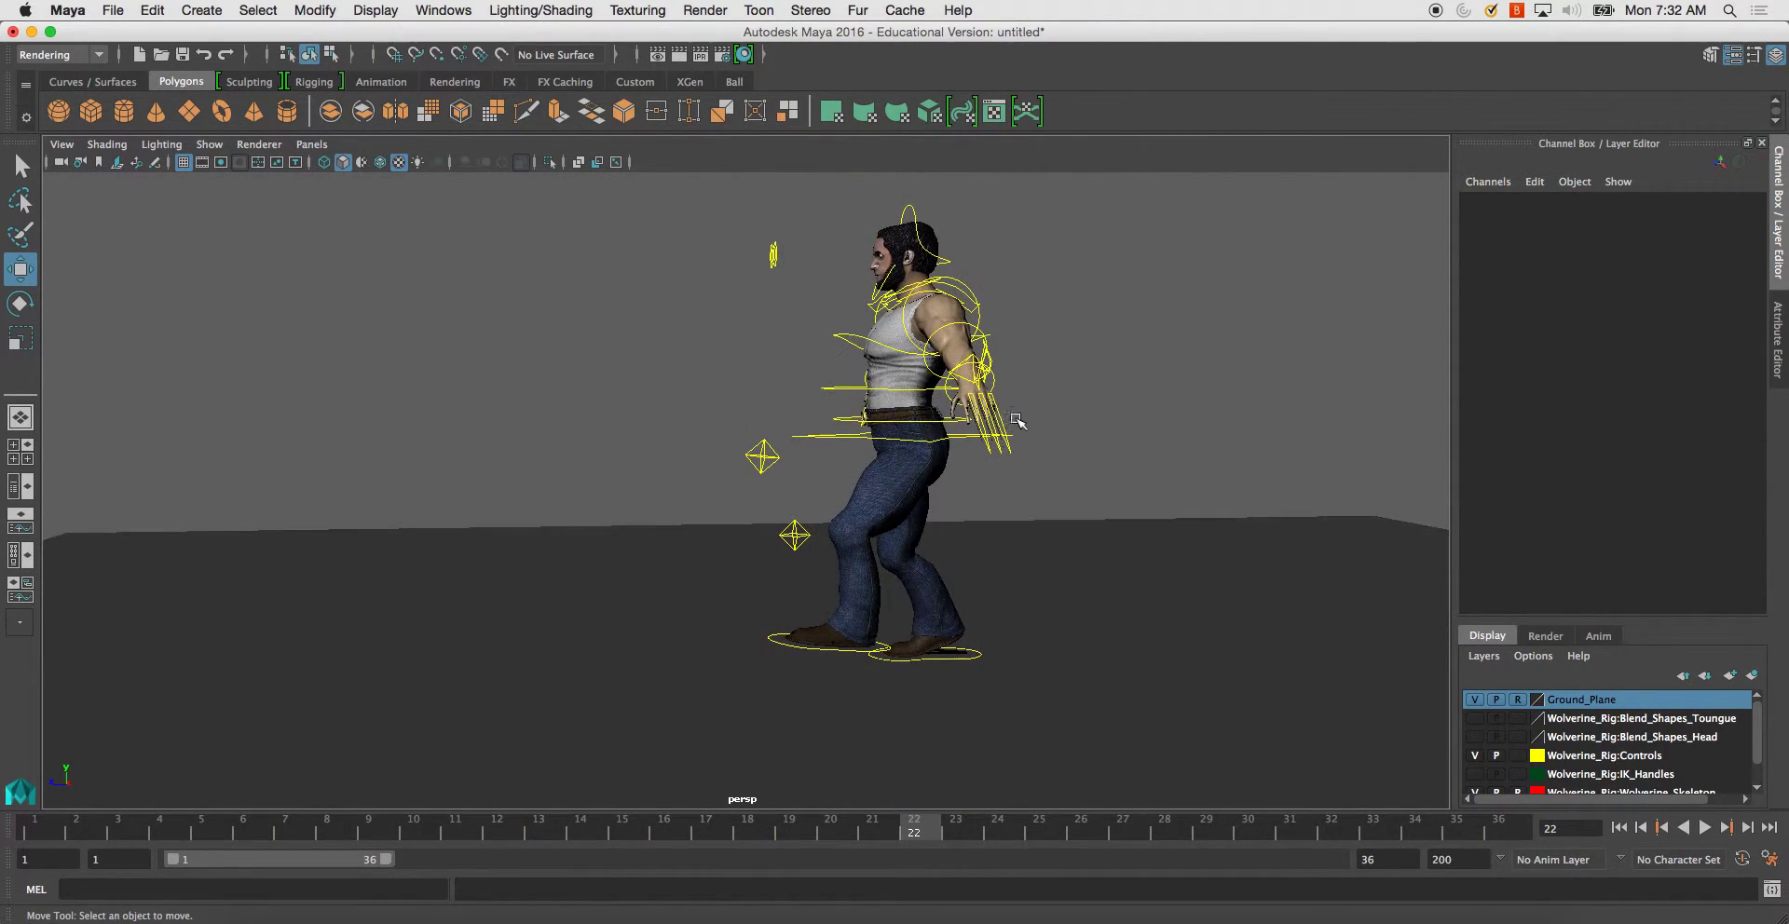
pyautogui.click(835, 432)
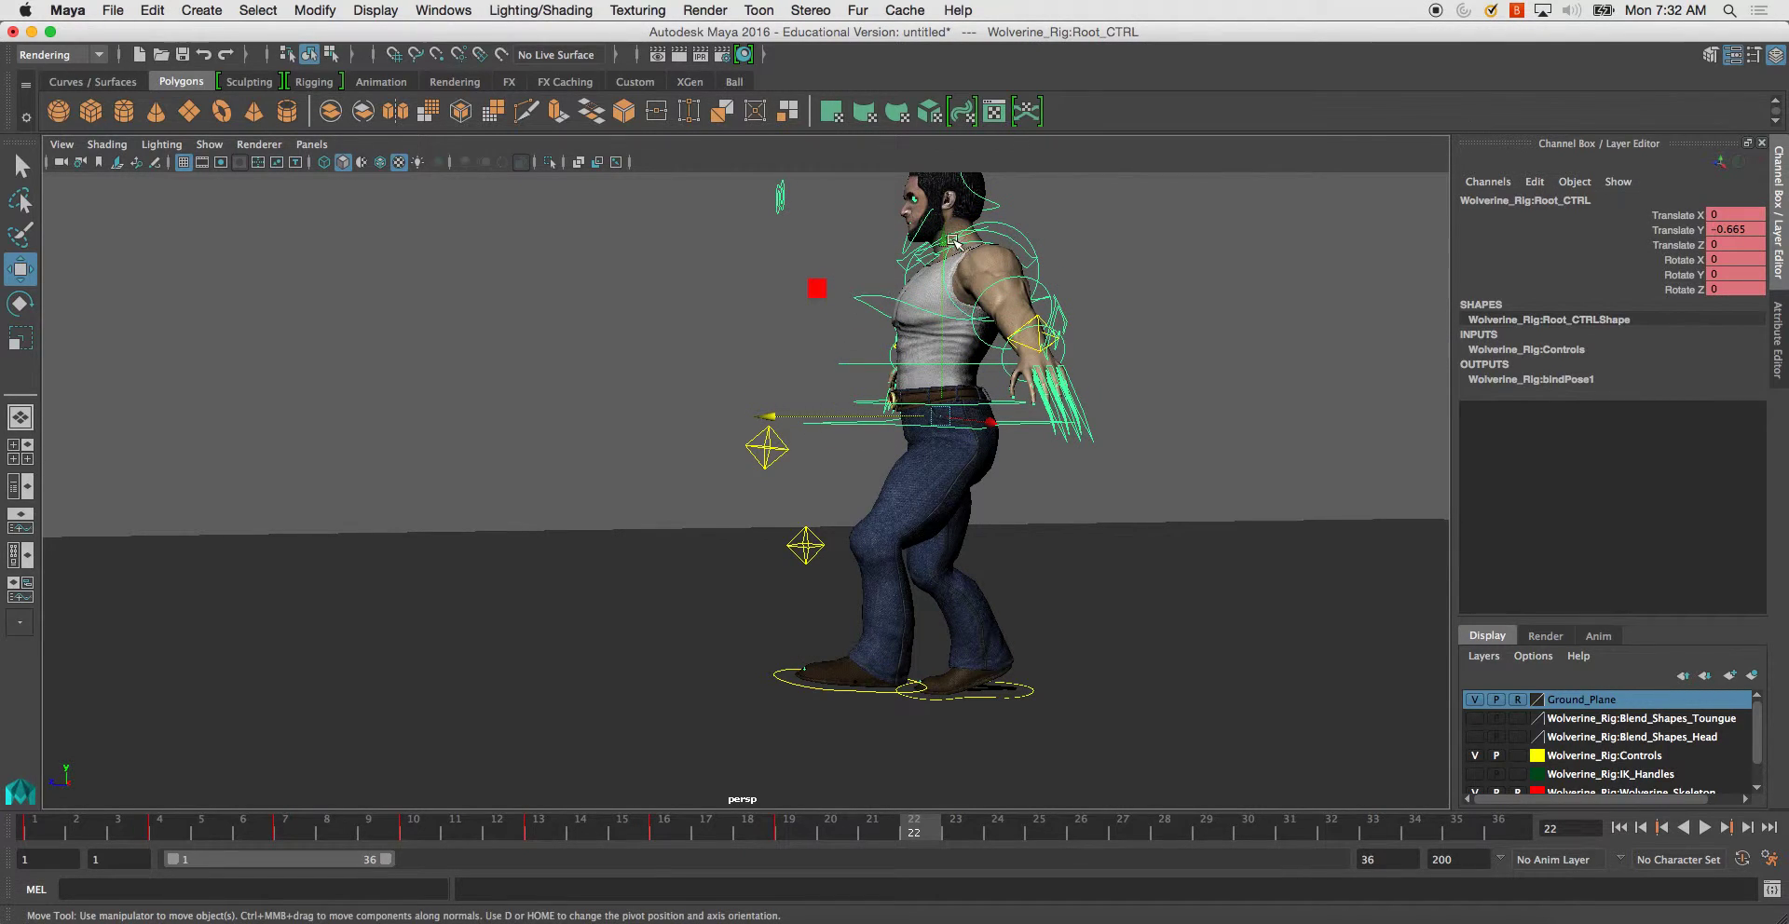
pyautogui.moveTo(944, 245); pyautogui.dragTo(955, 314)
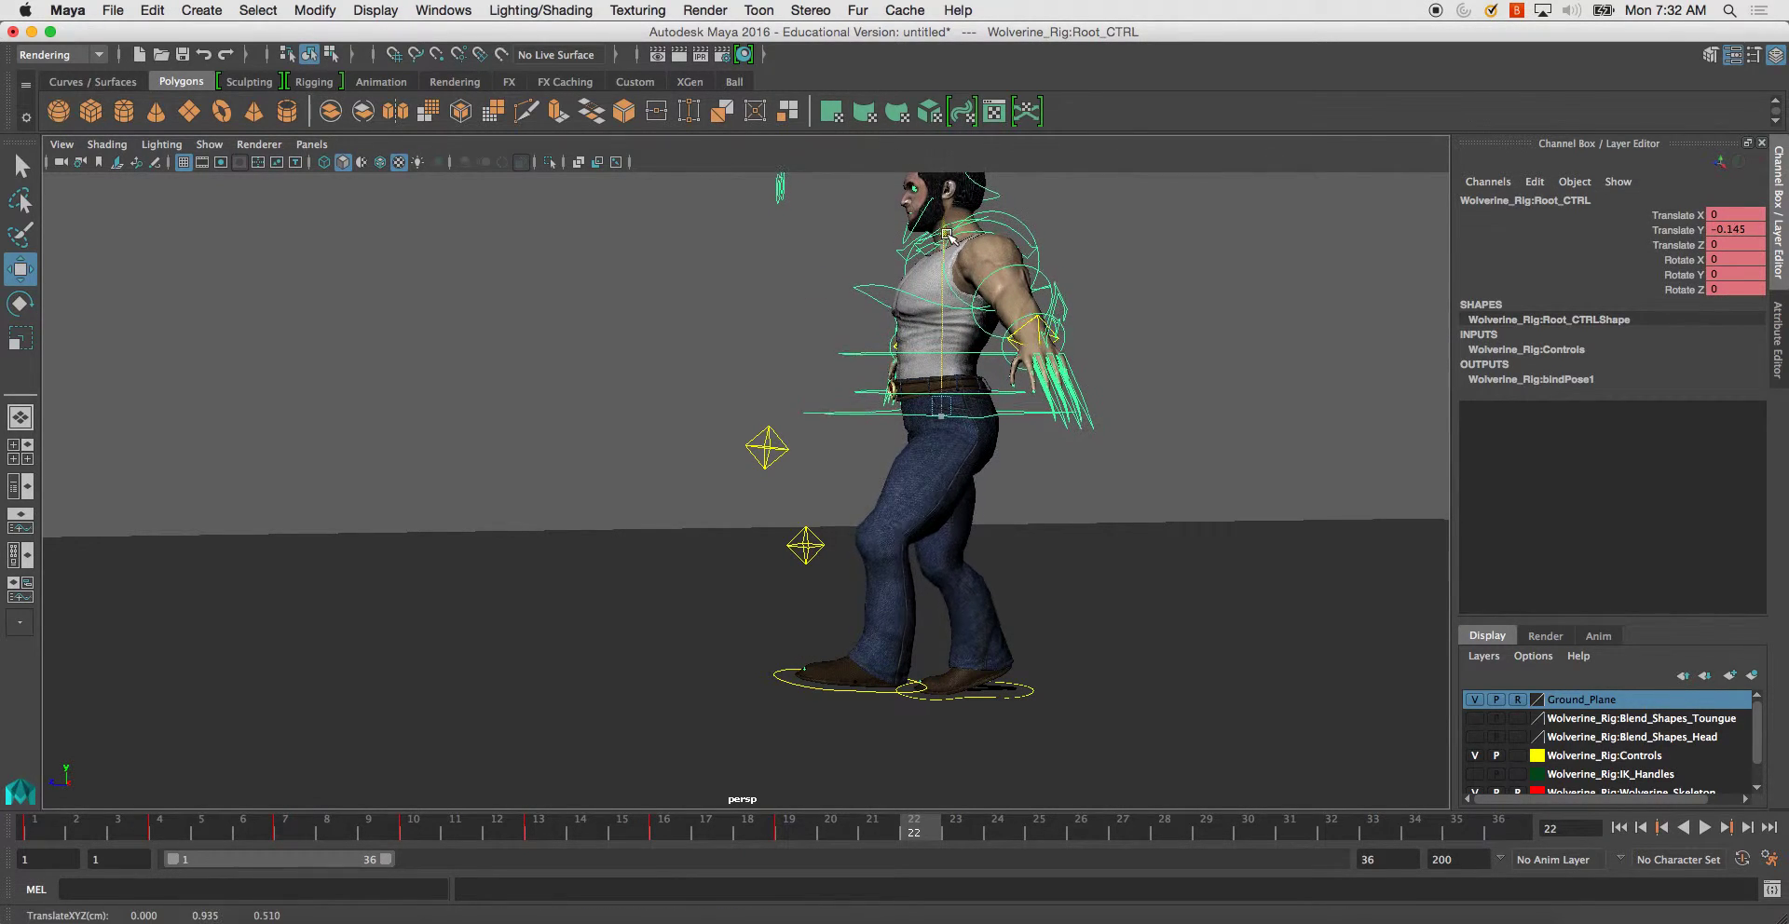
# - Push the right foot control a little further forward
pyautogui.keyDown('alt'); pyautogui.moveTo(1055, 545); pyautogui.dragTo(979, 691); pyautogui.keyUp('alt')
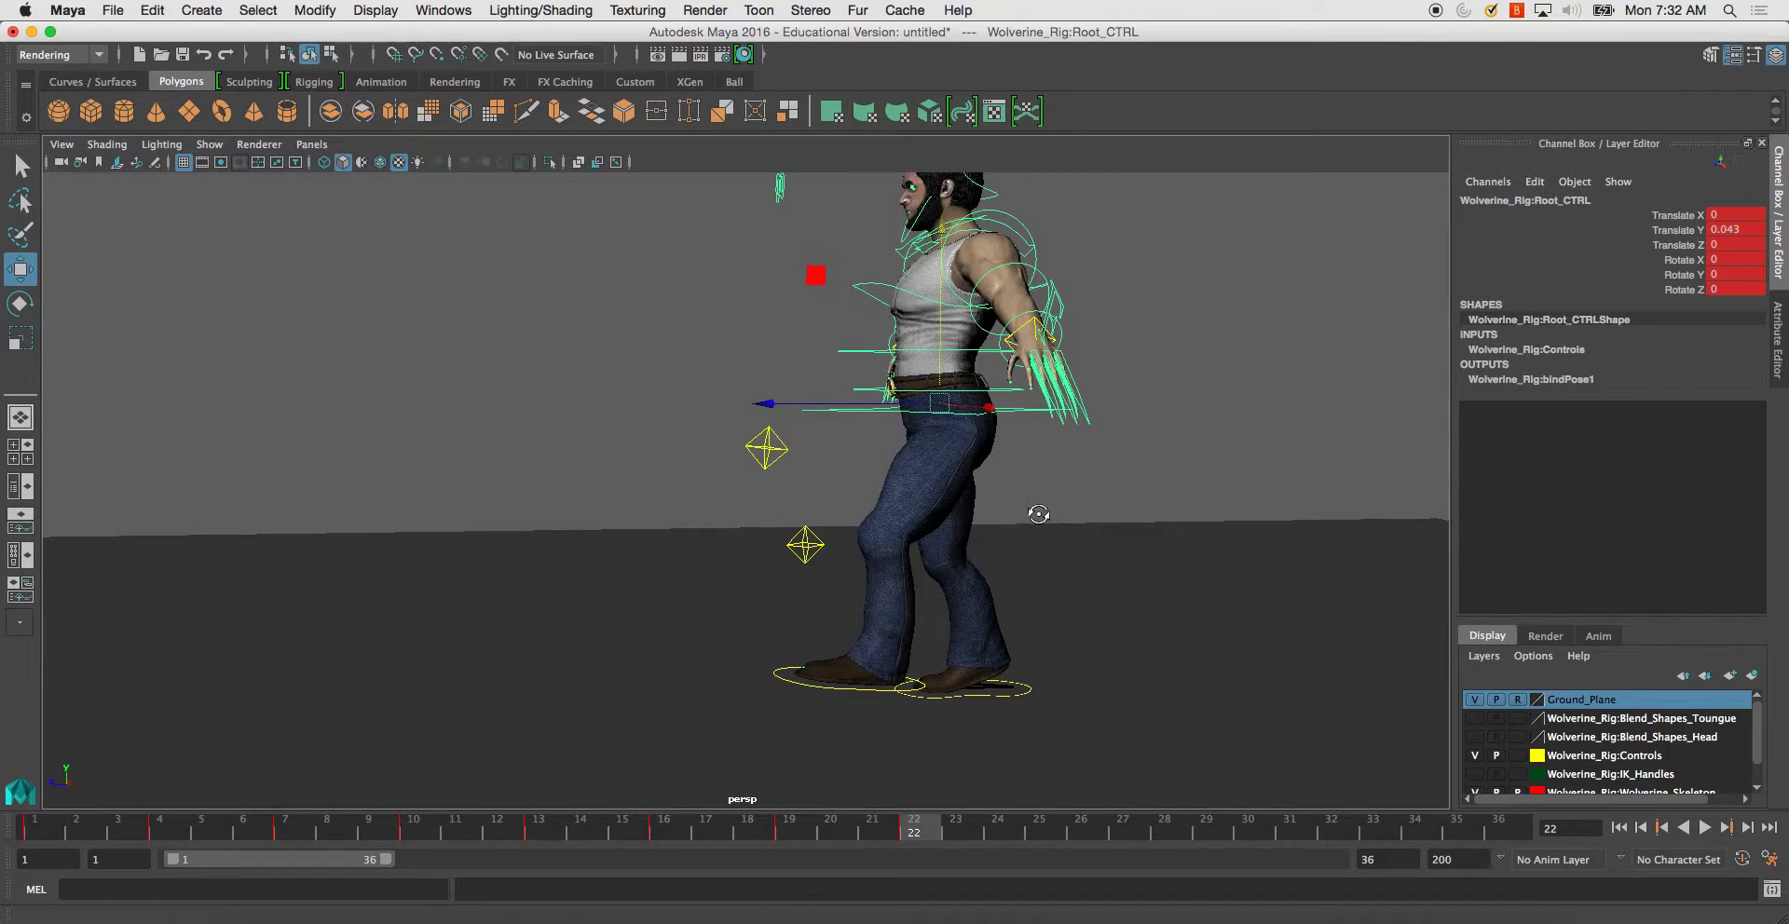
pyautogui.click(1019, 710)
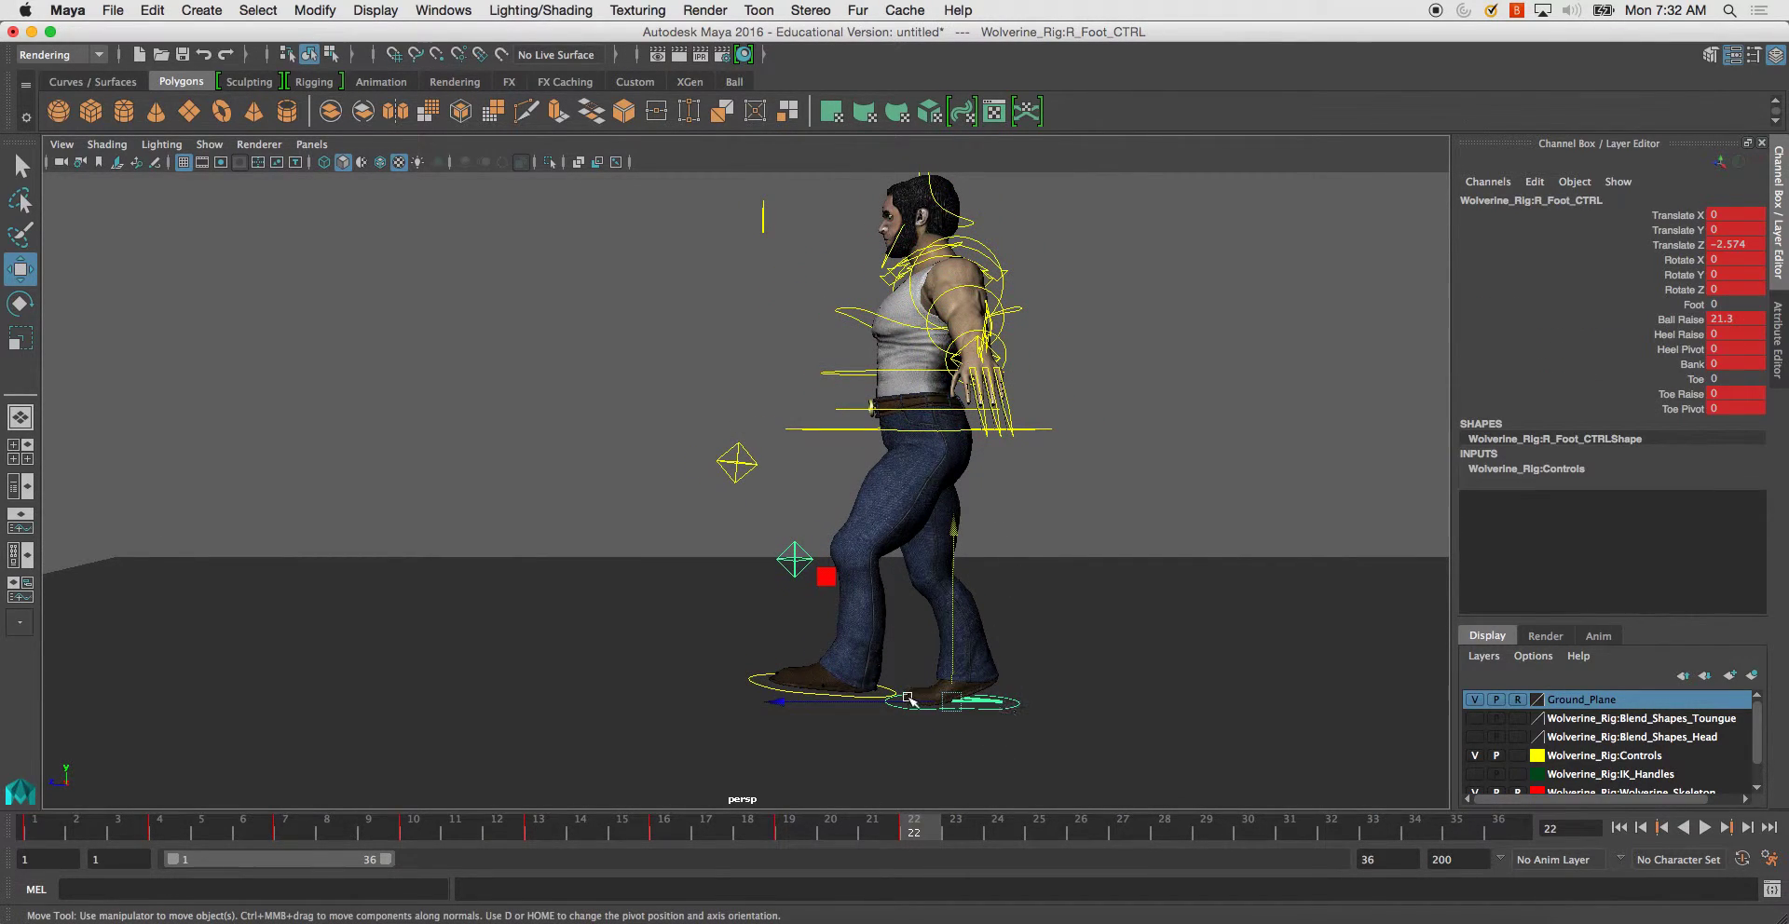
pyautogui.moveTo(864, 705); pyautogui.dragTo(882, 708)
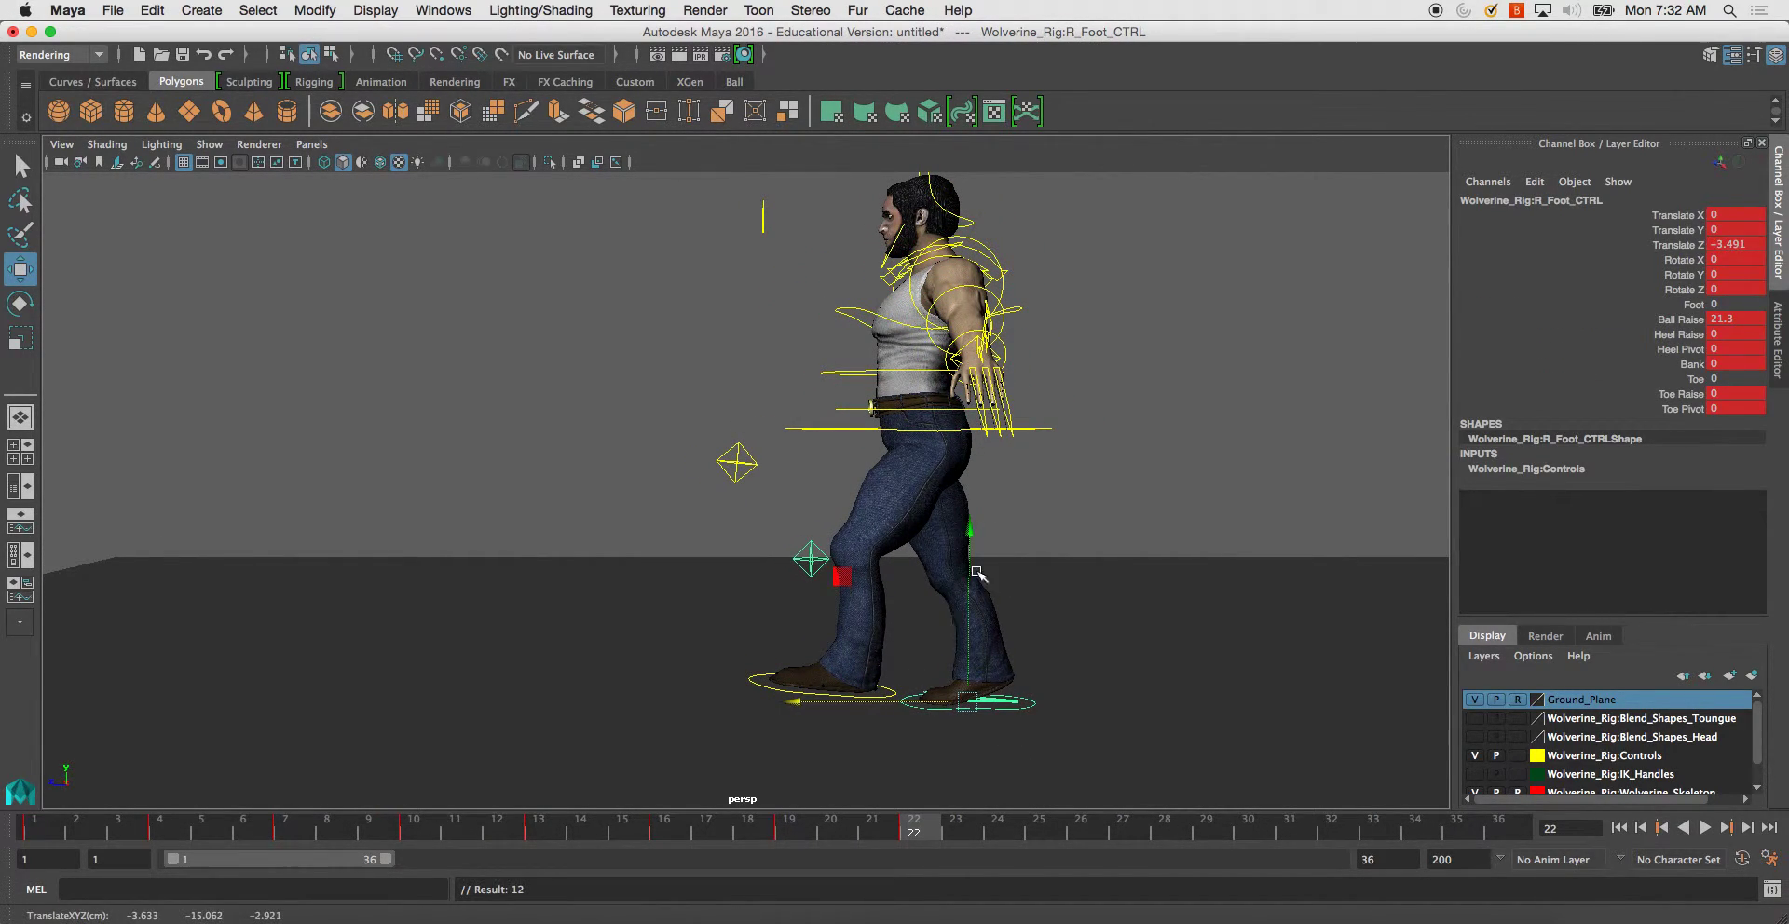
pyautogui.click(837, 408)
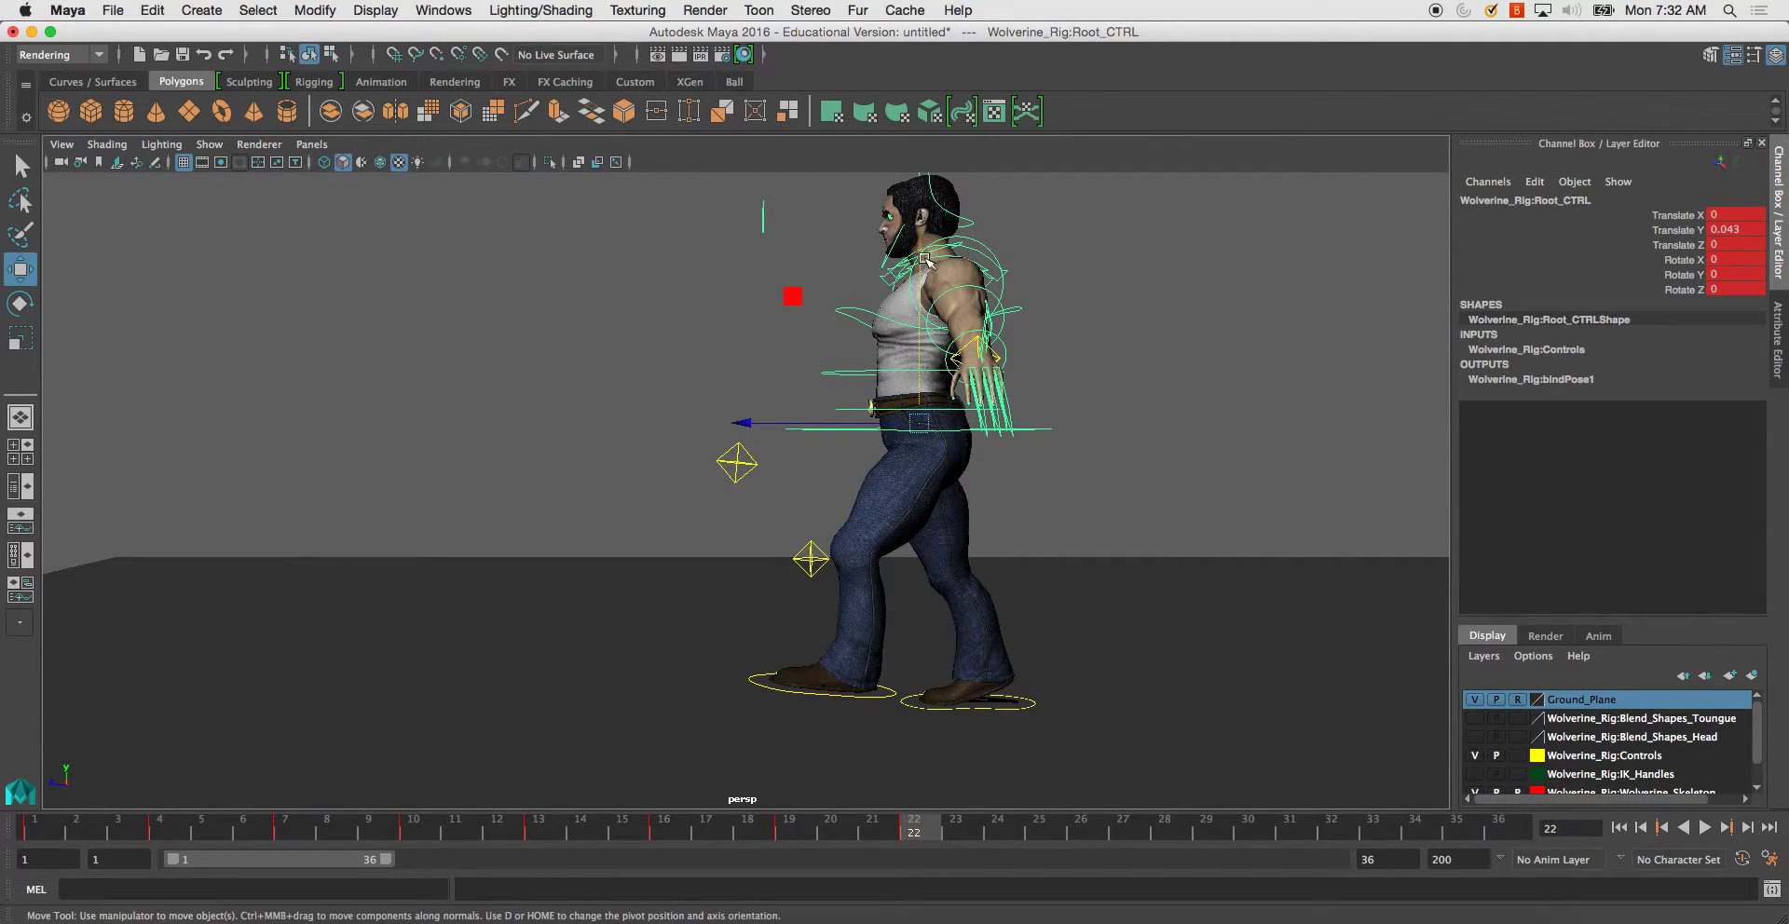
pyautogui.click(1132, 433)
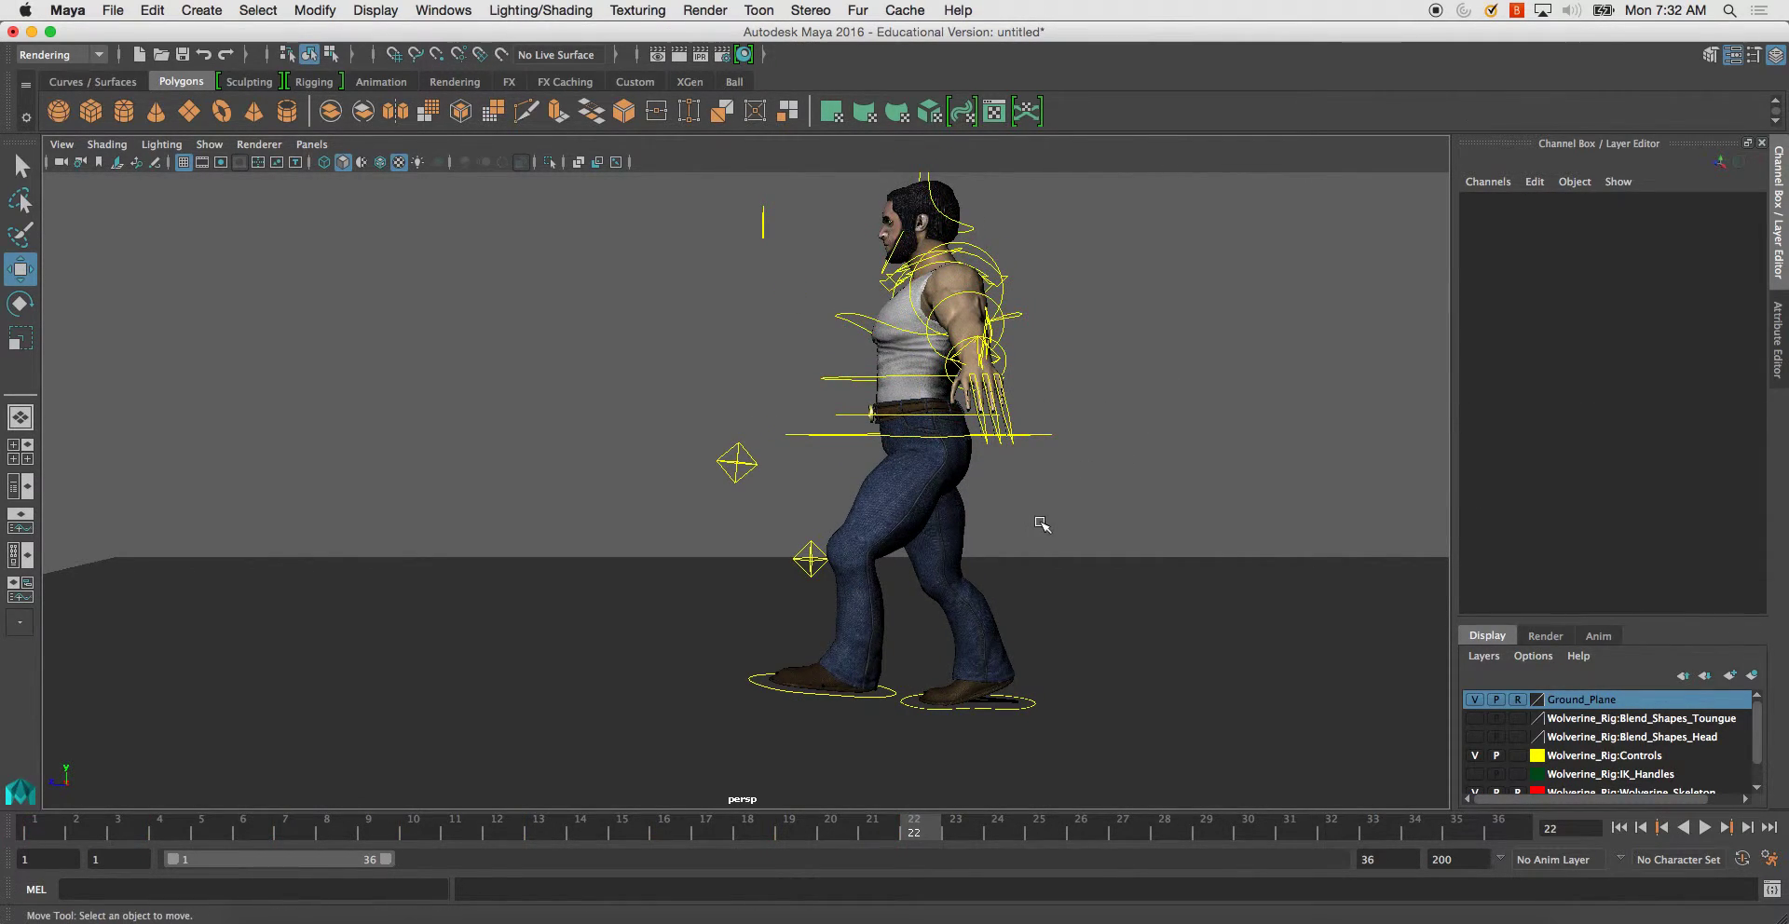
pyautogui.moveTo(1041, 523)
pyautogui.keyDown('alt'); pyautogui.mouseDown()
pyautogui.moveTo(1042, 452)
pyautogui.moveTo(986, 487)
pyautogui.moveTo(1071, 514)
pyautogui.moveTo(1014, 585)
pyautogui.moveTo(914, 564)
pyautogui.moveTo(918, 538)
pyautogui.mouseUp(); pyautogui.keyUp('alt')
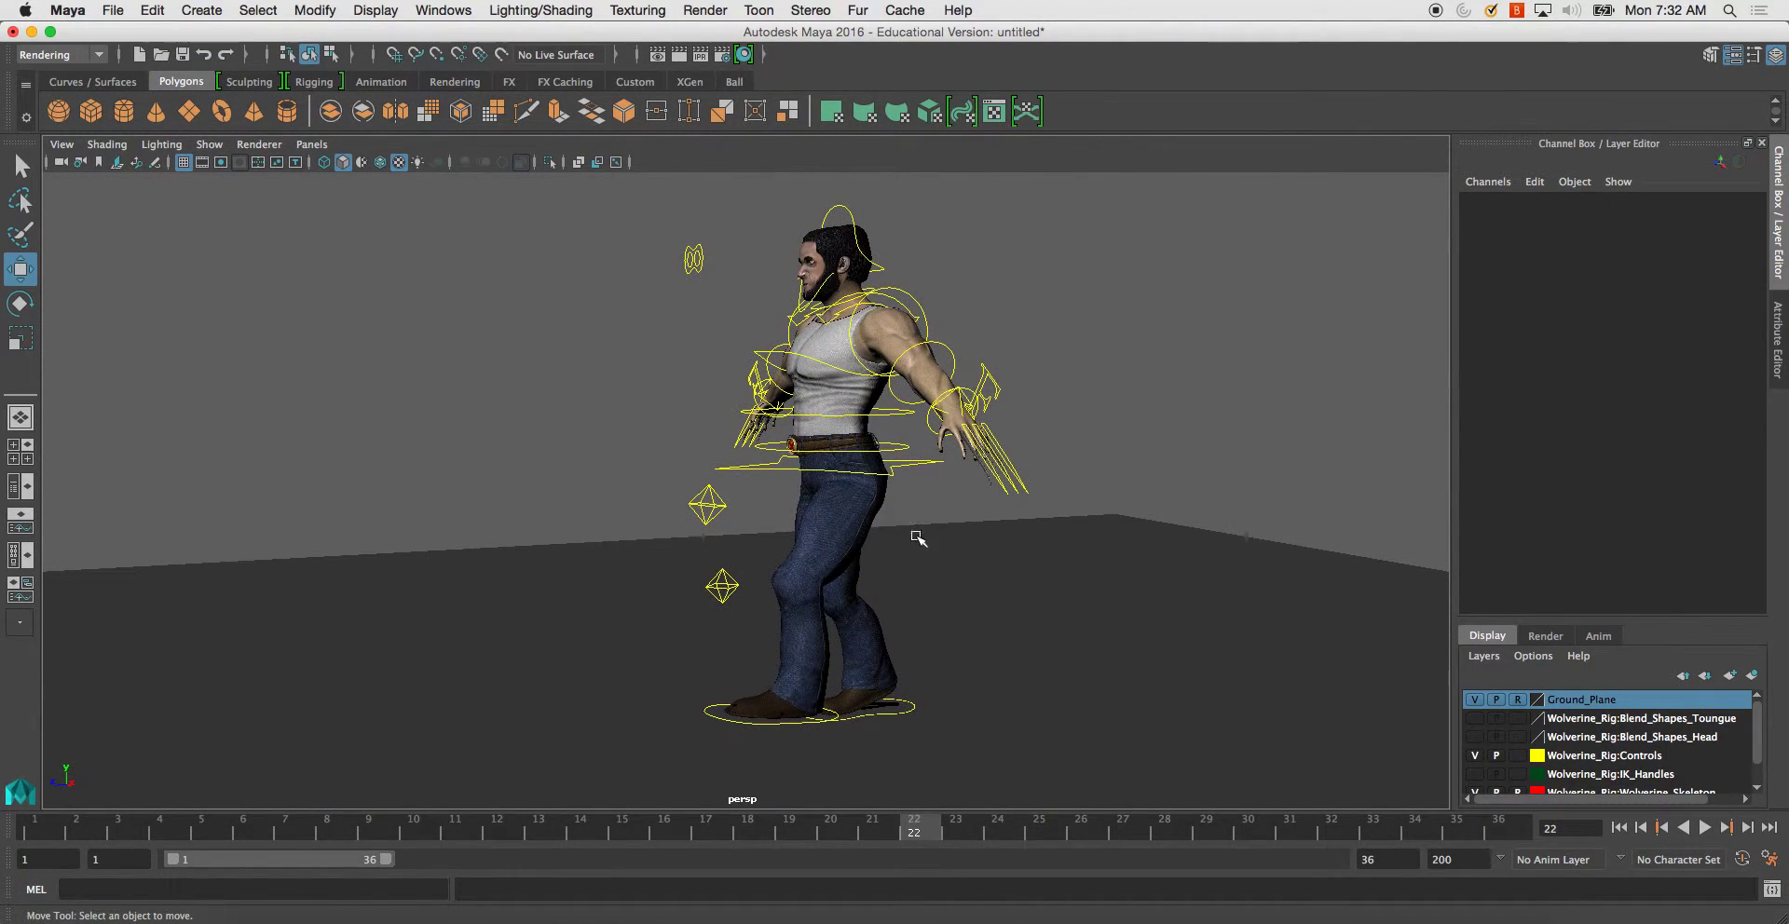
# - Play the walk repeatedly from frame 1, checking the foot and root controls
pyautogui.hotkey('alt', 'v')
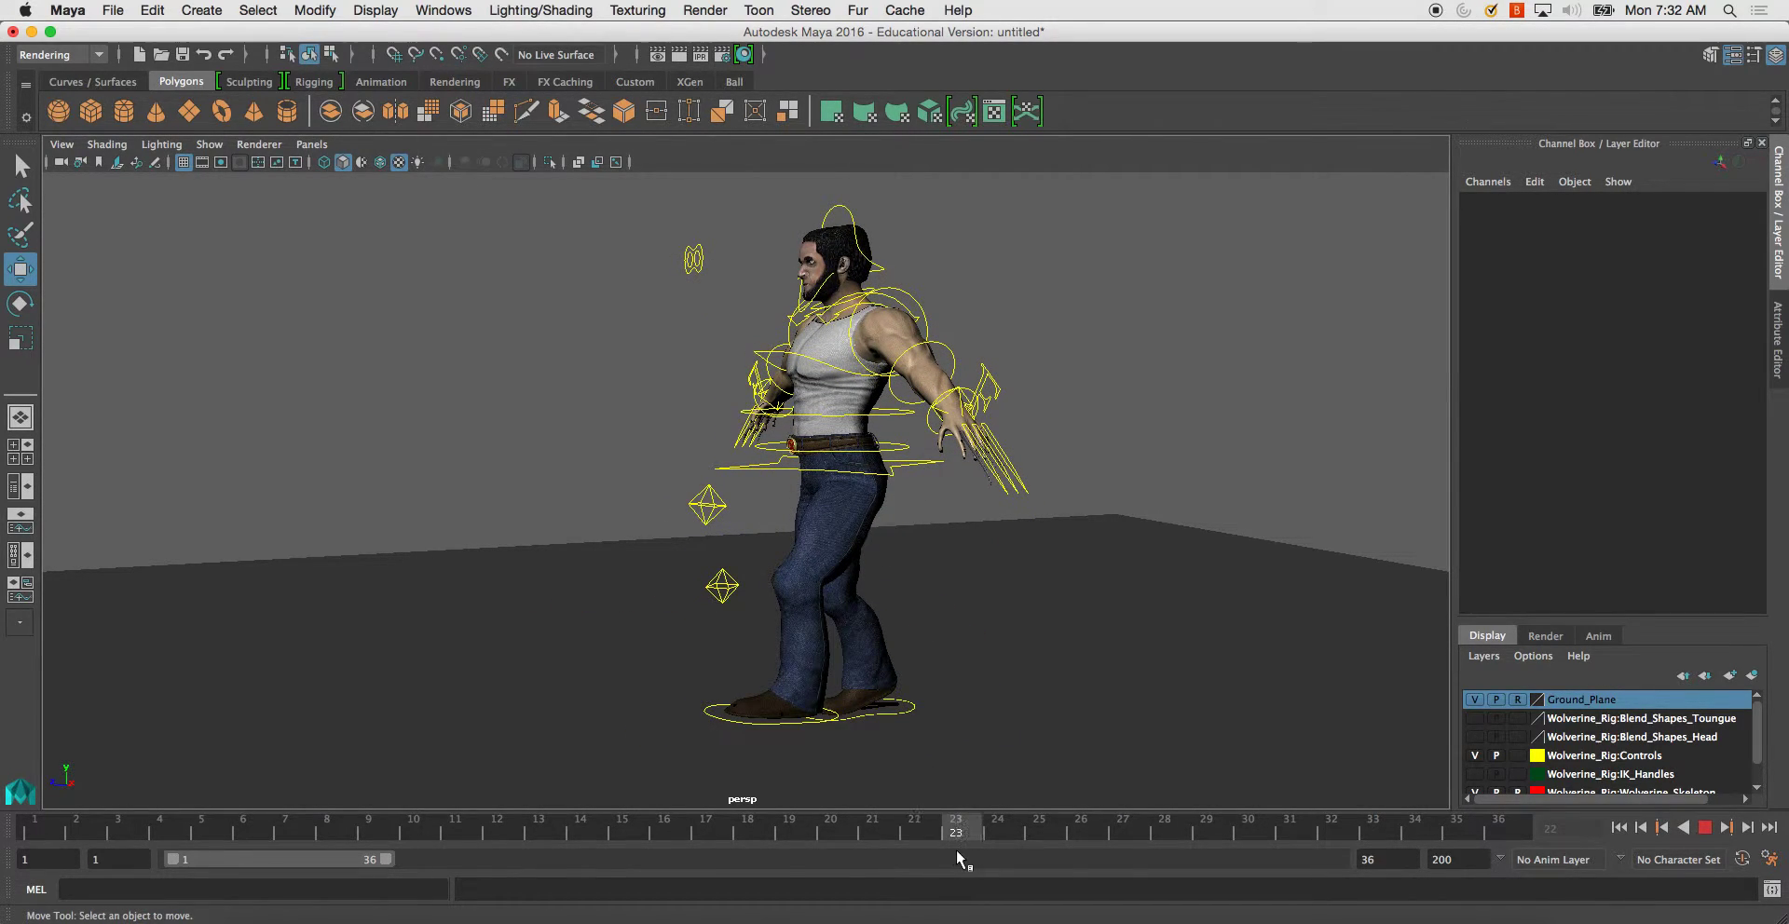
pyautogui.click(911, 715)
pyautogui.hotkey('alt', 'v')
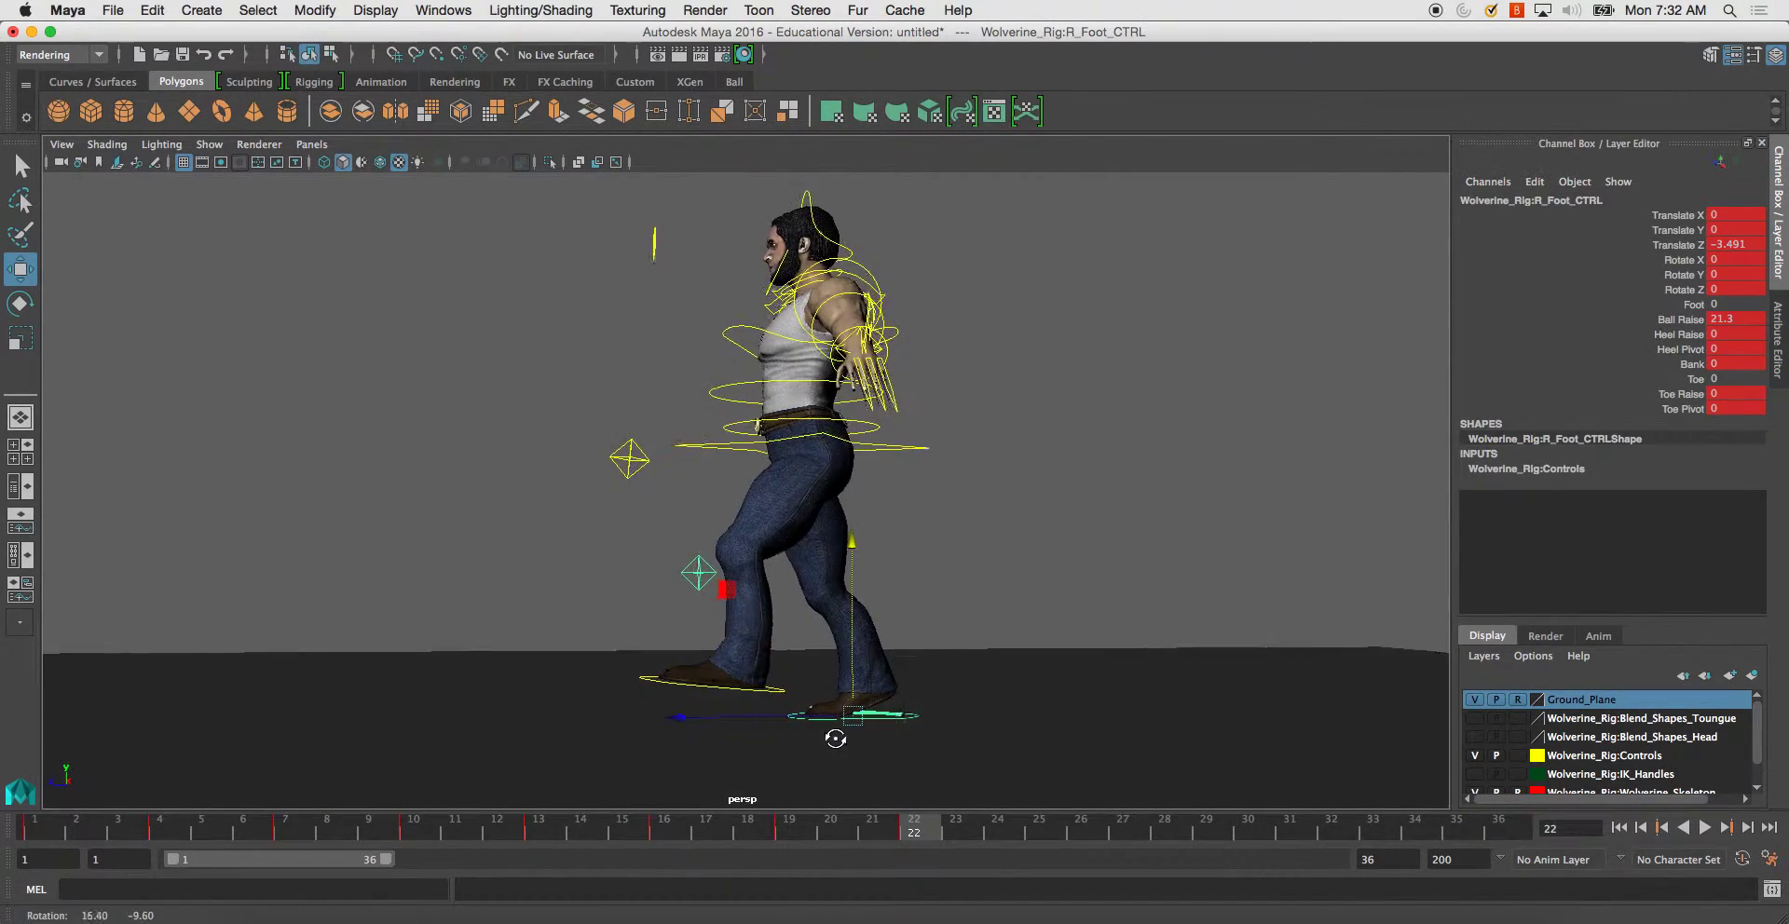
pyautogui.click(1041, 836)
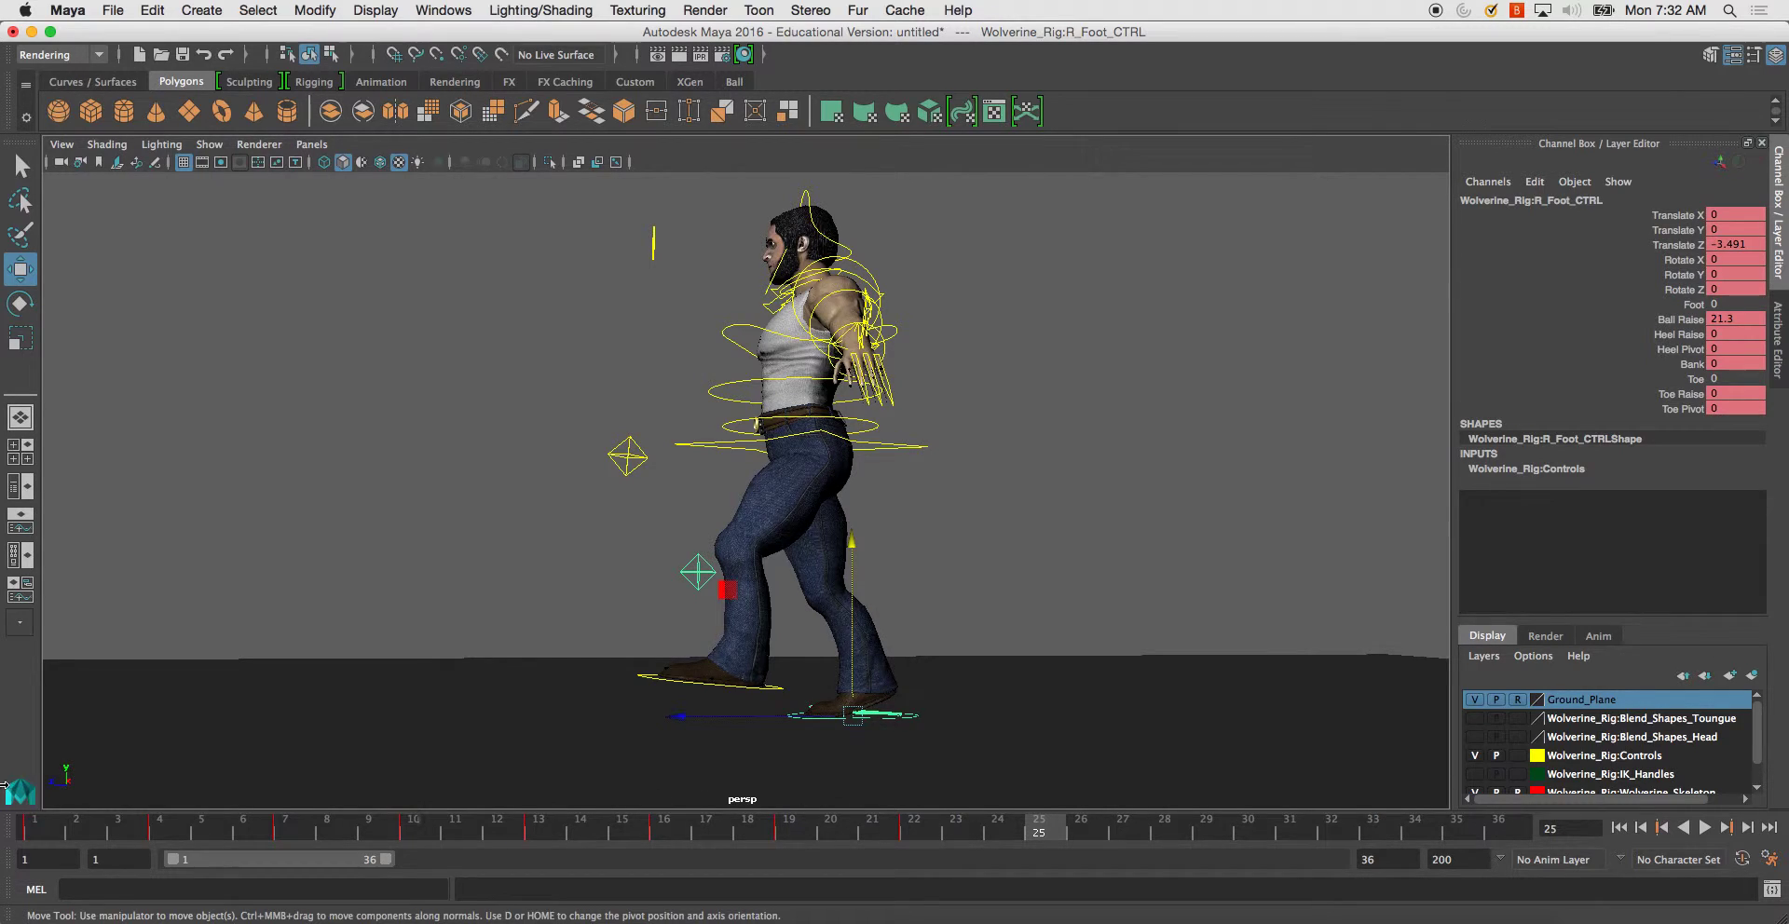
pyautogui.click(710, 445)
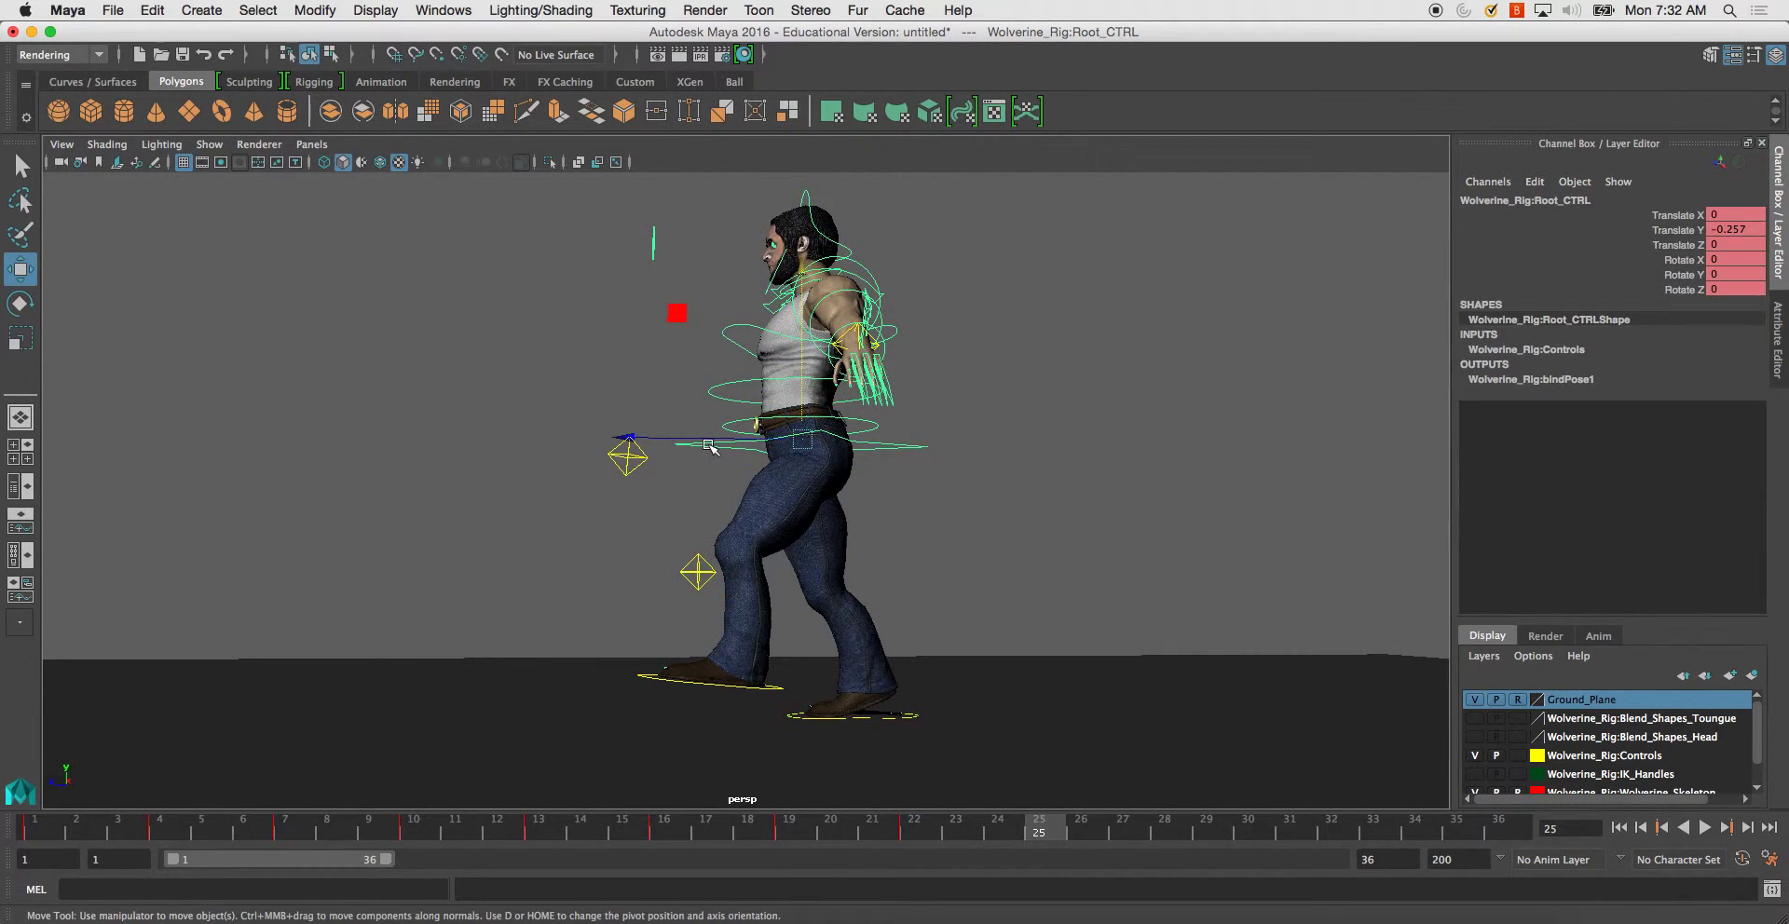
pyautogui.click(34, 828)
pyautogui.hotkey('alt', 'v')
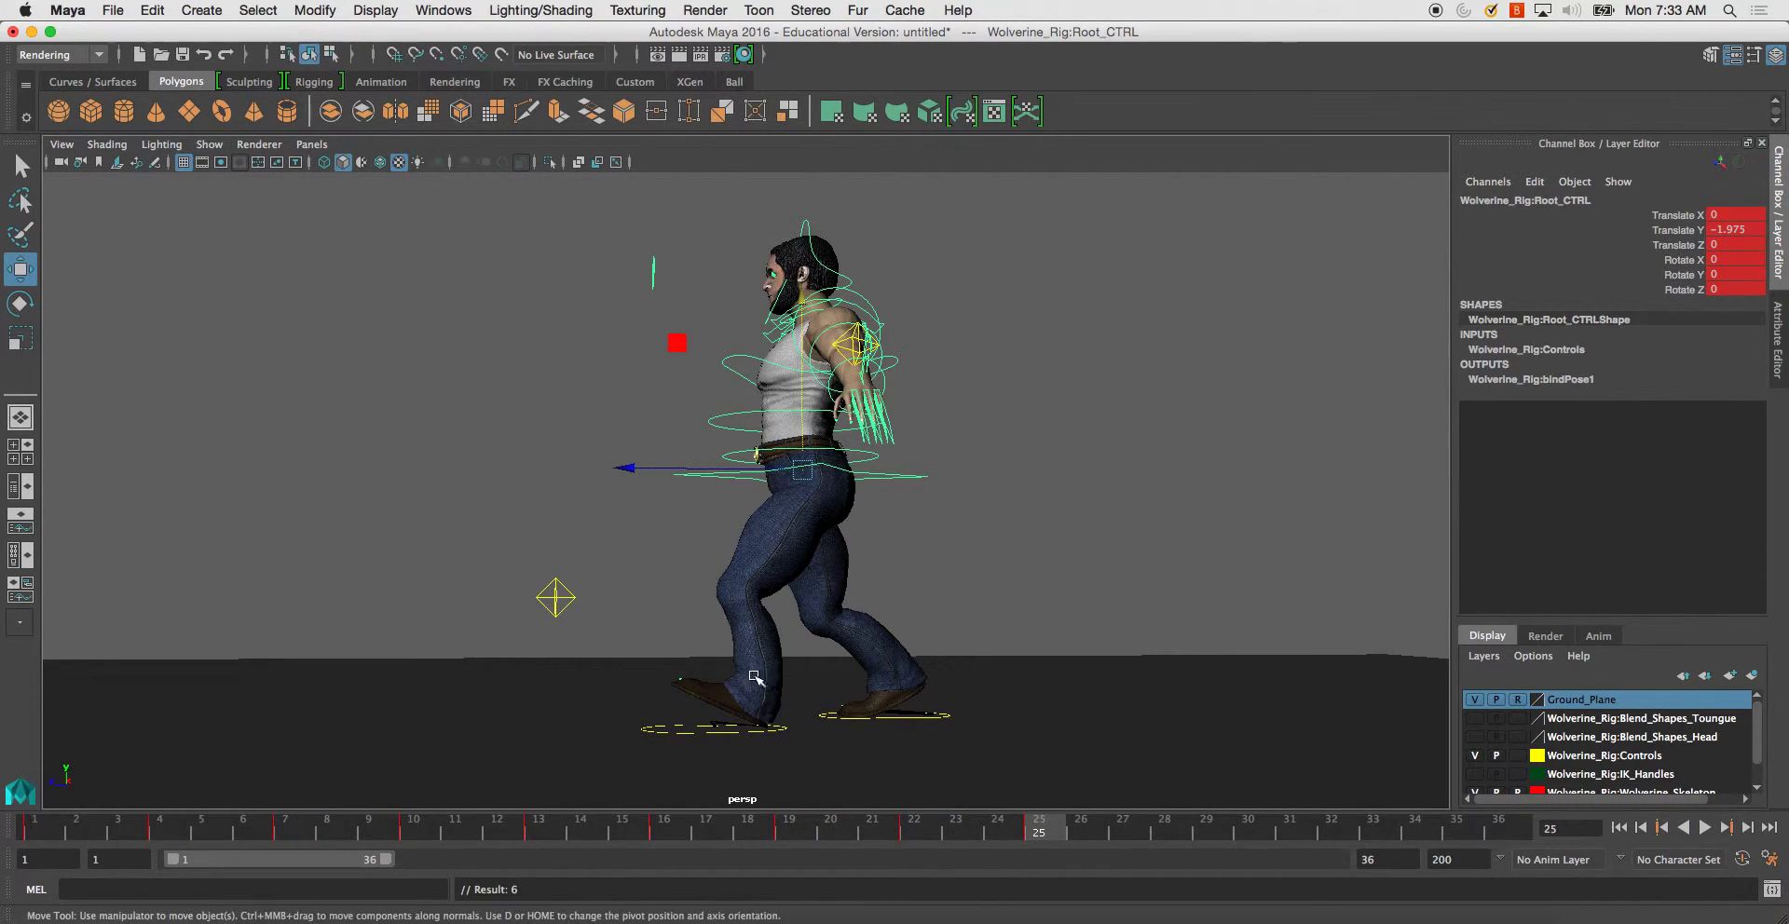
pyautogui.click(754, 735)
pyautogui.hotkey('alt', 'v')
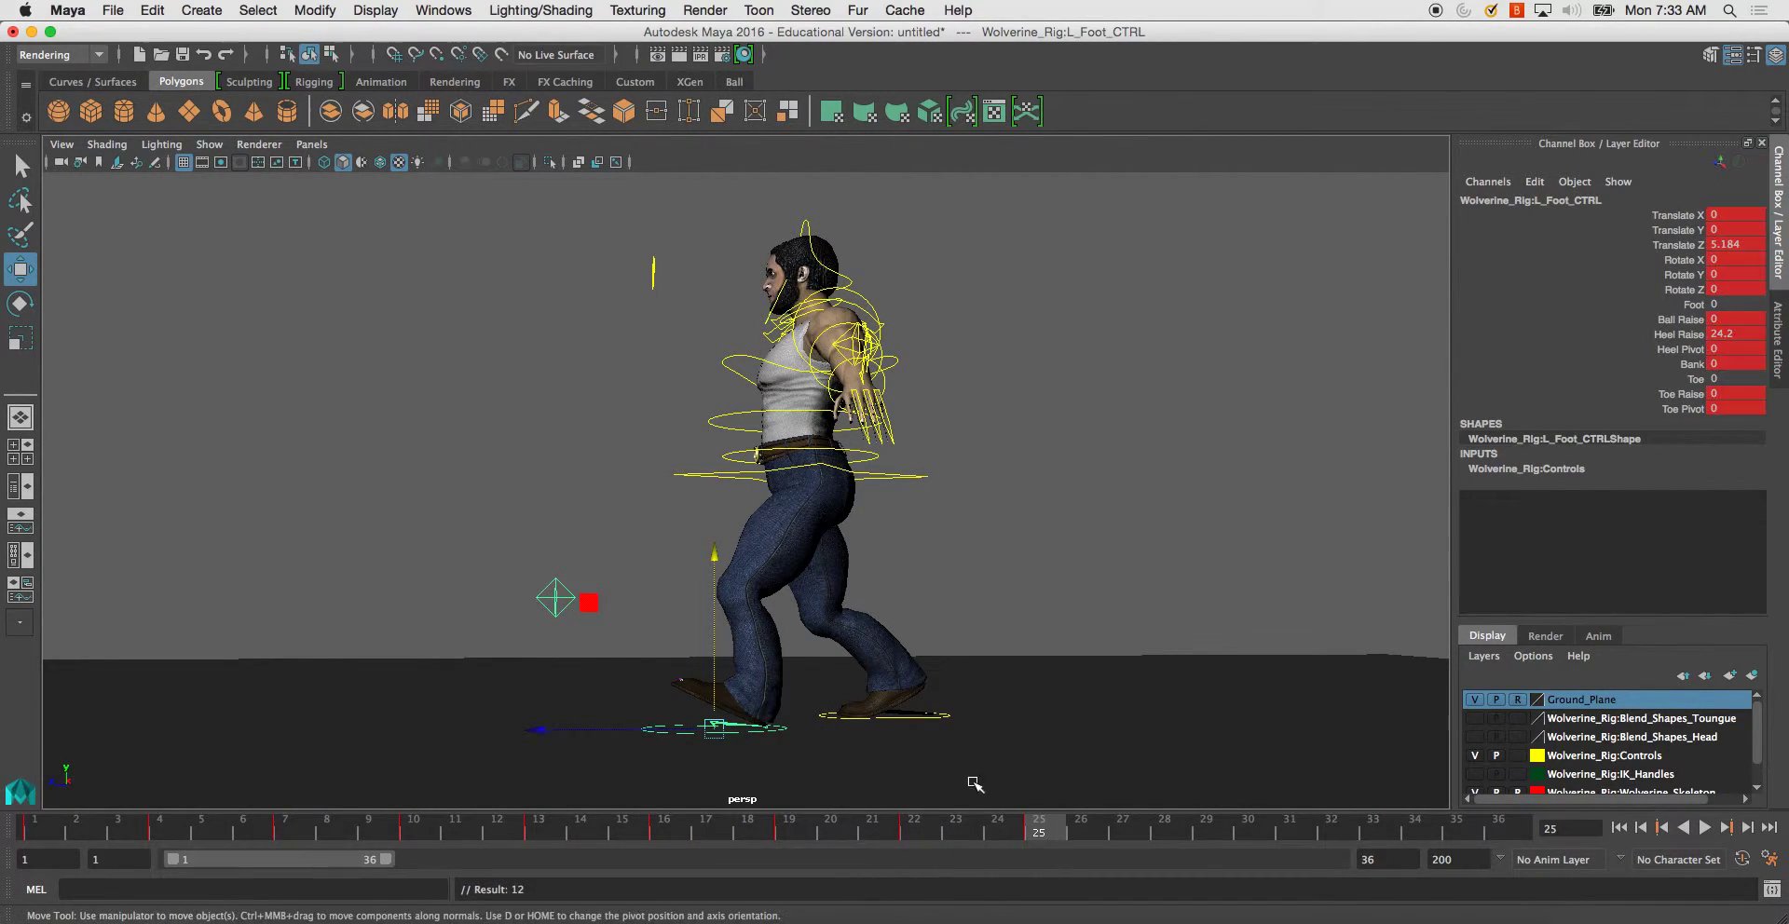
pyautogui.click(900, 719)
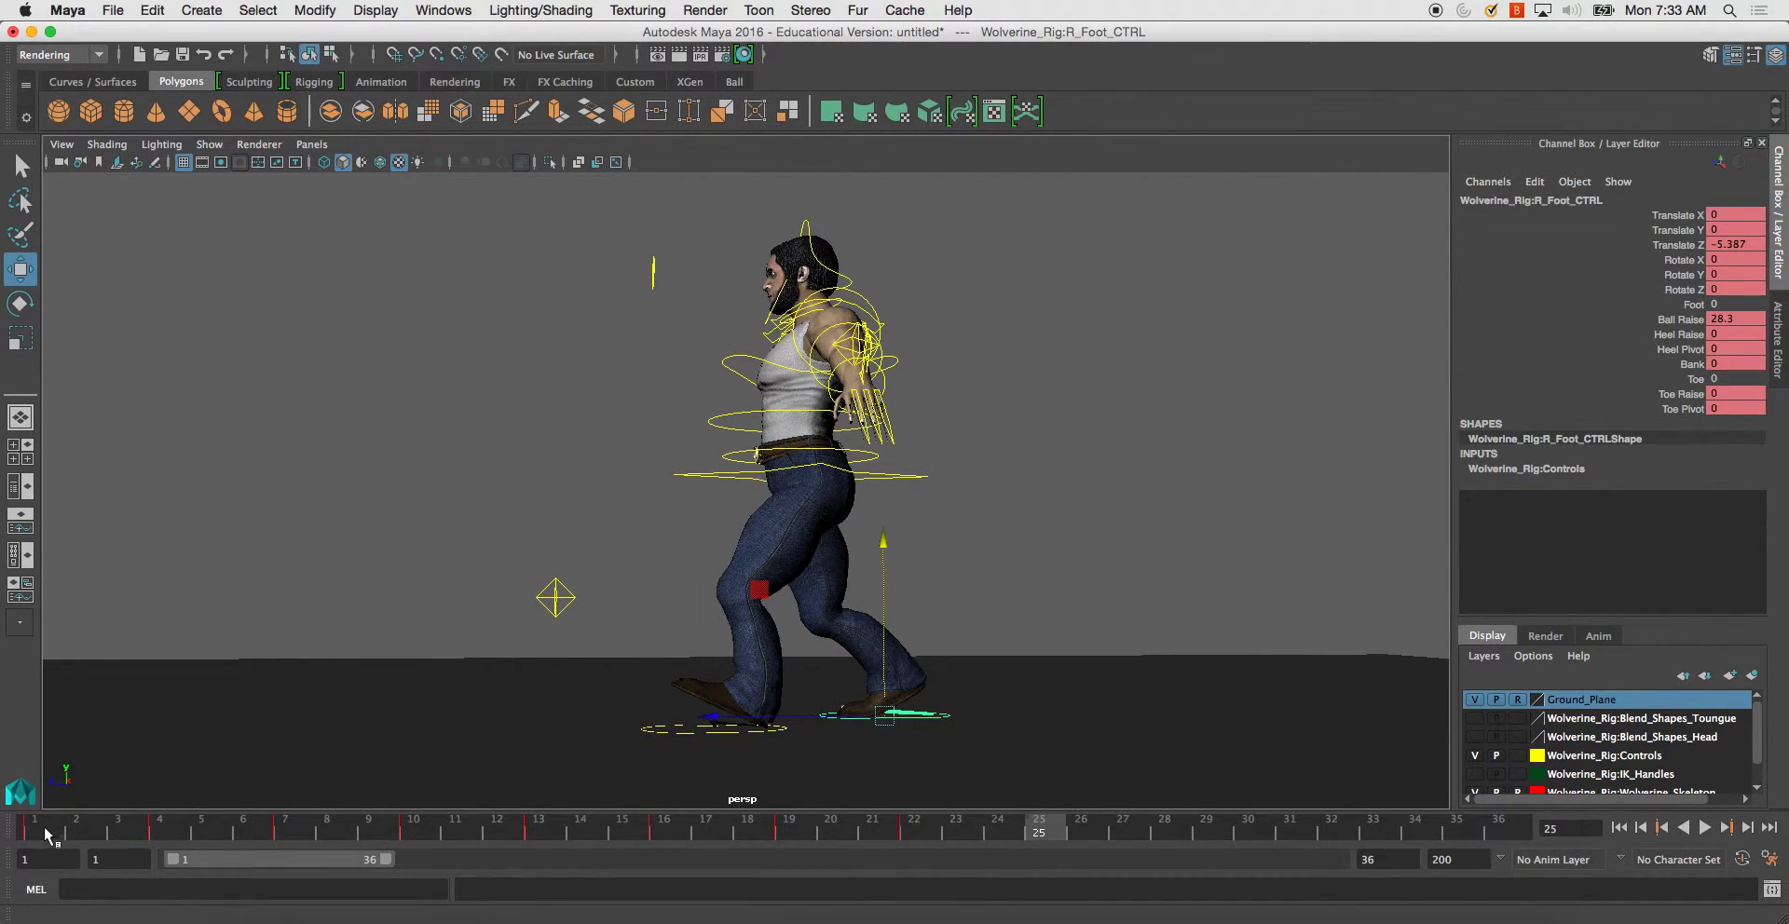
pyautogui.hotkey('alt', 'v')
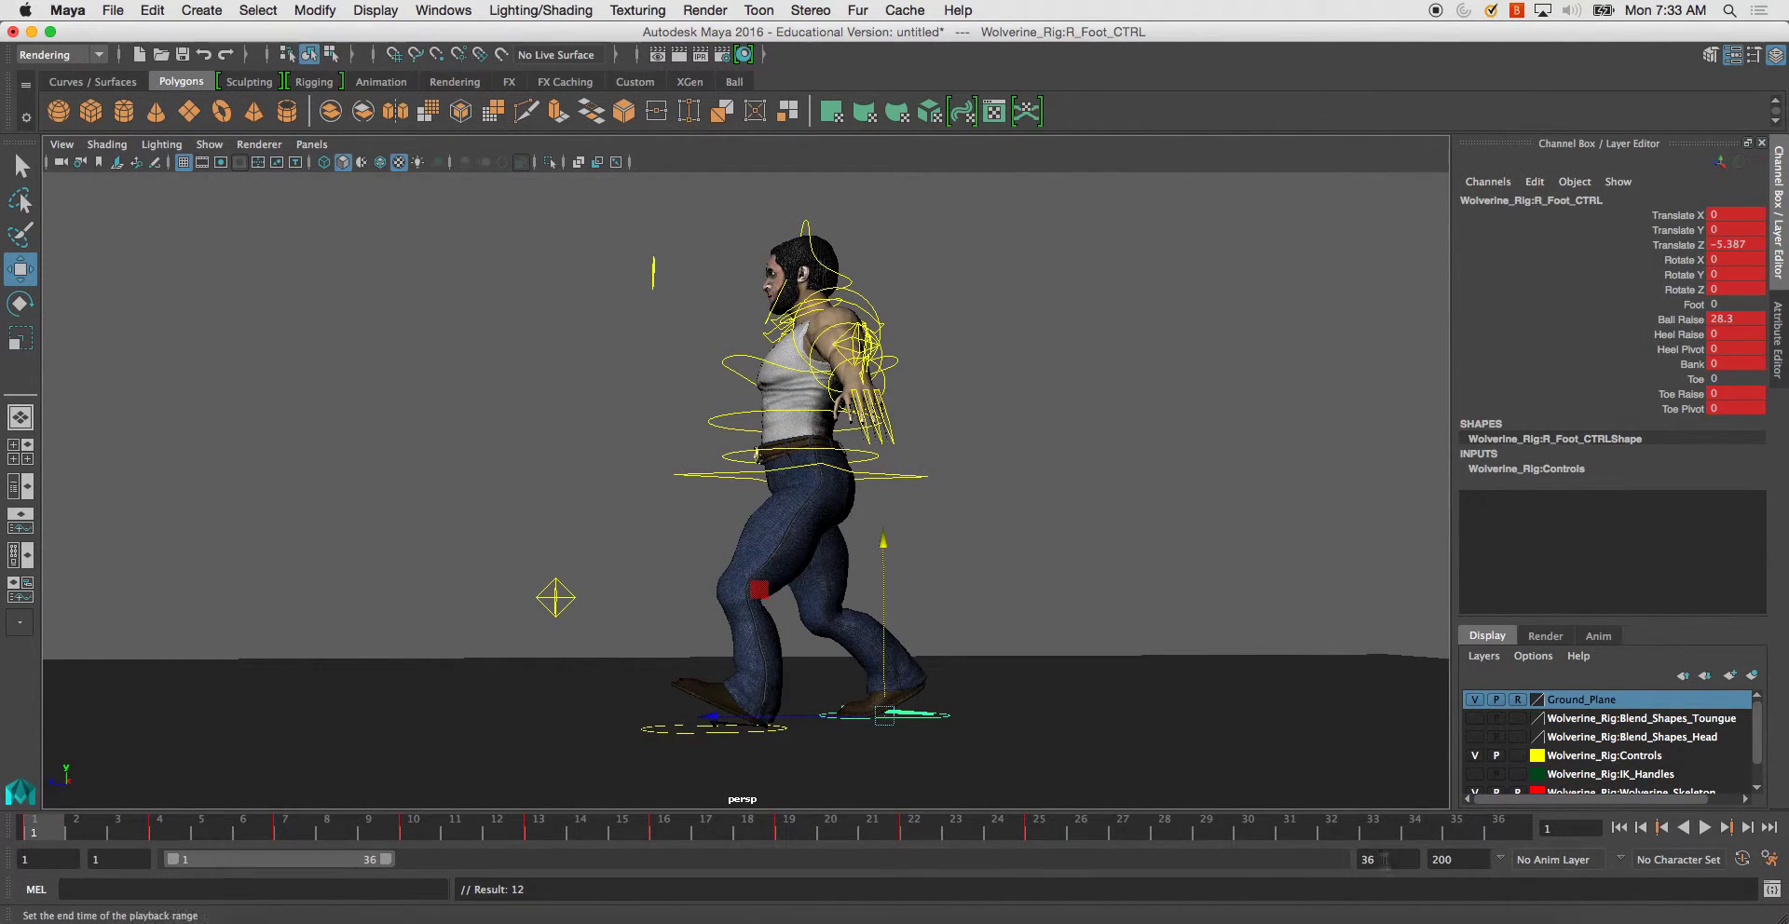
# - Set the playback end frame to 24
pyautogui.write('24')
pyautogui.press('Return')
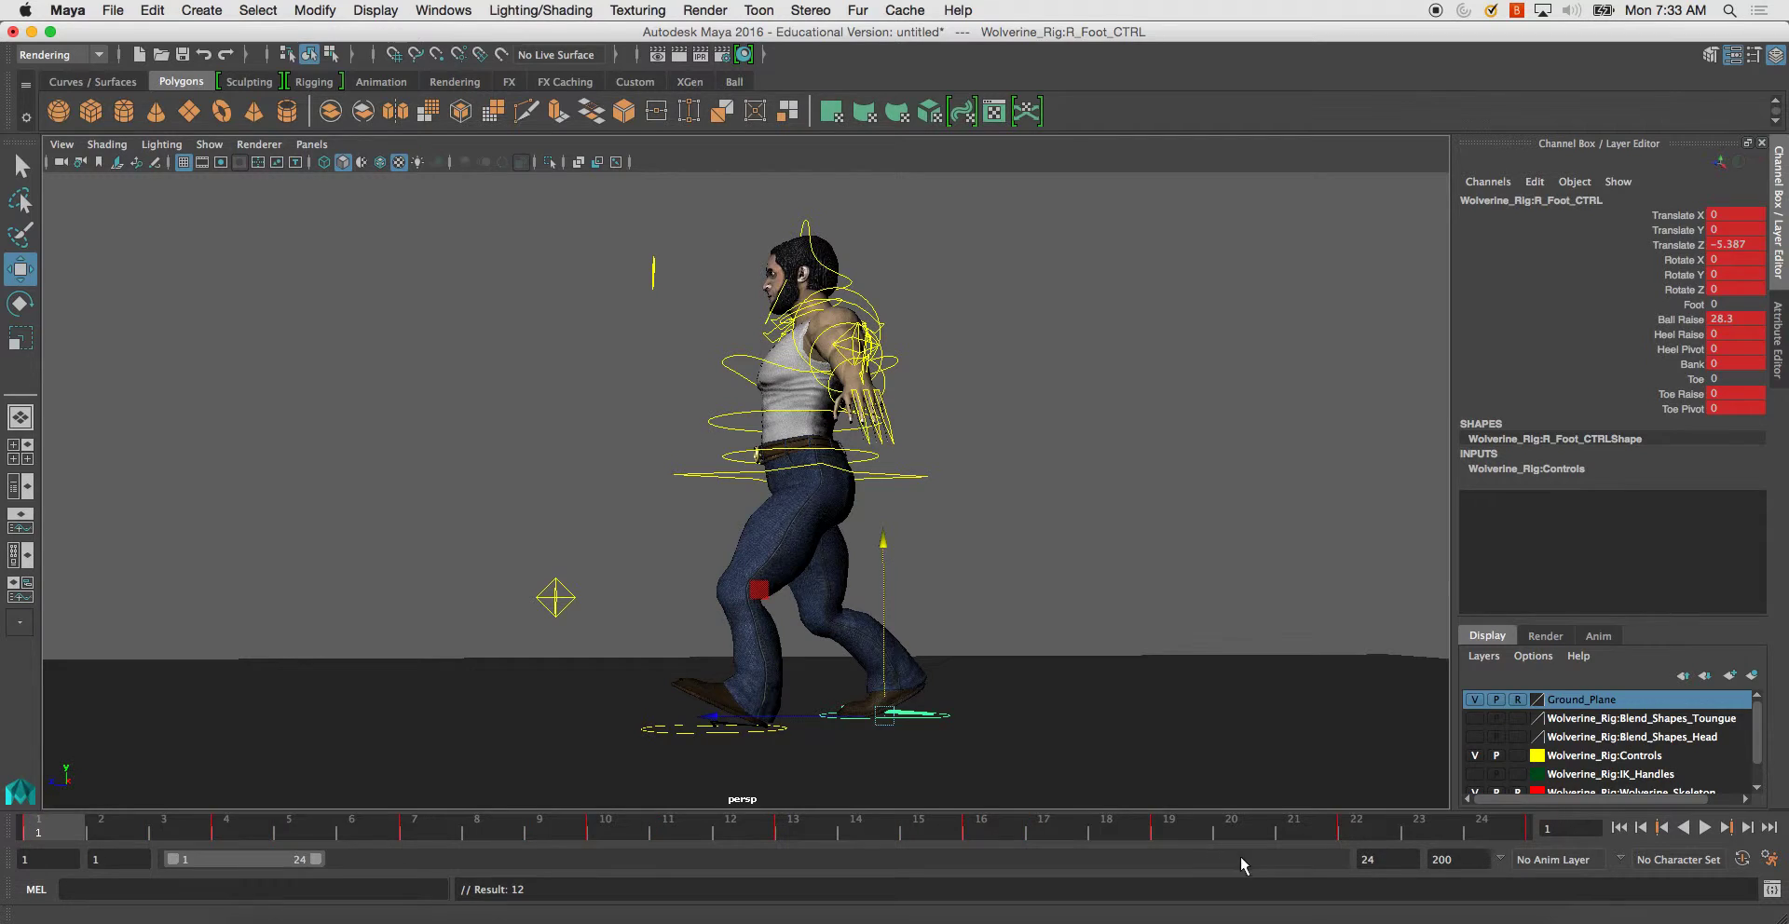
pyautogui.keyDown('alt'); pyautogui.moveTo(1092, 552); pyautogui.dragTo(1093, 510); pyautogui.keyUp('alt')
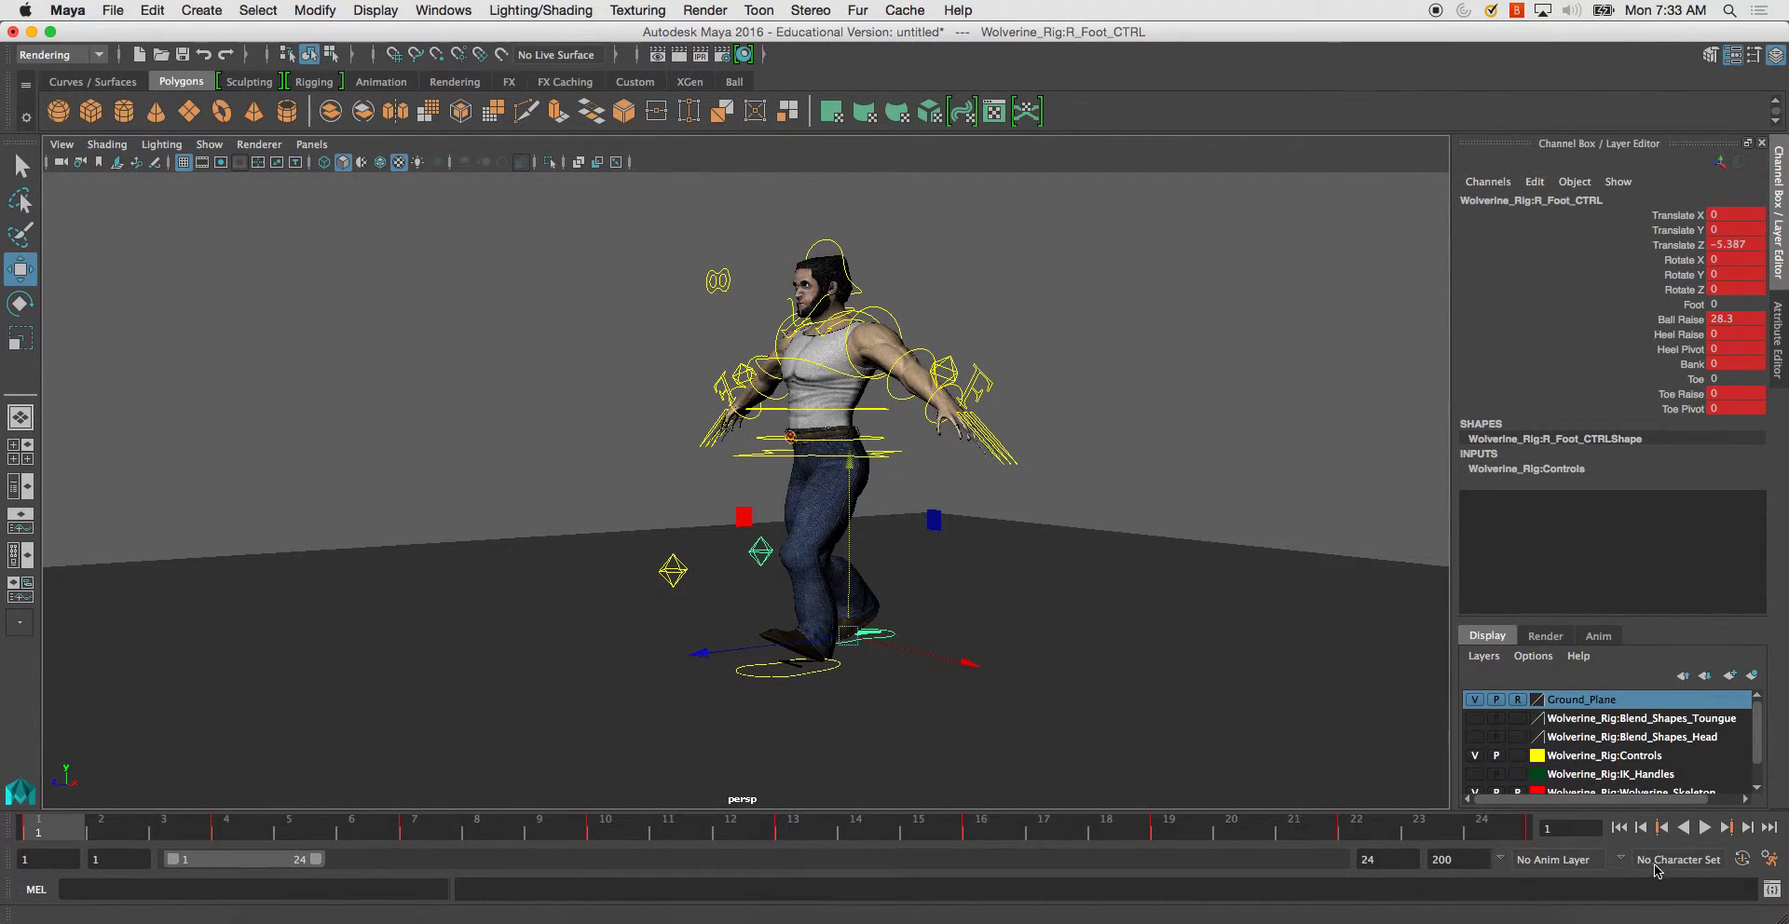
# - Loop the walk playback, orbiting the camera and switching to the four-view layout
pyautogui.click(1704, 827)
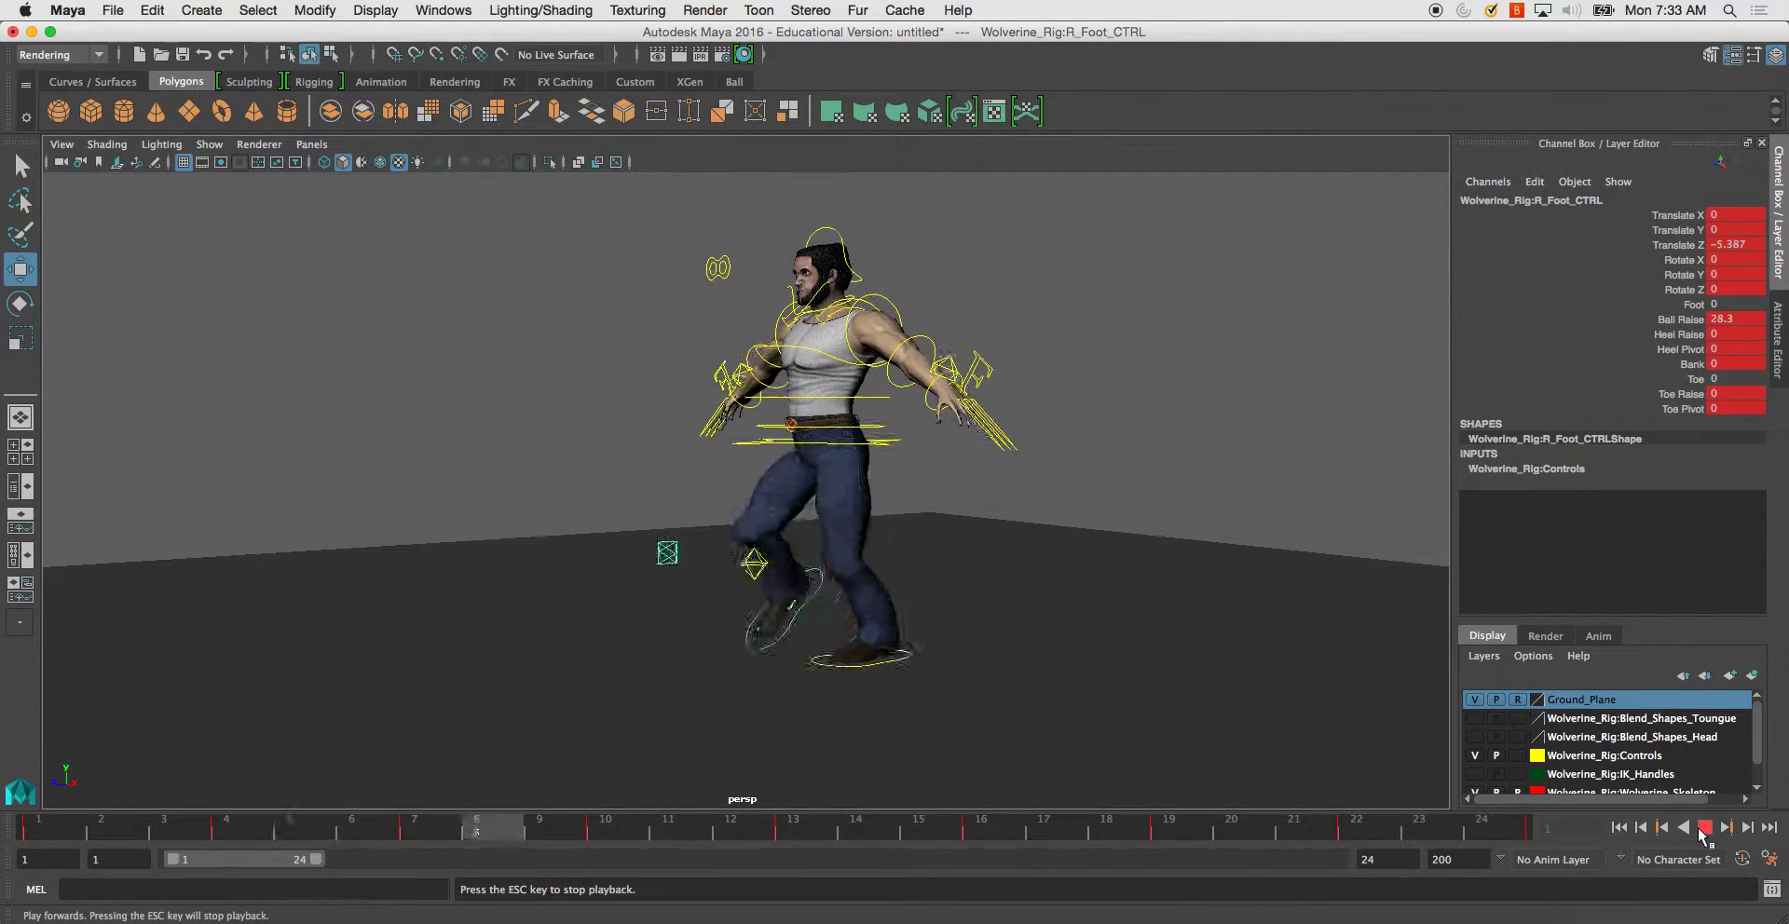
pyautogui.moveTo(1186, 670)
pyautogui.keyDown('alt'); pyautogui.mouseDown()
pyautogui.moveTo(1118, 655)
pyautogui.moveTo(1114, 677)
pyautogui.mouseUp(); pyautogui.keyUp('alt')
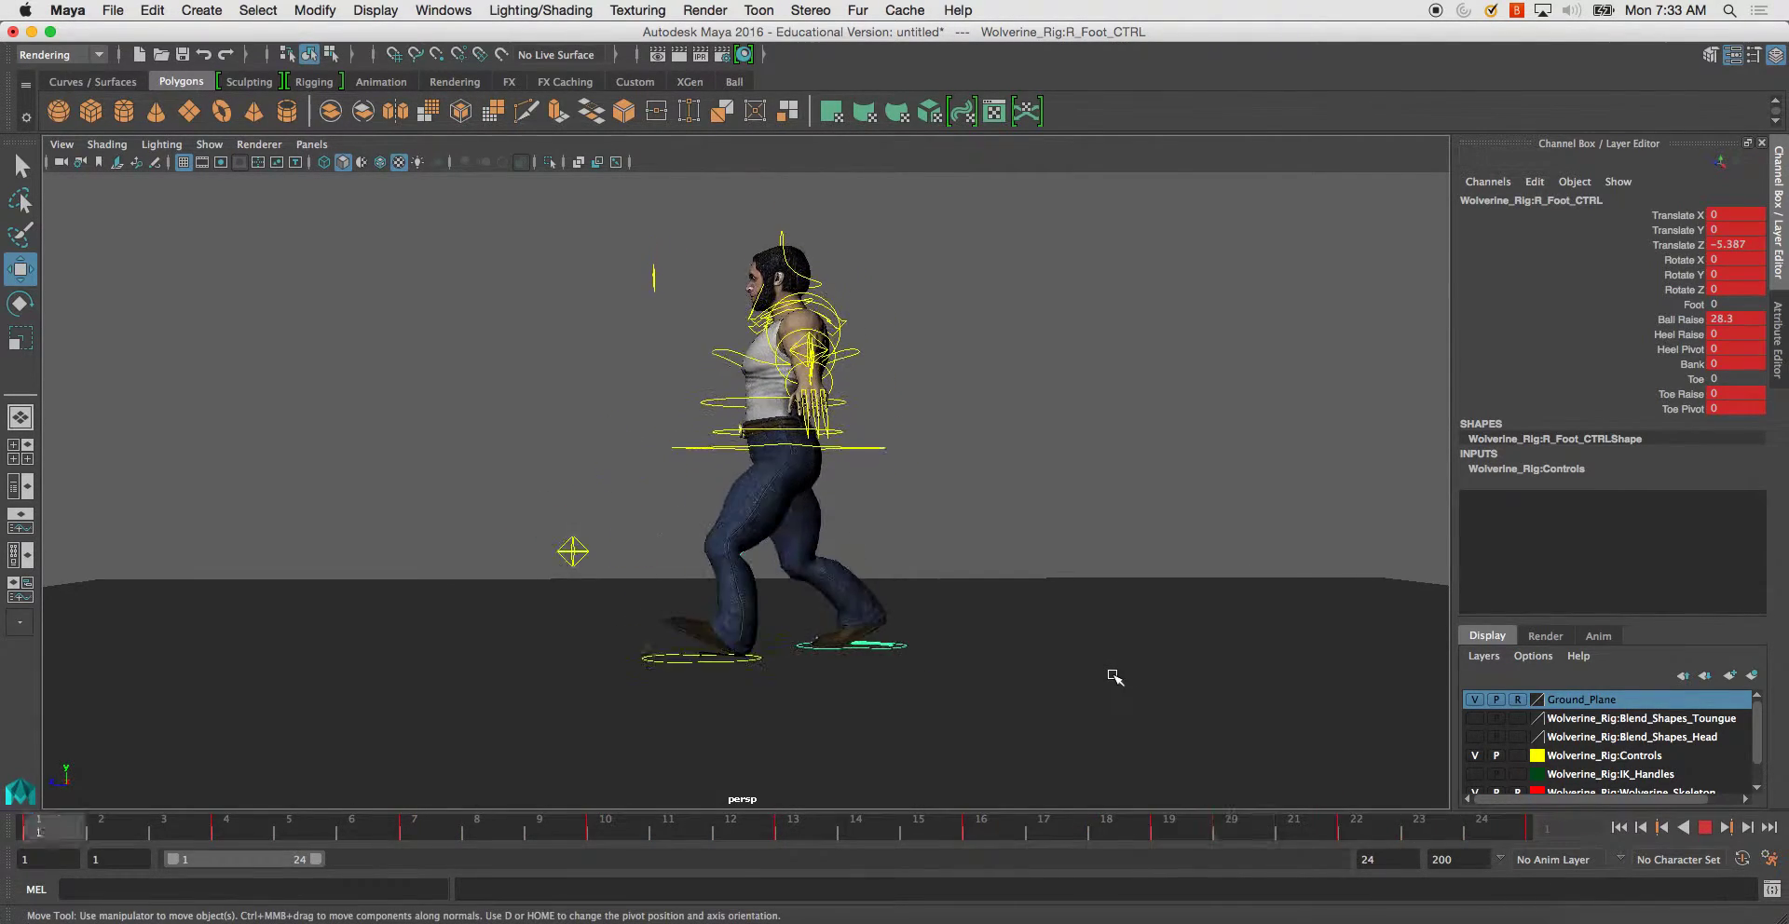
pyautogui.press('space')
pyautogui.press('space')
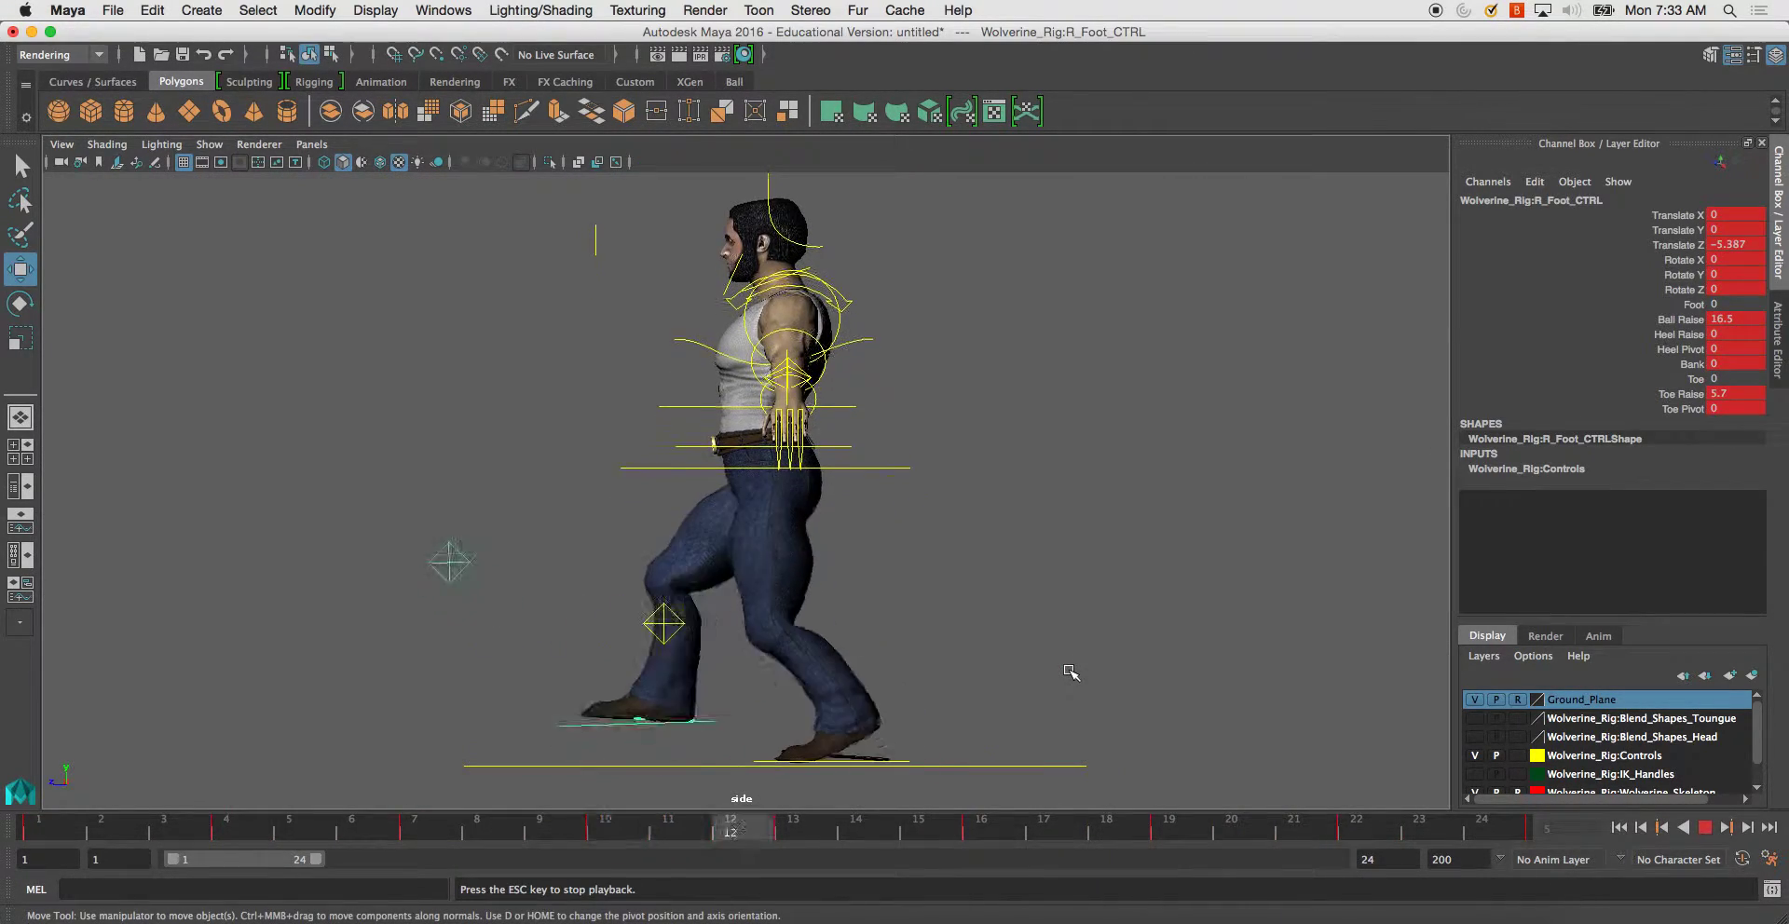